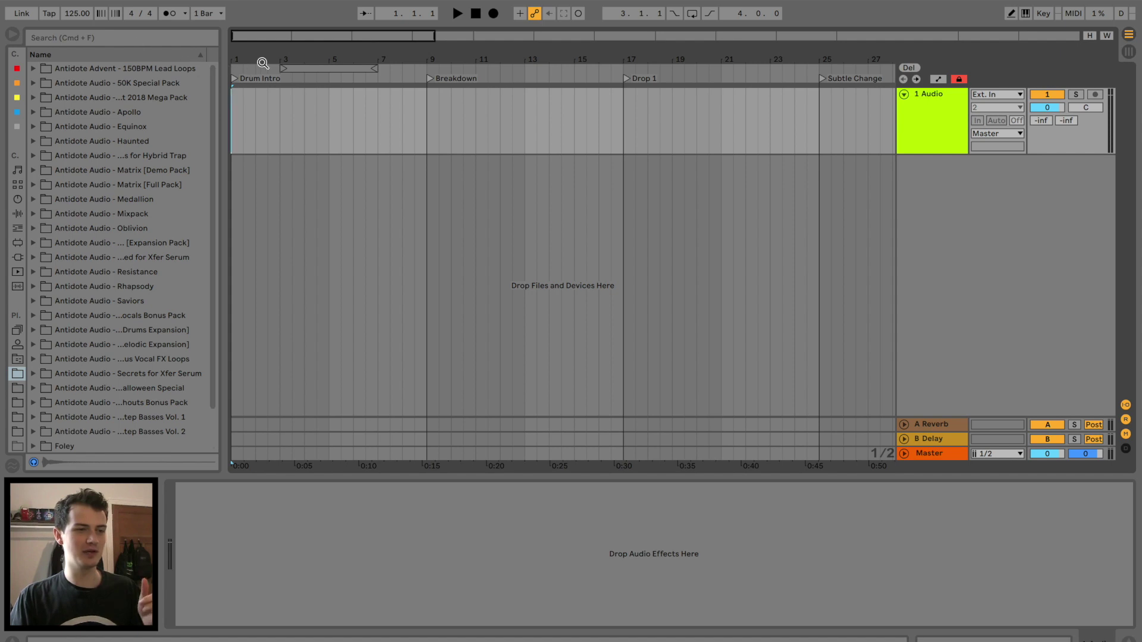
Place Antidote Medallion Kick 19.wav at the start of the first audio track and adjust the kick clip's fade-in
{"action": "left_click_drag", "start_coordinate": [270, 55], "coordinate": [263, 58]}
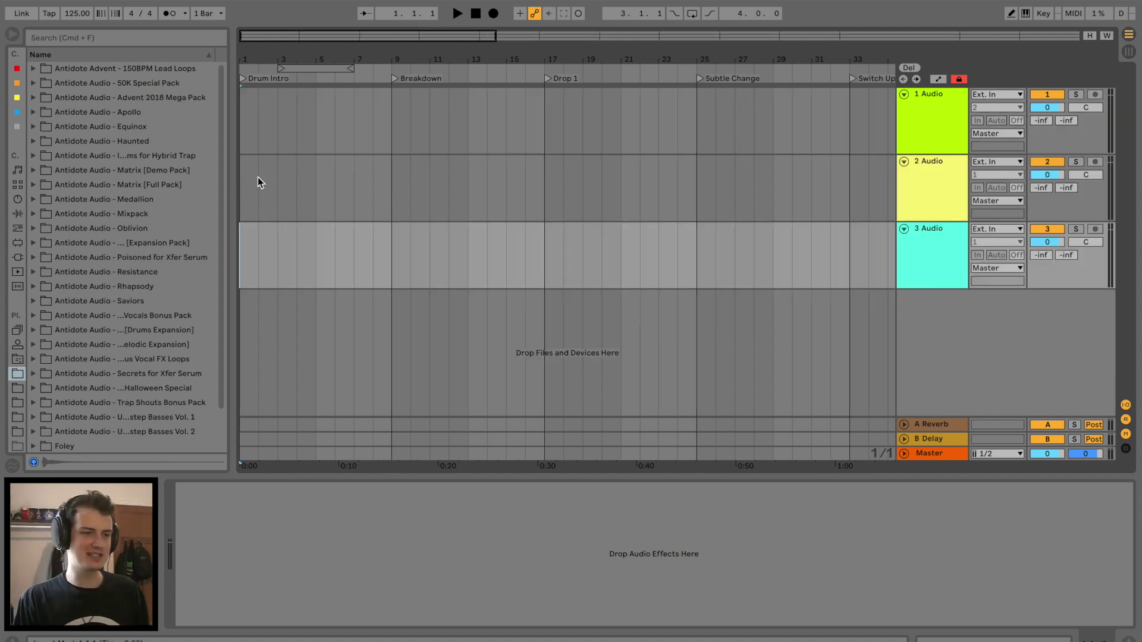
{"action": "left_click", "coordinate": [34, 200]}
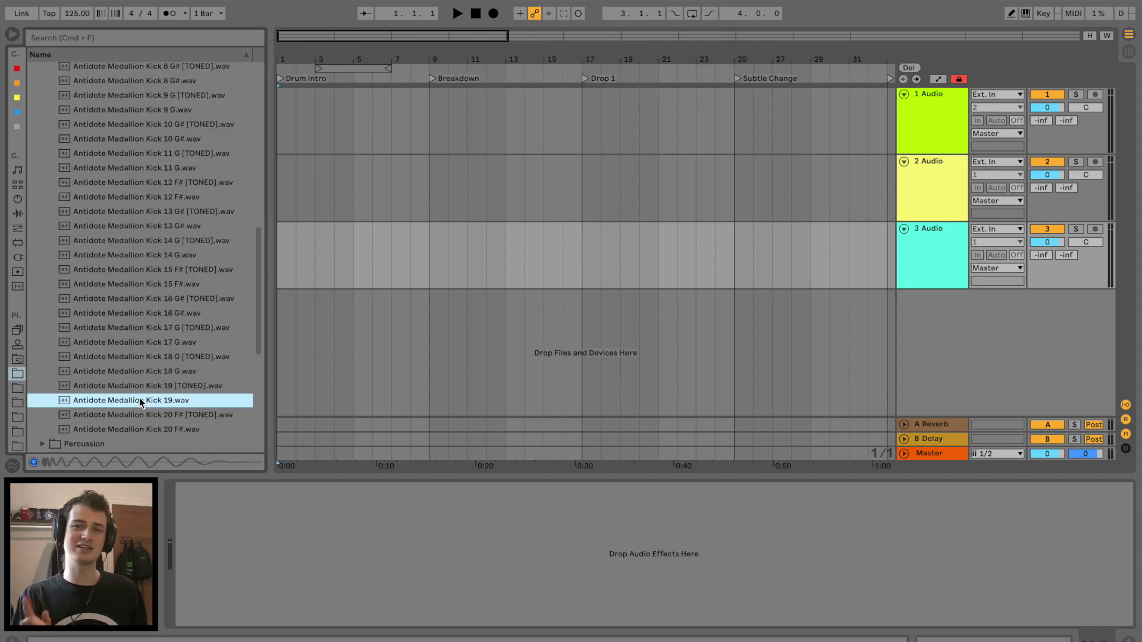
{"action": "left_click_drag", "start_coordinate": [139, 398], "coordinate": [312, 116]}
{"action": "key", "text": "space"}
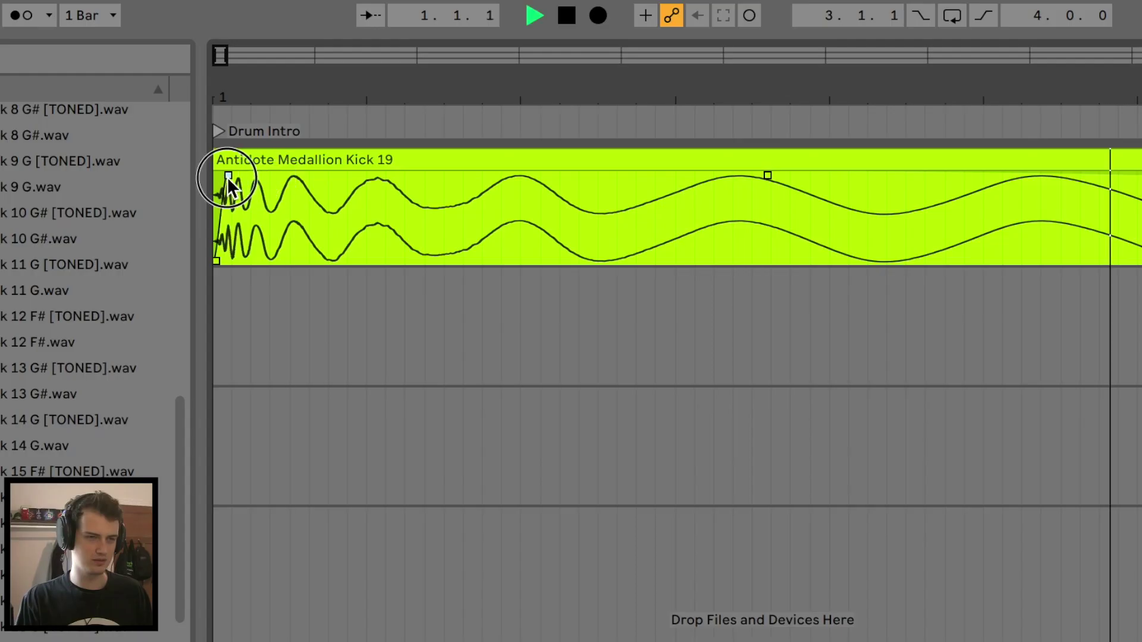
{"action": "mouse_move", "coordinate": [228, 177]}
{"action": "left_mouse_down"}
{"action": "mouse_move", "coordinate": [200, 179]}
{"action": "mouse_move", "coordinate": [229, 169]}
{"action": "left_mouse_up"}
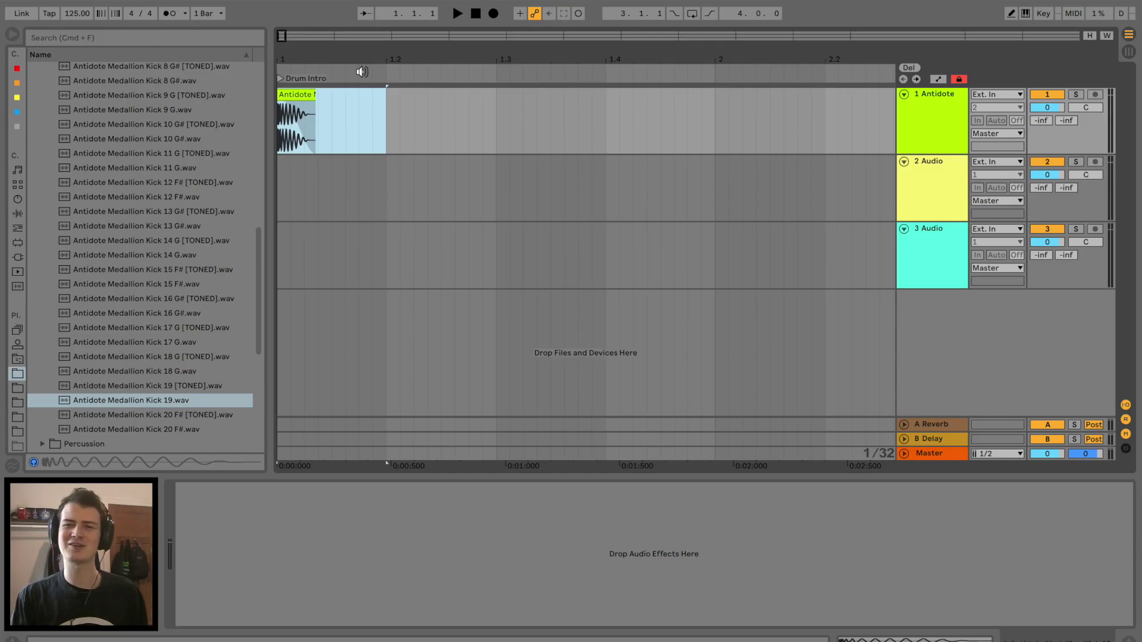
Duplicate the one-beat kick section repeatedly along track 1 up to the Breakdown marker at bar 9
{"action": "key", "text": "super+d"}
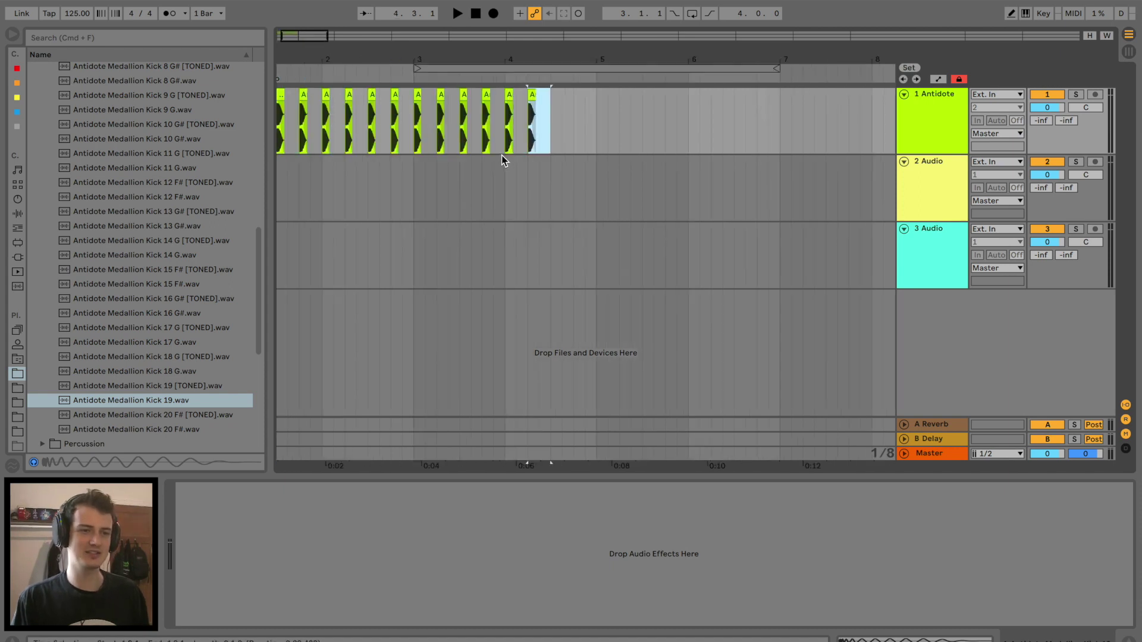
{"action": "key", "text": "super+d"}
{"action": "key", "text": "super+d"}
{"action": "key", "text": "super+d"}
{"action": "key", "text": "super+d"}
{"action": "key", "text": "super+d"}
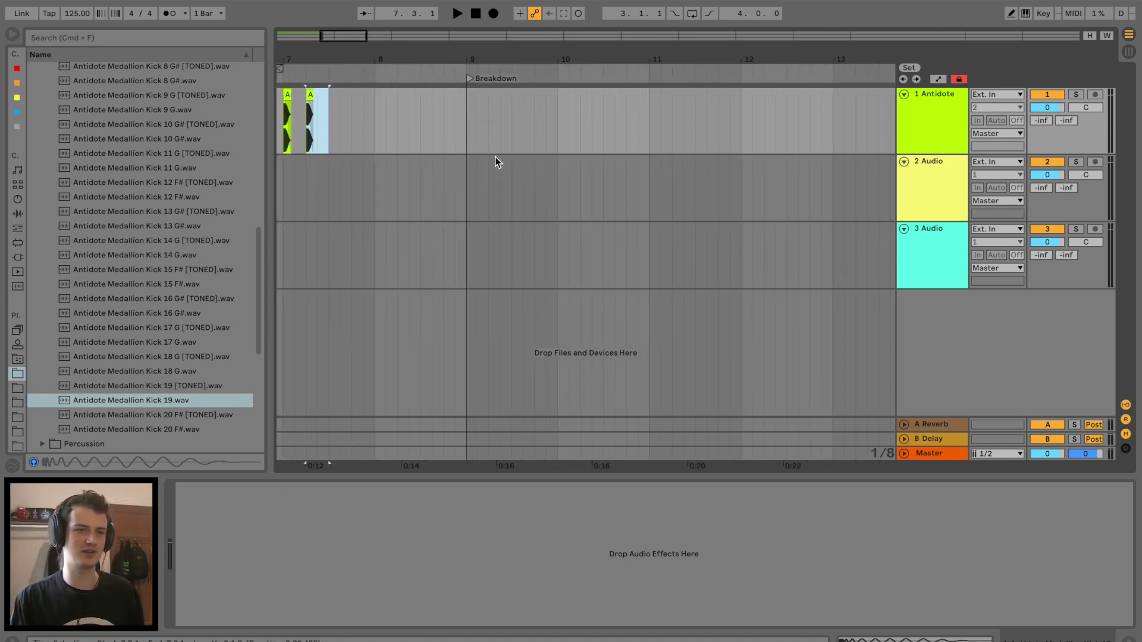
{"action": "left_click_drag", "start_coordinate": [431, 64], "coordinate": [429, 58]}
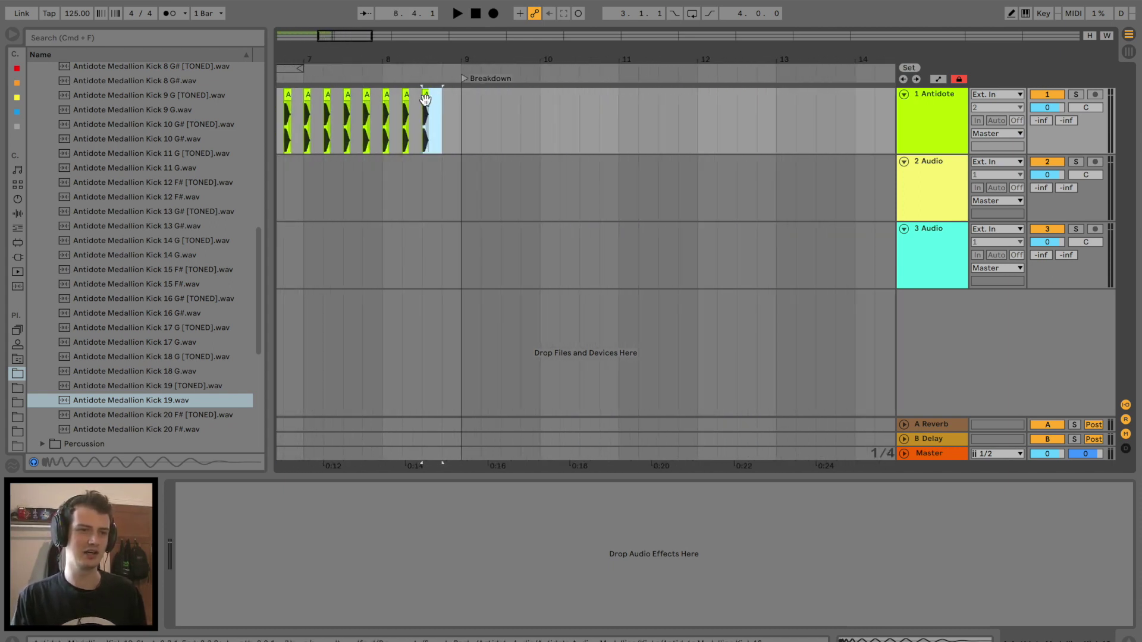
{"action": "key", "text": "super+d"}
Audition the Medallion hats and place Antidote Medallion Closed Hat 1.wav on track 2 at the first offbeat, 1.1.3
{"action": "scroll", "coordinate": [423, 123], "scroll_direction": "left", "scroll_amount": 10}
{"action": "left_click_drag", "start_coordinate": [291, 56], "coordinate": [299, 89]}
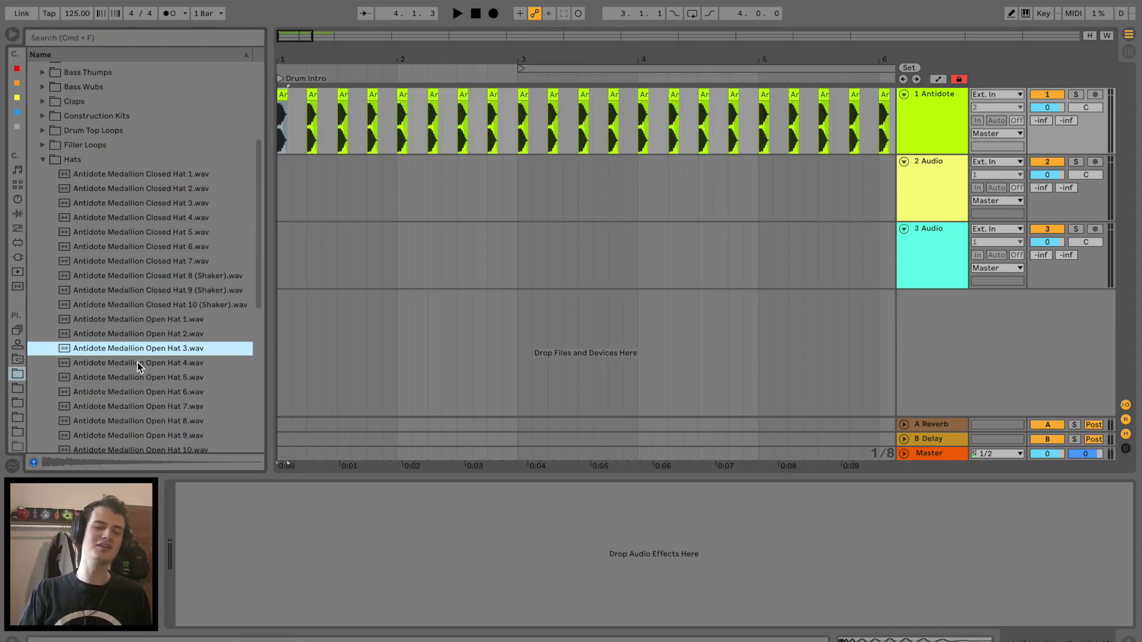
{"action": "key", "text": "Up"}
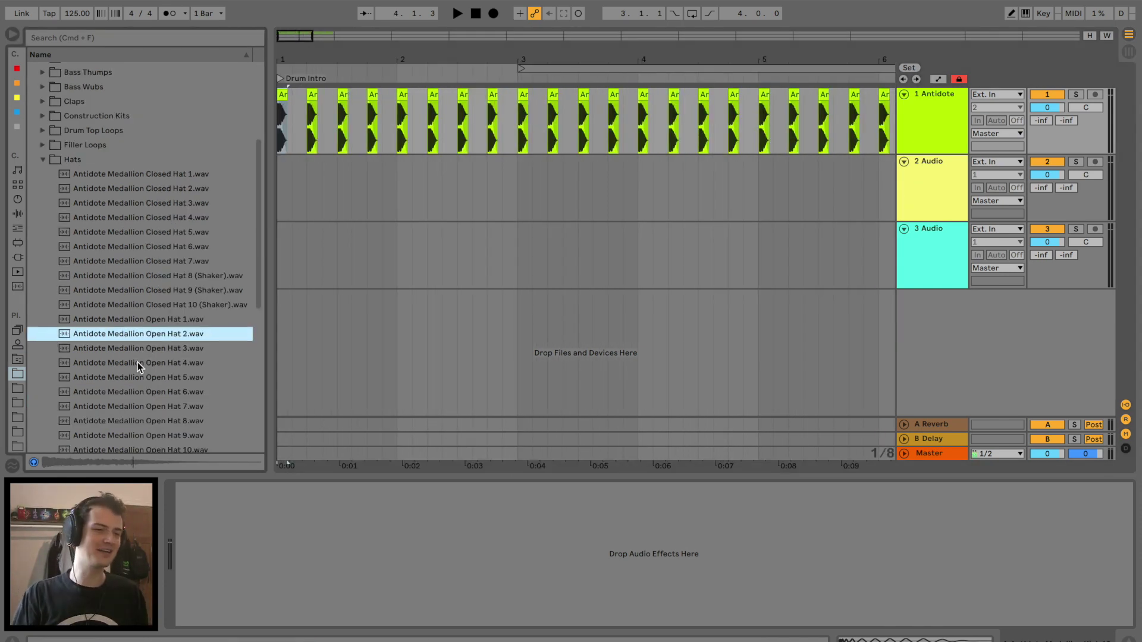
{"action": "left_click", "coordinate": [177, 237]}
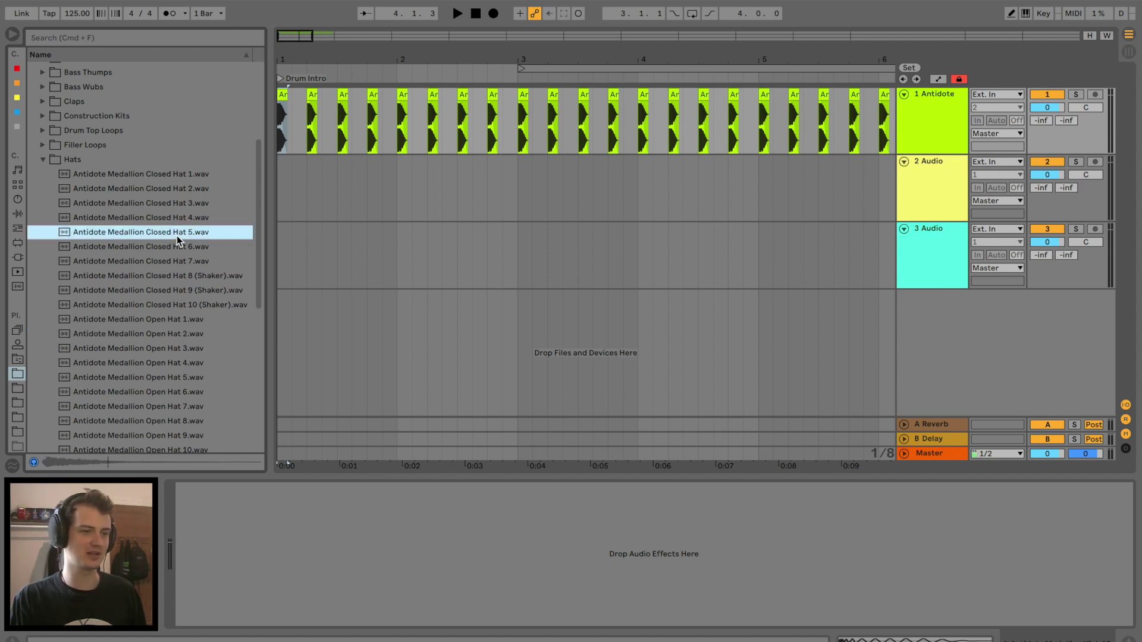
{"action": "left_click", "coordinate": [162, 219]}
{"action": "left_click_drag", "start_coordinate": [160, 177], "coordinate": [292, 178]}
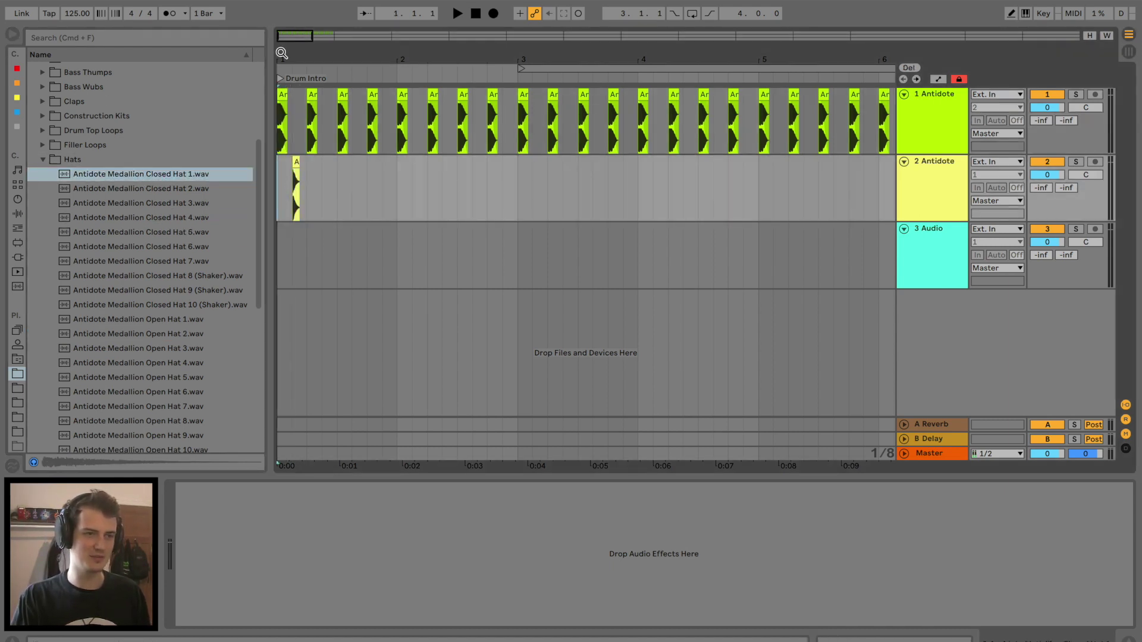
Play the kick and hat together and adjust the hat clip's fade-out curve for a tighter tail
{"action": "left_click_drag", "start_coordinate": [282, 53], "coordinate": [279, 56]}
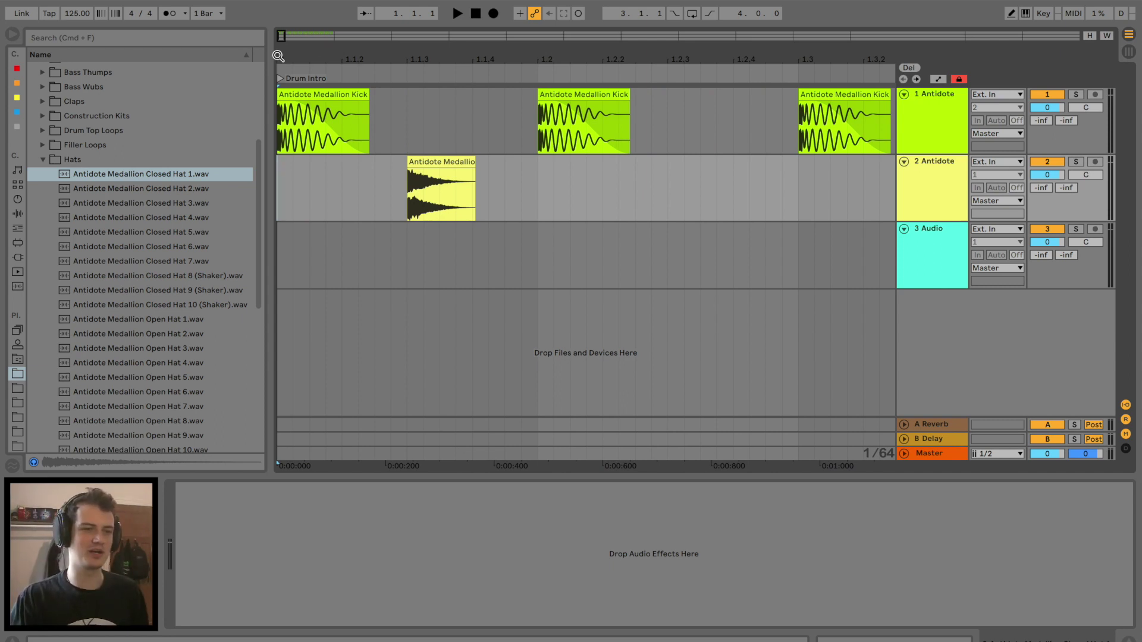
{"action": "key", "text": "space"}
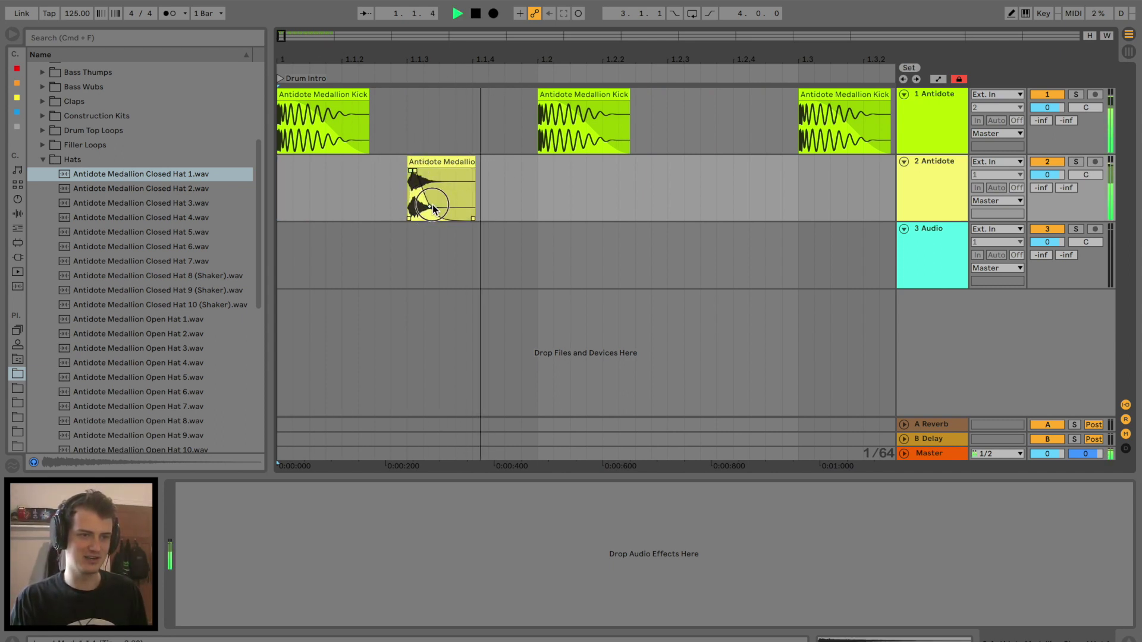
{"action": "key", "text": "space"}
{"action": "key", "text": "space"}
{"action": "left_click_drag", "start_coordinate": [432, 206], "coordinate": [432, 206]}
{"action": "key", "text": "space"}
{"action": "key", "text": "space"}
{"action": "key", "text": "space"}
Nudge the Closed Hat 1 clip slightly ahead of position 1.1.3 on track 2
{"action": "left_click_drag", "start_coordinate": [409, 59], "coordinate": [408, 72]}
{"action": "left_click_drag", "start_coordinate": [484, 162], "coordinate": [468, 164]}
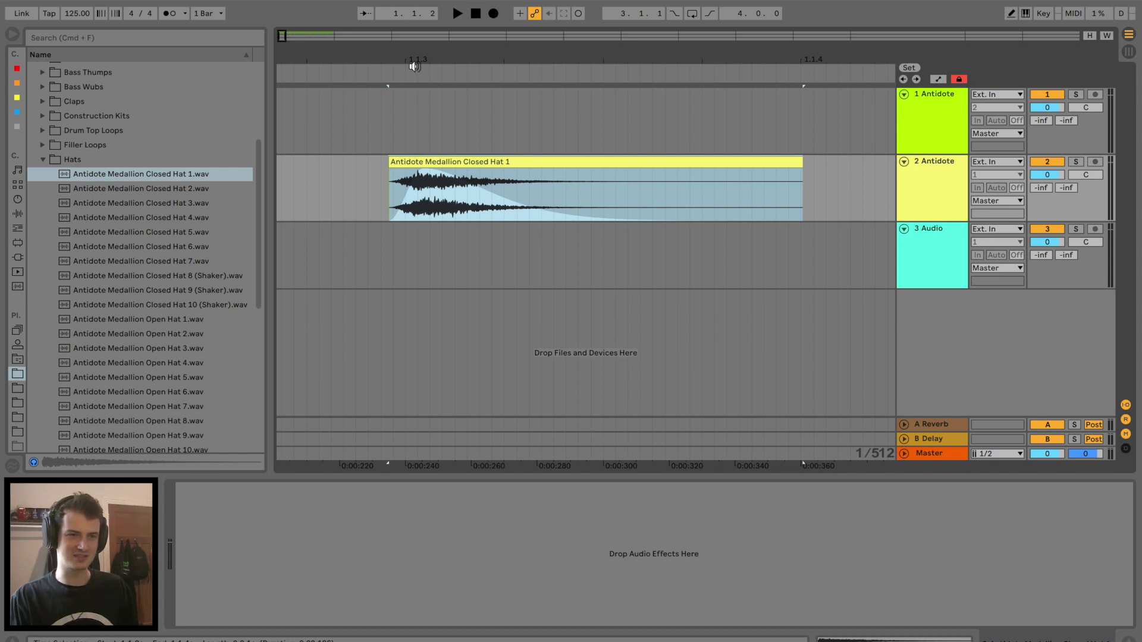
{"action": "left_click", "coordinate": [405, 187]}
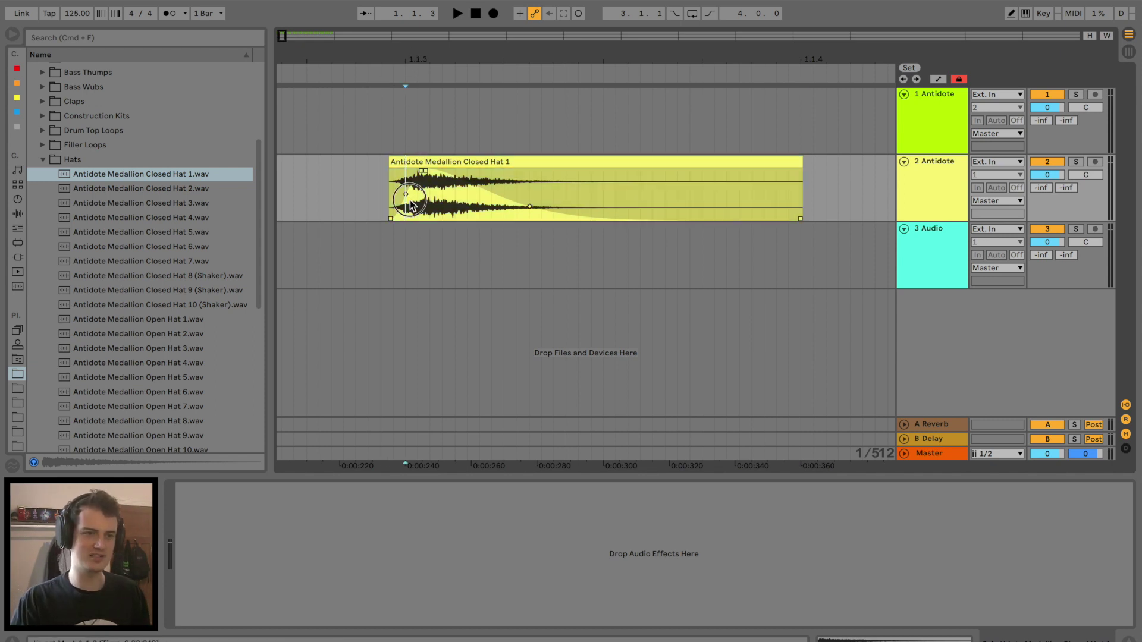
{"action": "left_click_drag", "start_coordinate": [428, 64], "coordinate": [428, 30]}
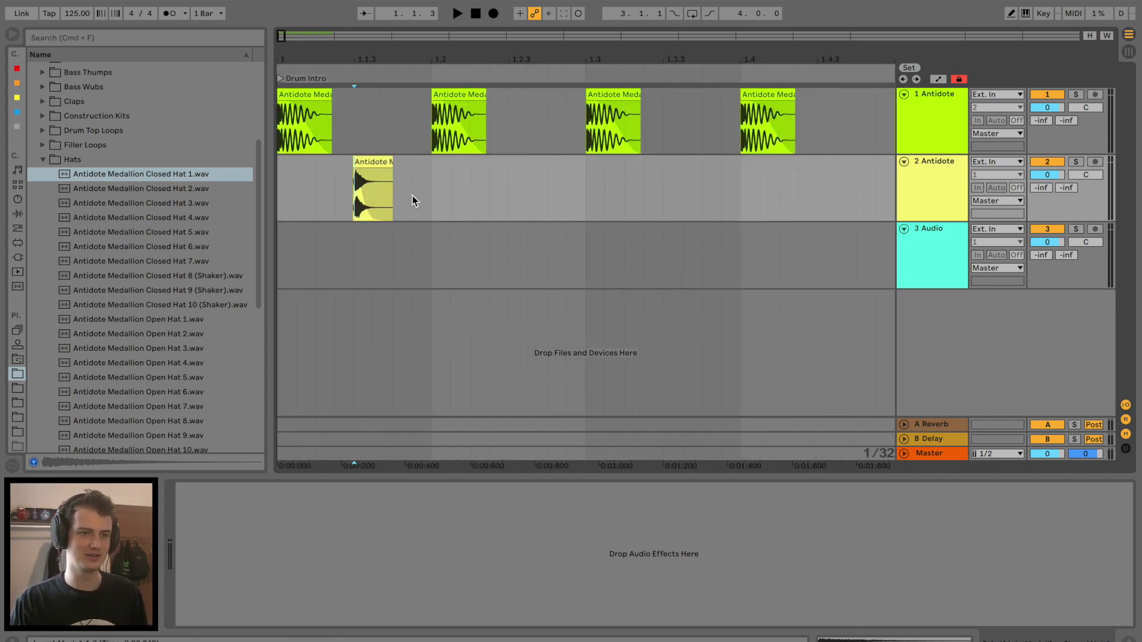
Duplicate the first one-beat hat section repeatedly along track 2 up to the Breakdown marker at bar 9
{"action": "left_click_drag", "start_coordinate": [433, 190], "coordinate": [256, 189]}
{"action": "key", "text": "space"}
{"action": "key", "text": "super+d"}
{"action": "key", "text": "super+d"}
{"action": "left_click_drag", "start_coordinate": [454, 63], "coordinate": [454, 33]}
{"action": "key", "text": "super+d"}
{"action": "key", "text": "super+d"}
{"action": "key", "text": "super+d"}
{"action": "key", "text": "super+d"}
{"action": "key", "text": "super+d"}
{"action": "key", "text": "super+d"}
{"action": "key", "text": "super+d"}
{"action": "key", "text": "super+d"}
{"action": "key", "text": "super+d"}
{"action": "key", "text": "super+d"}
{"action": "key", "text": "super+d"}
{"action": "key", "text": "super+d"}
{"action": "key", "text": "super+d"}
{"action": "left_click_drag", "start_coordinate": [591, 63], "coordinate": [591, 36]}
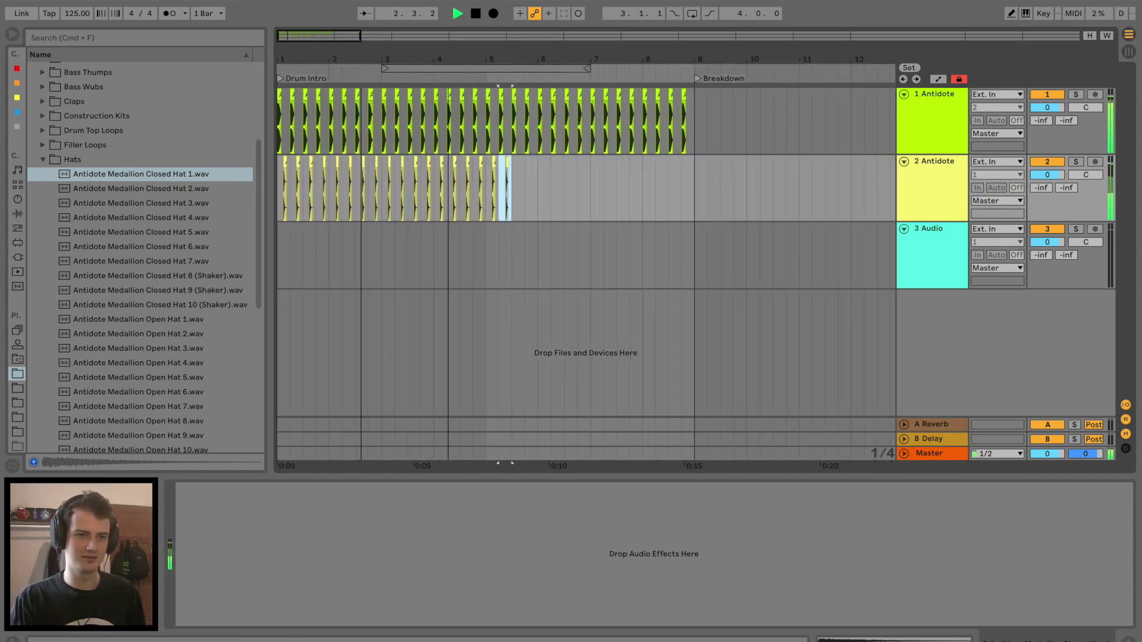
{"action": "key", "text": "super+d"}
{"action": "key", "text": "super+d"}
{"action": "key", "text": "super+d"}
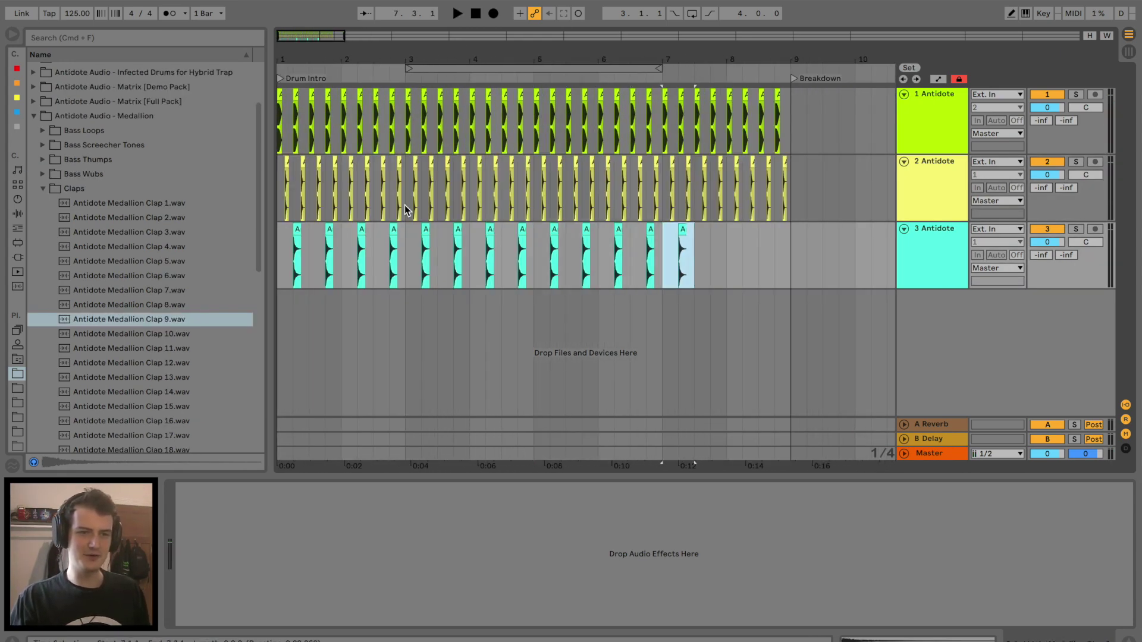
Duplicate the half-bar clap section on track 3 until it reaches the Breakdown marker at bar 9
{"action": "key", "text": "super+d"}
{"action": "key", "text": "super+d"}
{"action": "key", "text": "super+d"}
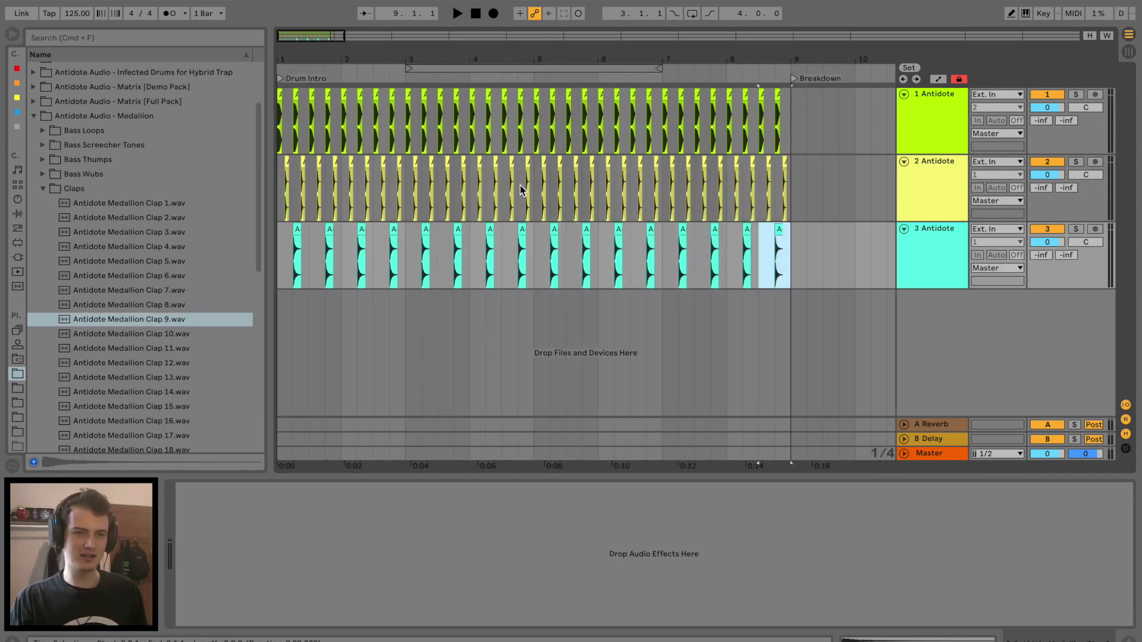
Play the drum intro from bar 1 and lower the volume of clap track 3 to -3.9
{"action": "left_click", "coordinate": [279, 248]}
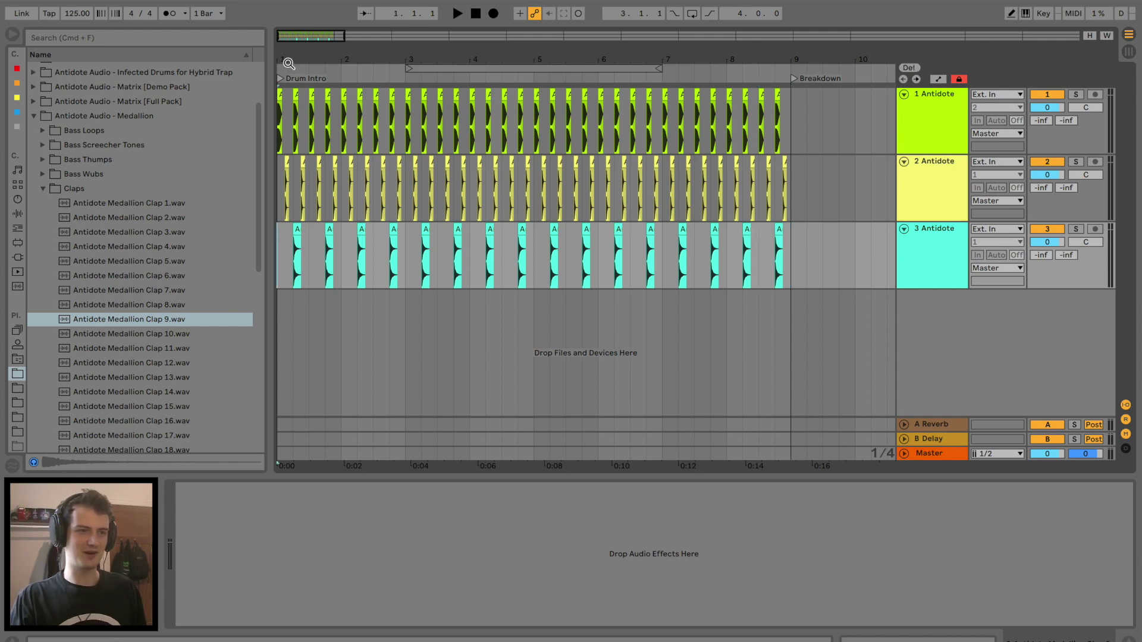
{"action": "left_click_drag", "start_coordinate": [288, 63], "coordinate": [357, 232]}
{"action": "key", "text": "space"}
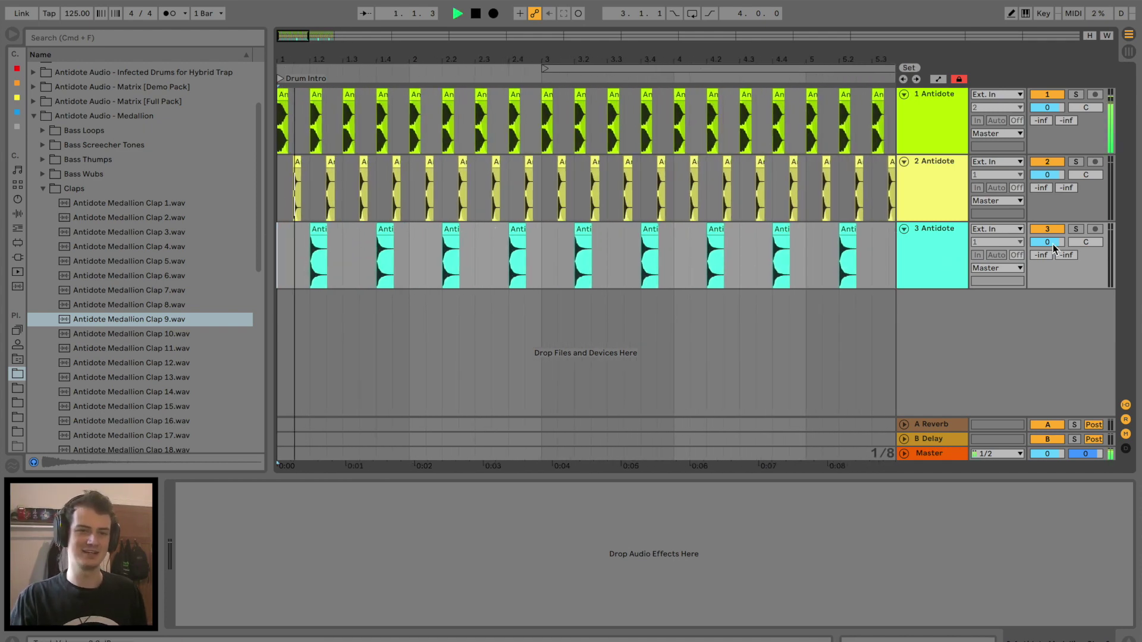
{"action": "left_click_drag", "start_coordinate": [1053, 244], "coordinate": [1058, 241]}
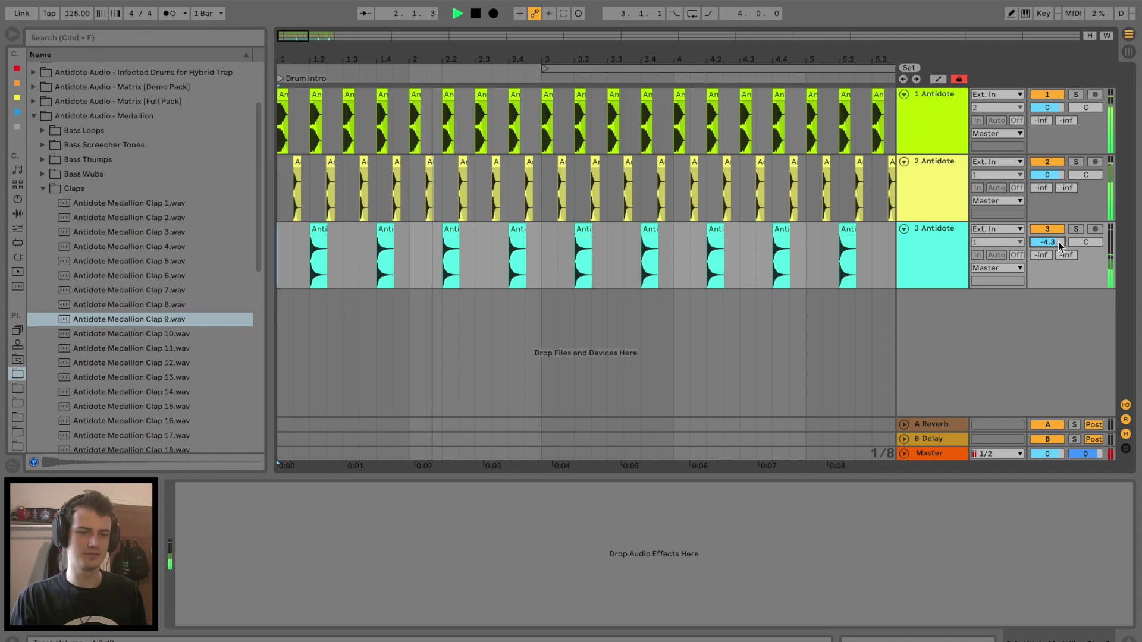
Insert a fourth audio track, stop playback, and audition Medallion clap samples for a second clap layer
{"action": "key", "text": "super+t"}
{"action": "key", "text": "space"}
{"action": "scroll", "coordinate": [161, 368], "scroll_direction": "down", "scroll_amount": 3}
{"action": "left_click", "coordinate": [160, 360]}
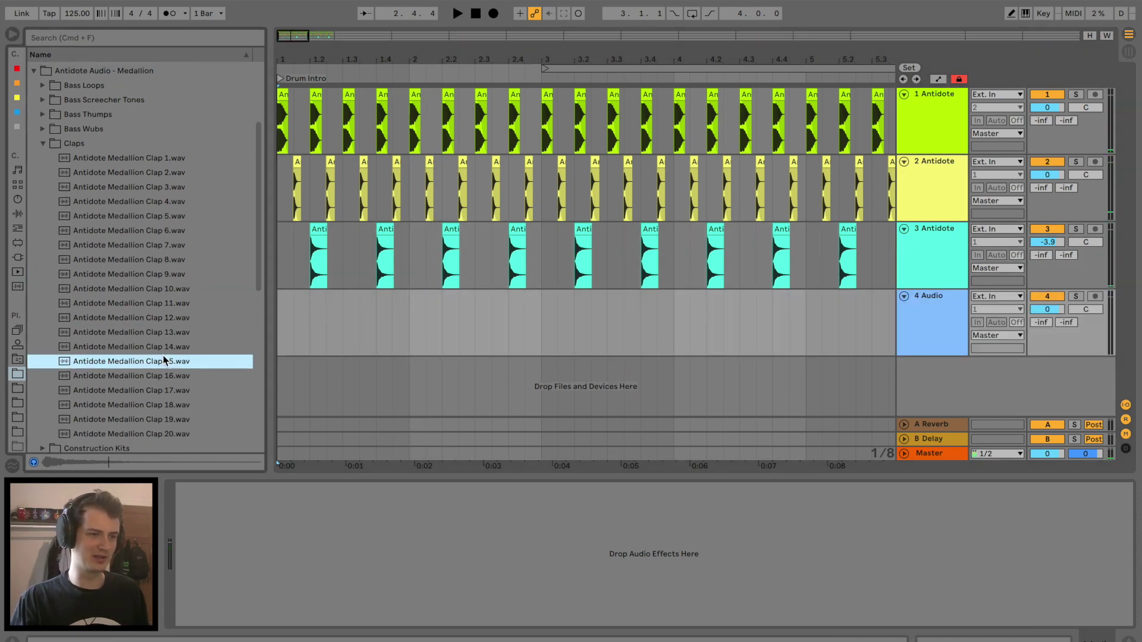
{"action": "scroll", "coordinate": [161, 356], "scroll_direction": "up", "scroll_amount": 1}
{"action": "left_click", "coordinate": [160, 350]}
{"action": "left_click", "coordinate": [166, 339]}
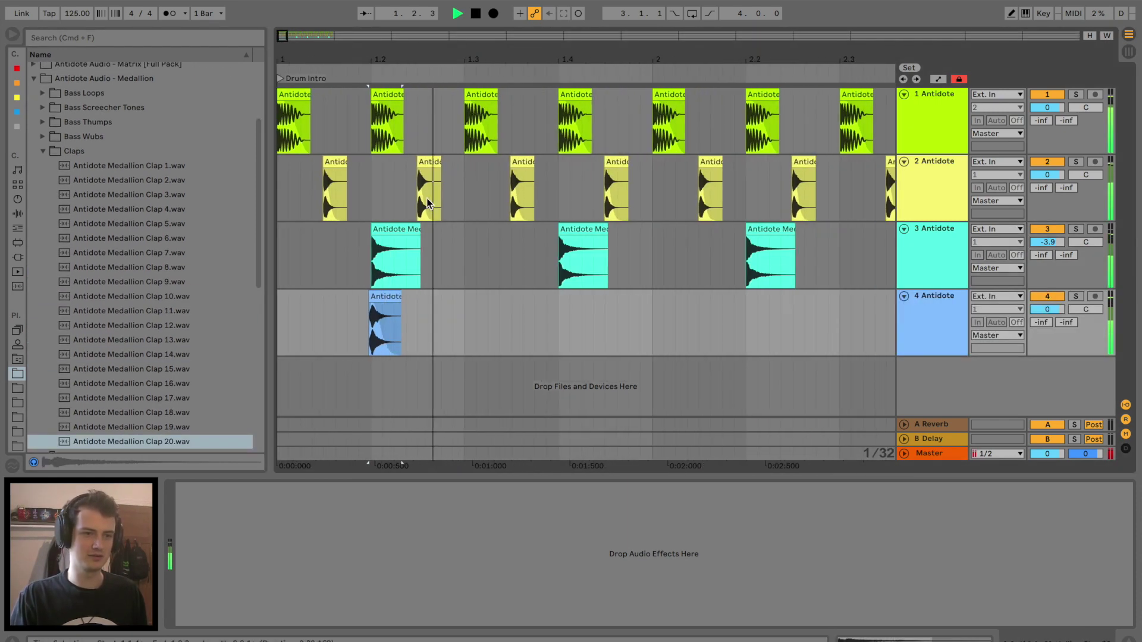
Duplicate the half-bar section holding the Clap 20 clip along track 4 up to the Breakdown marker at bar 9
{"action": "left_click_drag", "start_coordinate": [461, 316], "coordinate": [280, 321]}
{"action": "key", "text": "super+d"}
{"action": "key", "text": "super+d"}
{"action": "key", "text": "super+d"}
{"action": "key", "text": "super+d"}
{"action": "key", "text": "super+d"}
{"action": "key", "text": "super+d"}
{"action": "key", "text": "super+d"}
{"action": "key", "text": "super+d"}
{"action": "key", "text": "super+d"}
{"action": "key", "text": "super+d"}
{"action": "key", "text": "super+d"}
{"action": "key", "text": "super+d"}
{"action": "key", "text": "super+d"}
{"action": "left_click_drag", "start_coordinate": [590, 66], "coordinate": [410, 35]}
{"action": "key", "text": "super+z"}
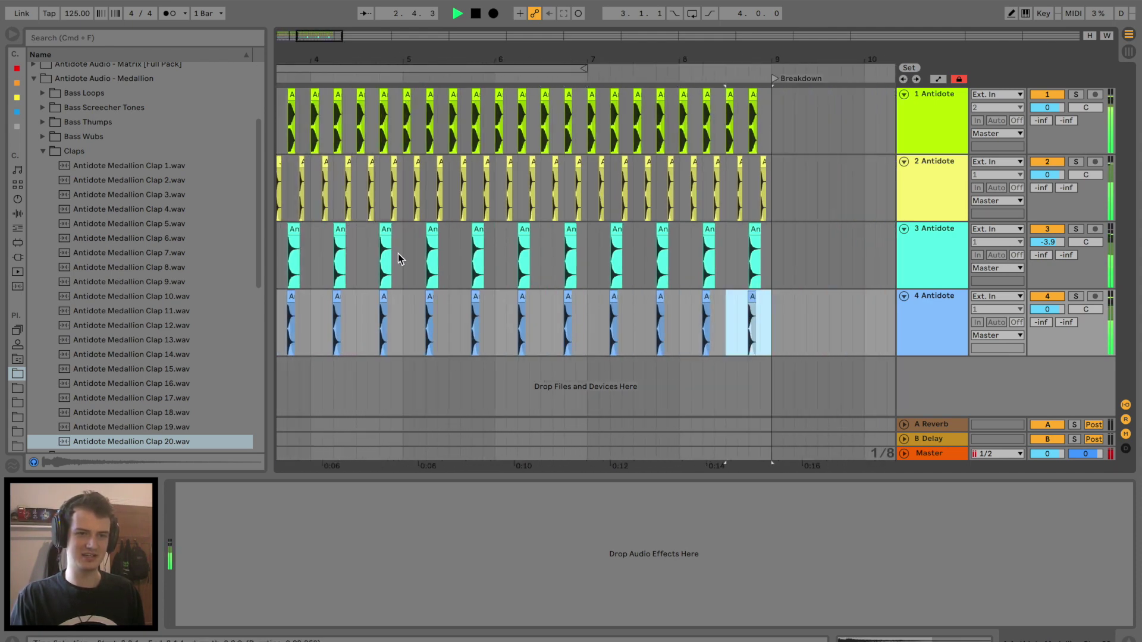
{"action": "key", "text": "super+shift+z"}
{"action": "key", "text": "super+z"}
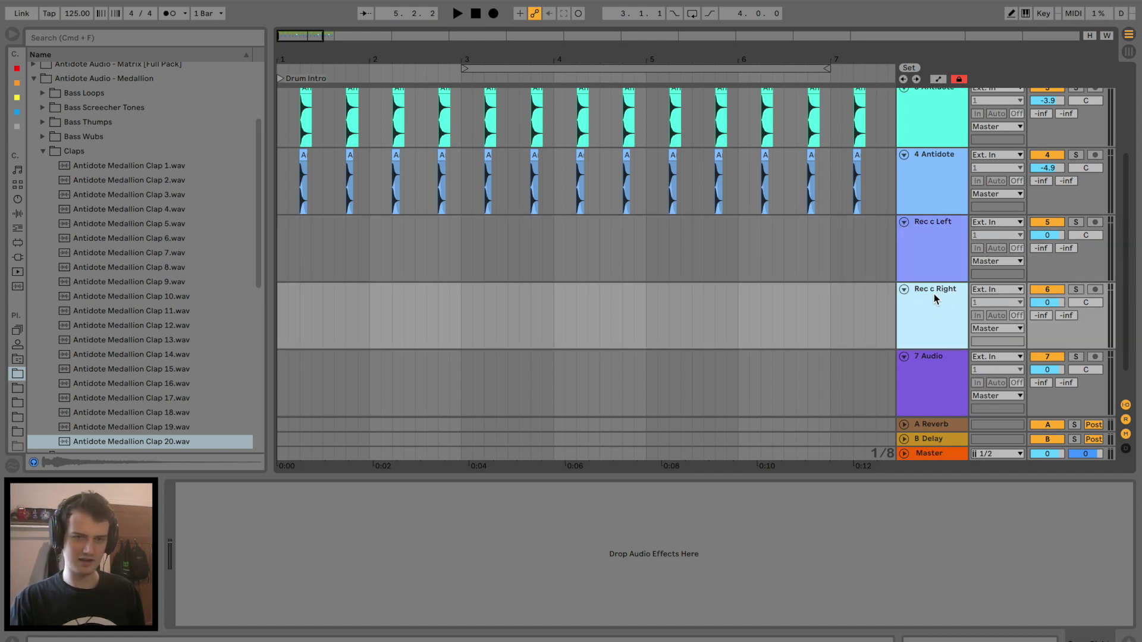
Rename the seventh audio track as Rec c Center
{"action": "left_click", "coordinate": [931, 369]}
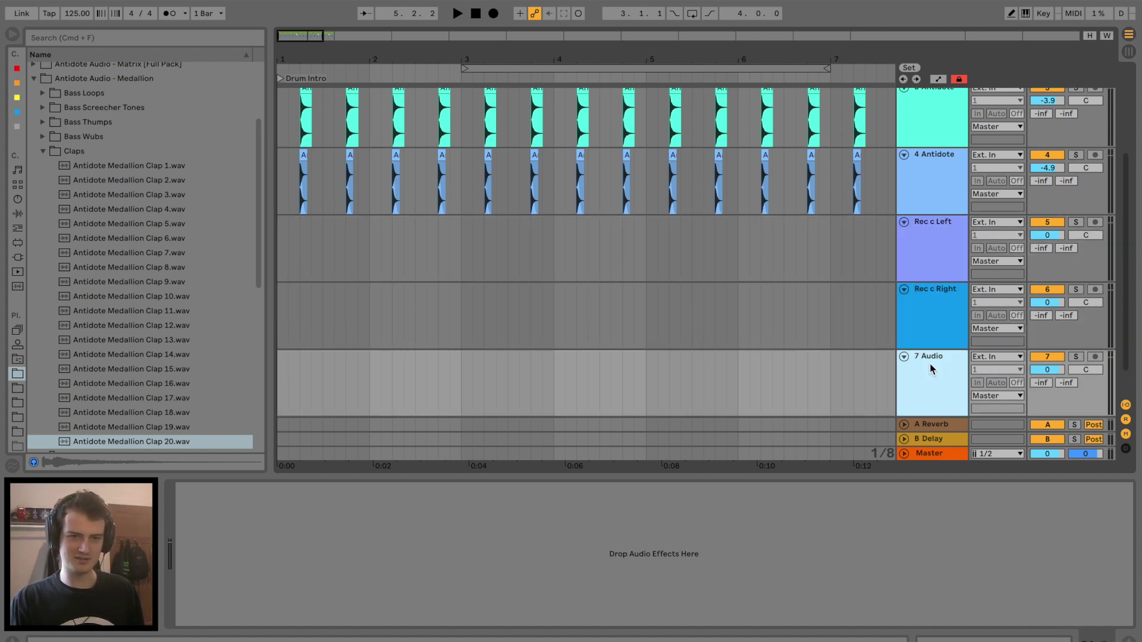
{"action": "double_click", "coordinate": [940, 357]}
{"action": "type", "text": "Rec c Center"}
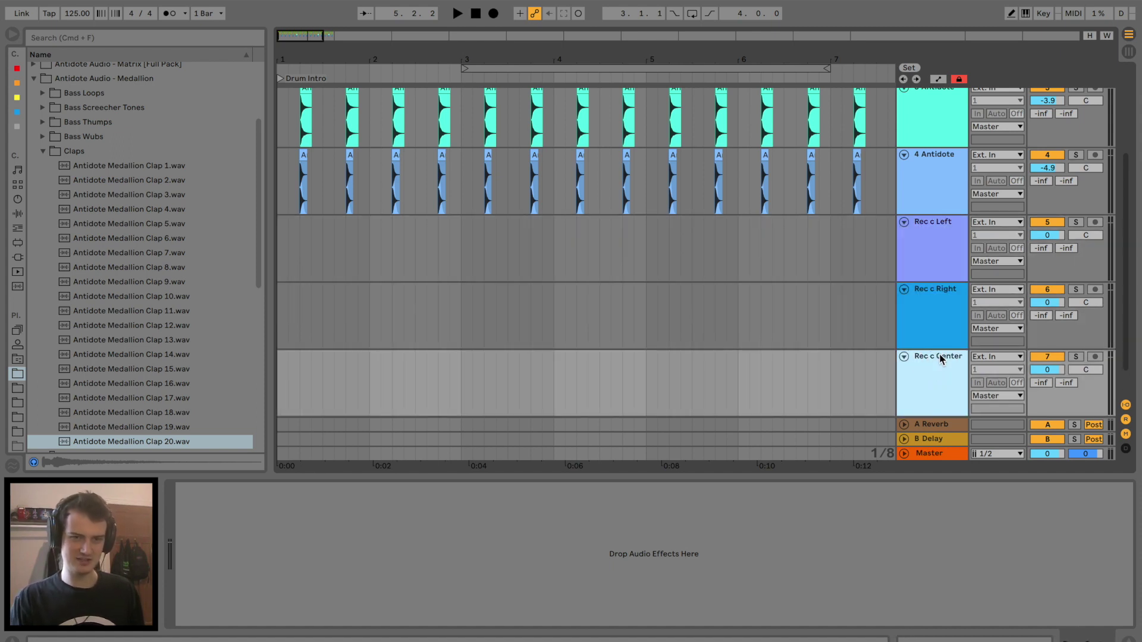
{"action": "key", "text": "Return"}
Set the Rec c Left track's monitoring to In and start recording from the beginning of the arrangement
{"action": "left_click", "coordinate": [280, 237]}
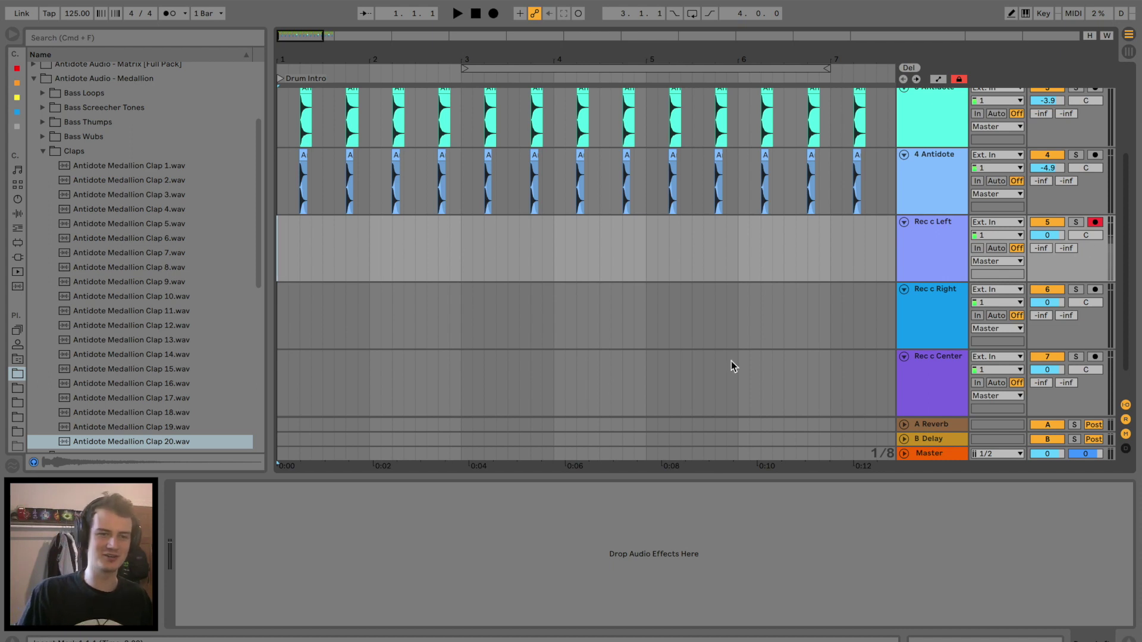
{"action": "left_click", "coordinate": [978, 248]}
{"action": "scroll", "coordinate": [542, 242], "scroll_direction": "up", "scroll_amount": 5}
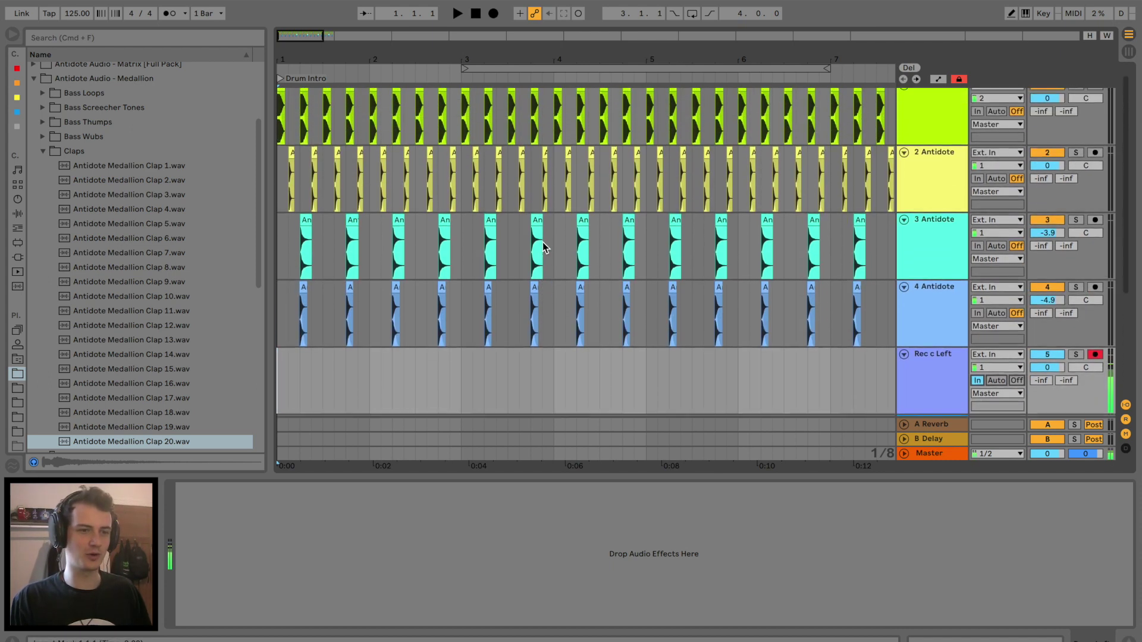
{"action": "scroll", "coordinate": [515, 257], "scroll_direction": "up", "scroll_amount": 1}
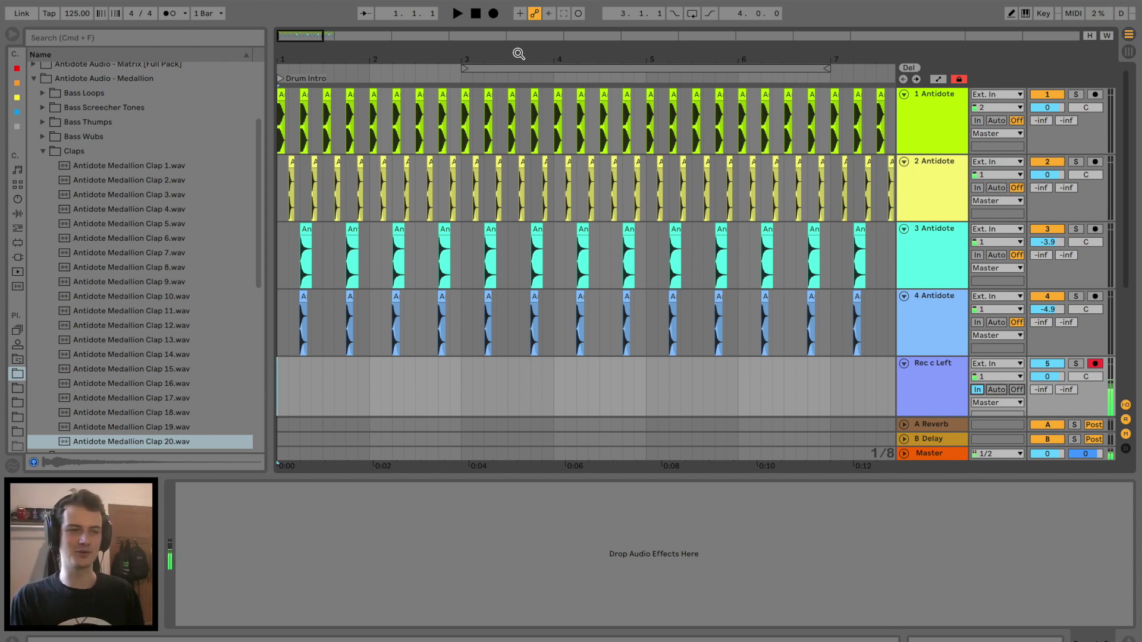
{"action": "left_click", "coordinate": [493, 14]}
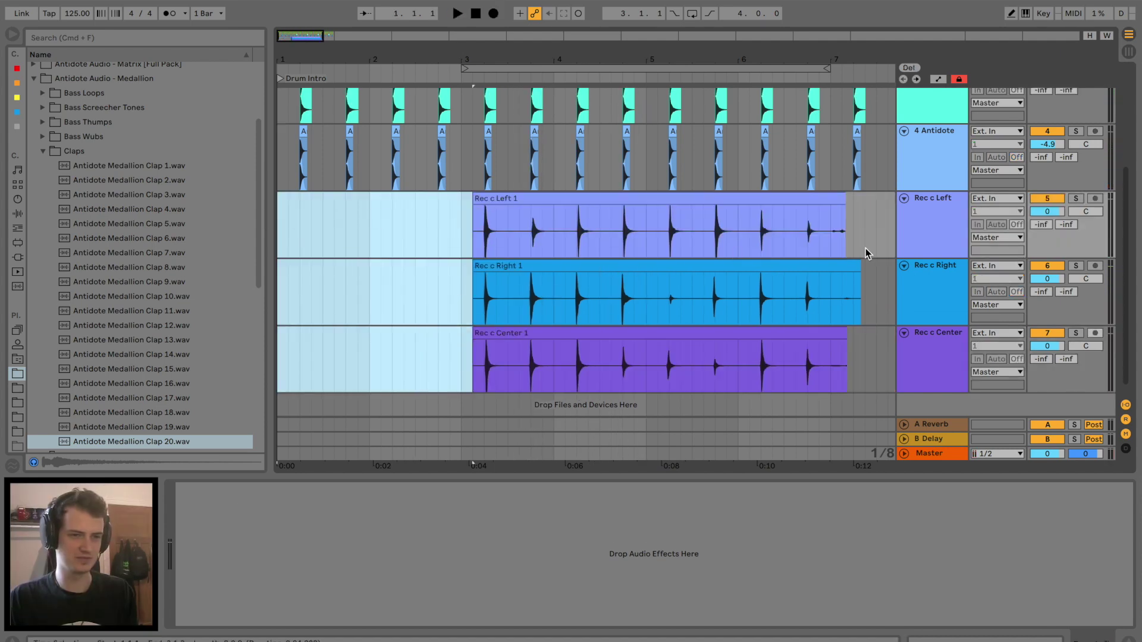
Delete the ends of the Rec c Left, Right and Center recordings that extend past bar 7
{"action": "left_click_drag", "start_coordinate": [861, 217], "coordinate": [828, 387]}
{"action": "key", "text": "Delete"}
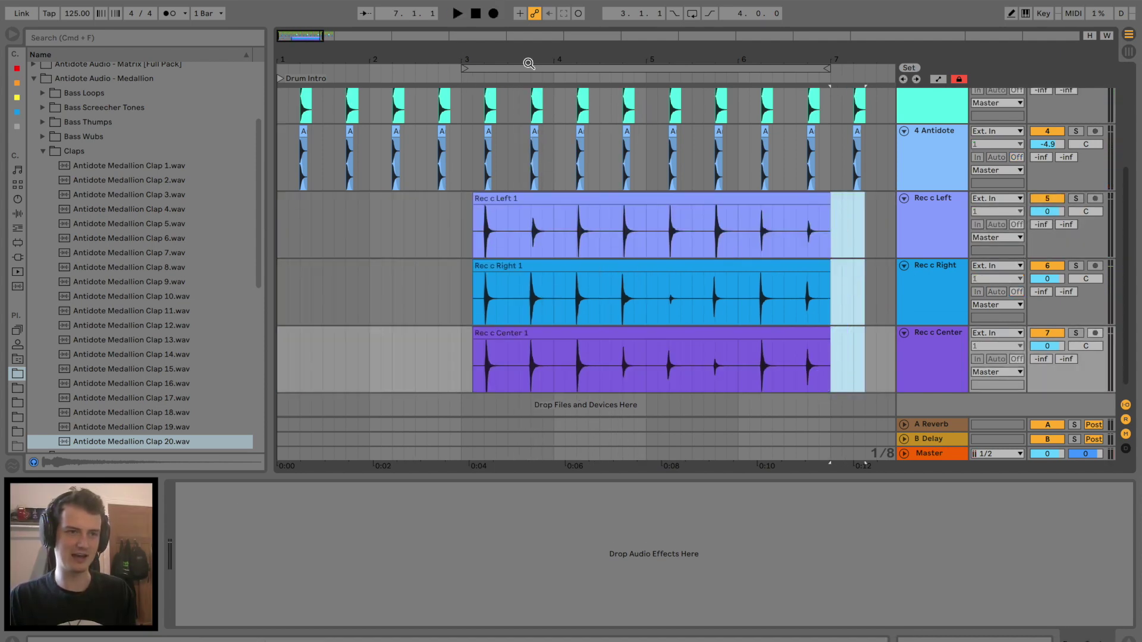
Replace weak claps in the three recordings with copies of stronger hits, including the Rec c Left clap at 3.4 with the one at 5.2
{"action": "scroll", "coordinate": [527, 357], "scroll_direction": "up", "scroll_amount": 5}
{"action": "scroll", "coordinate": [530, 336], "scroll_direction": "right", "scroll_amount": 5}
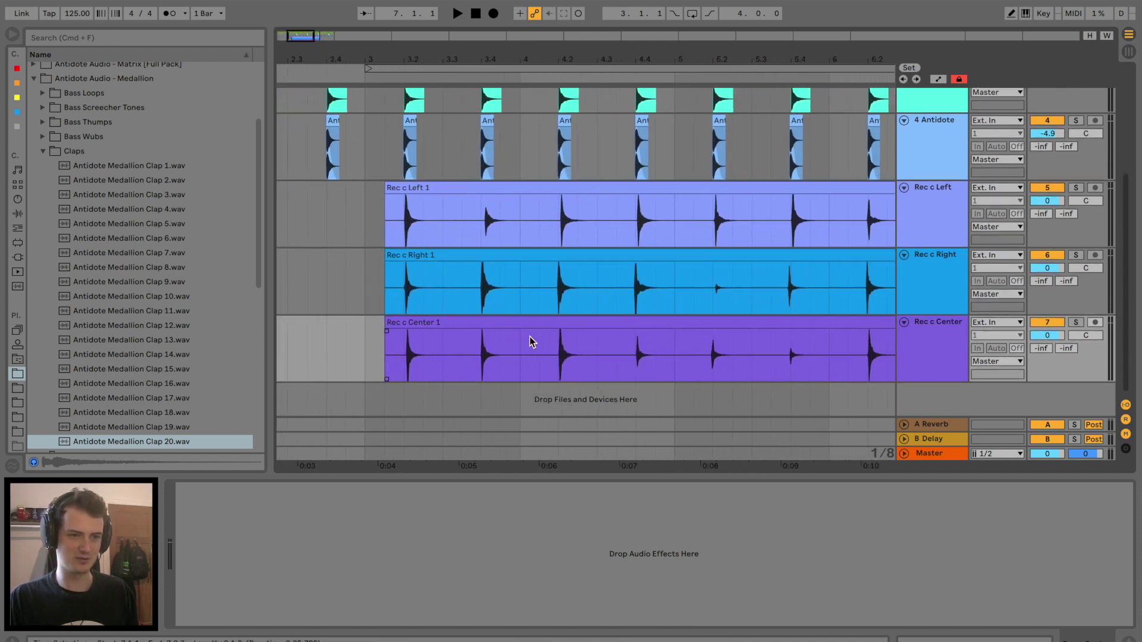
{"action": "left_click_drag", "start_coordinate": [691, 220], "coordinate": [657, 219]}
{"action": "key", "text": "ctrl+c"}
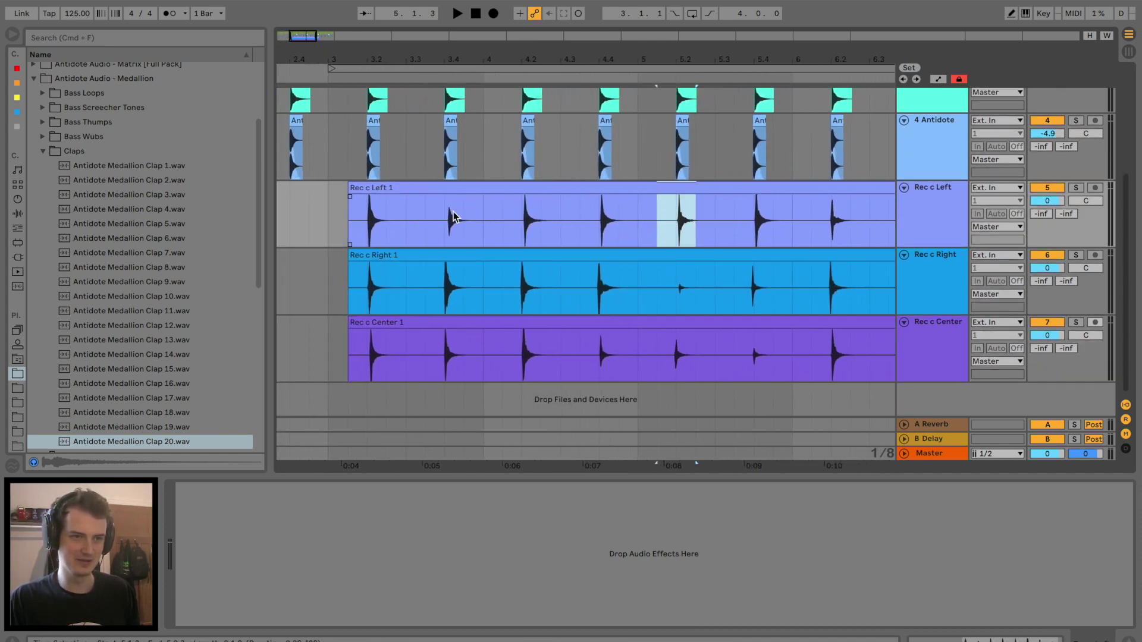
{"action": "left_click", "coordinate": [425, 220]}
{"action": "key", "text": "ctrl+v"}
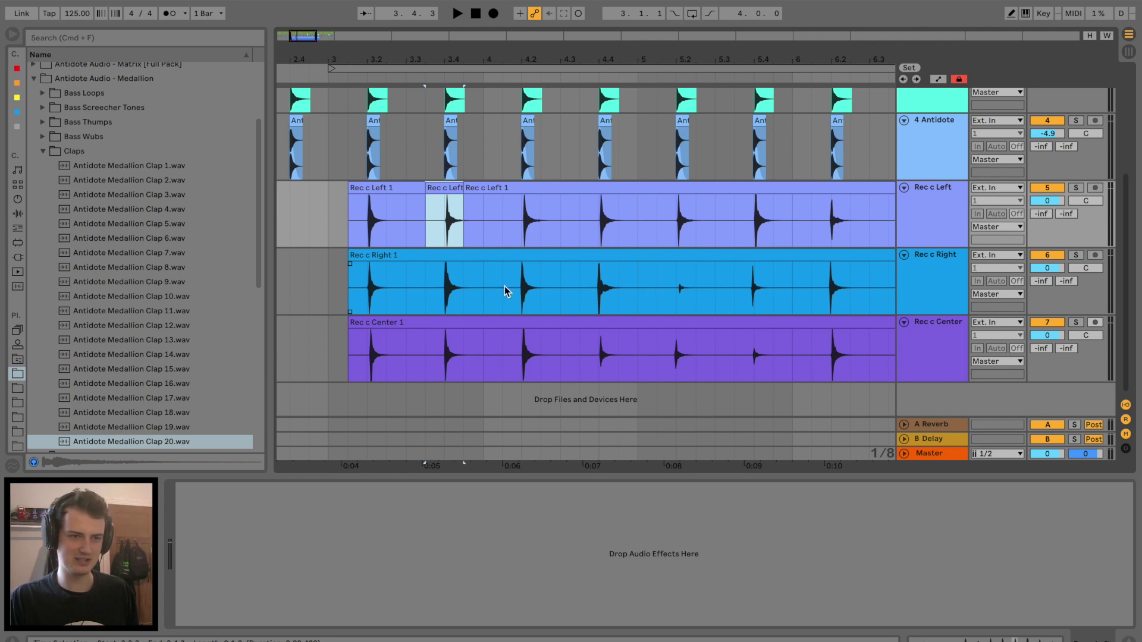
{"action": "left_click_drag", "start_coordinate": [504, 291], "coordinate": [539, 281]}
Add a Gate with a -34.6 dB threshold to Rec c Left and copy it to Rec c Right and Rec c Center
{"action": "left_click", "coordinate": [17, 215]}
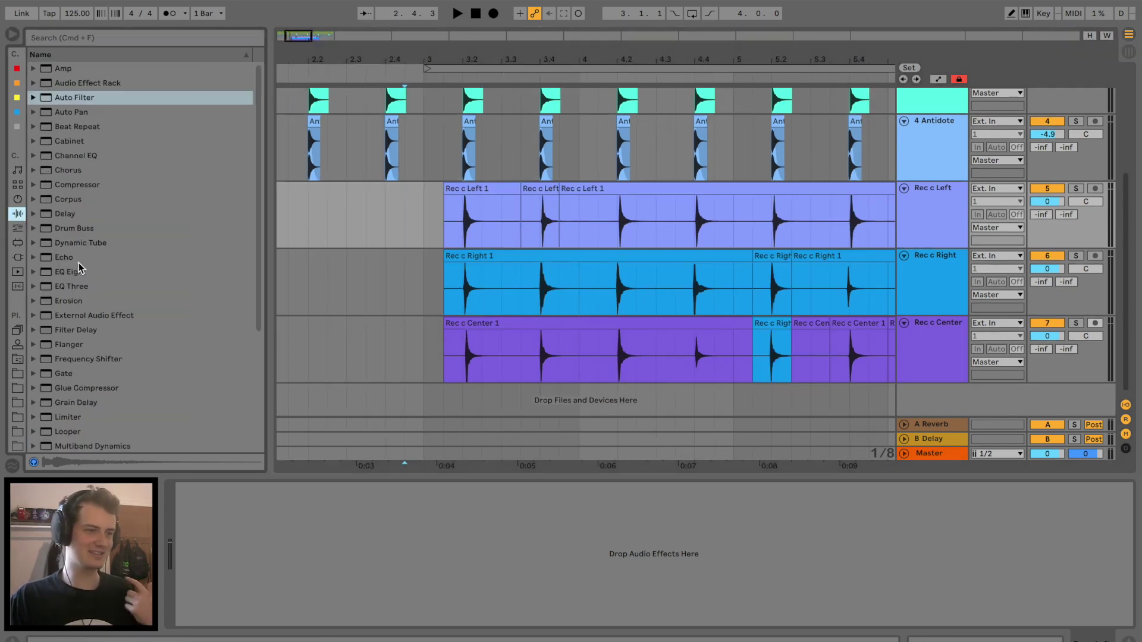
{"action": "left_click_drag", "start_coordinate": [63, 375], "coordinate": [396, 243]}
{"action": "left_click_drag", "start_coordinate": [472, 217], "coordinate": [473, 216]}
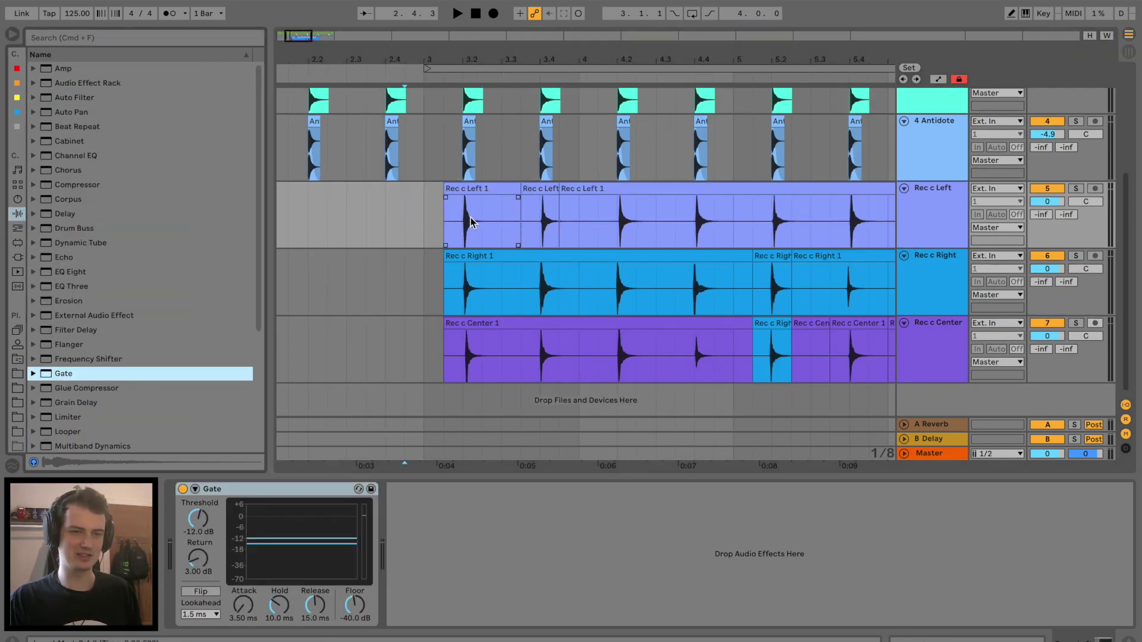
{"action": "key", "text": "space"}
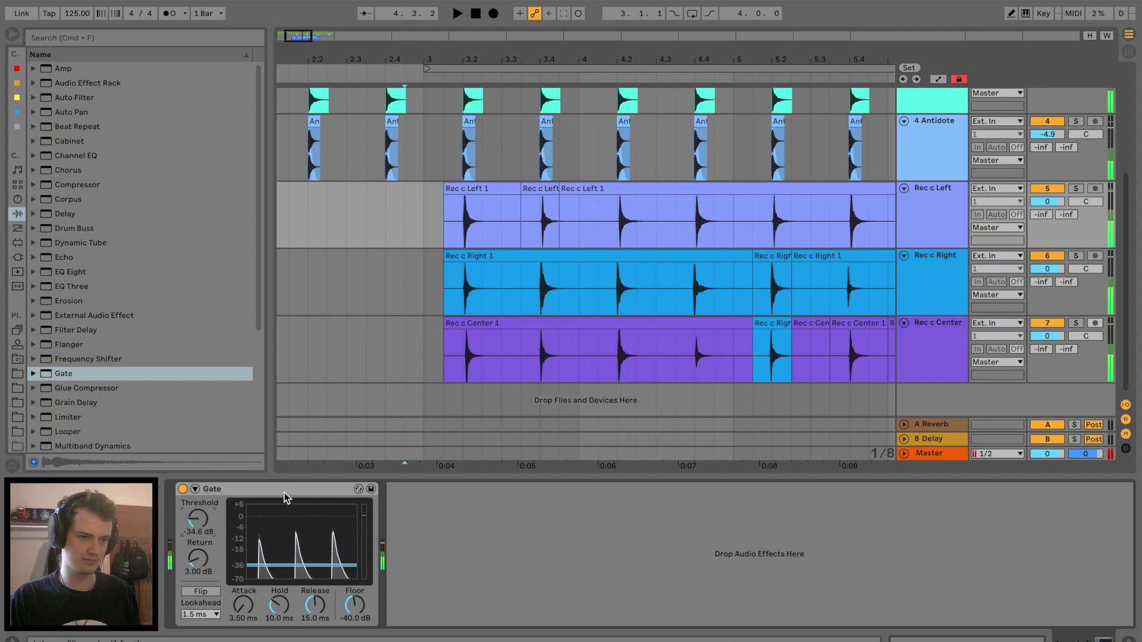
{"action": "key", "text": "space"}
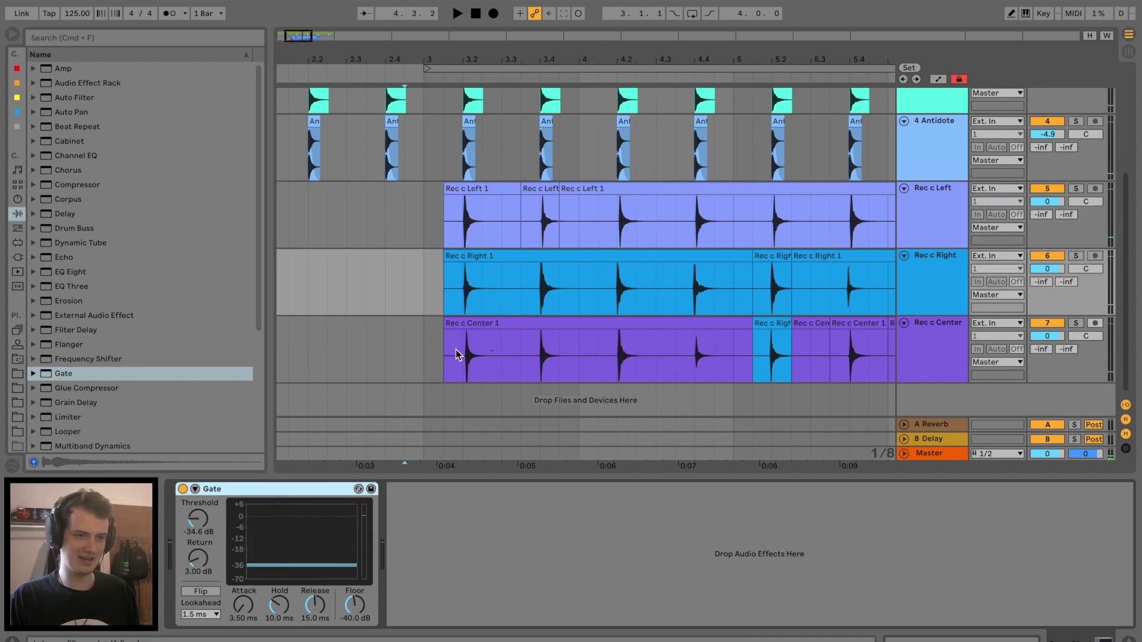
{"action": "left_click", "coordinate": [405, 351]}
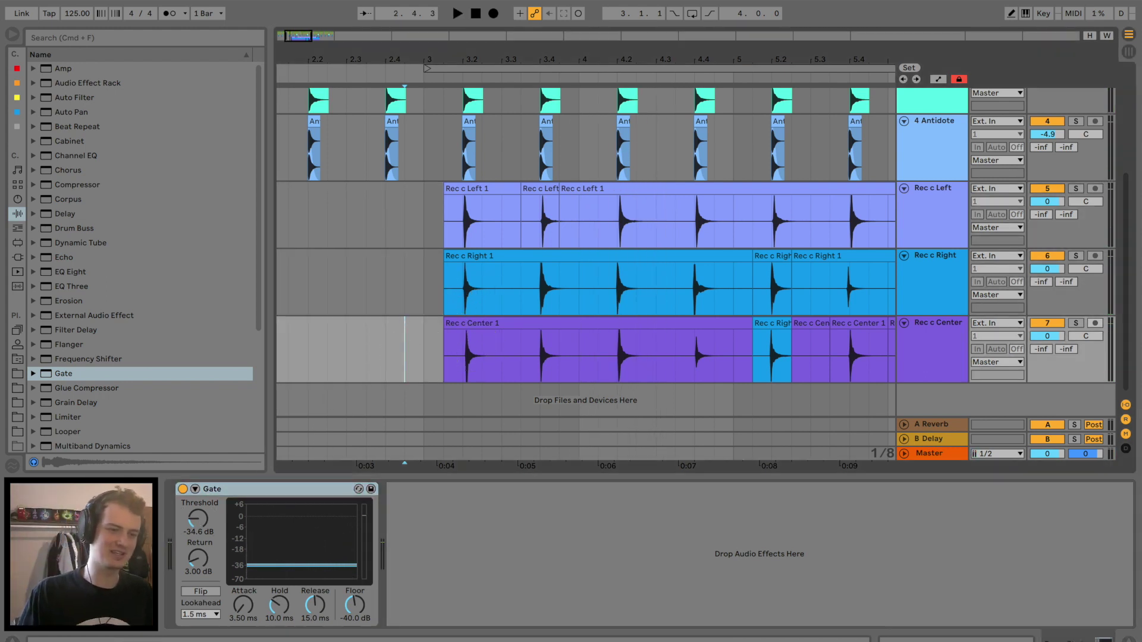
Add EQ Eight to the CUSTOM CLAP group, raise its low cut and dip band 3 by -5.33 dB at 742 Hz
{"action": "key", "text": "space"}
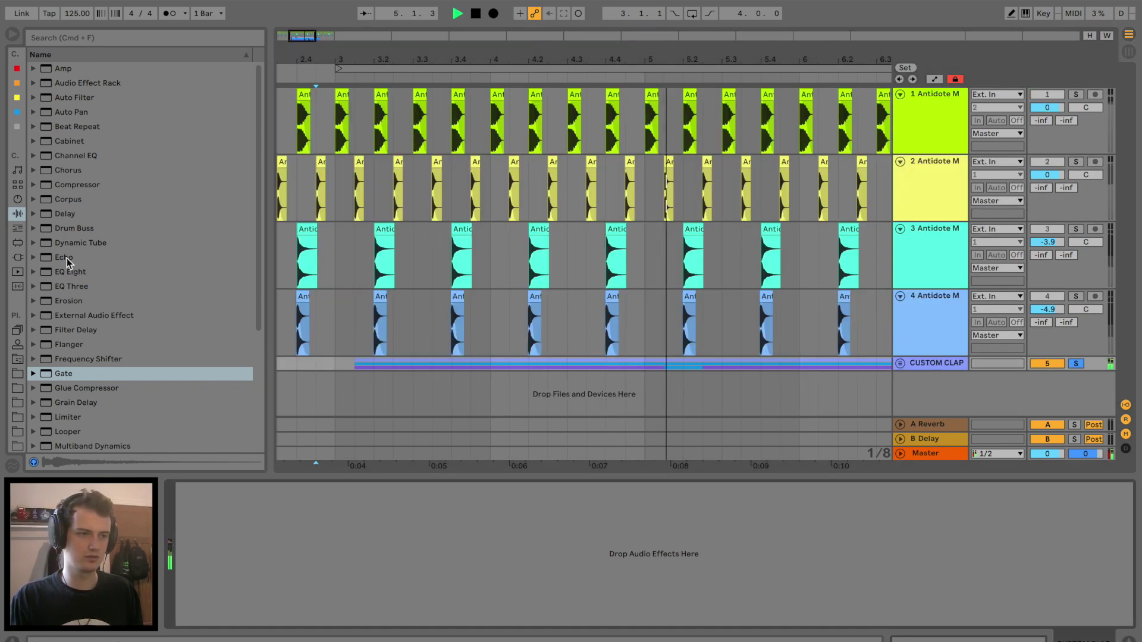
{"action": "left_click_drag", "start_coordinate": [77, 272], "coordinate": [187, 513]}
{"action": "key", "text": "space"}
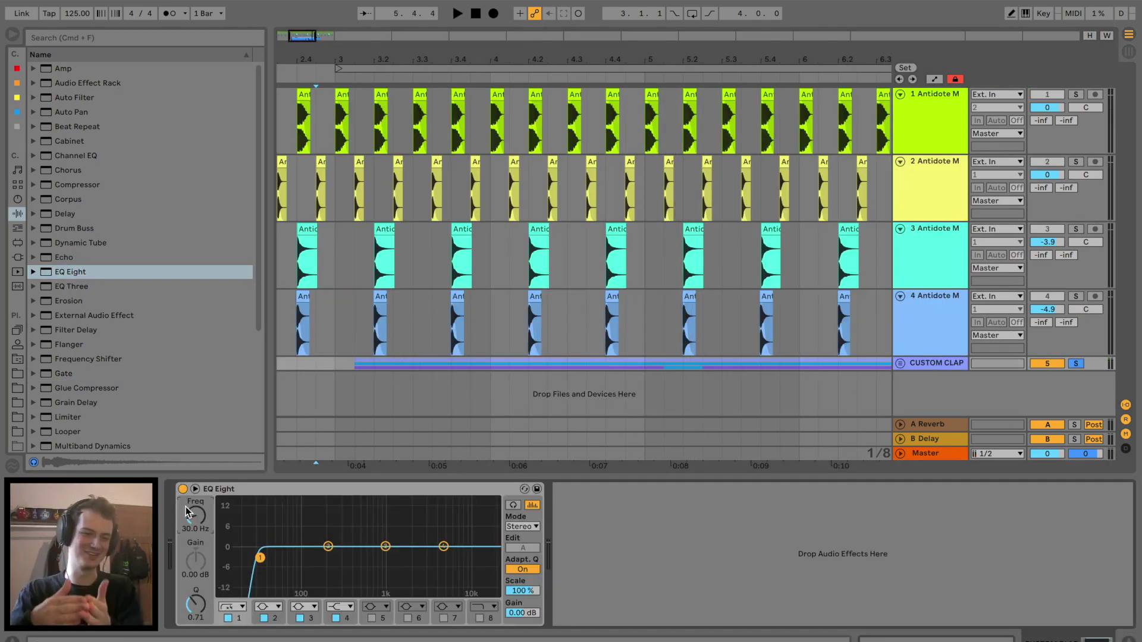
{"action": "key", "text": "space"}
{"action": "left_click_drag", "start_coordinate": [260, 558], "coordinate": [375, 563]}
{"action": "key", "text": "space"}
{"action": "key", "text": "space"}
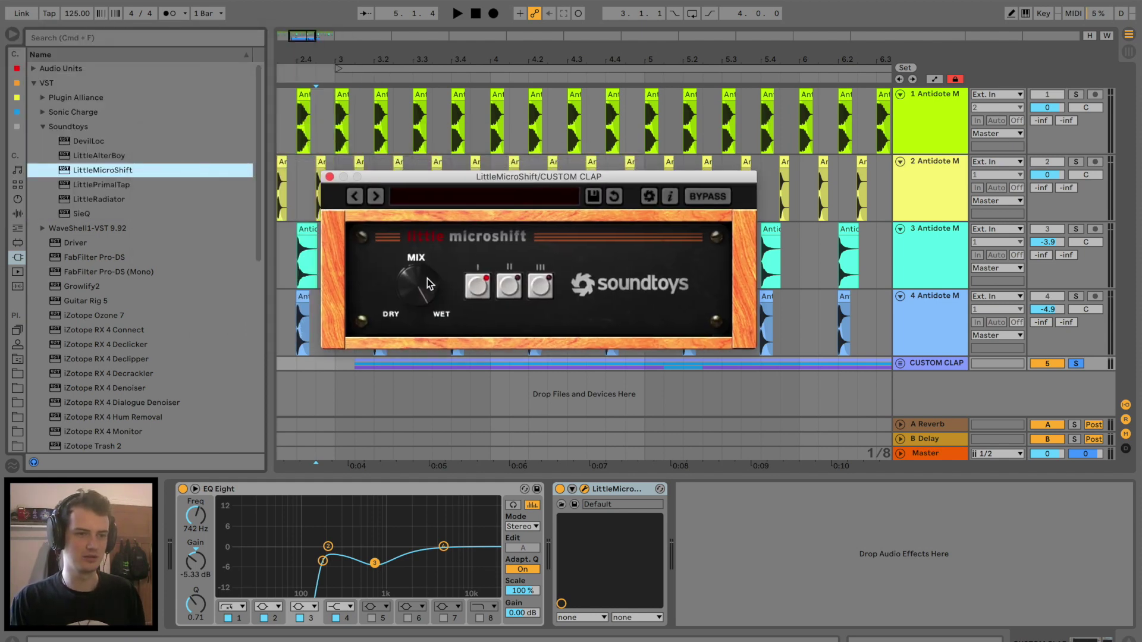
Turn LittleMicroShift's mix towards dry on CUSTOM CLAP and audition the claps together with the other drum tracks
{"action": "key", "text": "space"}
{"action": "left_click_drag", "start_coordinate": [425, 277], "coordinate": [425, 315]}
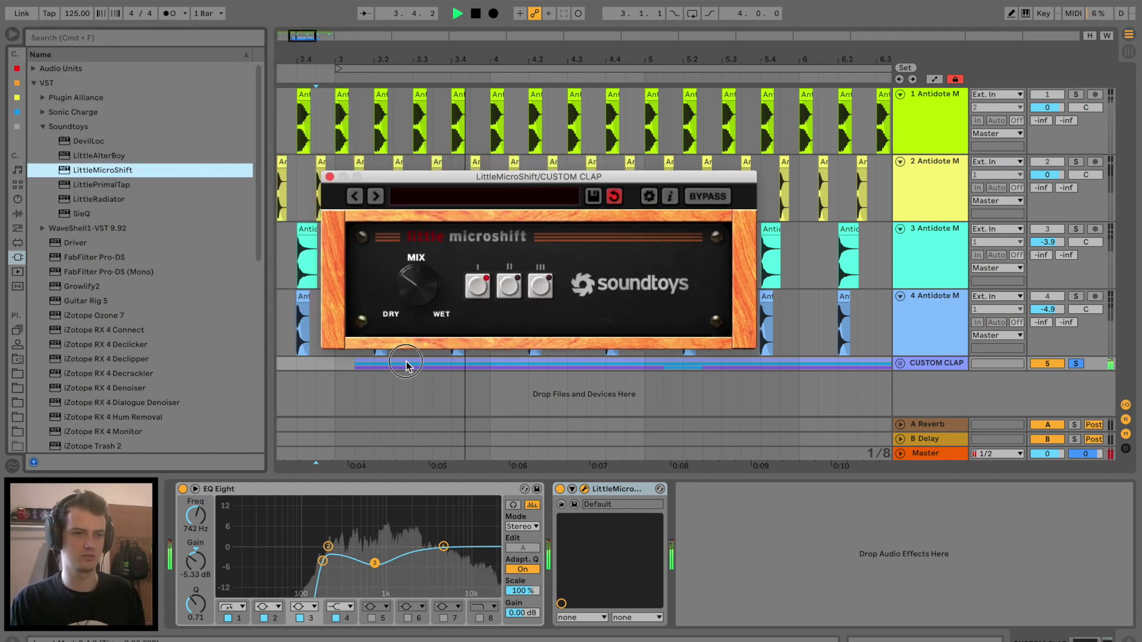
{"action": "left_click", "coordinate": [330, 177]}
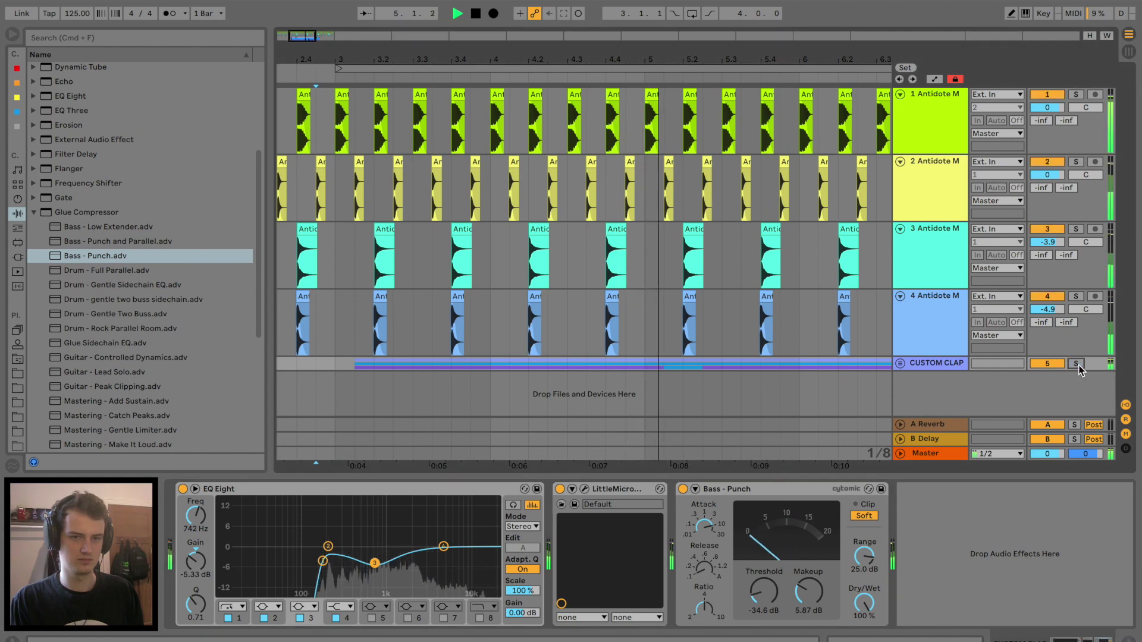
{"action": "left_click", "coordinate": [280, 263]}
{"action": "key", "text": "space"}
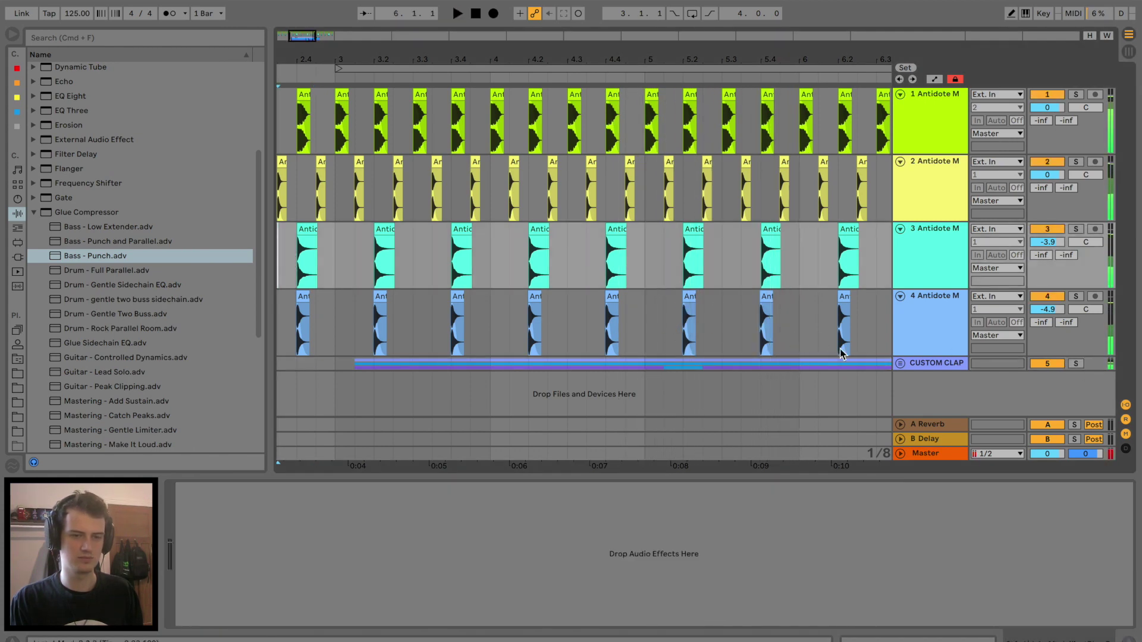
Unfold CUSTOM CLAP and cut and align the claps in the Rec c Left, Right and Center recordings with the track 4 claps
{"action": "left_click", "coordinate": [901, 363]}
{"action": "scroll", "coordinate": [474, 343], "scroll_direction": "down", "scroll_amount": 5}
{"action": "left_click_drag", "start_coordinate": [338, 62], "coordinate": [330, 119]}
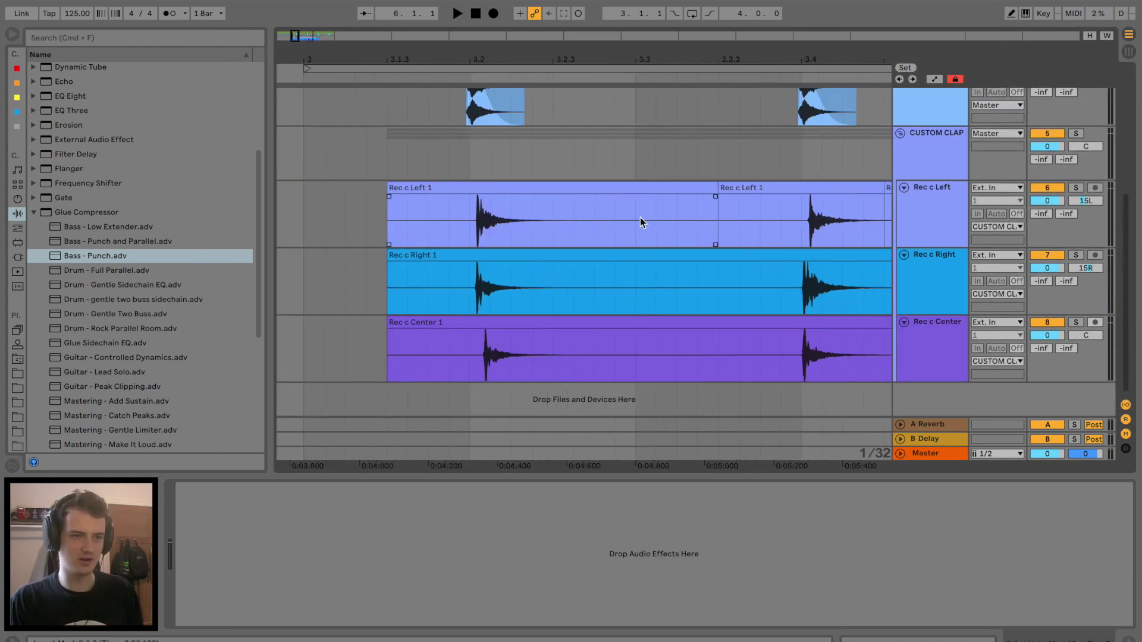
{"action": "left_click_drag", "start_coordinate": [636, 220], "coordinate": [411, 328]}
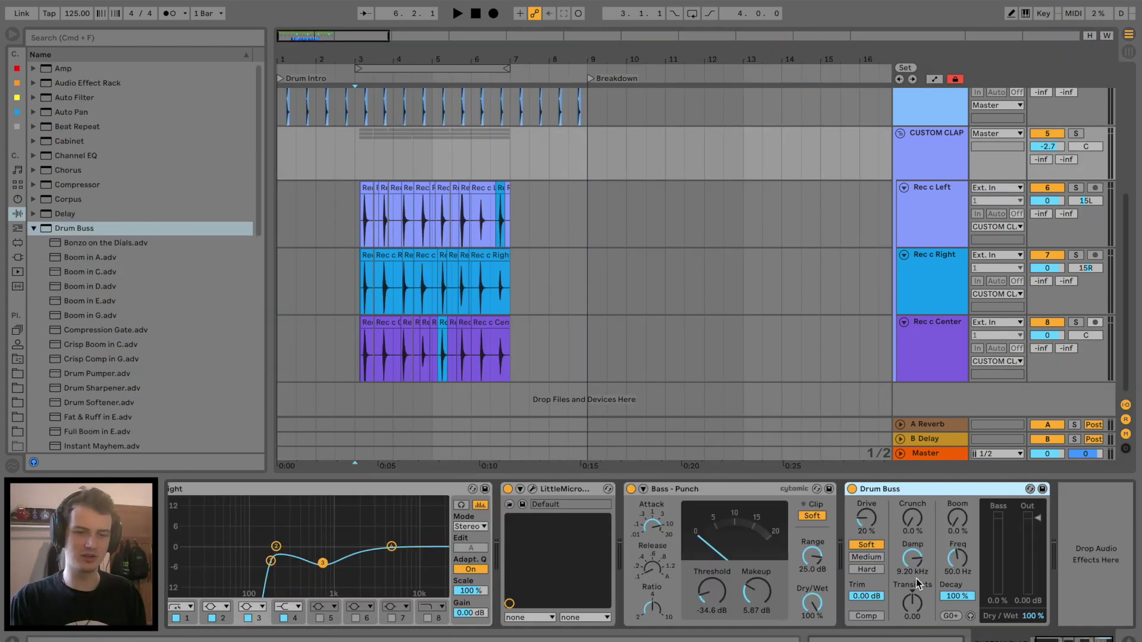
On CUSTOM CLAP, set the Drum Buss drive to 0 % and transients to -1.00, and lower the group's volume to -3.4
{"action": "double_click", "coordinate": [874, 525]}
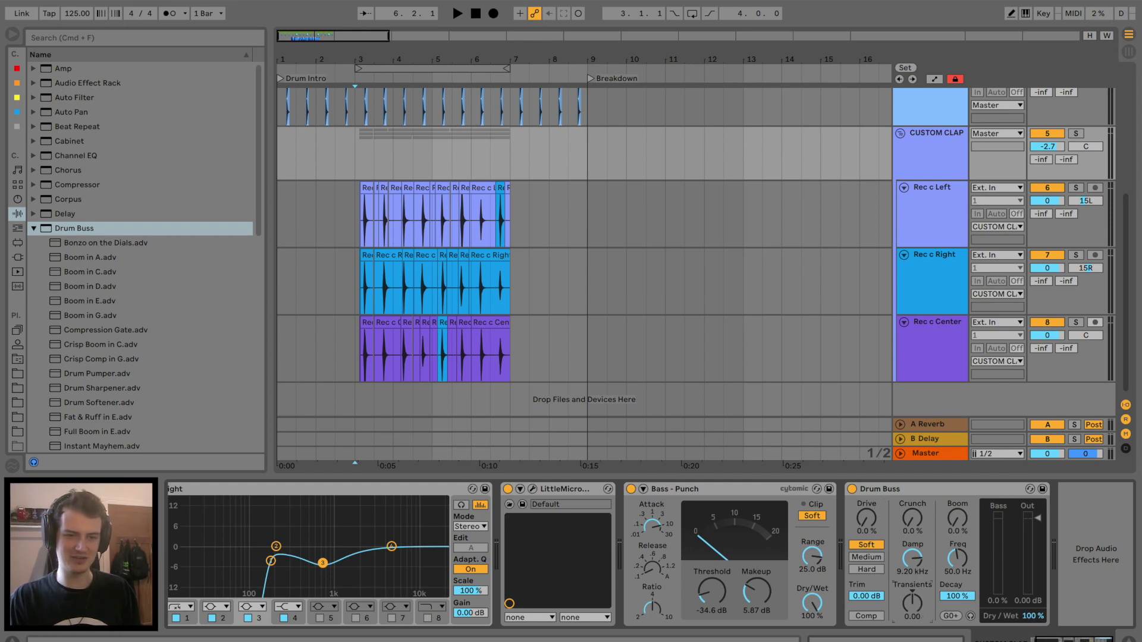
{"action": "key", "text": "space"}
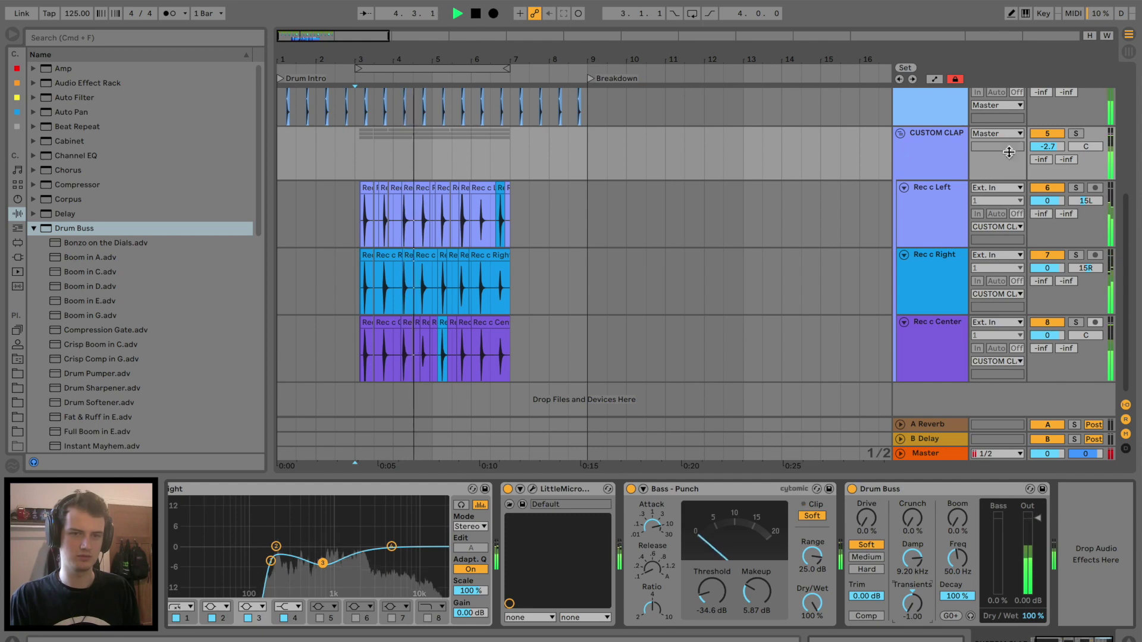
{"action": "left_click_drag", "start_coordinate": [1049, 147], "coordinate": [1050, 151]}
{"action": "left_click", "coordinate": [900, 133]}
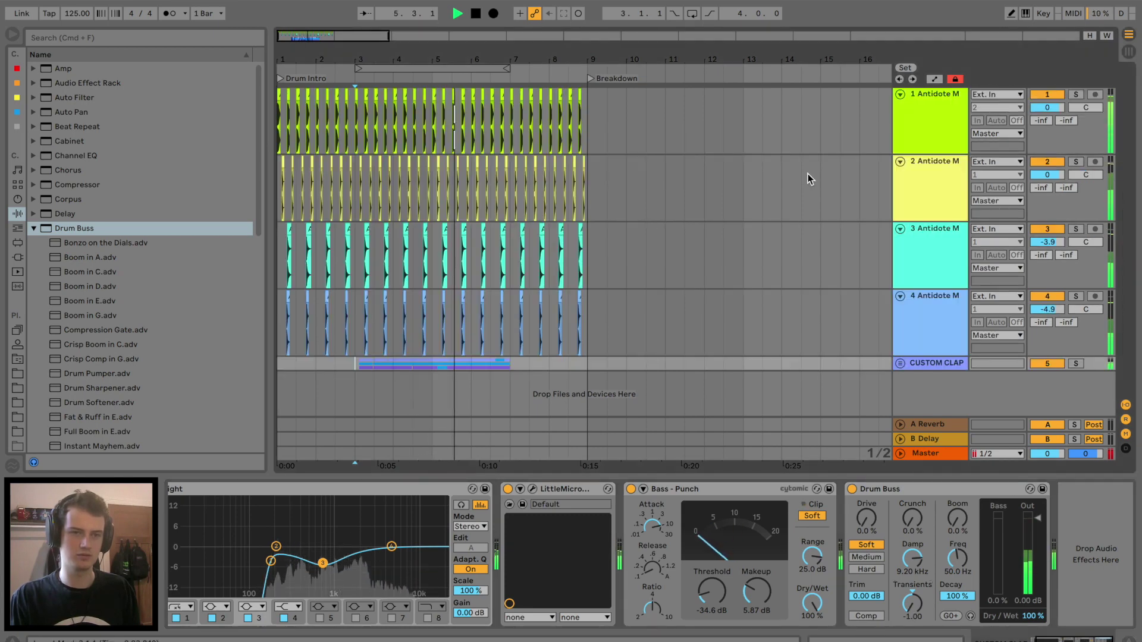
Move the CUSTOM CLAP section from bars 3 to 7 to the start and duplicate it up to the Breakdown marker
{"action": "left_click", "coordinate": [356, 362]}
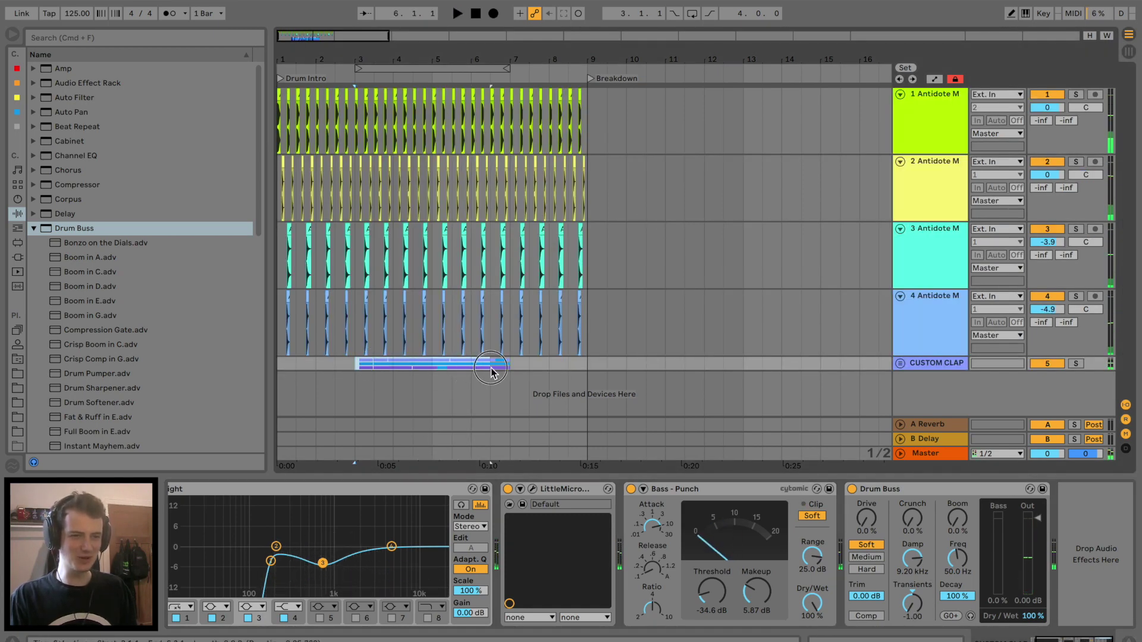
{"action": "left_click", "coordinate": [282, 368]}
{"action": "key", "text": "super+v"}
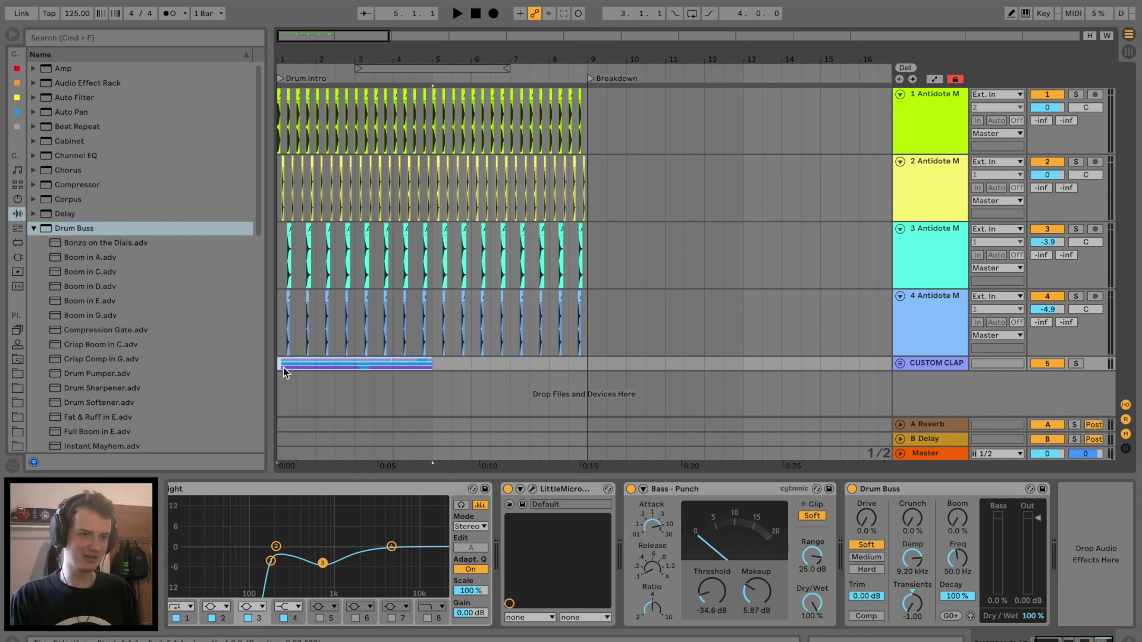
Group the four Antidote tracks and CUSTOM CLAP into one drum group
{"action": "left_click", "coordinate": [921, 123]}
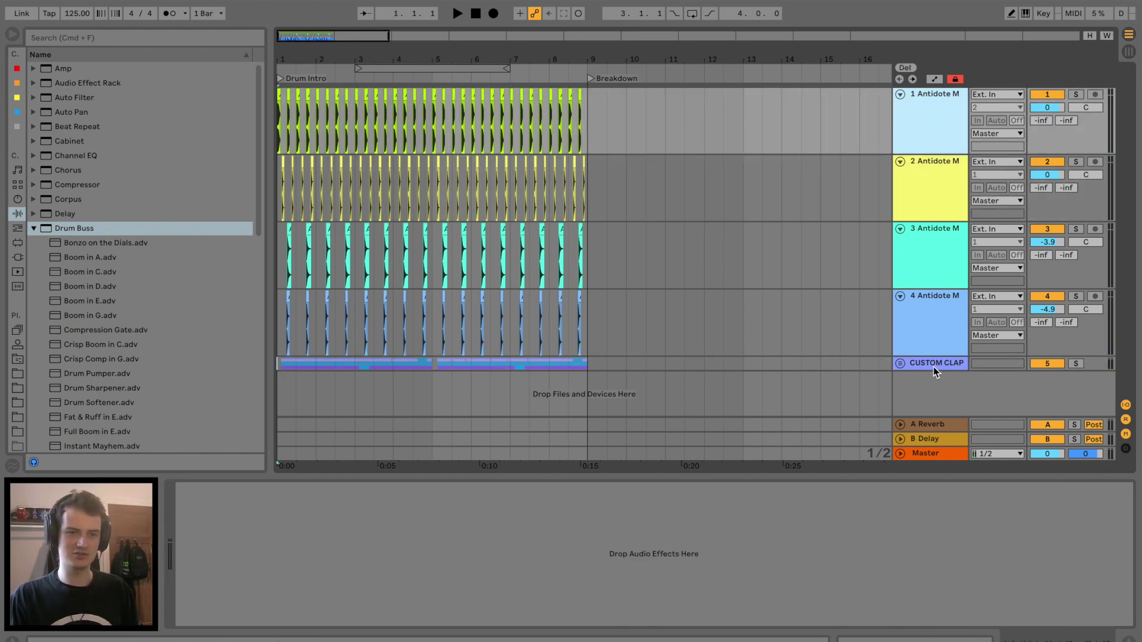
{"action": "left_click", "coordinate": [933, 368], "text": "shift"}
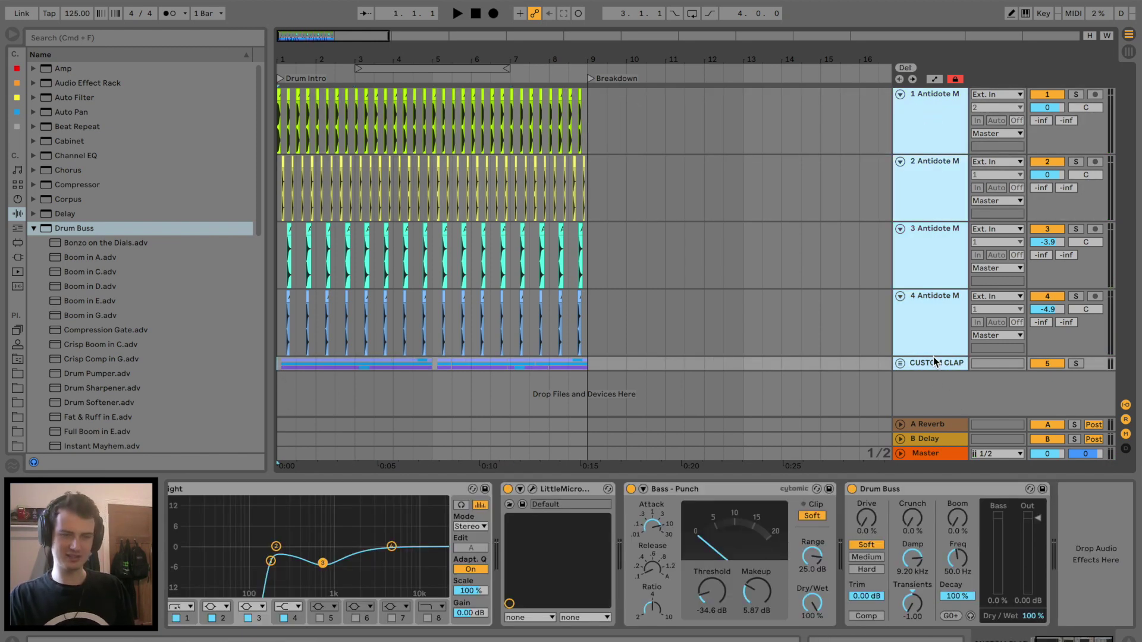
{"action": "key", "text": "super+g"}
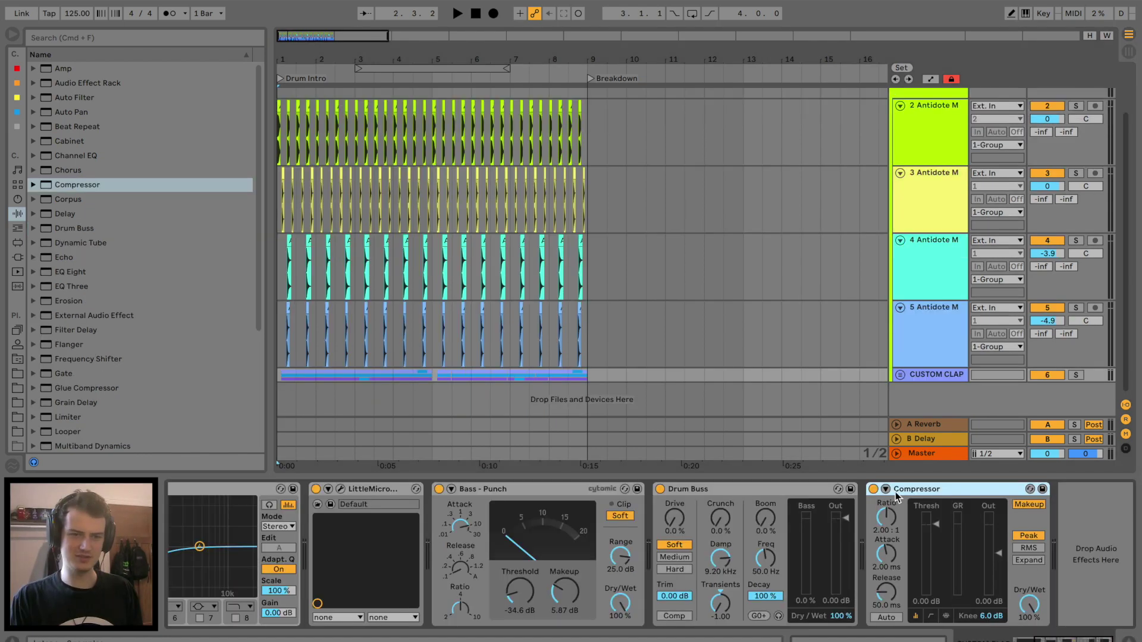
Enable sidechain on the CUSTOM CLAP Compressor and take its audio from 2-Antidote Medallion Kick 19
{"action": "left_click", "coordinate": [885, 489]}
{"action": "left_click", "coordinate": [908, 506]}
{"action": "left_click", "coordinate": [896, 526]}
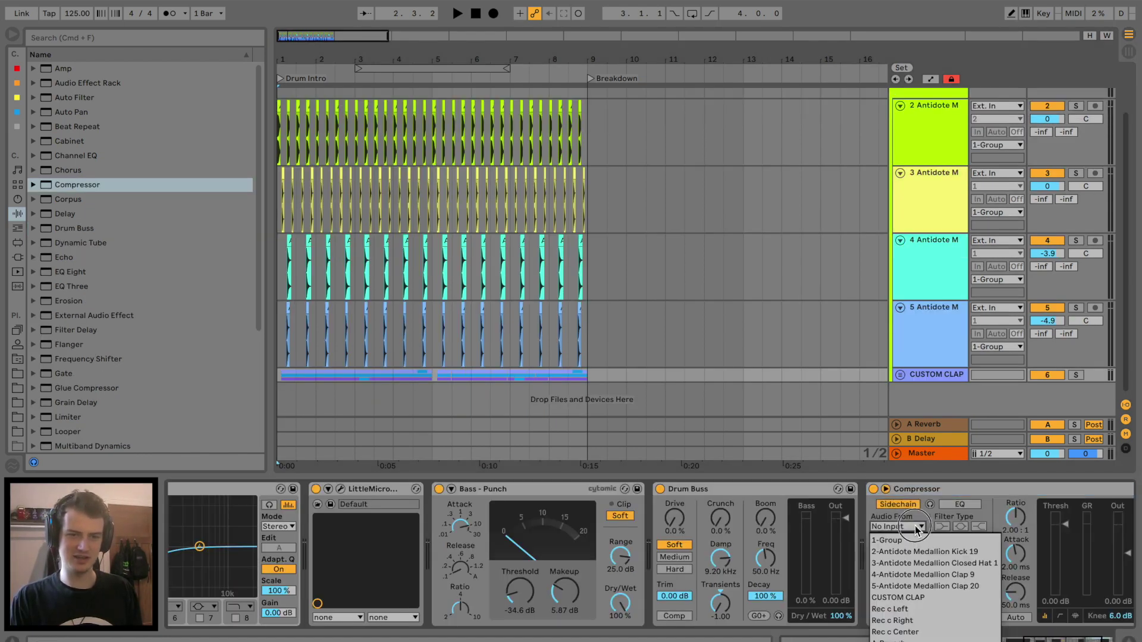
{"action": "left_click", "coordinate": [916, 551]}
Lower the sidechain Compressor's threshold, raise its ratio and adjust its attack while the drums play
{"action": "key", "text": "space"}
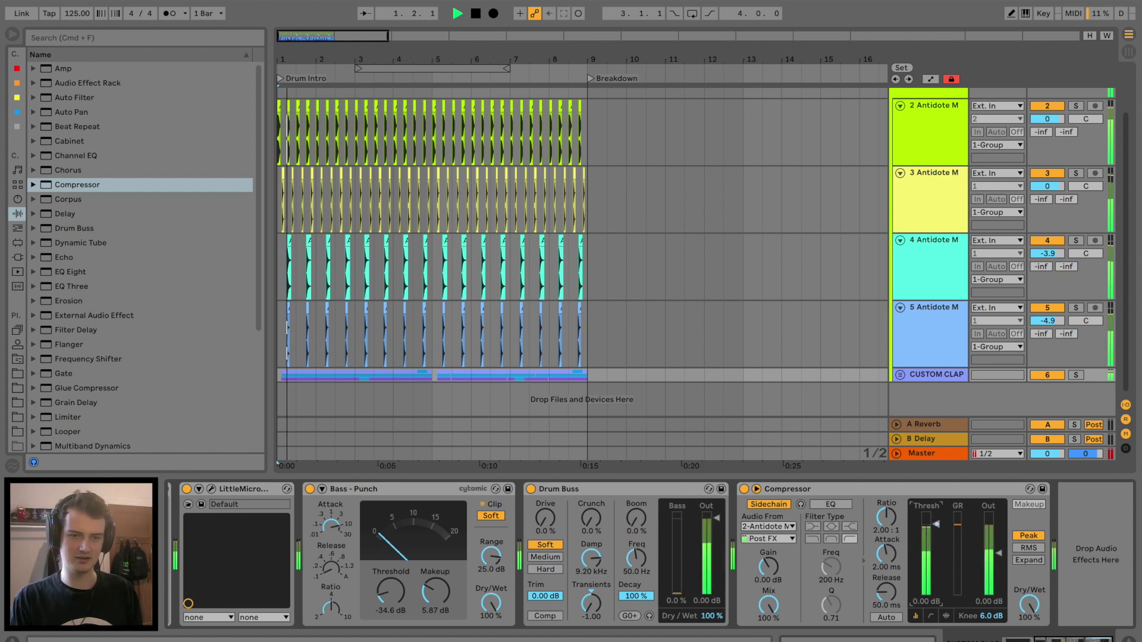
{"action": "left_click_drag", "start_coordinate": [936, 525], "coordinate": [936, 564]}
{"action": "left_click_drag", "start_coordinate": [886, 517], "coordinate": [886, 506]}
{"action": "left_click_drag", "start_coordinate": [886, 554], "coordinate": [886, 558]}
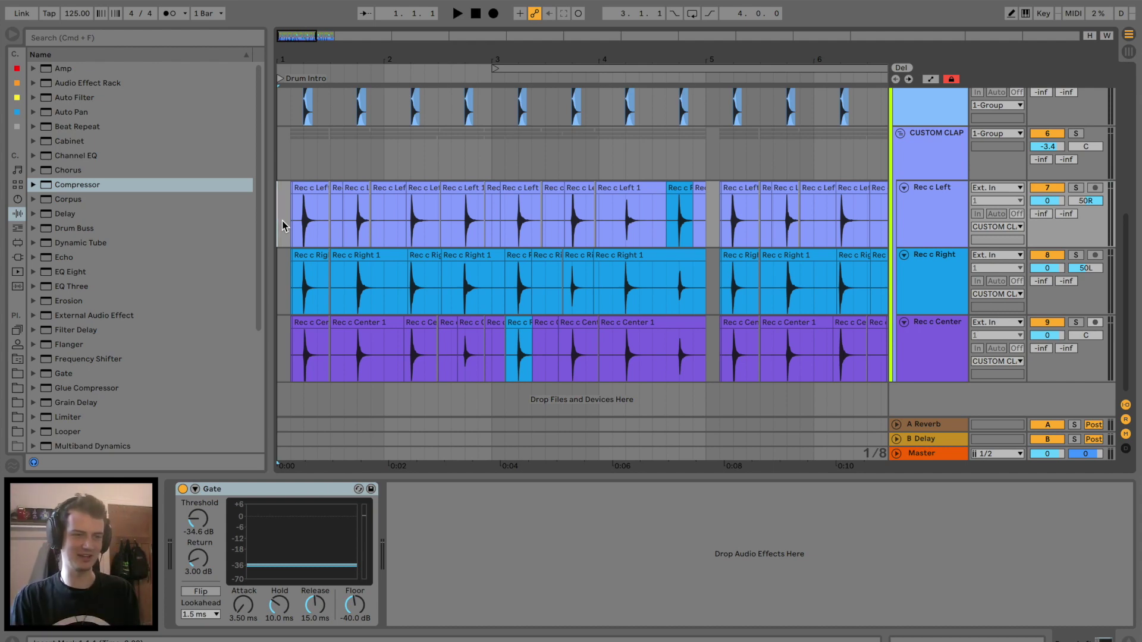
Audition the layered claps on the Rec c tracks from 1.3 and from bar 3
{"action": "left_click", "coordinate": [401, 287]}
{"action": "key", "text": "space"}
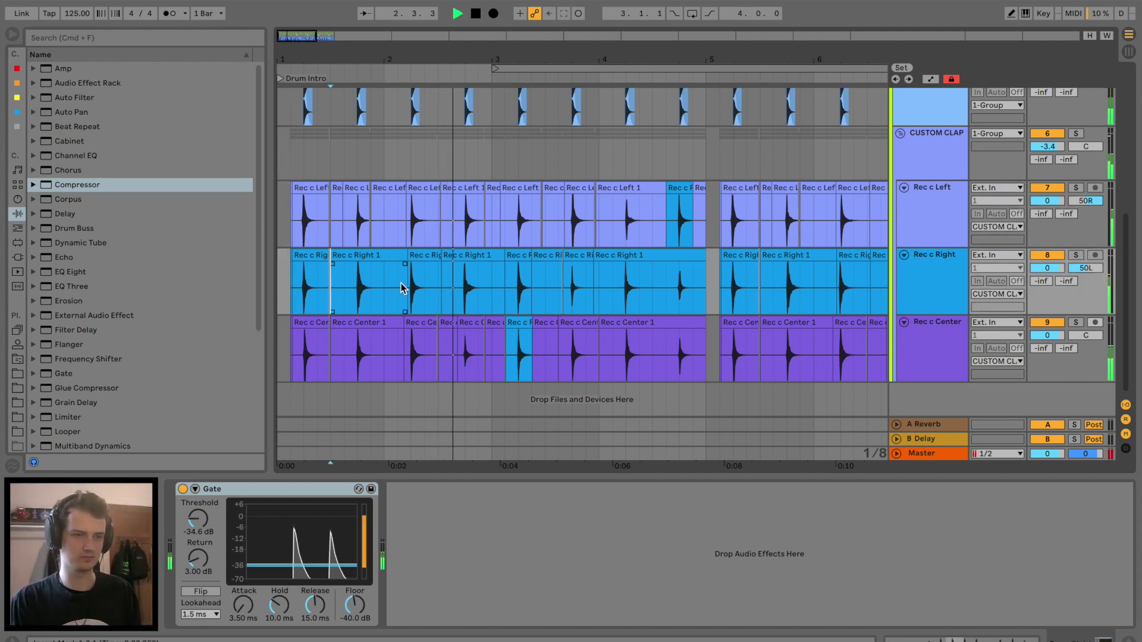
{"action": "left_click", "coordinate": [495, 289]}
{"action": "key", "text": "space"}
Replace the clap recordings on all three Rec c tracks with duplicates of the half-bar section at bar 3, from bar 1 to the Breakdown marker
{"action": "left_click_drag", "start_coordinate": [495, 178], "coordinate": [278, 357]}
{"action": "scroll", "coordinate": [417, 169], "scroll_direction": "right", "scroll_amount": 5}
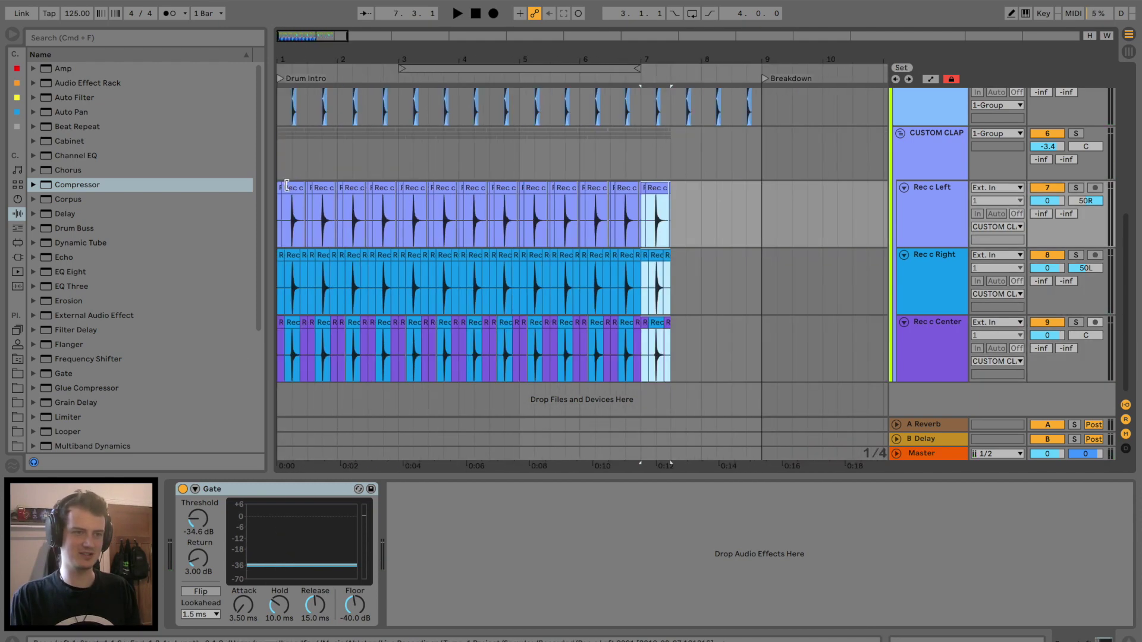
{"action": "key", "text": "super+d"}
{"action": "key", "text": "super+d"}
{"action": "key", "text": "super+d"}
{"action": "left_click", "coordinate": [279, 189]}
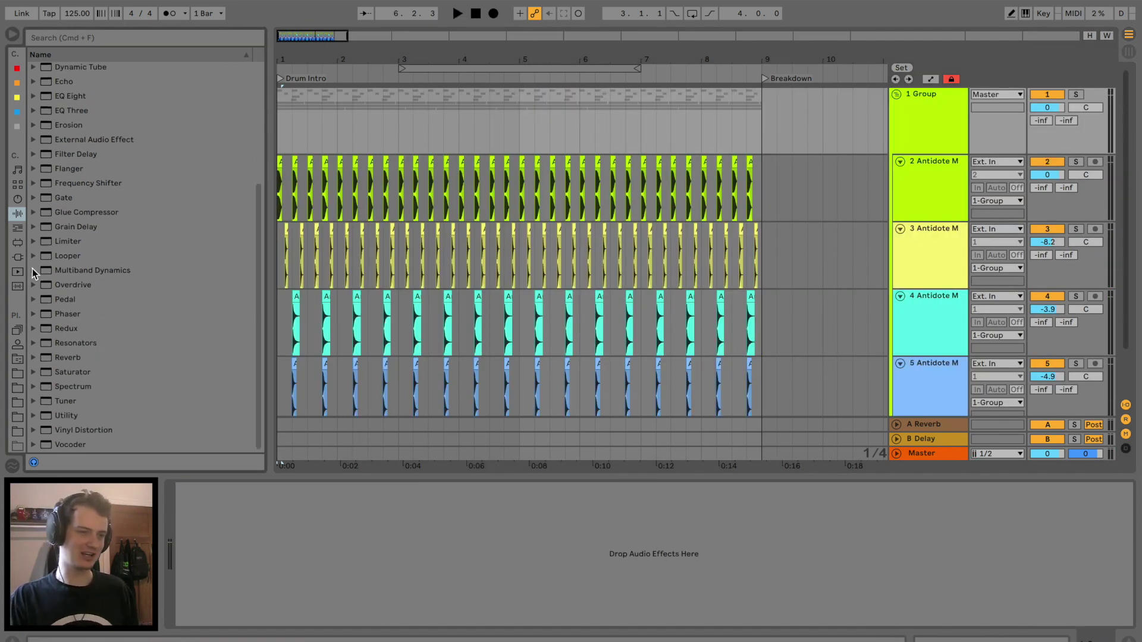
Load the Multiband Dynamics OTT preset onto the drum group with its amount at 14 %
{"action": "left_click", "coordinate": [34, 271]}
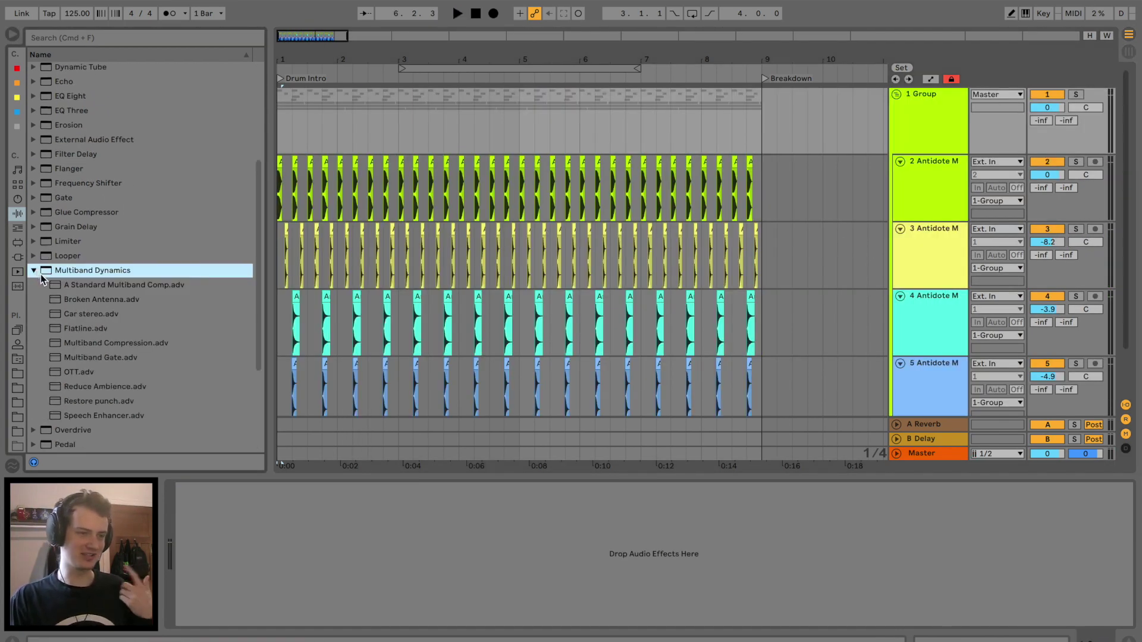
{"action": "left_click", "coordinate": [78, 373]}
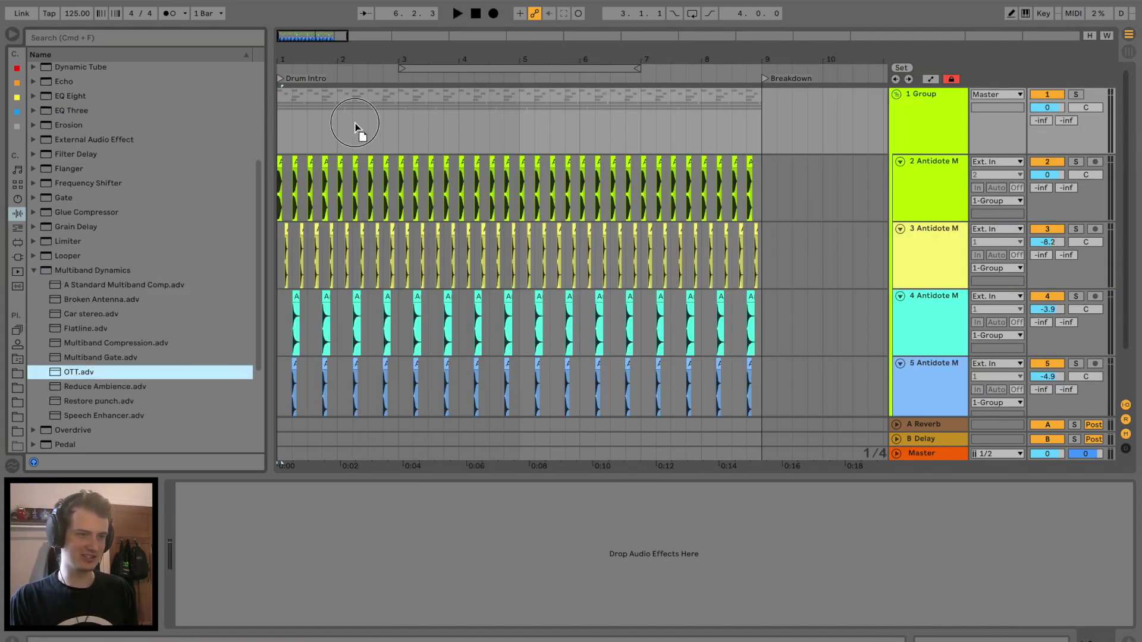
{"action": "left_click_drag", "start_coordinate": [355, 126], "coordinate": [355, 125]}
{"action": "key", "text": "space"}
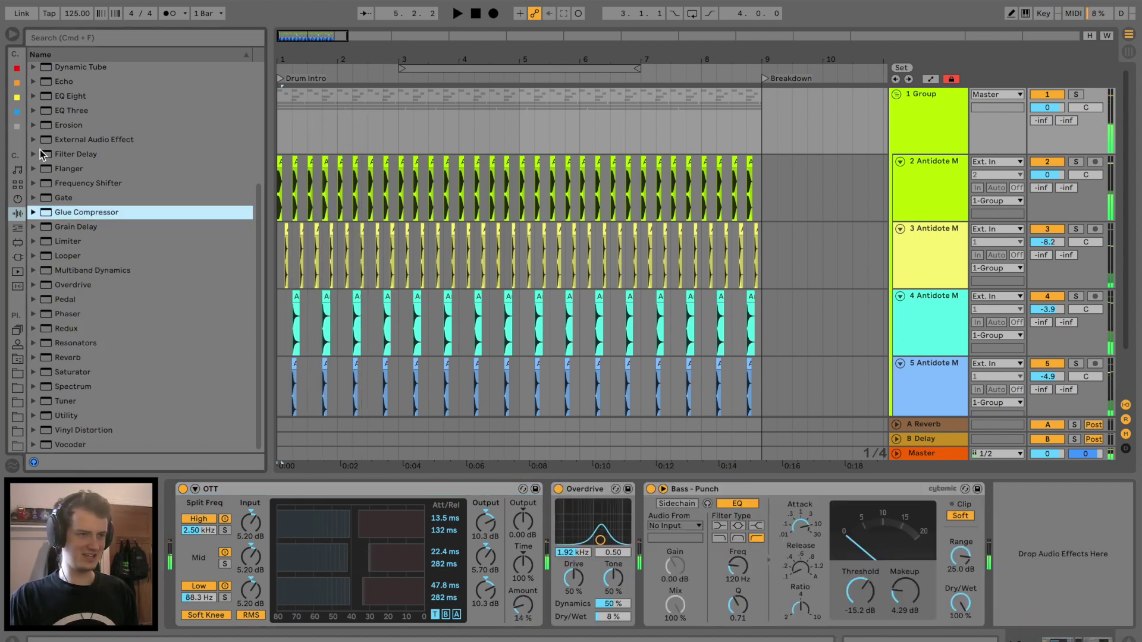
Load the Drum Buss preset Bonzo on the Dials onto the drum group and lower its Crunch and Drive to 0 % while auditioning
{"action": "scroll", "coordinate": [41, 152], "scroll_direction": "up", "scroll_amount": 4}
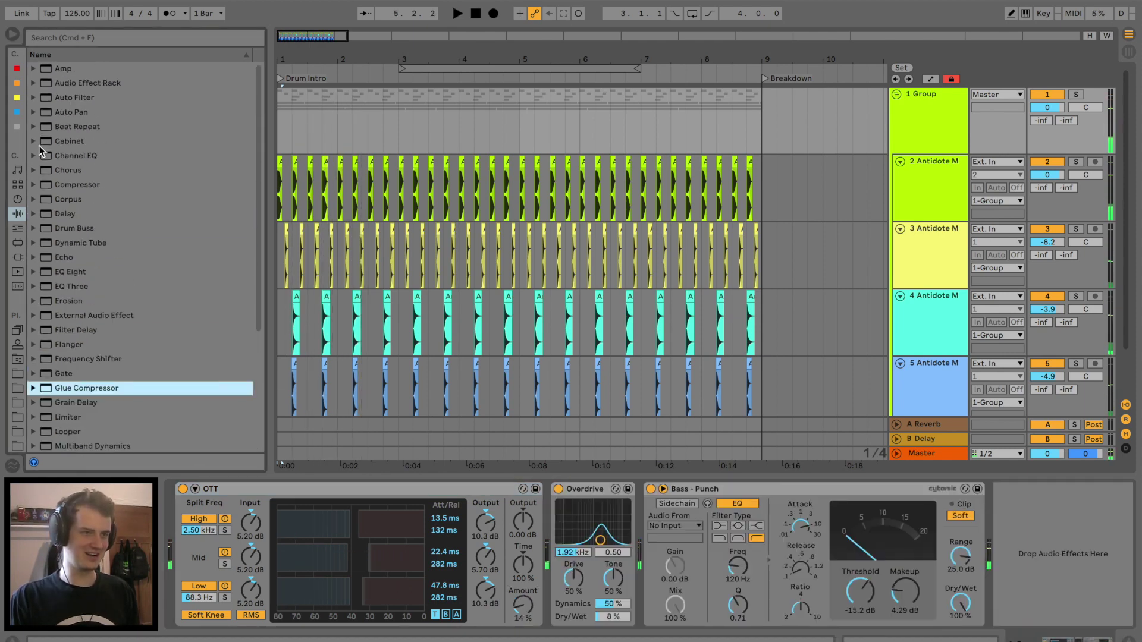
{"action": "left_click", "coordinate": [33, 228]}
{"action": "double_click", "coordinate": [95, 242]}
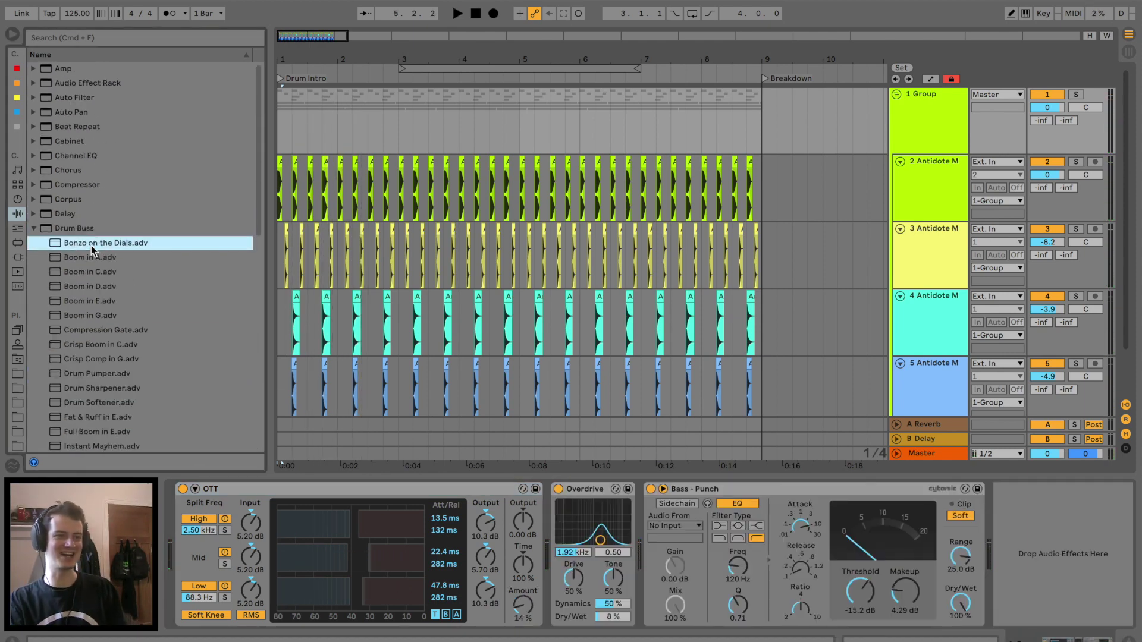
{"action": "key", "text": "space"}
{"action": "left_click_drag", "start_coordinate": [988, 520], "coordinate": [989, 568]}
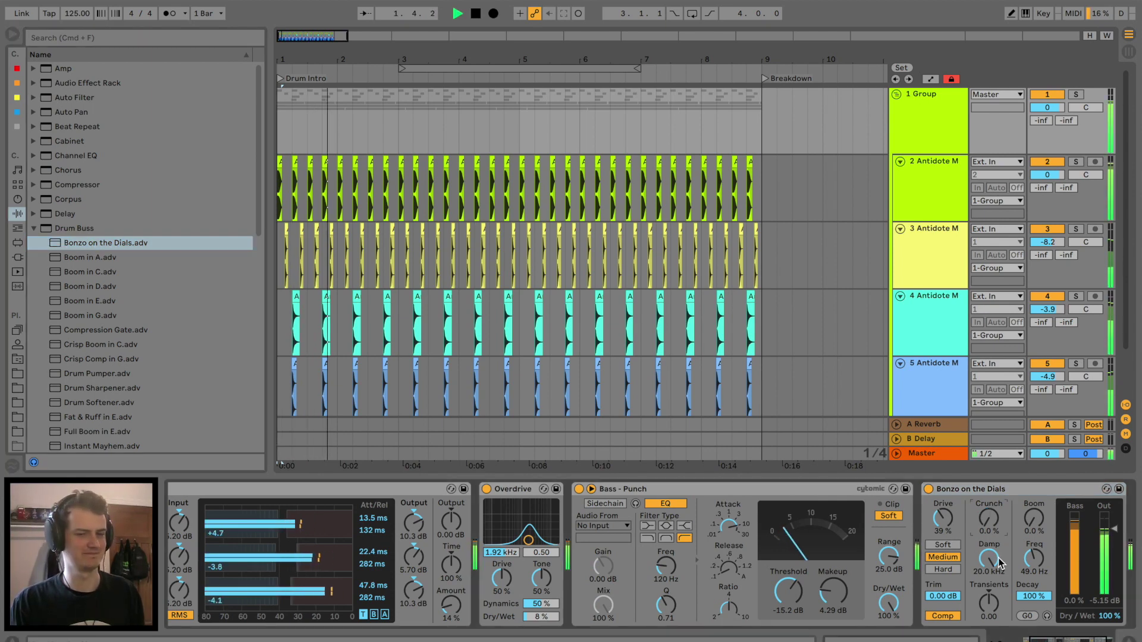
{"action": "left_click_drag", "start_coordinate": [943, 520], "coordinate": [944, 567]}
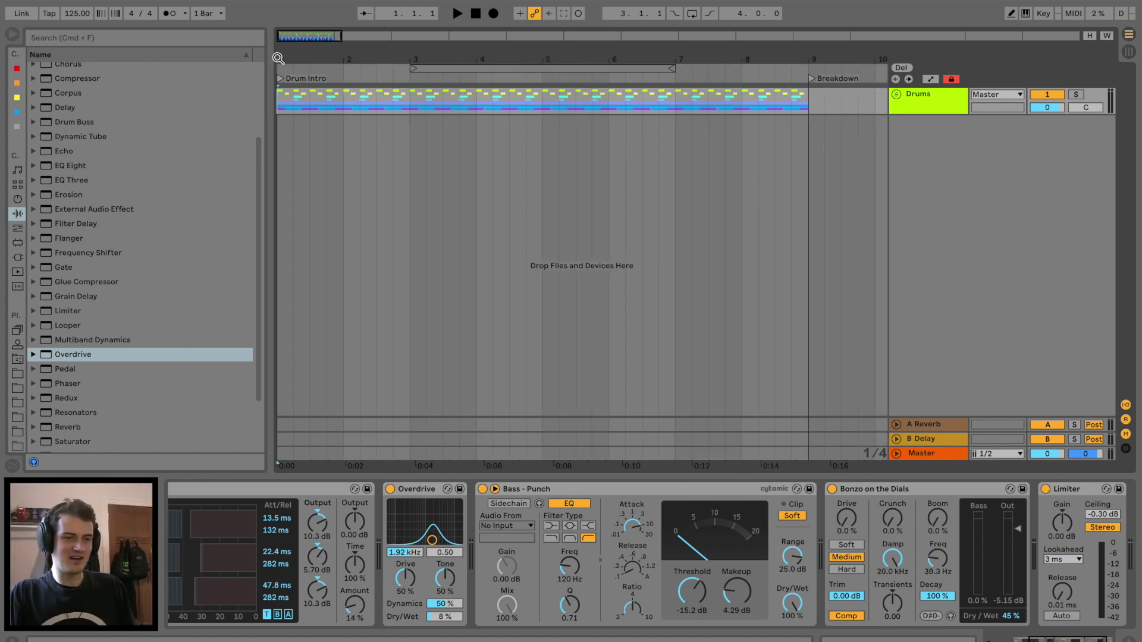
{"action": "key", "text": "space"}
{"action": "key", "text": "space"}
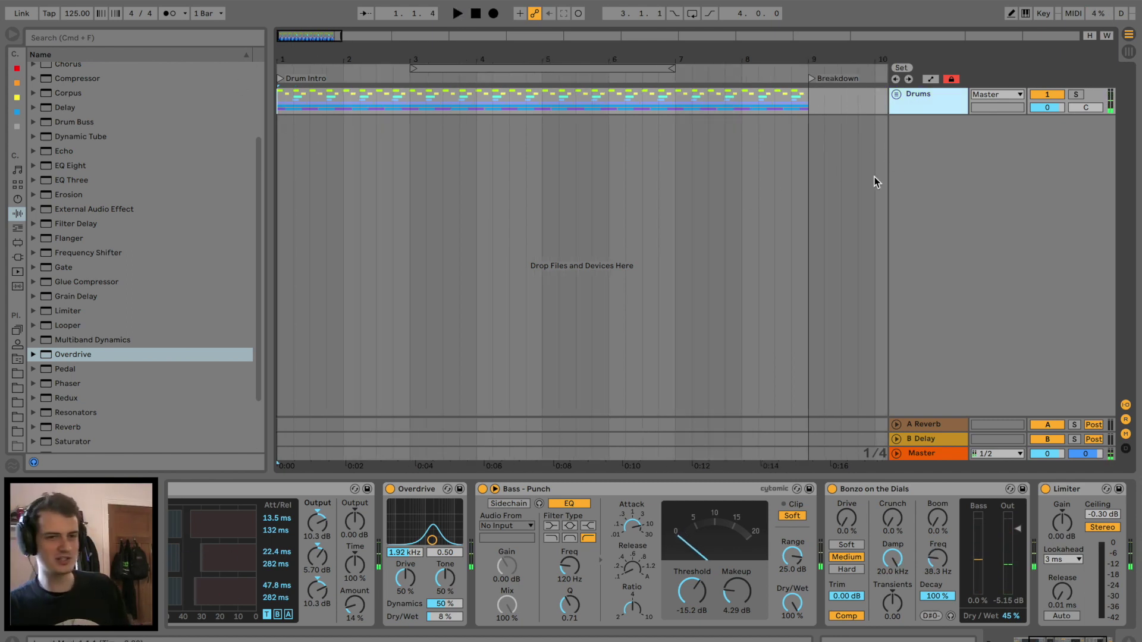
Create a new MIDI track below the Drums group and load the Serum VST onto it
{"action": "key", "text": "super+shift+t"}
{"action": "left_click", "coordinate": [17, 257]}
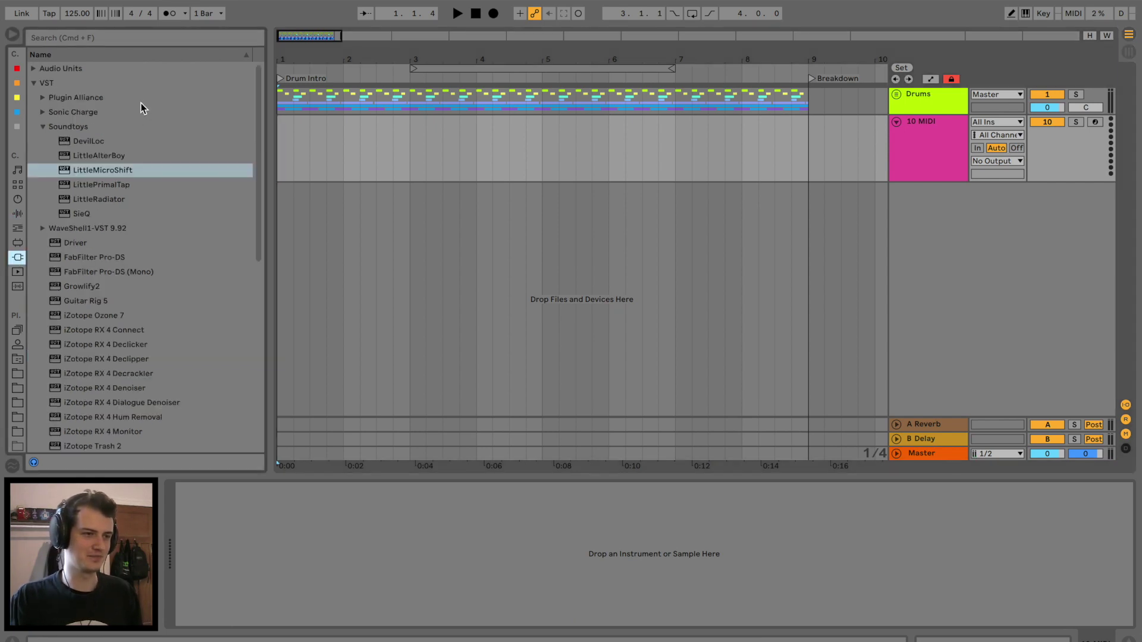
{"action": "scroll", "coordinate": [107, 329], "scroll_direction": "down", "scroll_amount": 10}
{"action": "left_click_drag", "start_coordinate": [77, 364], "coordinate": [437, 170]}
{"action": "left_click_drag", "start_coordinate": [518, 180], "coordinate": [522, 116]}
Enable Serum's sub oscillator alone with oscillator A off, two octaves down and using the second waveform
{"action": "left_click", "coordinate": [363, 182]}
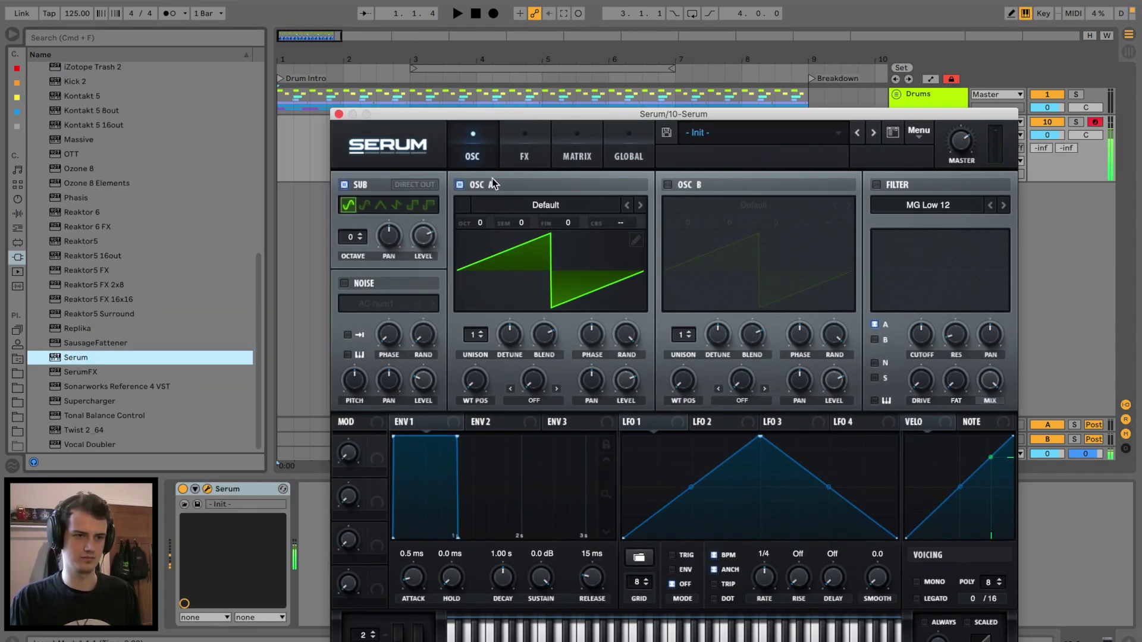
{"action": "left_click", "coordinate": [462, 185]}
{"action": "left_click", "coordinate": [360, 240]}
{"action": "left_click", "coordinate": [360, 240]}
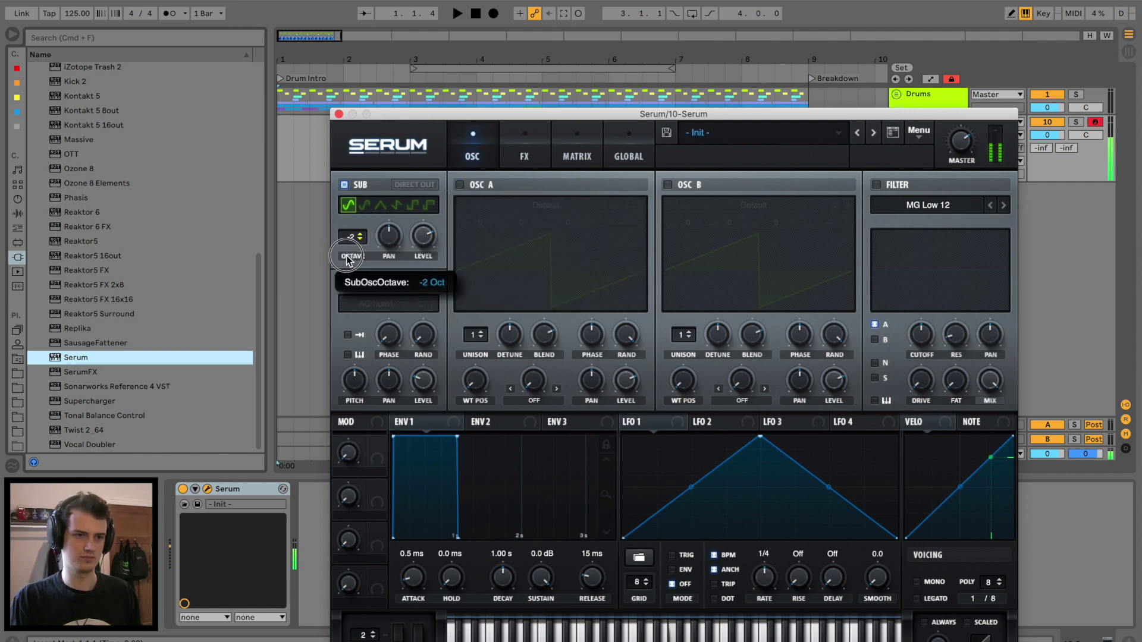
{"action": "left_click", "coordinate": [364, 205]}
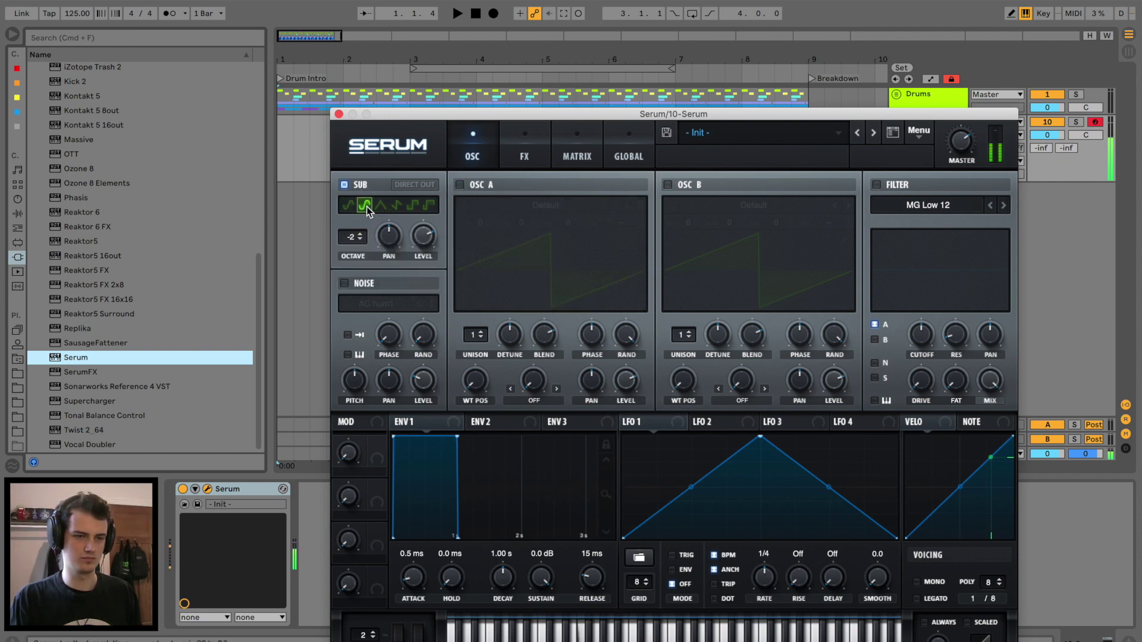
Add Tube distortion in Serum with its Drive modulated by LFO 1 in Trig mode, shaped with a later peak and rounded fall
{"action": "left_click", "coordinate": [525, 155]}
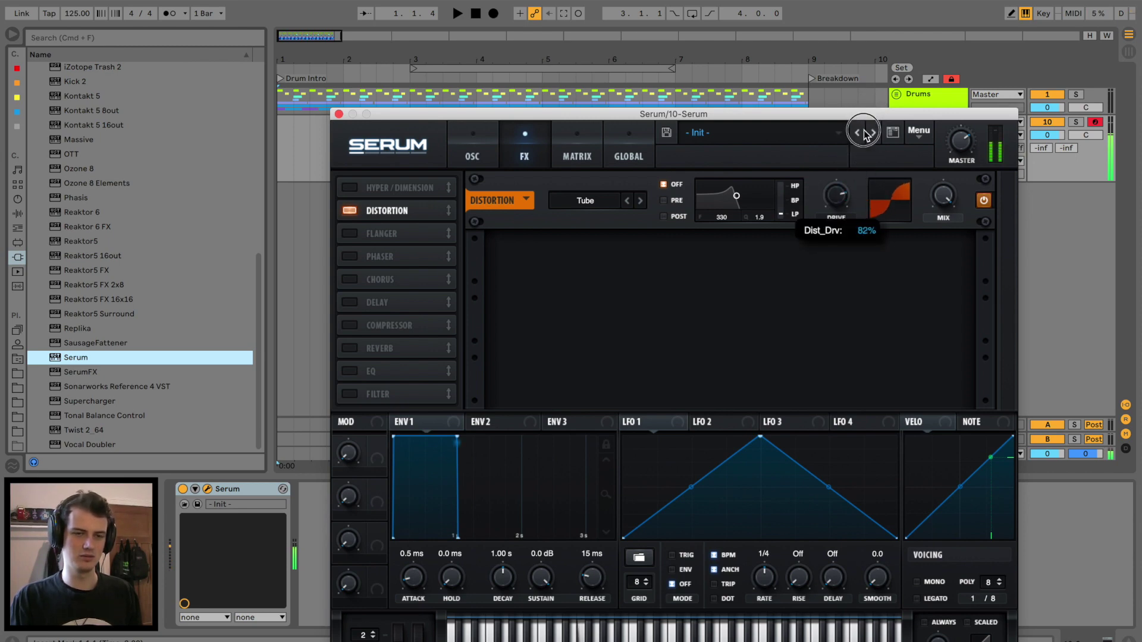
{"action": "left_click_drag", "start_coordinate": [656, 424], "coordinate": [834, 199]}
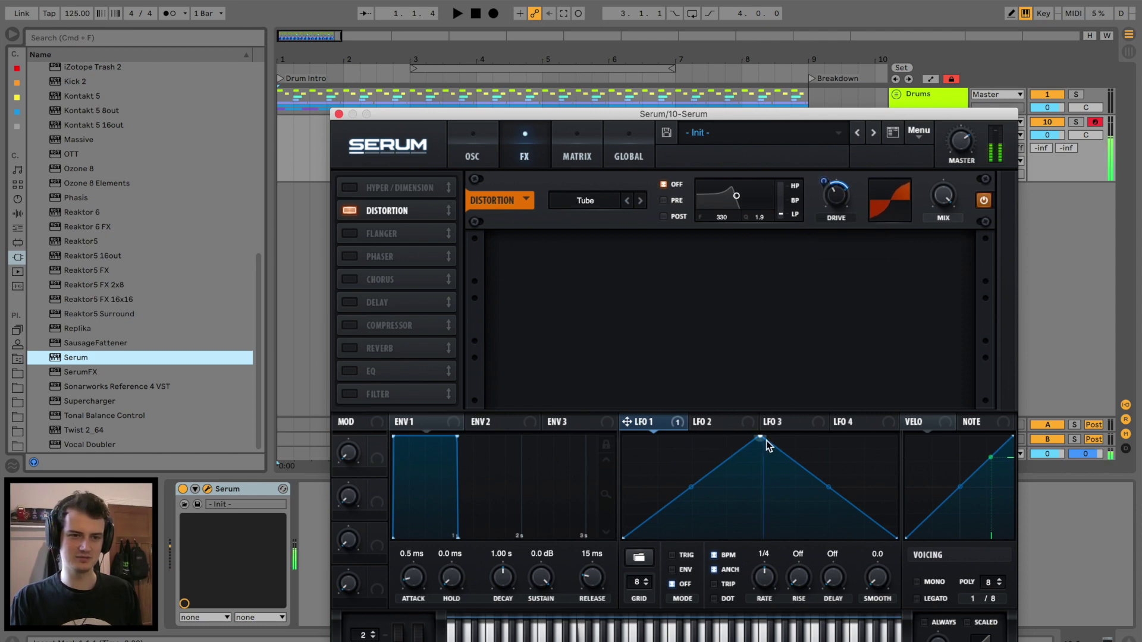
{"action": "left_click_drag", "start_coordinate": [767, 444], "coordinate": [810, 445]}
{"action": "left_click_drag", "start_coordinate": [851, 487], "coordinate": [872, 466]}
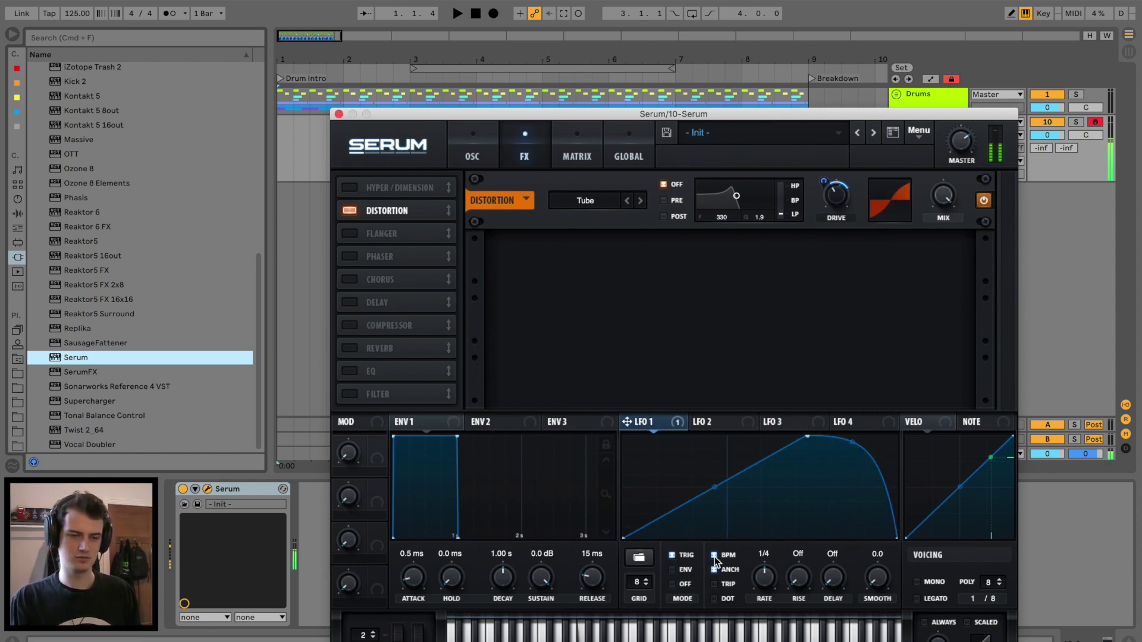
{"action": "mouse_move", "coordinate": [715, 491]}
{"action": "left_mouse_down"}
{"action": "mouse_move", "coordinate": [718, 461]}
{"action": "mouse_move", "coordinate": [714, 487]}
{"action": "left_mouse_up"}
{"action": "left_click_drag", "start_coordinate": [832, 182], "coordinate": [829, 165]}
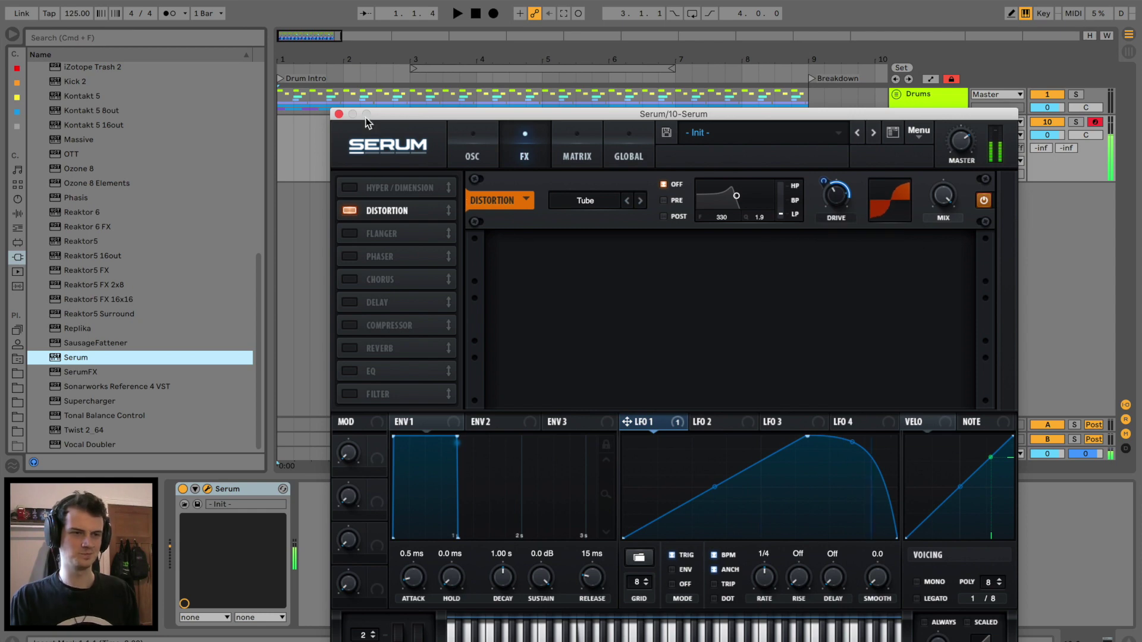
{"action": "left_click", "coordinate": [338, 113]}
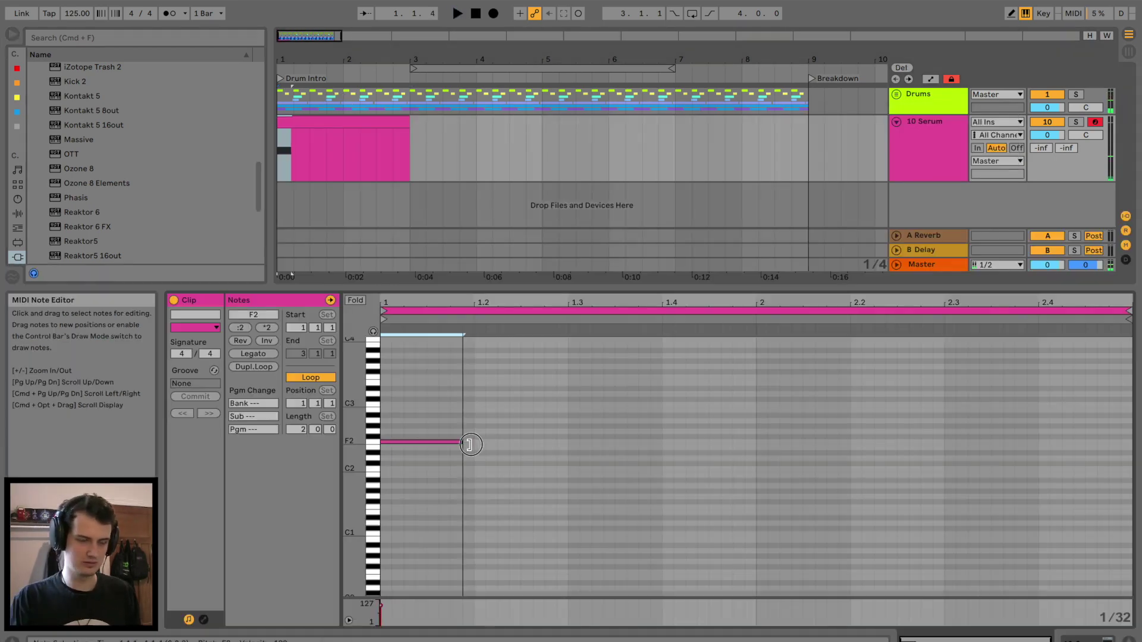
Fill the two-bar Serum clip with consecutive one-beat F2 notes and audition it with the drums
{"action": "key", "text": "super+d"}
{"action": "key", "text": "super+d"}
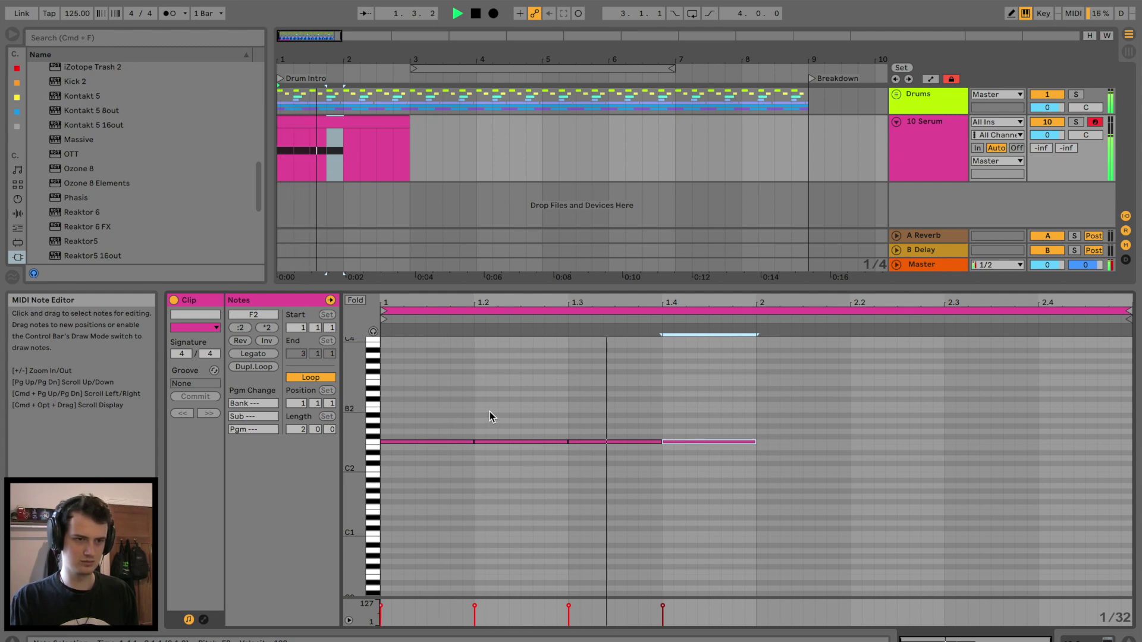
{"action": "key", "text": "space"}
{"action": "key", "text": "space"}
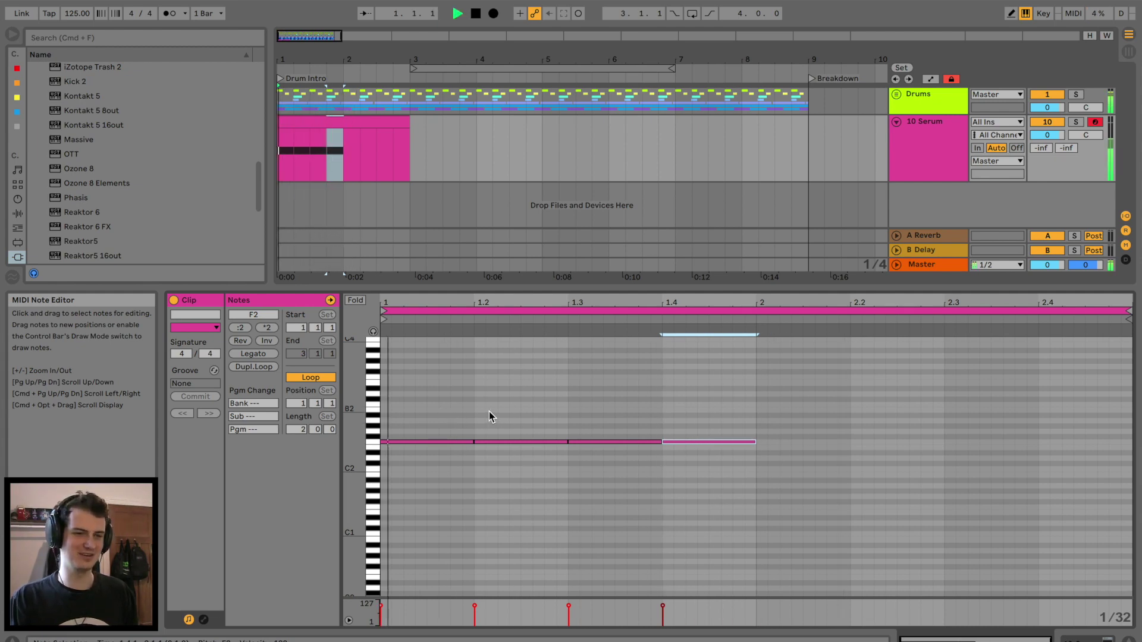
{"action": "left_click_drag", "start_coordinate": [707, 412], "coordinate": [408, 487]}
{"action": "key", "text": "super+d"}
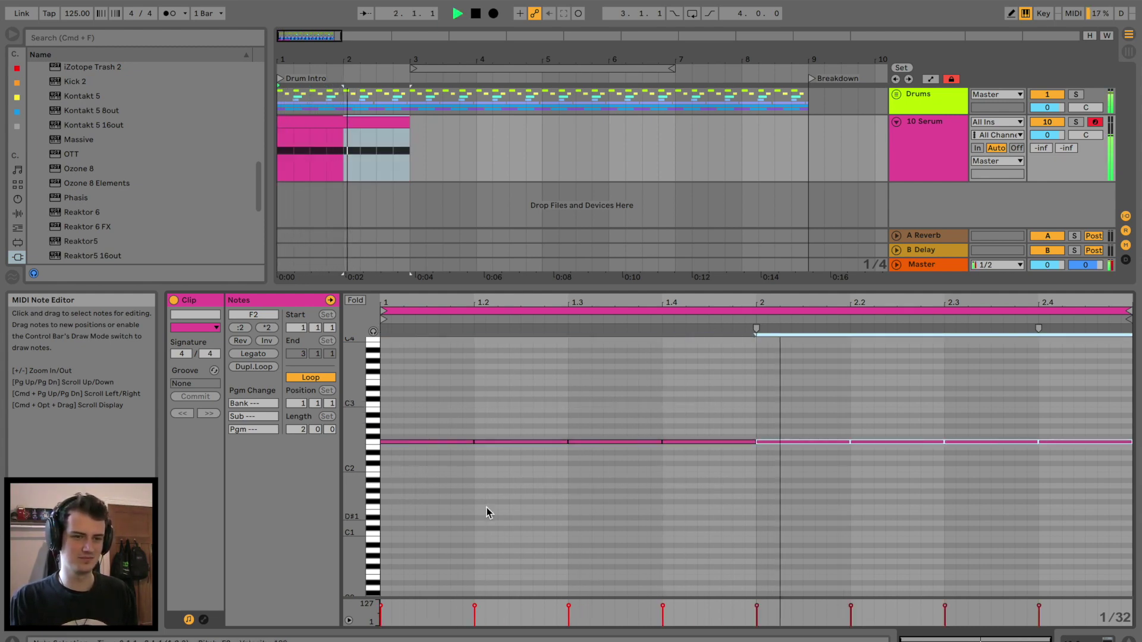
{"action": "key", "text": "space"}
Fold the individual drum tracks and sidechain Serum to the 2-Antidote track with a Compressor at a -26.3 dB threshold
{"action": "left_click", "coordinate": [897, 95]}
{"action": "left_click", "coordinate": [896, 94]}
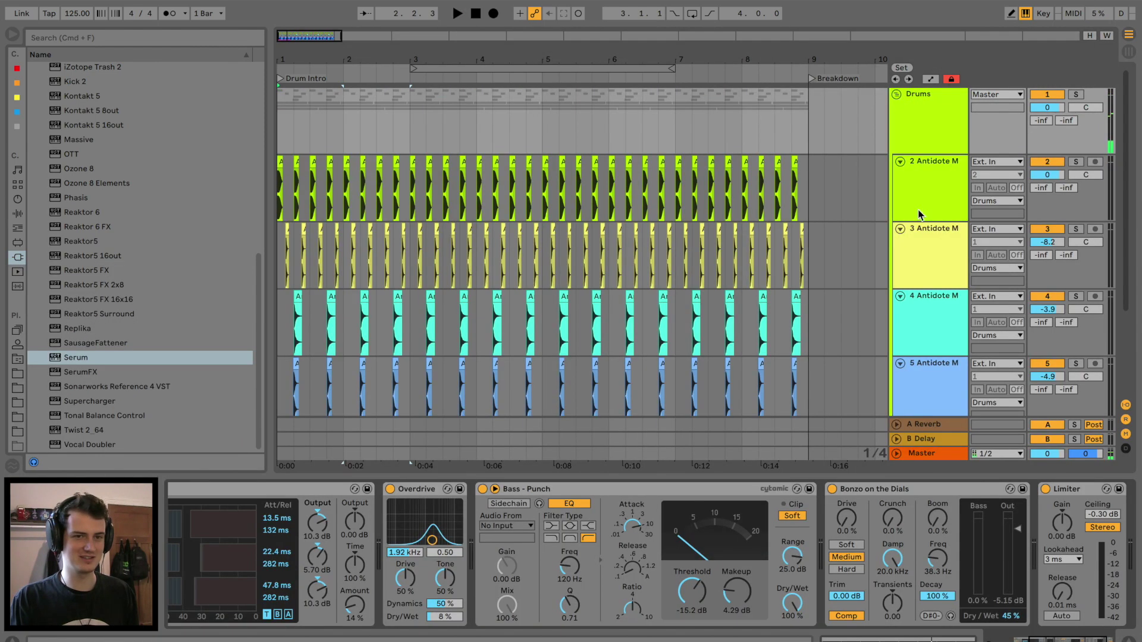
{"action": "left_click", "coordinate": [900, 162]}
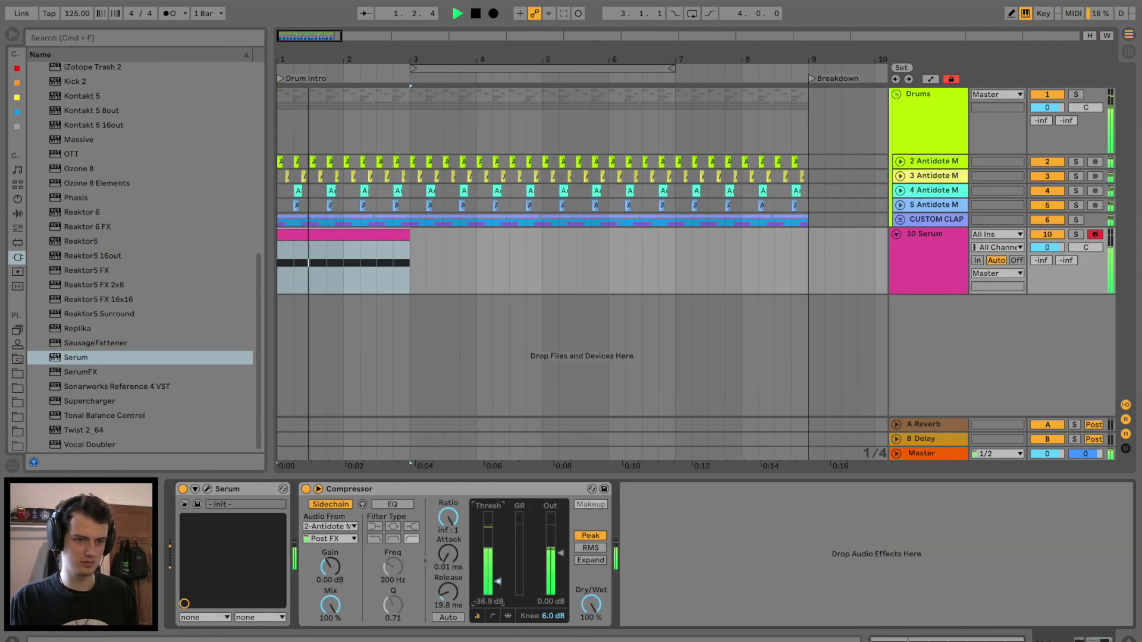
{"action": "key", "text": "space"}
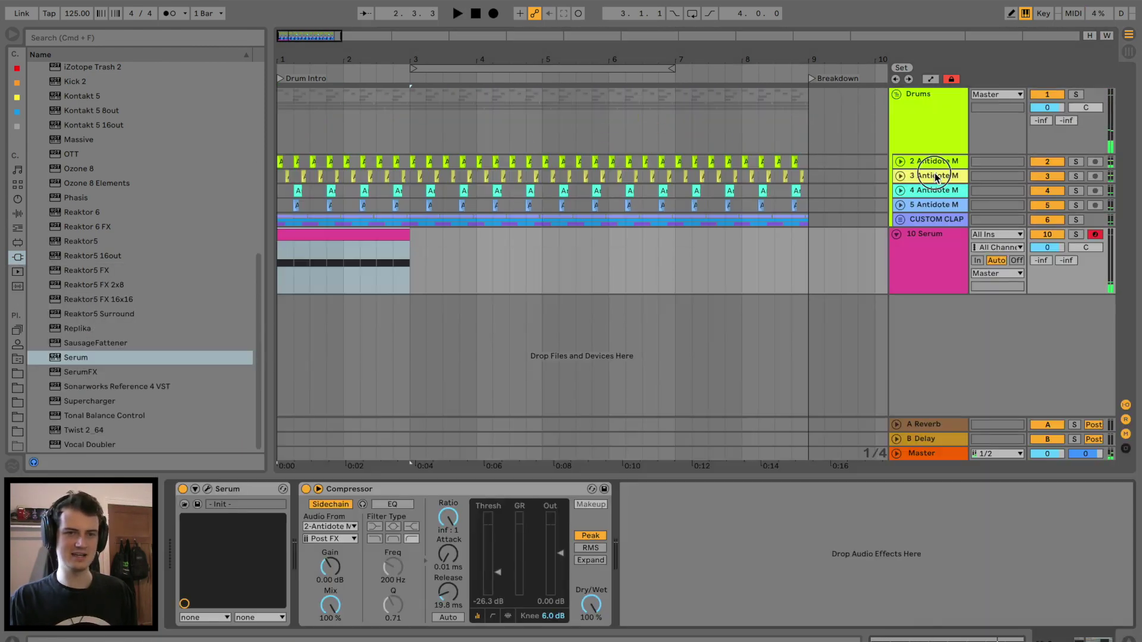
Insert the Glue Compressor preset Bass - Punch after Serum, with threshold -21.6 dB and makeup 8.10 dB
{"action": "left_click", "coordinate": [208, 489]}
{"action": "left_click", "coordinate": [363, 206]}
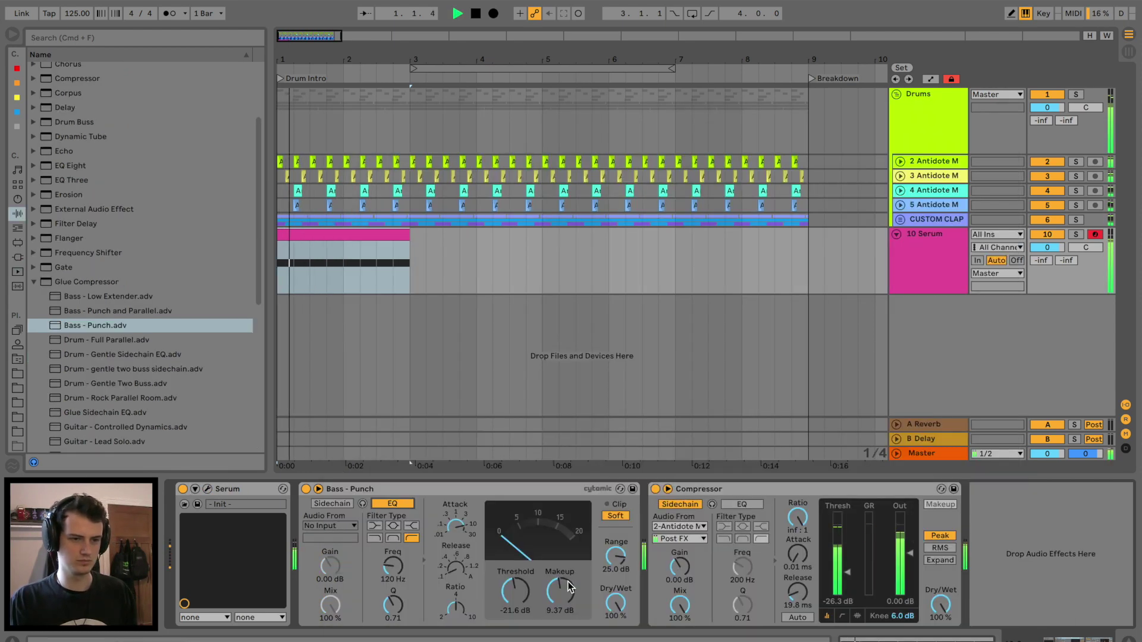
{"action": "key", "text": "space"}
Cut the sidechain Compressor from the Serum track, and freeze and flatten the track to audio
{"action": "left_click", "coordinate": [761, 492]}
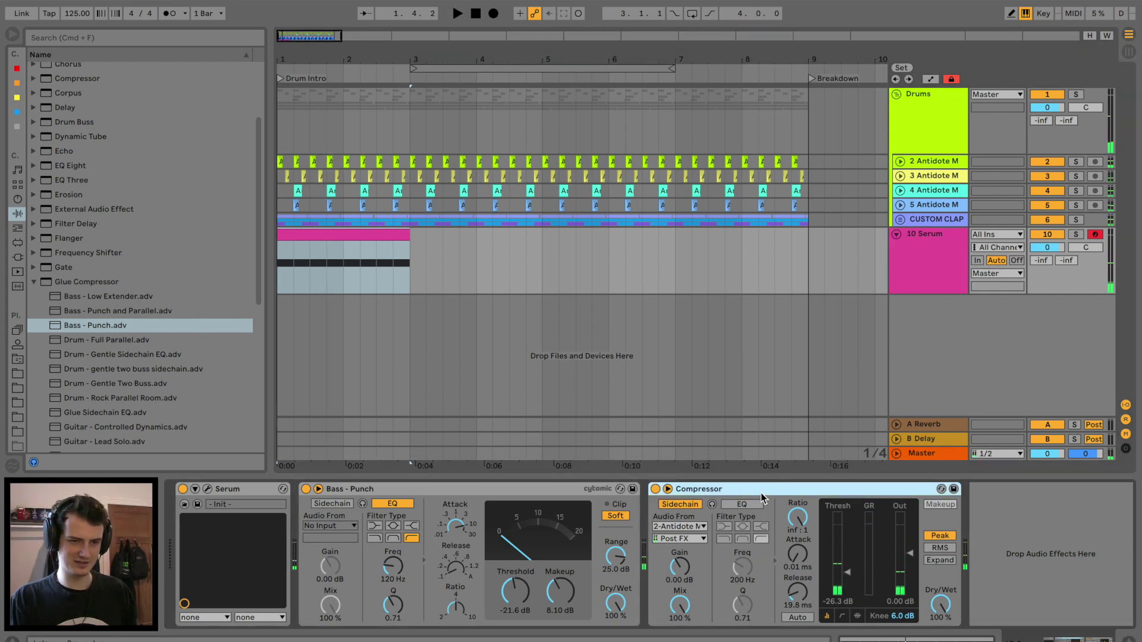
{"action": "key", "text": "Delete"}
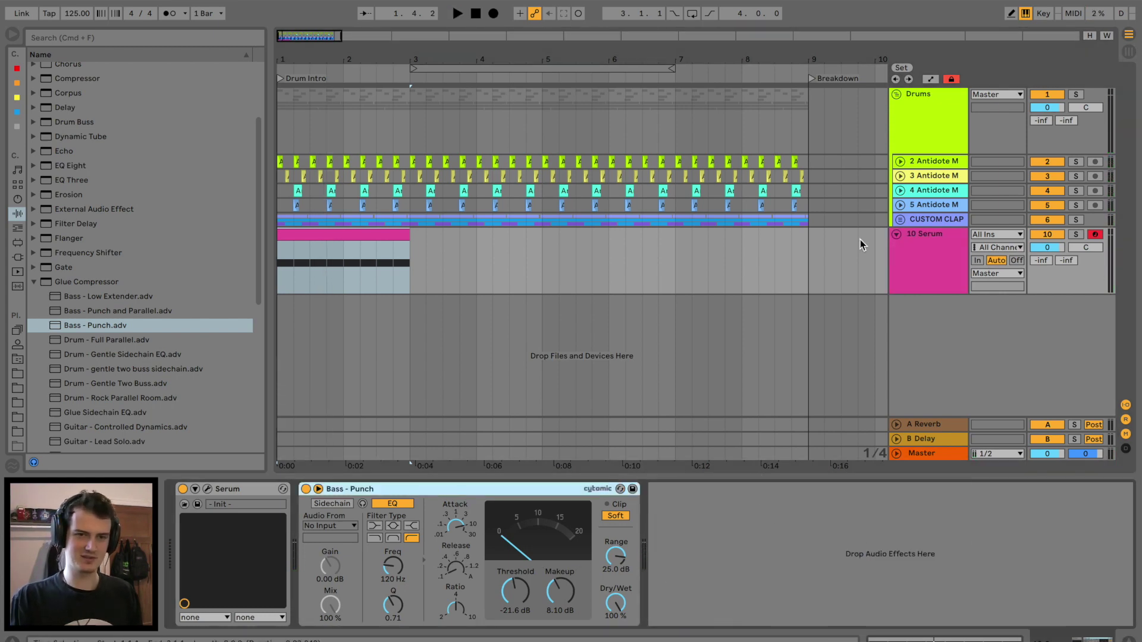
{"action": "left_click", "coordinate": [928, 240]}
{"action": "left_click", "coordinate": [308, 233]}
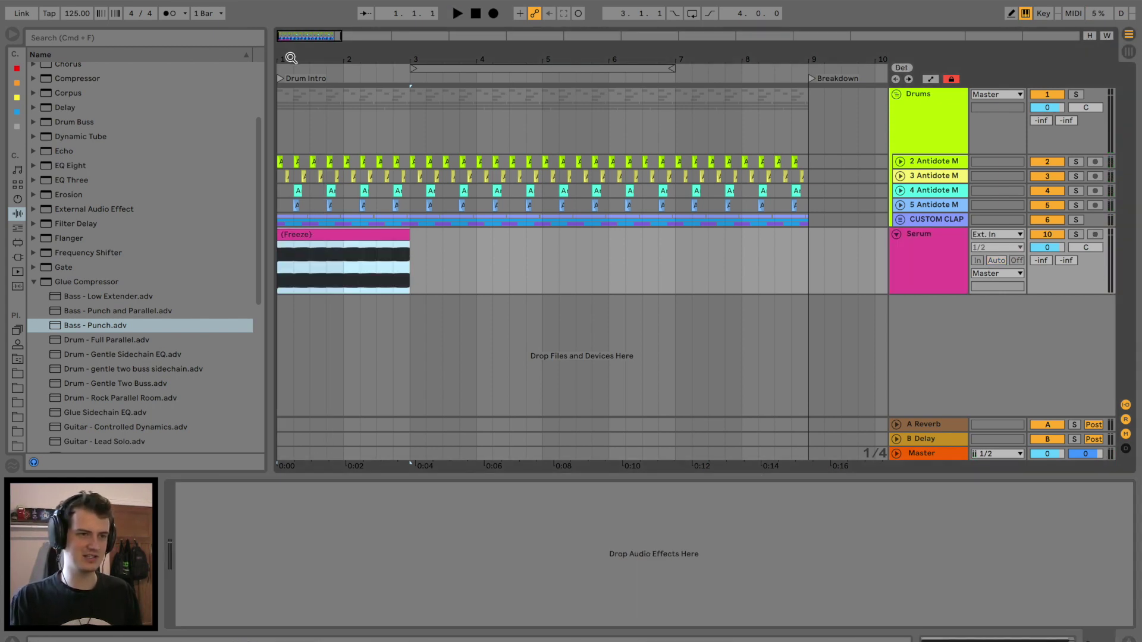
{"action": "key", "text": "z"}
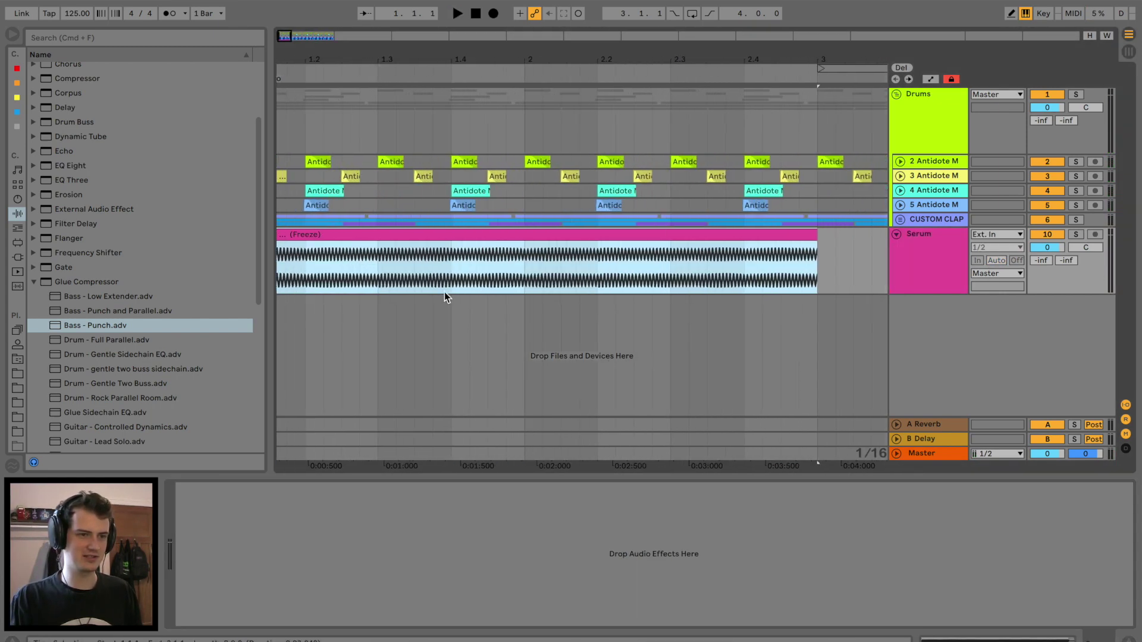
Paste the sidechain Compressor onto the flattened Serum track and audition it with the drums
{"action": "key", "text": "space"}
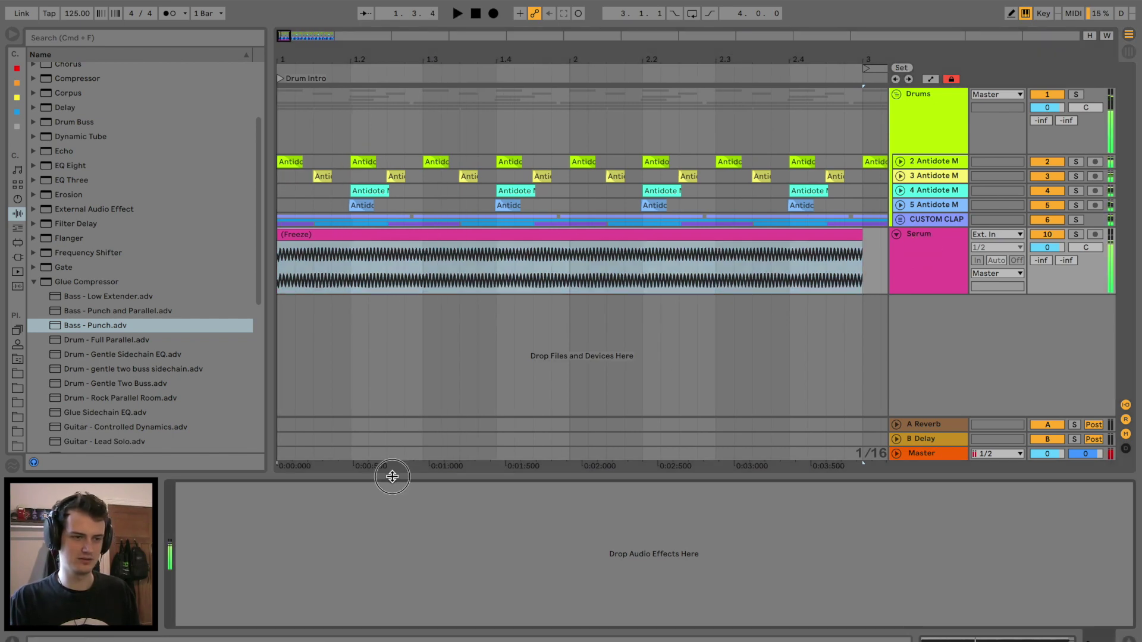
{"action": "key", "text": "ctrl+v"}
{"action": "key", "text": "space"}
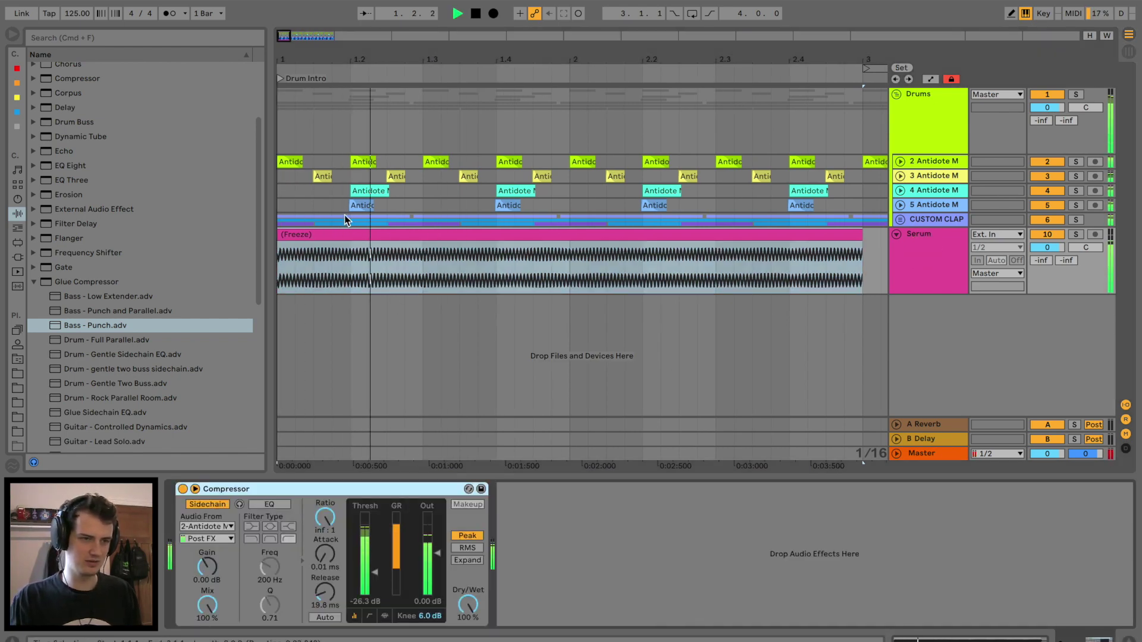
Trim the first Serum audio clip to end half a beat before bar 2 with a short fade-out
{"action": "left_click_drag", "start_coordinate": [286, 56], "coordinate": [288, 73]}
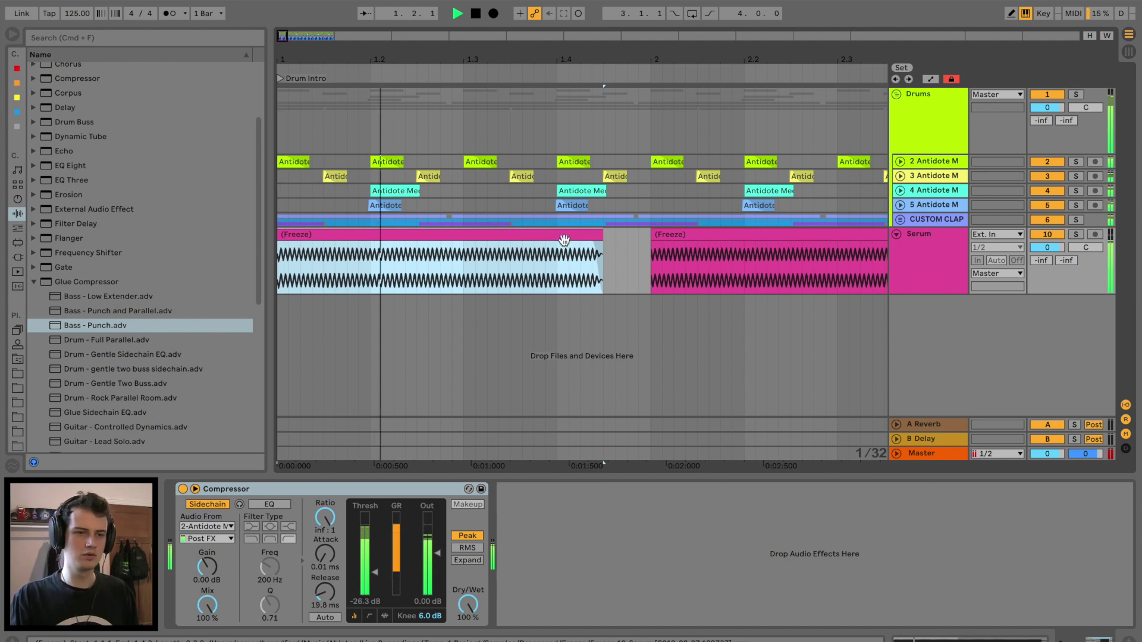
{"action": "left_click_drag", "start_coordinate": [600, 243], "coordinate": [595, 244]}
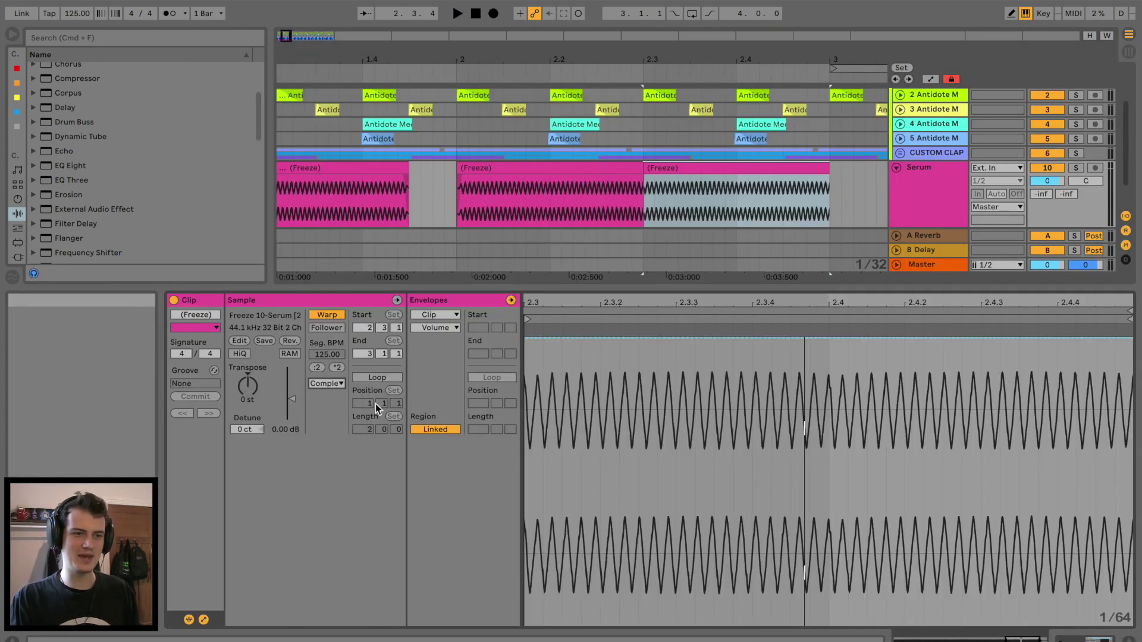
Draw a transposition envelope spike to +12 semitones at the start of the Serum clip at 2.3, falling back to 0
{"action": "left_click", "coordinate": [330, 439]}
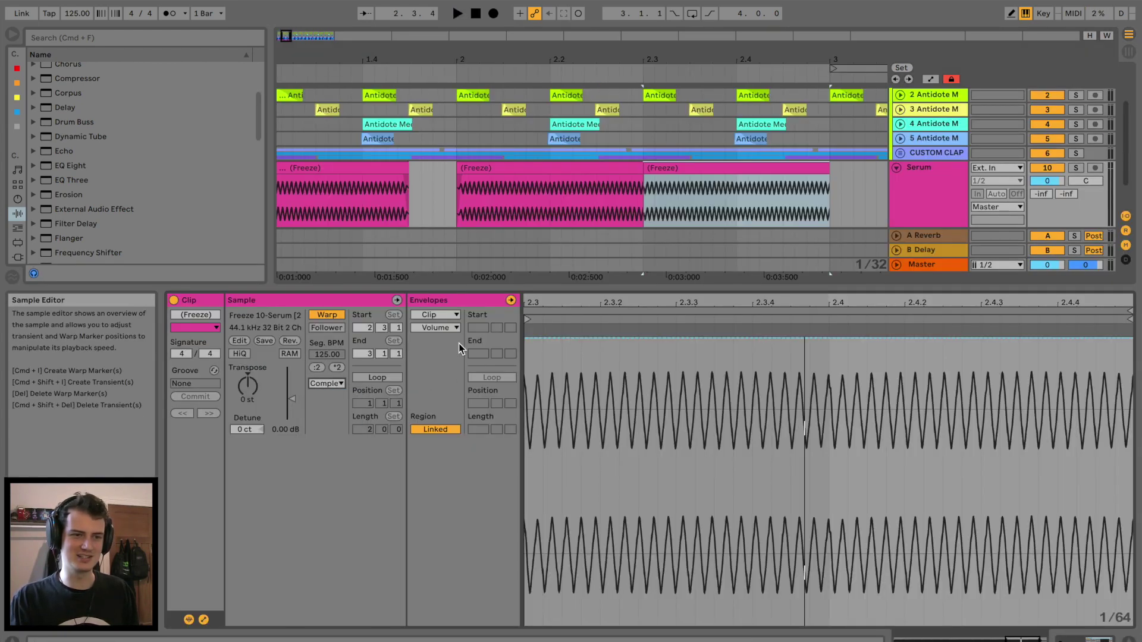
{"action": "left_click", "coordinate": [452, 327]}
{"action": "left_click", "coordinate": [454, 350]}
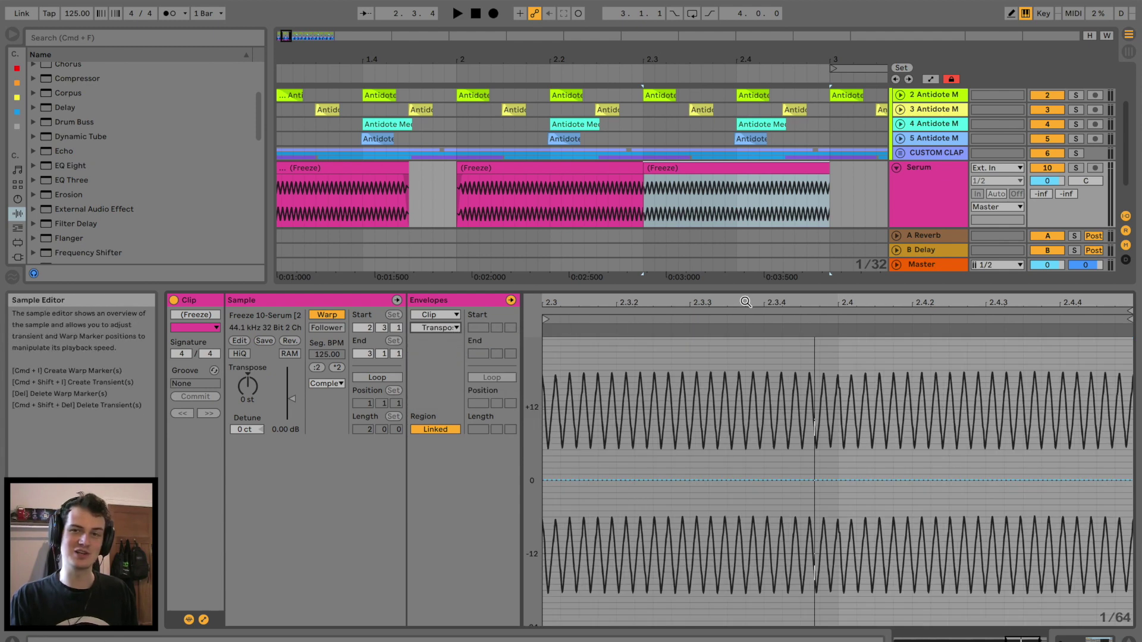
{"action": "left_click_drag", "start_coordinate": [746, 302], "coordinate": [750, 280]}
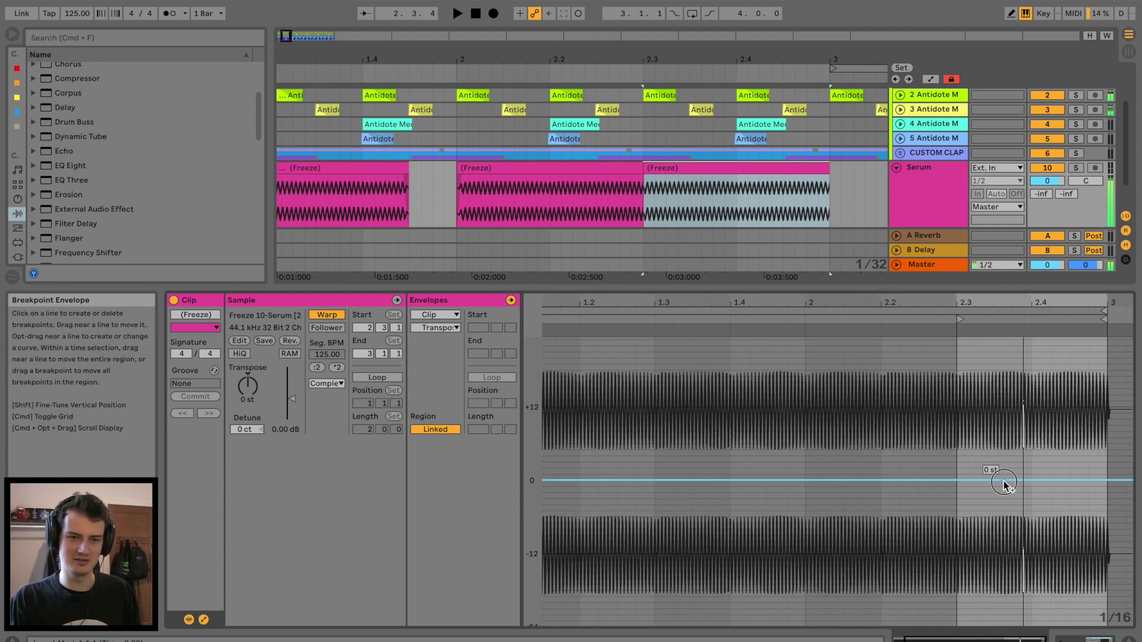
{"action": "left_click", "coordinate": [1004, 483]}
{"action": "key", "text": "space"}
{"action": "left_click_drag", "start_coordinate": [961, 480], "coordinate": [962, 407]}
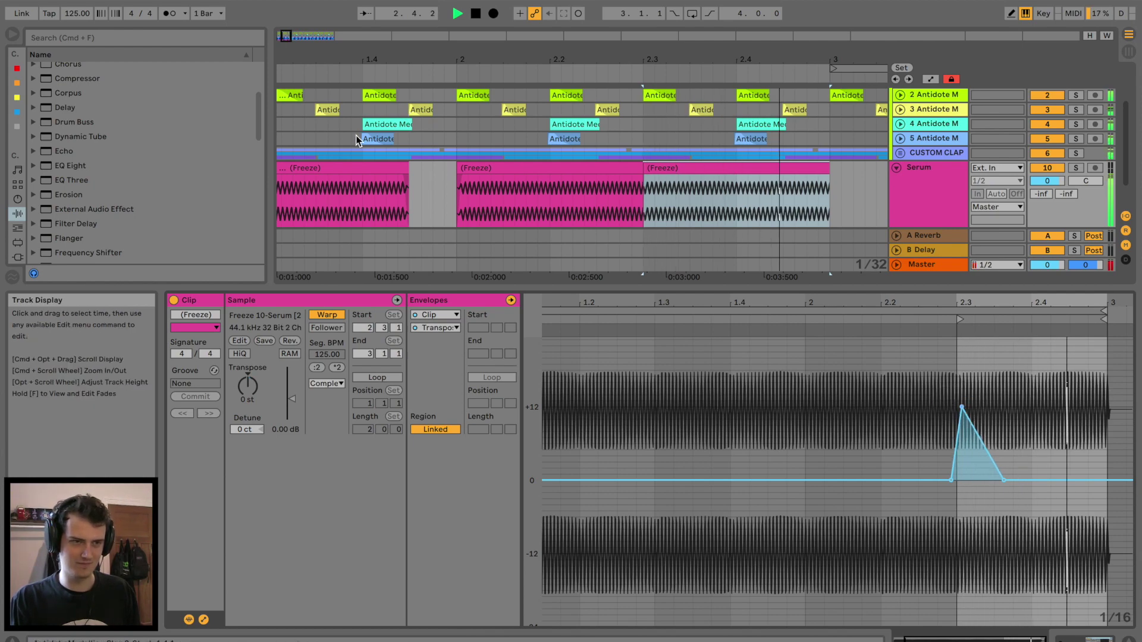
Trim the pitched Serum clip at 2.3 to one beat, and place a one-beat clip about a third of a beat after 2.4
{"action": "left_click", "coordinate": [342, 168]}
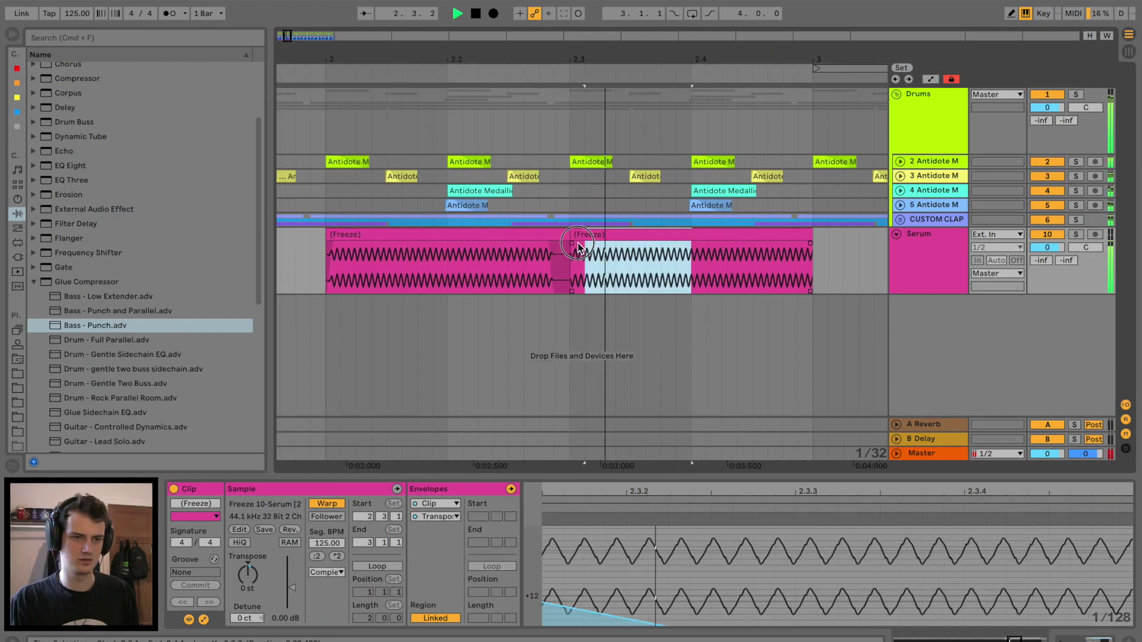
{"action": "left_click_drag", "start_coordinate": [589, 238], "coordinate": [753, 237]}
{"action": "key", "text": "space"}
{"action": "left_click", "coordinate": [661, 258]}
{"action": "key", "text": "space"}
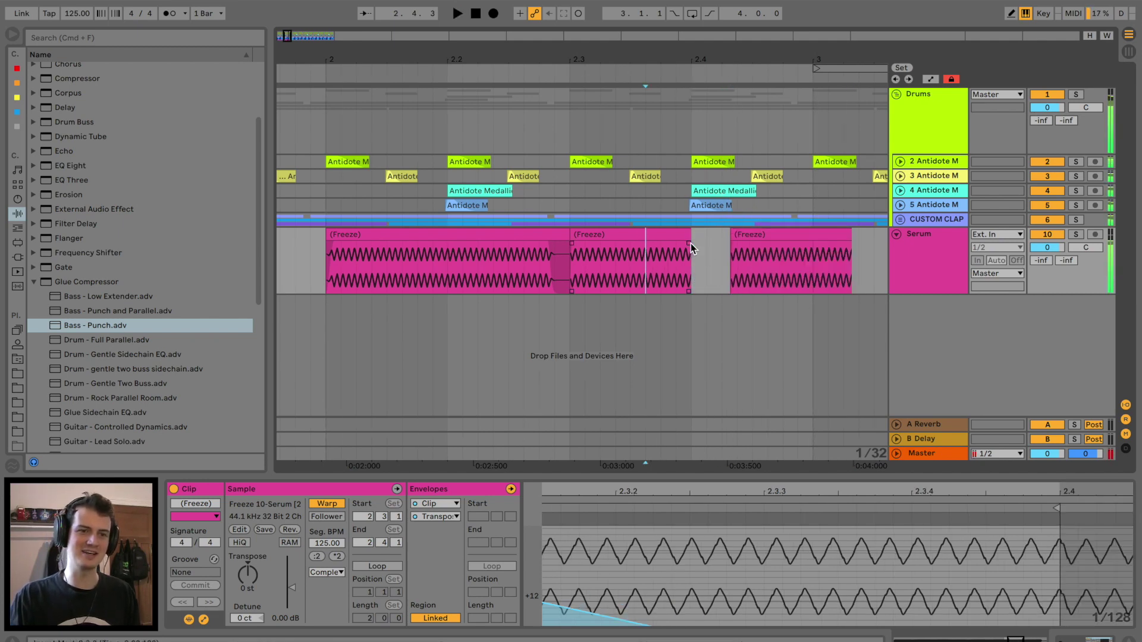
Trim the last Serum clip of the two-bar phrase to end at bar 3 and audition it
{"action": "left_click", "coordinate": [683, 250]}
{"action": "left_click_drag", "start_coordinate": [851, 244], "coordinate": [803, 245]}
{"action": "key", "text": "space"}
Shorten the transposition envelope's fall to reach 0 st just after 2.3.2, and duplicate the two-bar Serum pattern through bar 8
{"action": "left_click_drag", "start_coordinate": [789, 474], "coordinate": [789, 290]}
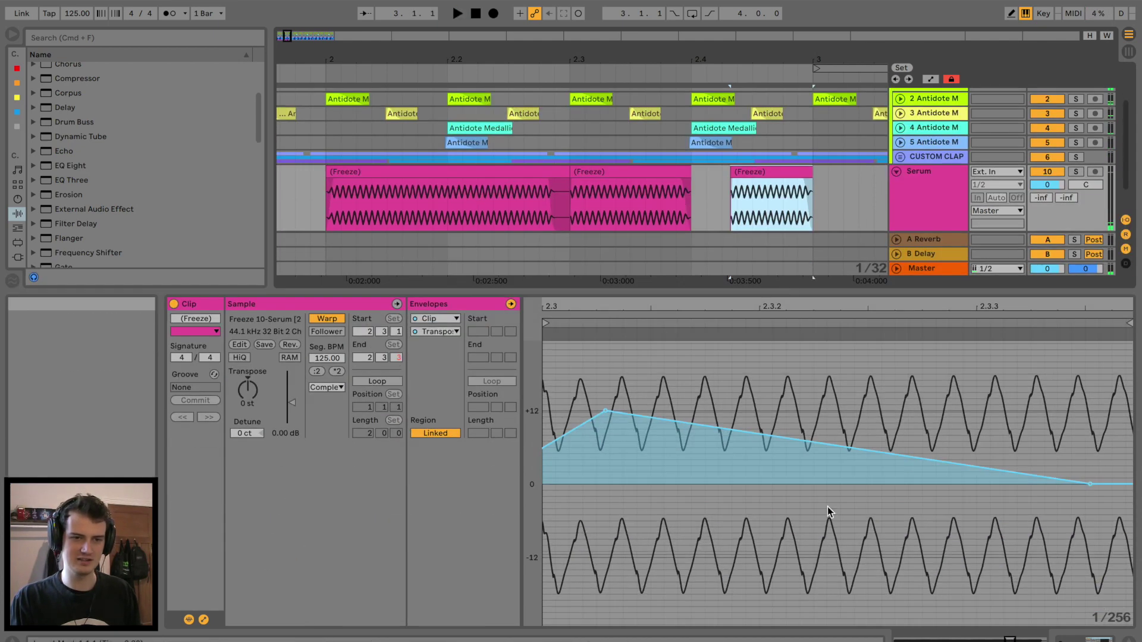
{"action": "key", "text": "space"}
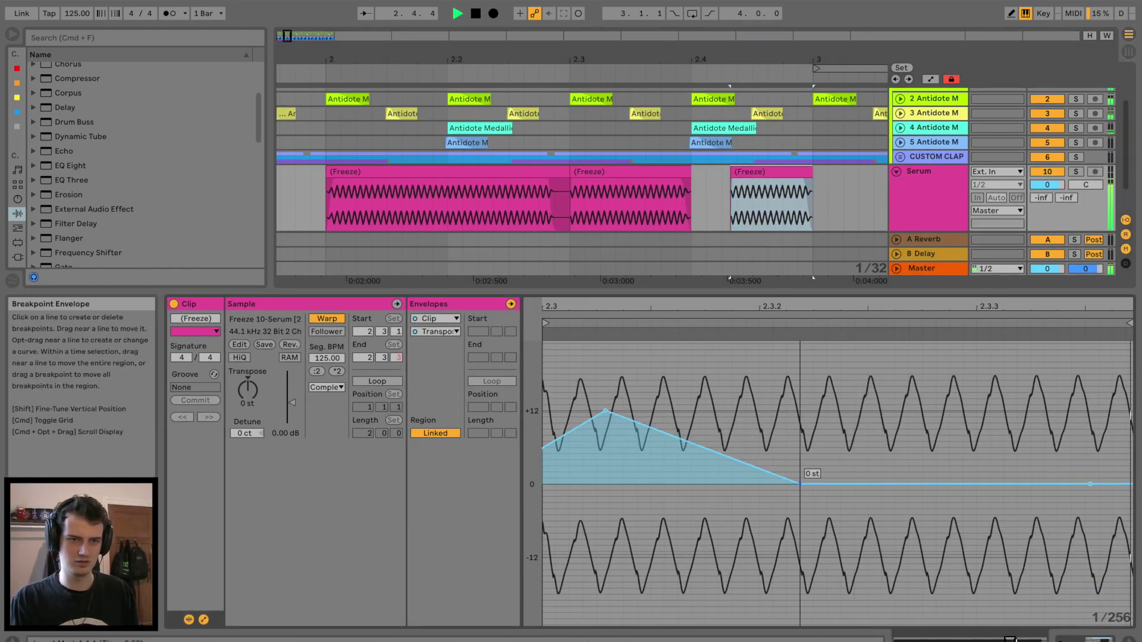
{"action": "left_click", "coordinate": [563, 216]}
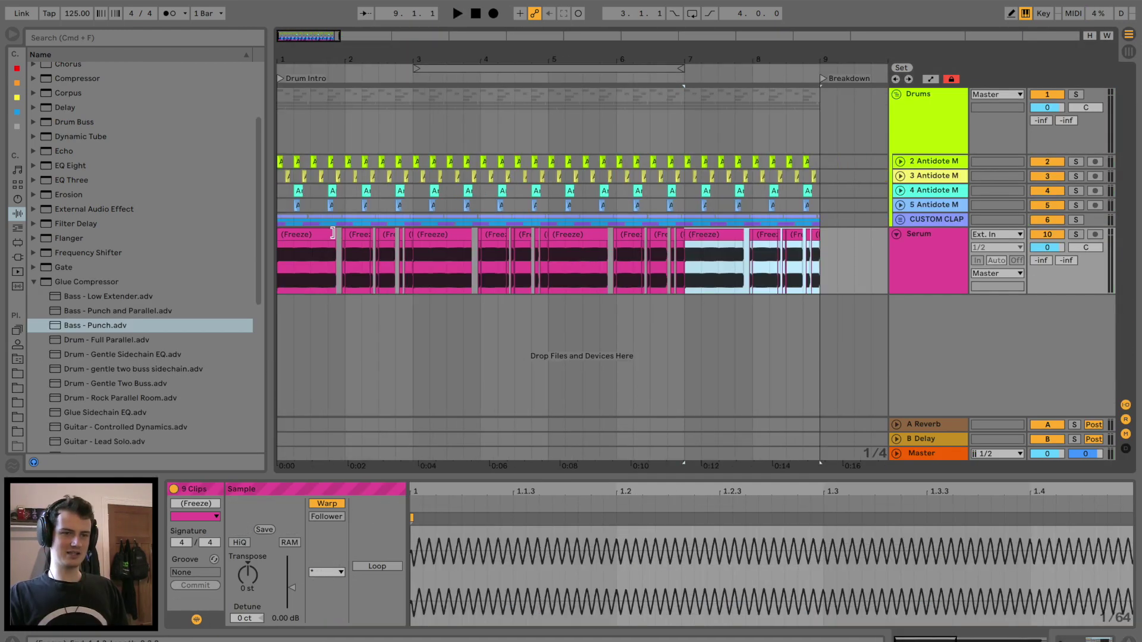
Play the intro from the start and add Erosion after the Serum track's Compressor, at 2.83 kHz with amount 57.6
{"action": "left_click", "coordinate": [308, 232]}
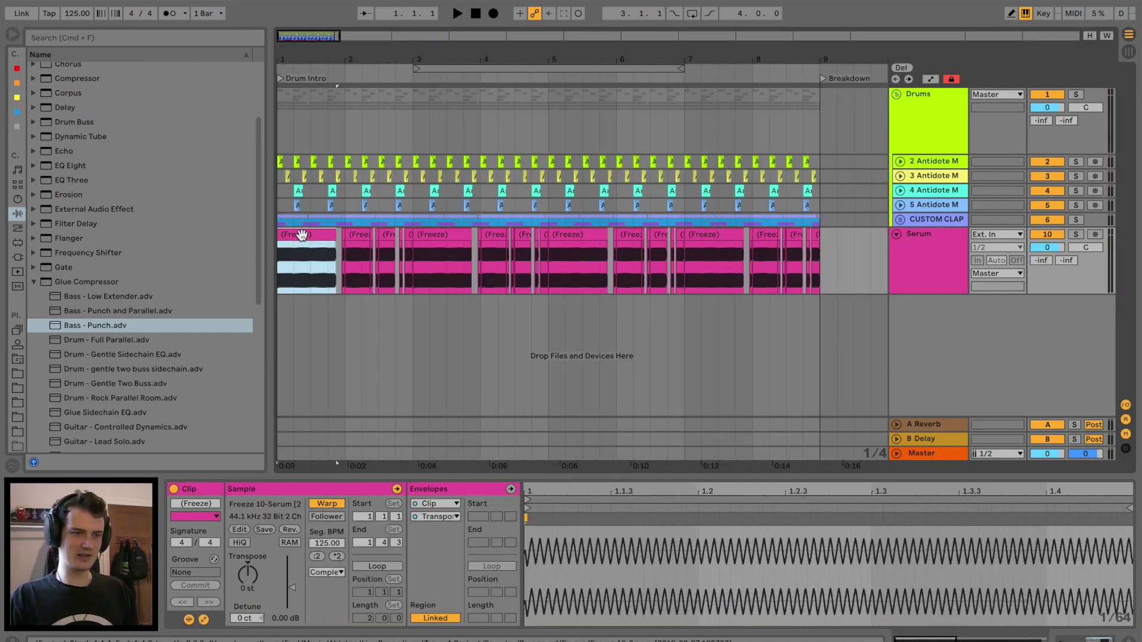
{"action": "key", "text": "space"}
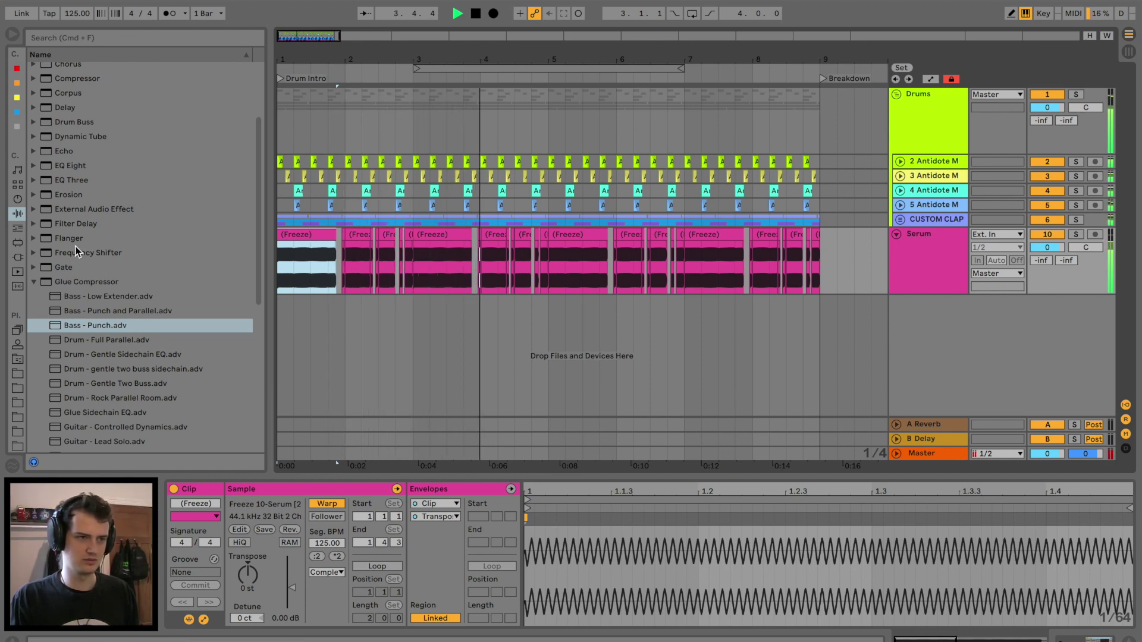
{"action": "left_click", "coordinate": [62, 197]}
{"action": "double_click", "coordinate": [62, 197]}
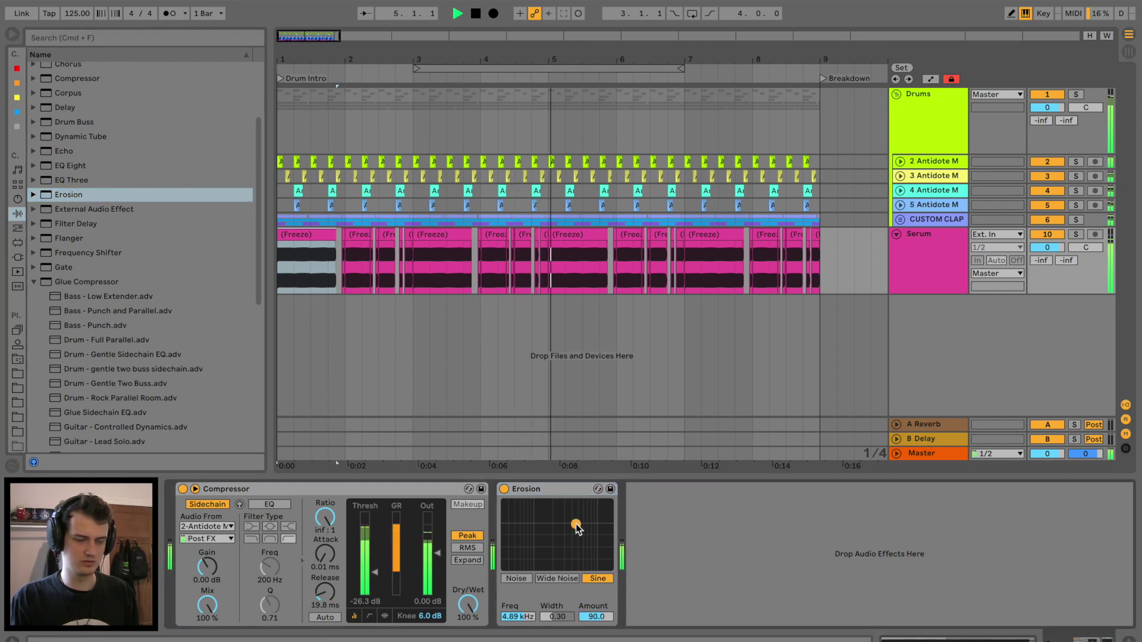
{"action": "mouse_move", "coordinate": [561, 528]}
{"action": "left_mouse_down"}
{"action": "mouse_move", "coordinate": [543, 525]}
{"action": "mouse_move", "coordinate": [598, 503]}
{"action": "mouse_move", "coordinate": [571, 530]}
{"action": "mouse_move", "coordinate": [523, 530]}
{"action": "mouse_move", "coordinate": [562, 533]}
{"action": "left_mouse_up"}
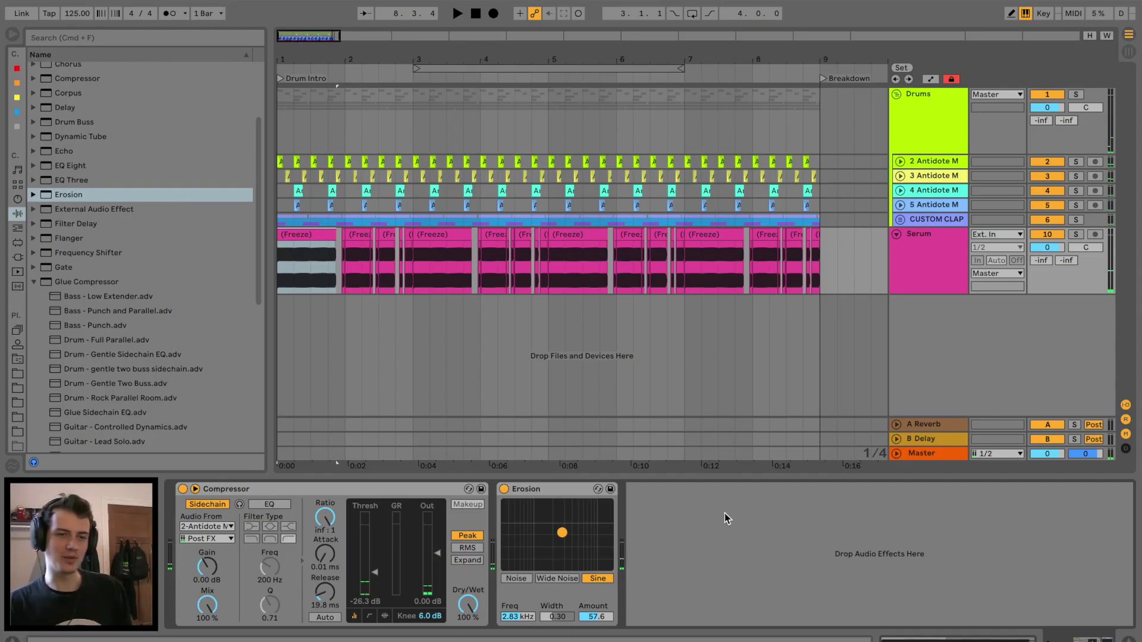
Solo the Serum track to compare the sound with Erosion bypassed, and add a Saturator with 1.12 dB drive before the Compressor
{"action": "left_click", "coordinate": [1075, 234]}
{"action": "key", "text": "space"}
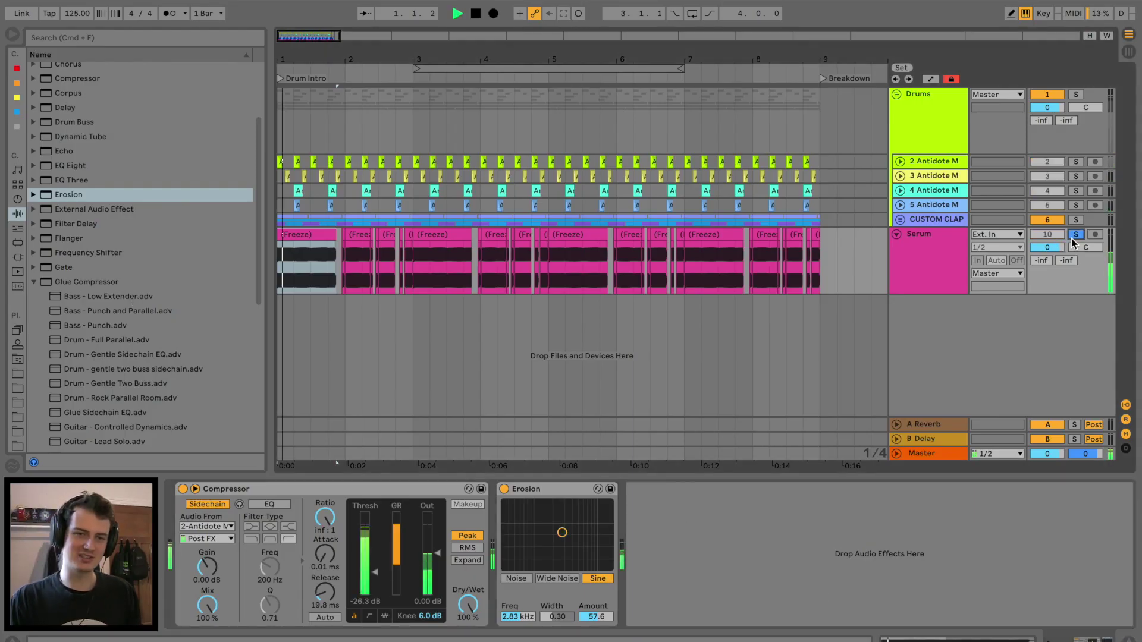
{"action": "left_click", "coordinate": [505, 489]}
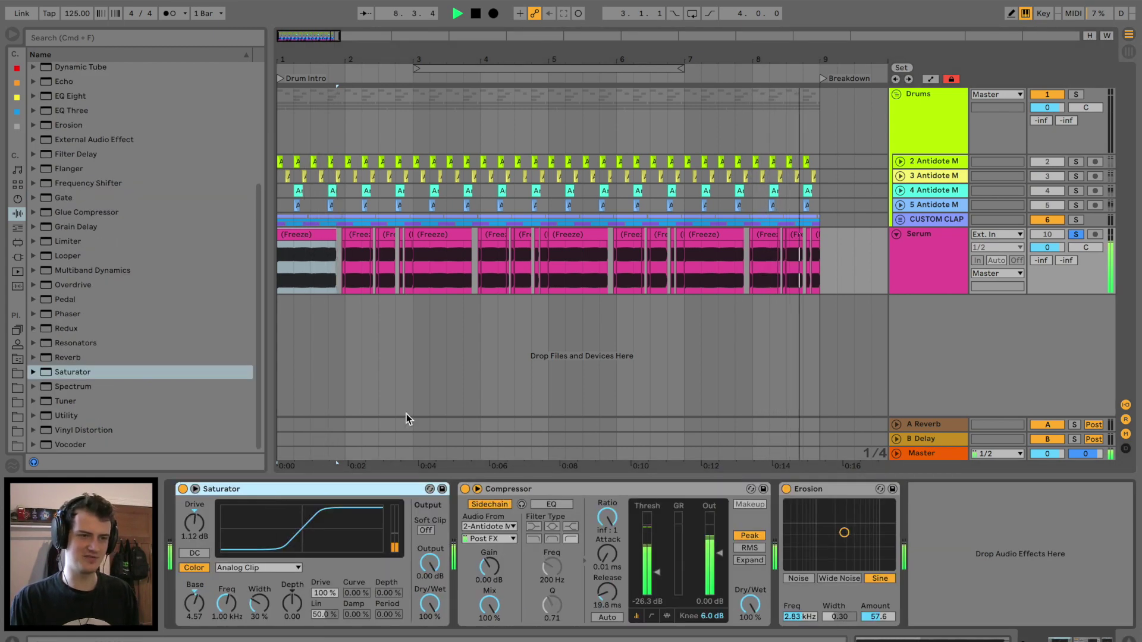
{"action": "left_click", "coordinate": [1076, 234]}
{"action": "key", "text": "space"}
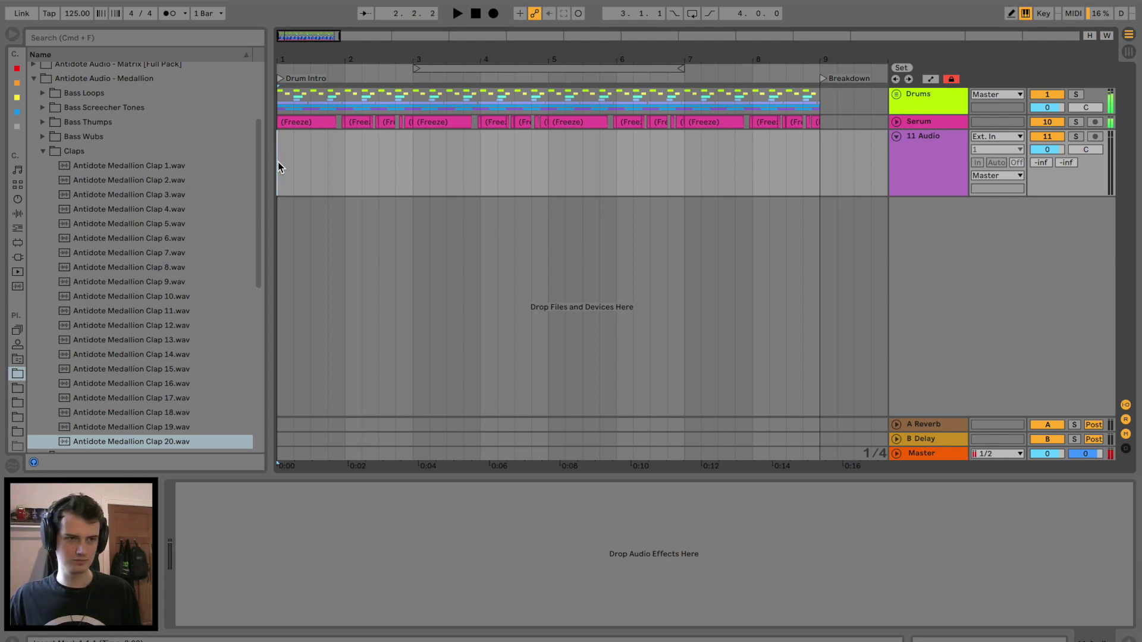
Set the audio input device to Built-in Microphone (2 In, 0 Out) in the preferences
{"action": "key", "text": "super+comma"}
{"action": "left_click", "coordinate": [641, 159]}
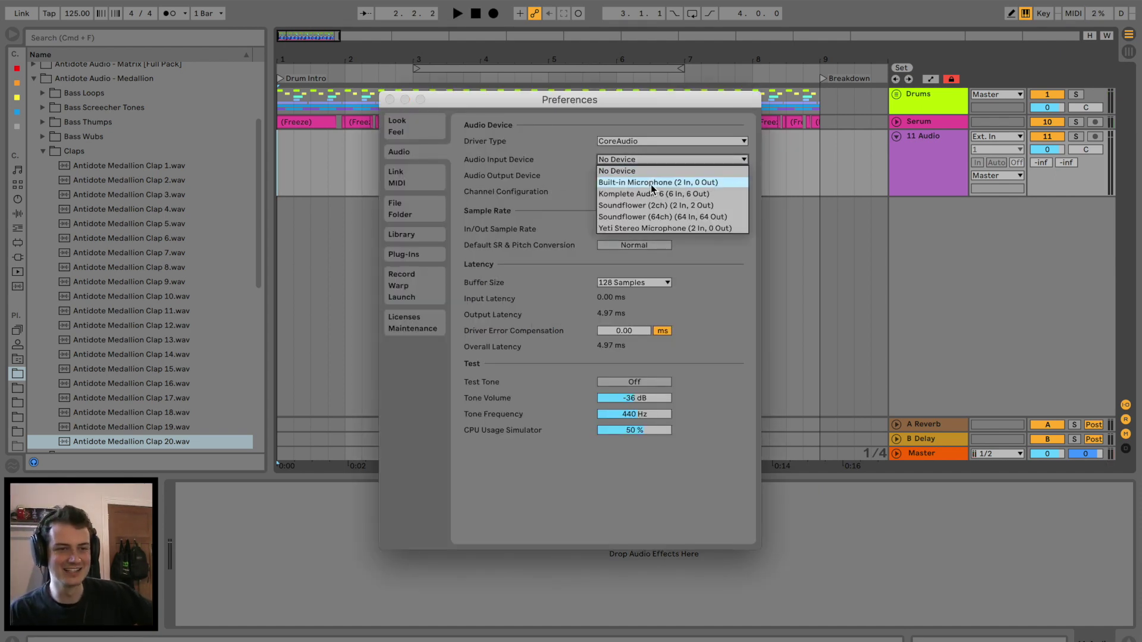
{"action": "left_click", "coordinate": [651, 181]}
{"action": "left_click", "coordinate": [390, 100]}
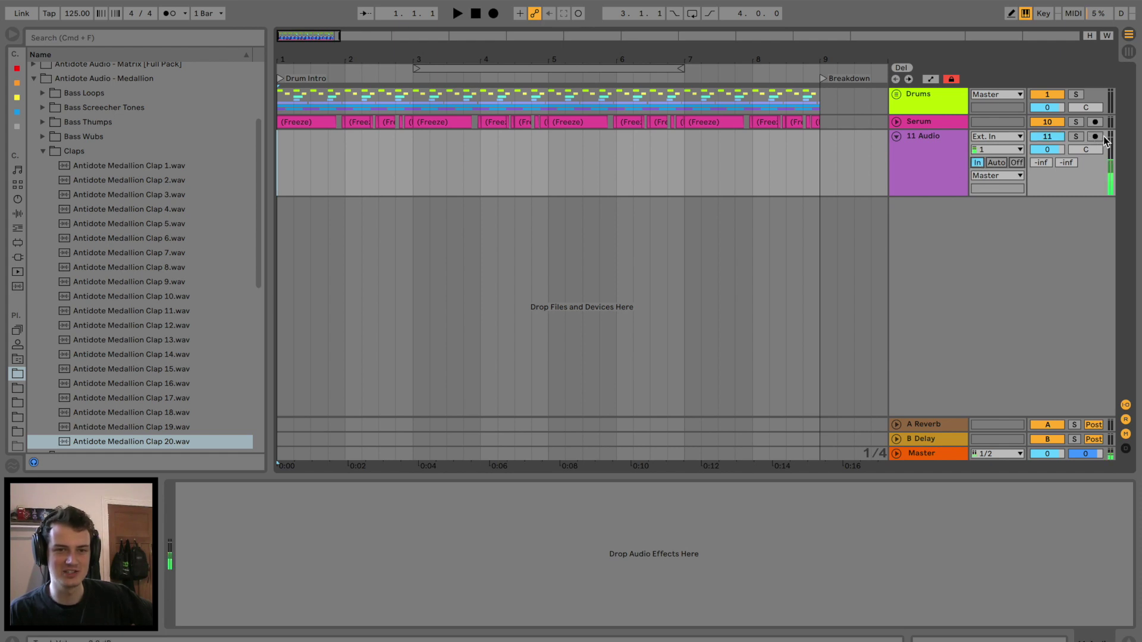
Record a short microphone take on the 11 Audio track from bar 1 and trim it to the second half of that bar
{"action": "left_click", "coordinate": [488, 13]}
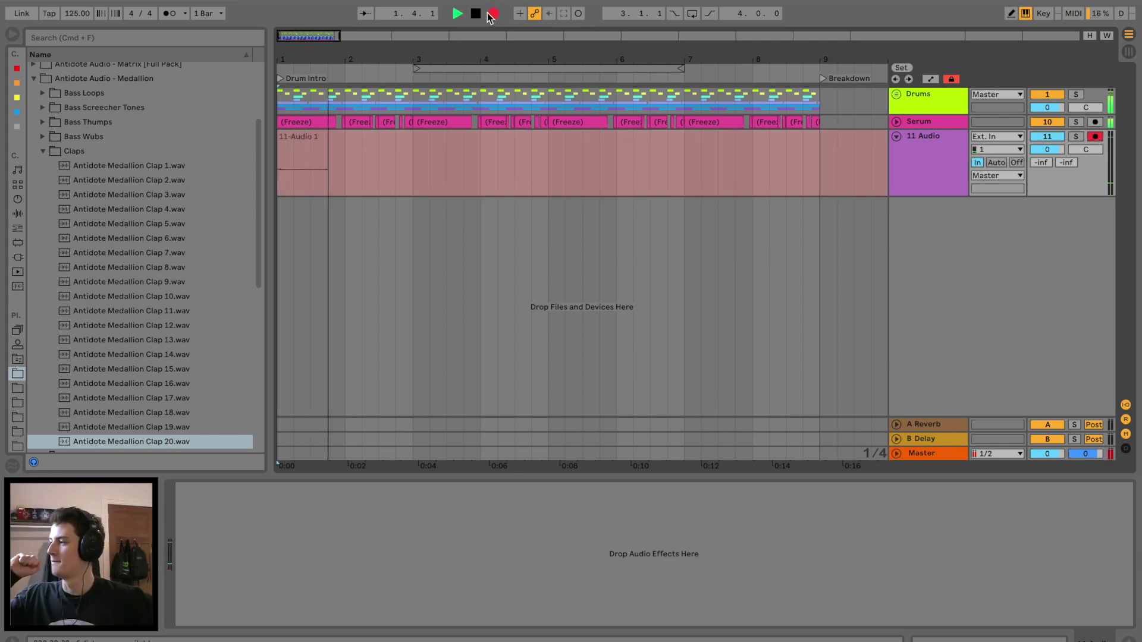
{"action": "key", "text": "space"}
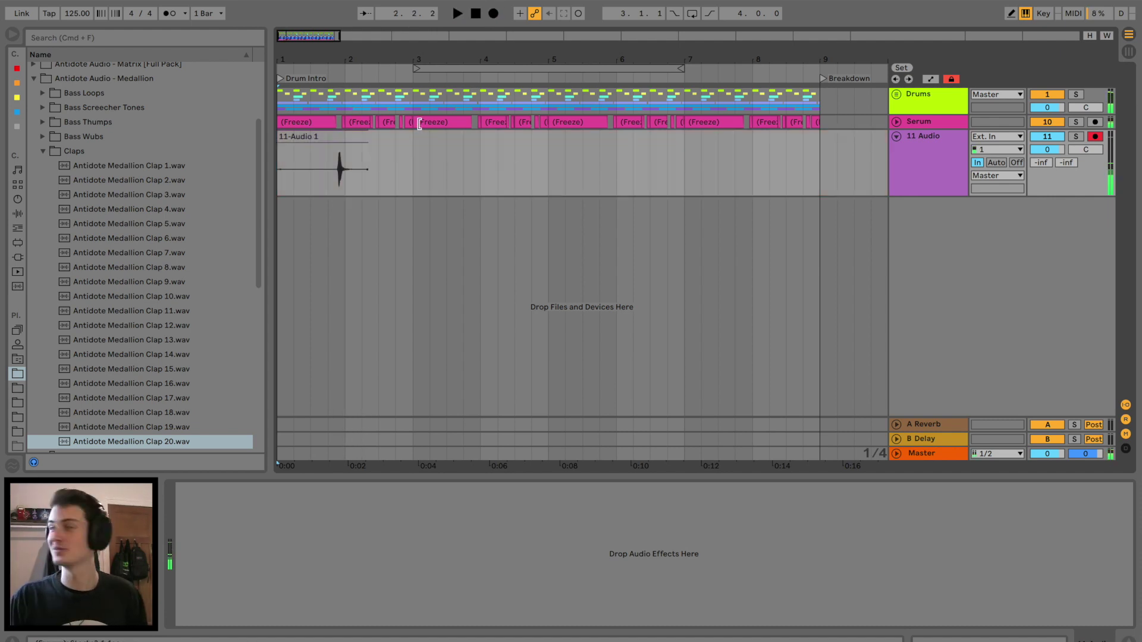
{"action": "left_click_drag", "start_coordinate": [368, 134], "coordinate": [310, 141]}
{"action": "key", "text": "space"}
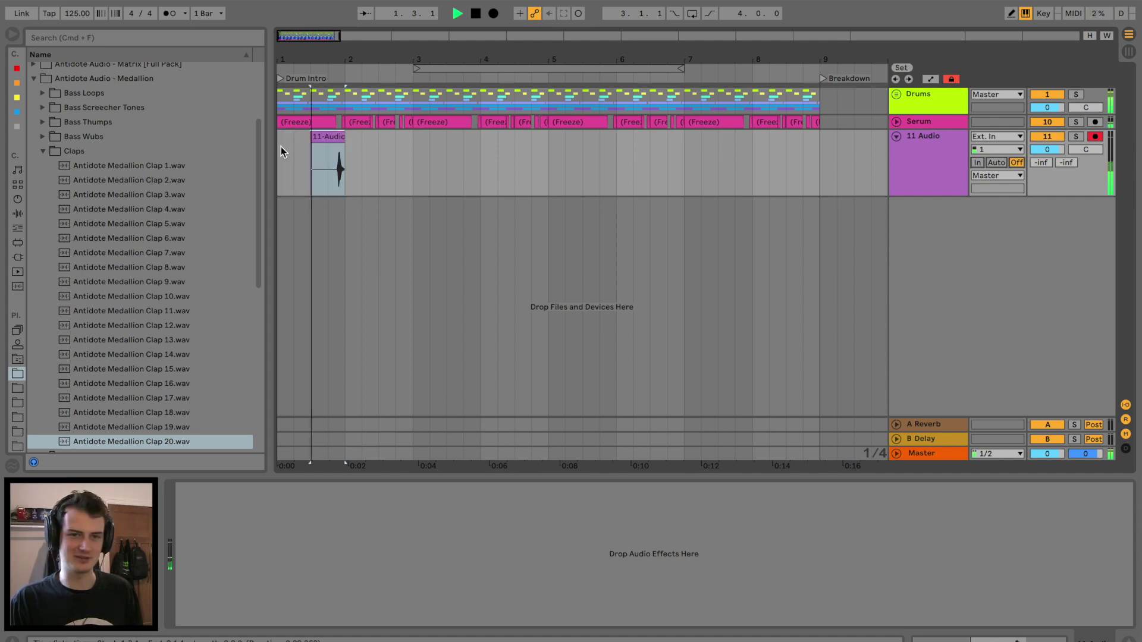
{"action": "left_click", "coordinate": [283, 139]}
{"action": "key", "text": "space"}
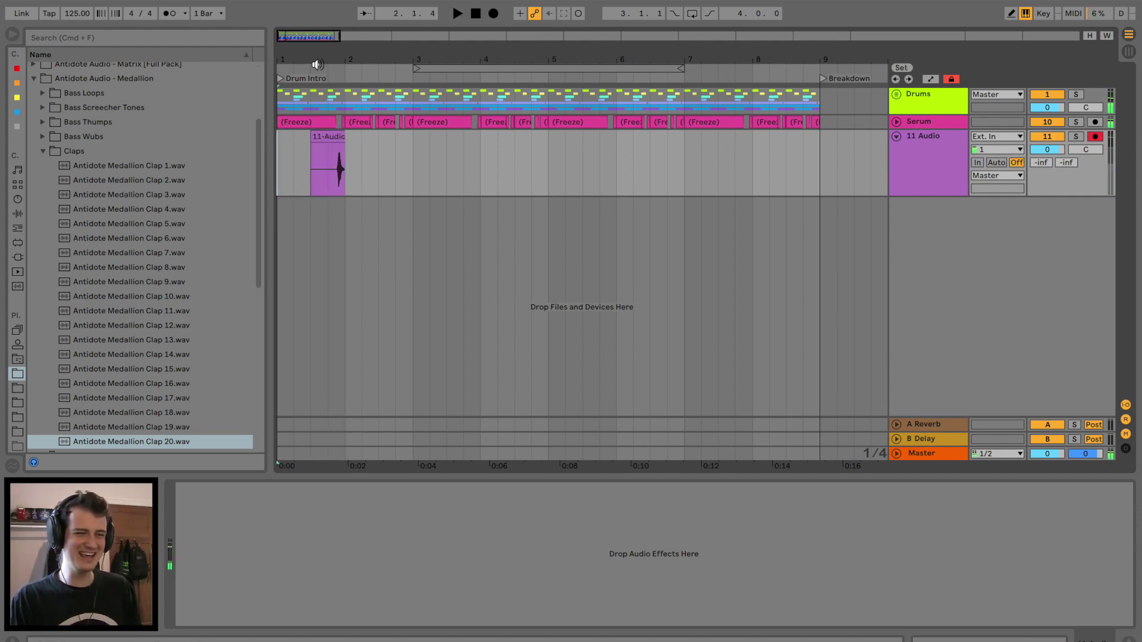
Tighten the recorded clip so its sound starts at 1.4.3, and fade it out across nearly its whole length
{"action": "left_click_drag", "start_coordinate": [317, 64], "coordinate": [387, 164]}
{"action": "left_click_drag", "start_coordinate": [448, 137], "coordinate": [434, 137]}
{"action": "left_click", "coordinate": [417, 183]}
{"action": "key", "text": "space"}
{"action": "key", "text": "space"}
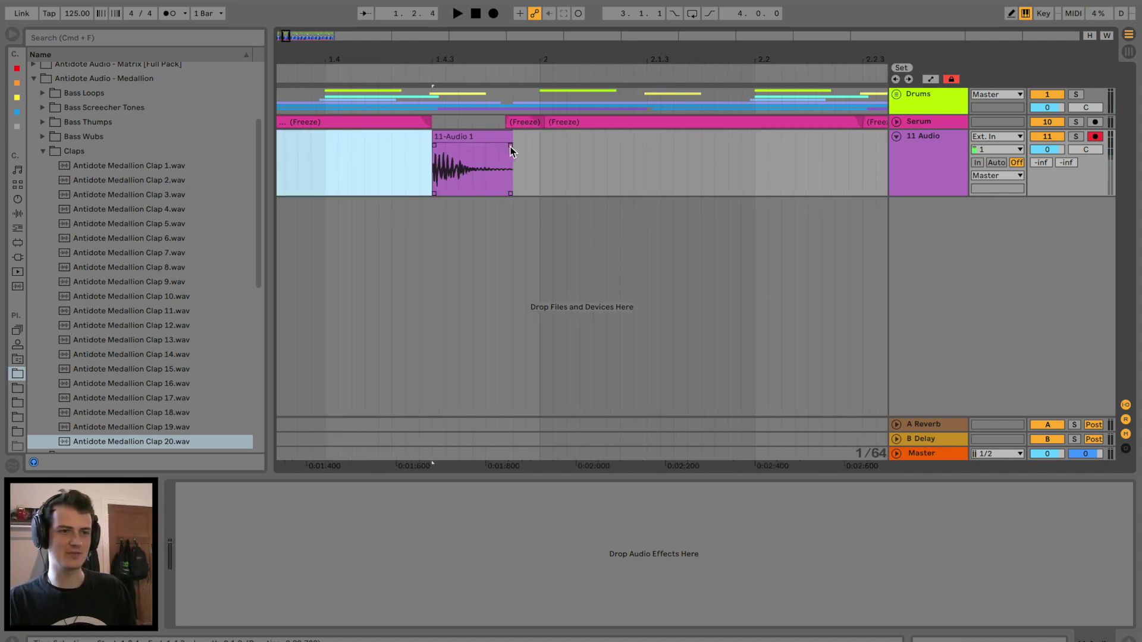
{"action": "left_click_drag", "start_coordinate": [512, 146], "coordinate": [469, 102]}
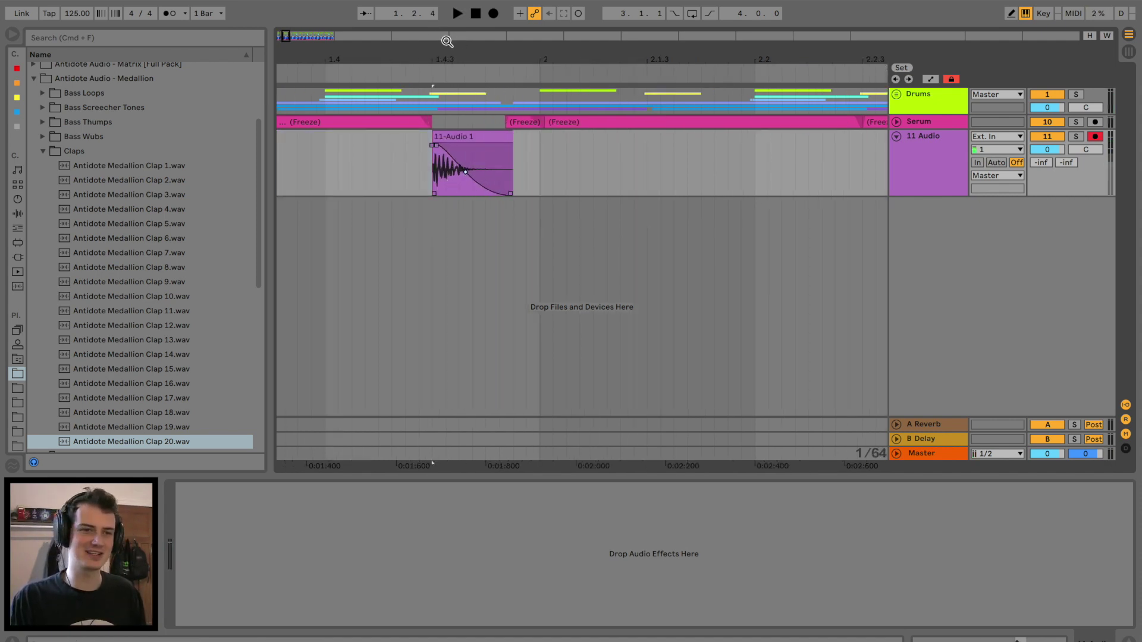
Add the Multiband Dynamics OTT preset to the 11 Audio track, duplicate it twice, and audition the result
{"action": "left_click_drag", "start_coordinate": [447, 42], "coordinate": [447, 21]}
{"action": "left_click", "coordinate": [18, 214]}
{"action": "left_click", "coordinate": [44, 270]}
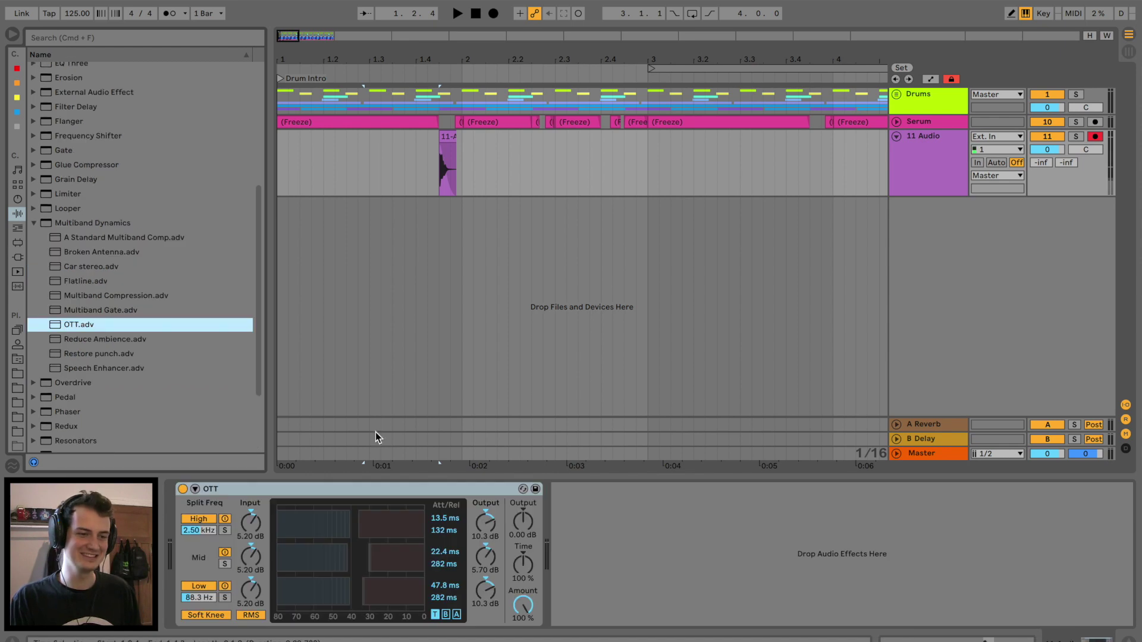
{"action": "left_click", "coordinate": [395, 489]}
{"action": "key", "text": "super+d"}
{"action": "key", "text": "super+d"}
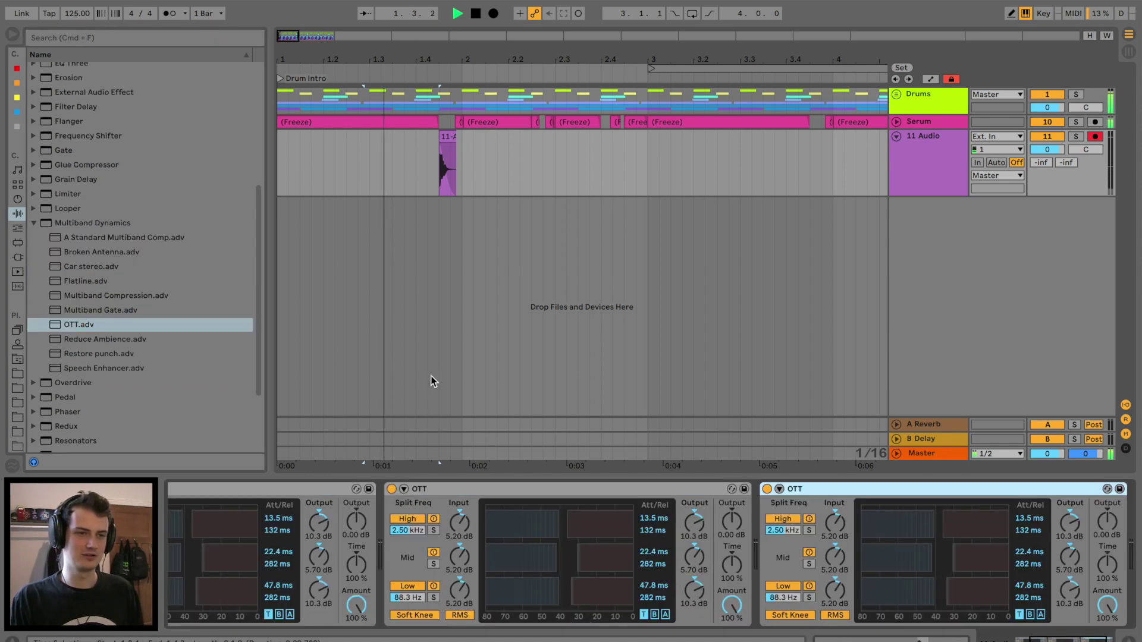
{"action": "key", "text": "space"}
{"action": "left_click", "coordinate": [404, 193]}
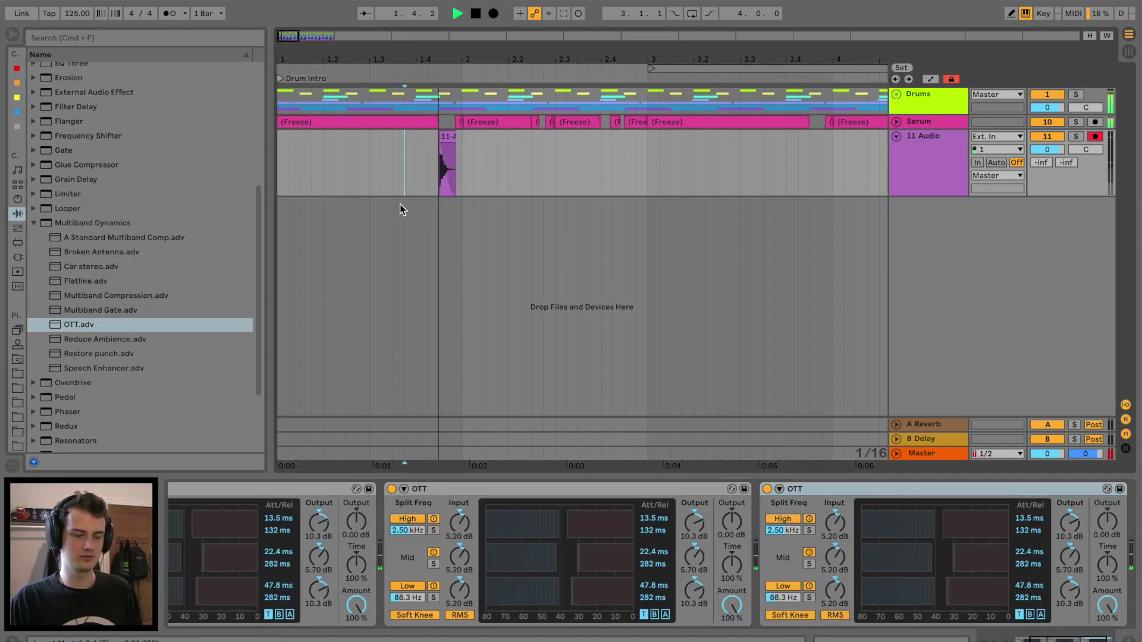
{"action": "key", "text": "space"}
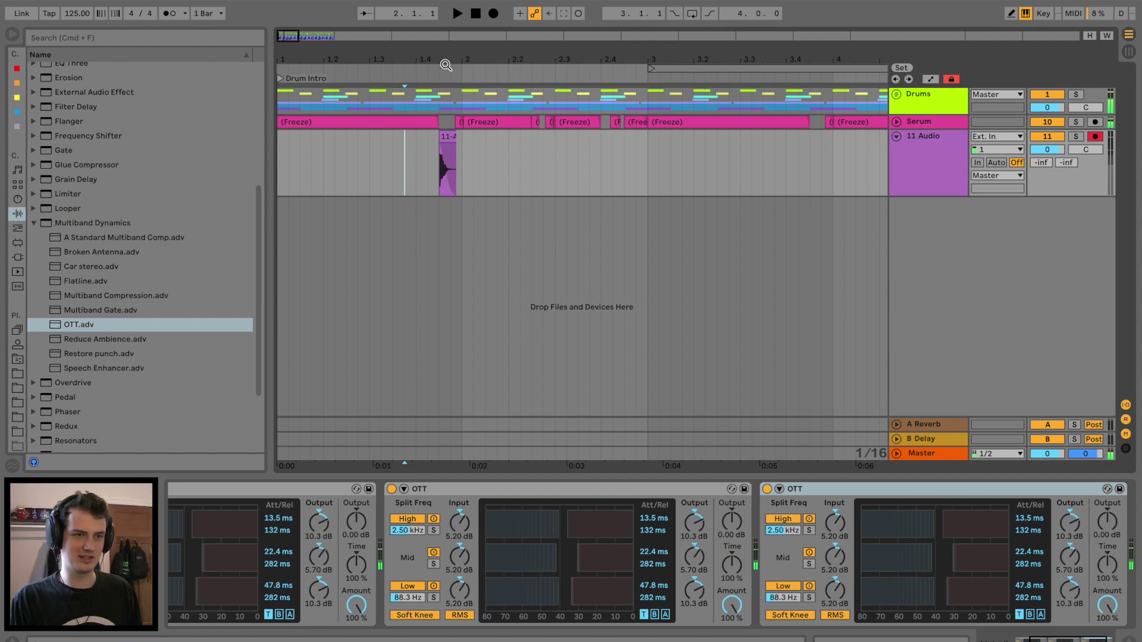
Adjust the recorded clip's fade-out curve and transpose the clip up 16 semitones while auditioning
{"action": "left_click_drag", "start_coordinate": [446, 65], "coordinate": [466, 178]}
{"action": "key", "text": "space"}
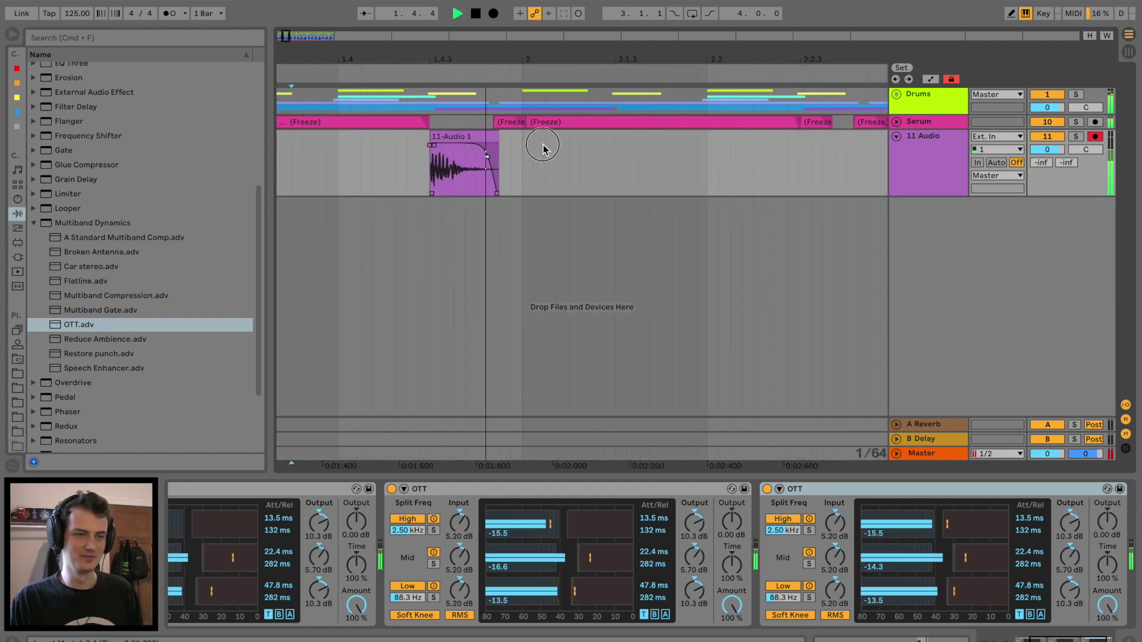
{"action": "left_click", "coordinate": [452, 136]}
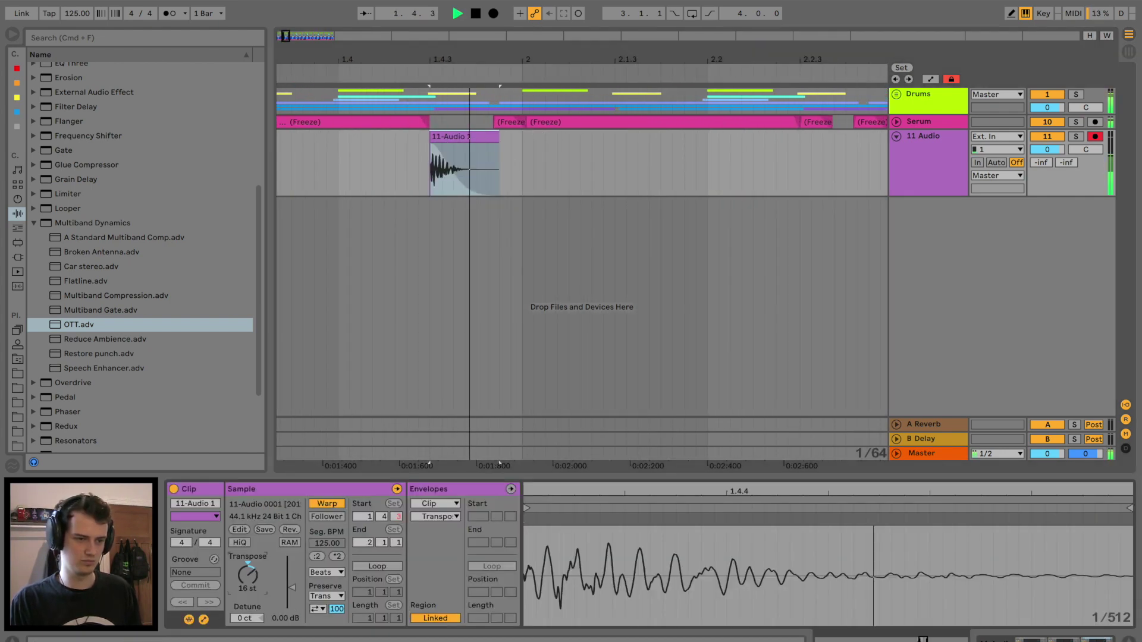
{"action": "key", "text": "space"}
{"action": "left_click", "coordinate": [341, 185]}
{"action": "key", "text": "space"}
Add LittleMicroShift after the OTT devices on the 11 Audio track, followed by a Saturator with 3.43 dB drive
{"action": "left_click_drag", "start_coordinate": [461, 61], "coordinate": [461, 3]}
{"action": "left_click_drag", "start_coordinate": [102, 153], "coordinate": [355, 175]}
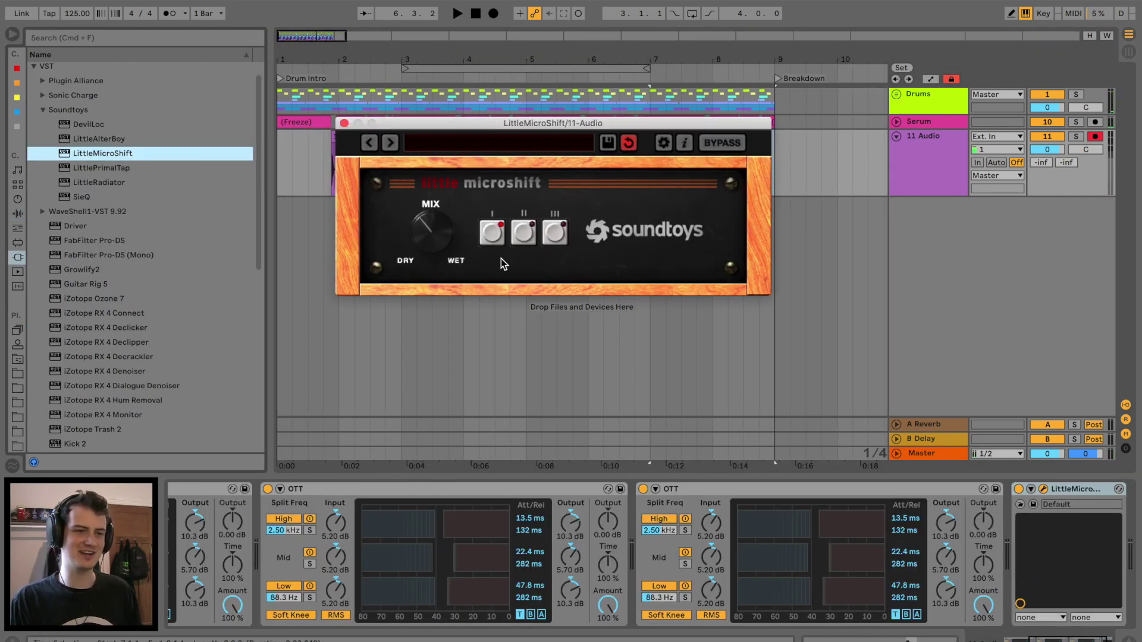
{"action": "left_click", "coordinate": [341, 123]}
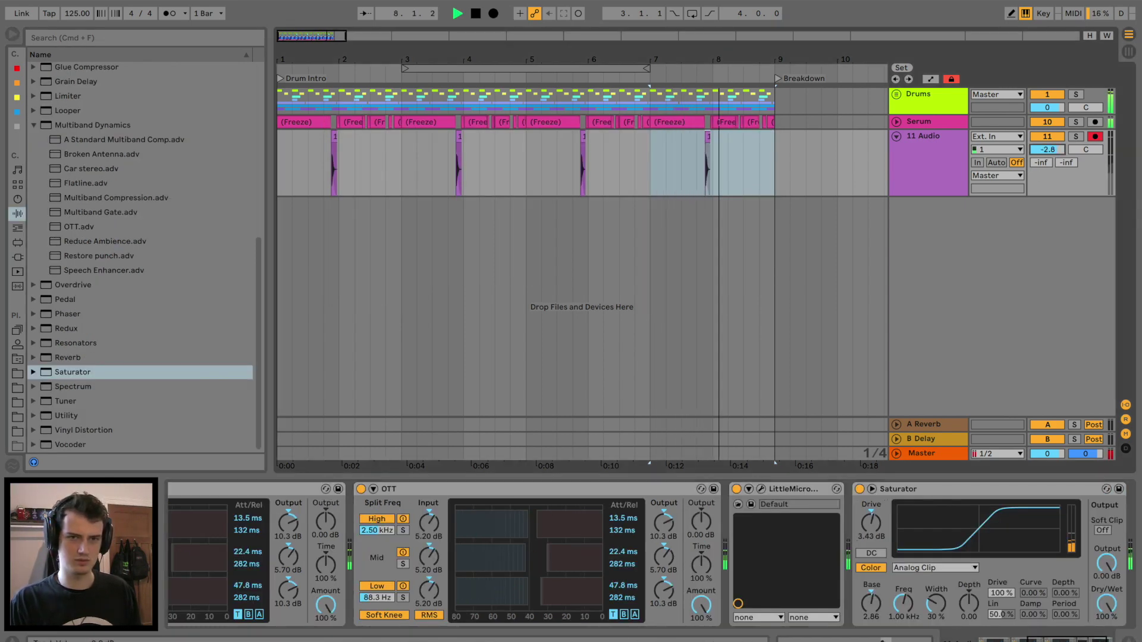
{"action": "key", "text": "space"}
Name the recorded audio track Sweet, and insert a MIDI track below it with an empty Drum Rack
{"action": "left_click", "coordinate": [914, 147]}
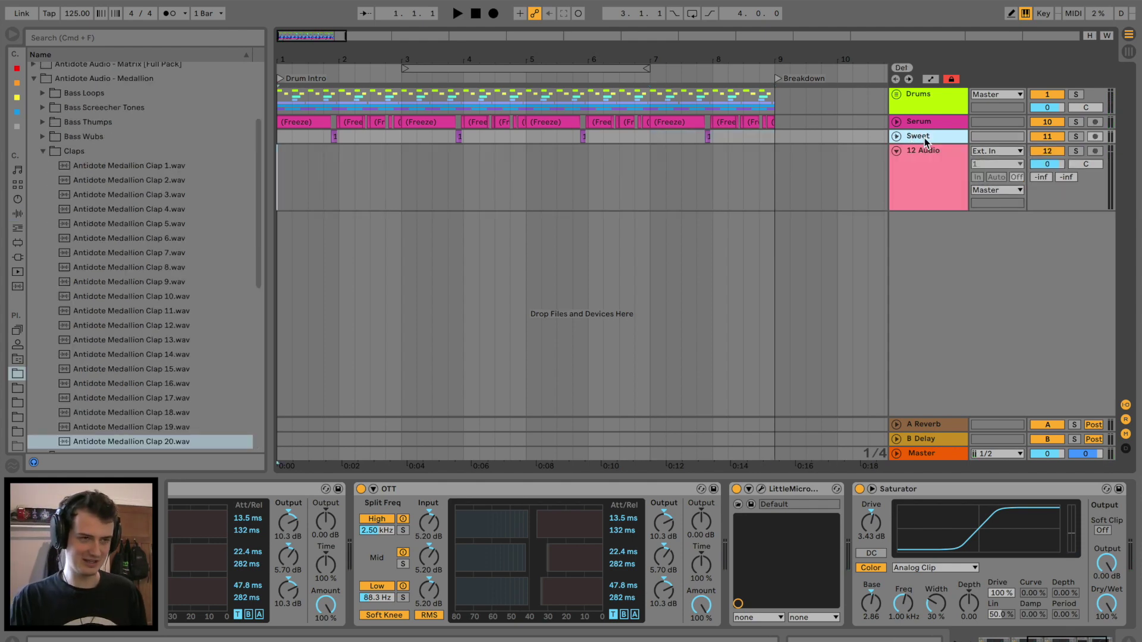
{"action": "key", "text": "super+shift+t"}
{"action": "left_click", "coordinate": [17, 199]}
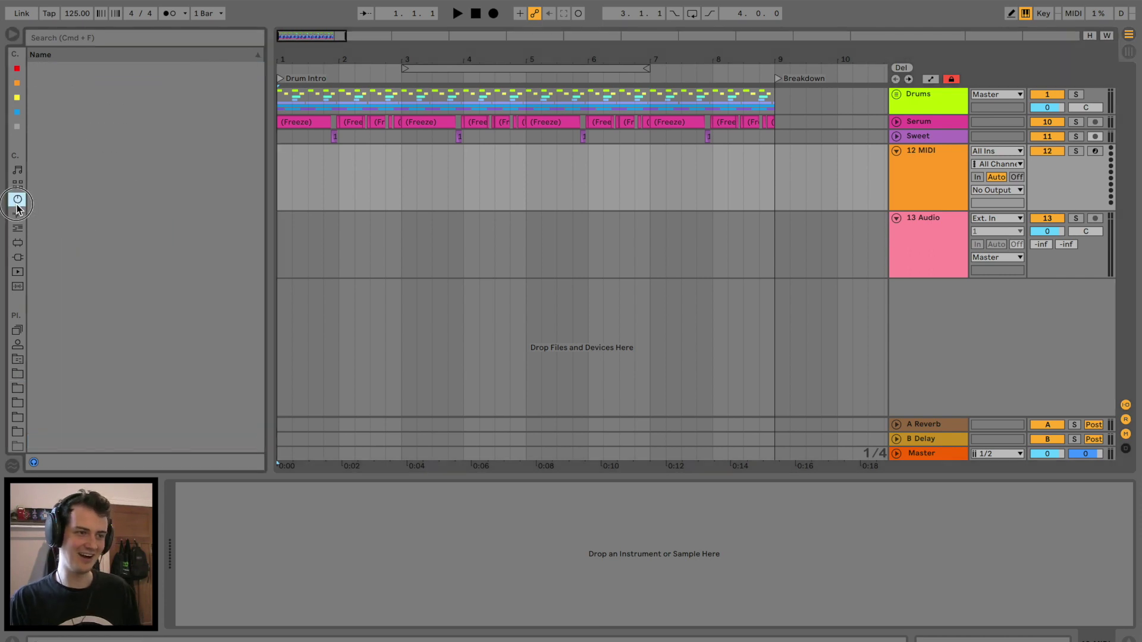
{"action": "left_click_drag", "start_coordinate": [75, 97], "coordinate": [477, 177]}
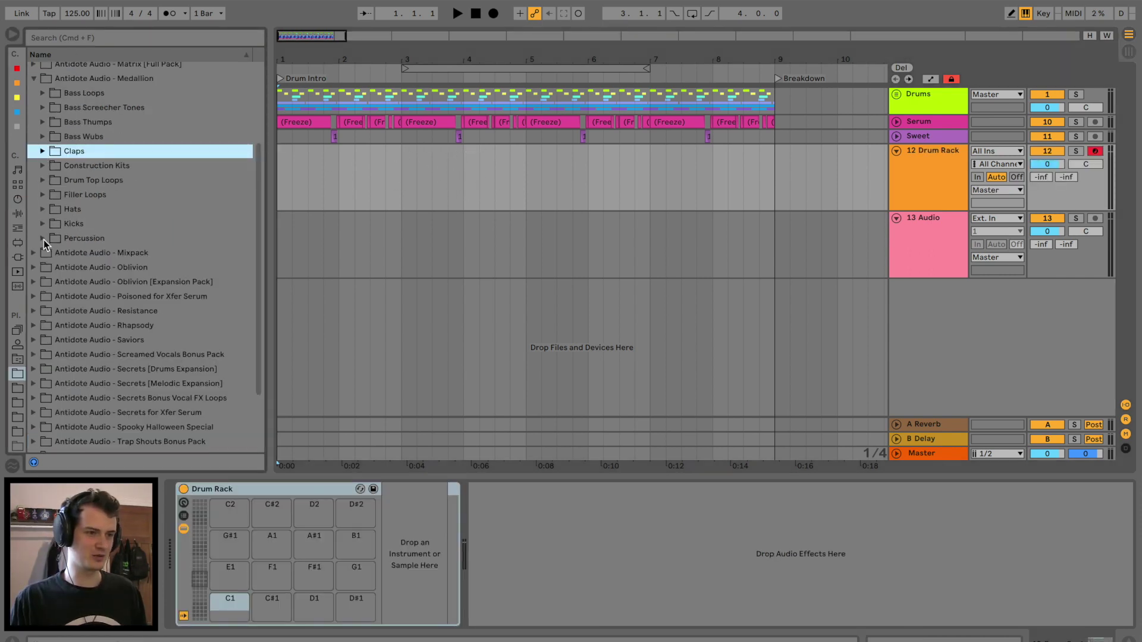
Find the Antidote Medallion percussion samples and load Clink onto Drum Rack pad E1
{"action": "left_click", "coordinate": [44, 239]}
{"action": "left_click", "coordinate": [105, 282]}
{"action": "scroll", "coordinate": [161, 298], "scroll_direction": "down", "scroll_amount": 2}
{"action": "left_click", "coordinate": [171, 294]}
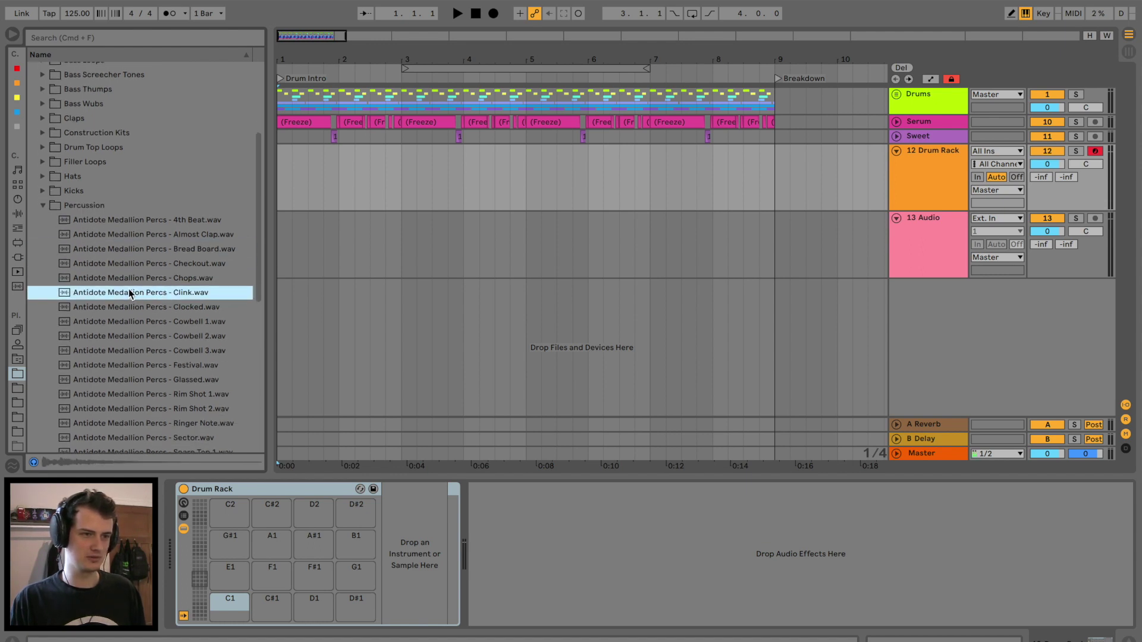
{"action": "left_click_drag", "start_coordinate": [130, 293], "coordinate": [229, 572]}
Preview the cowbell samples, and load the Festival percussion sample onto pad G1 and Rim Shot 1 onto pad F1
{"action": "left_click", "coordinate": [140, 339]}
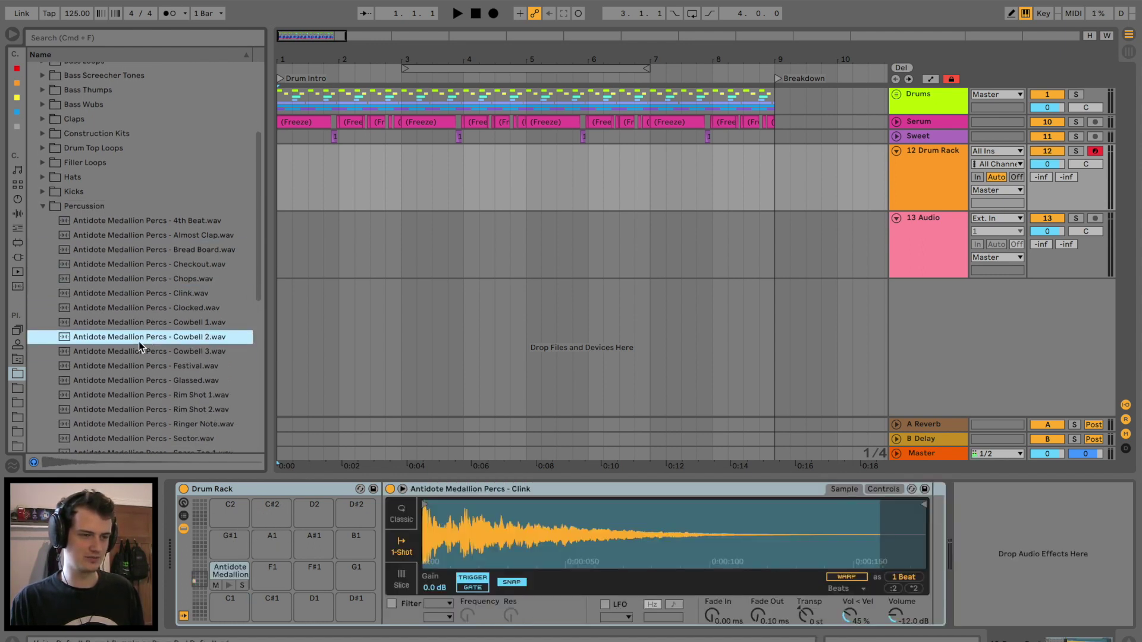
{"action": "scroll", "coordinate": [140, 341], "scroll_direction": "up", "scroll_amount": 1}
{"action": "left_click", "coordinate": [139, 327]}
{"action": "left_click", "coordinate": [163, 370]}
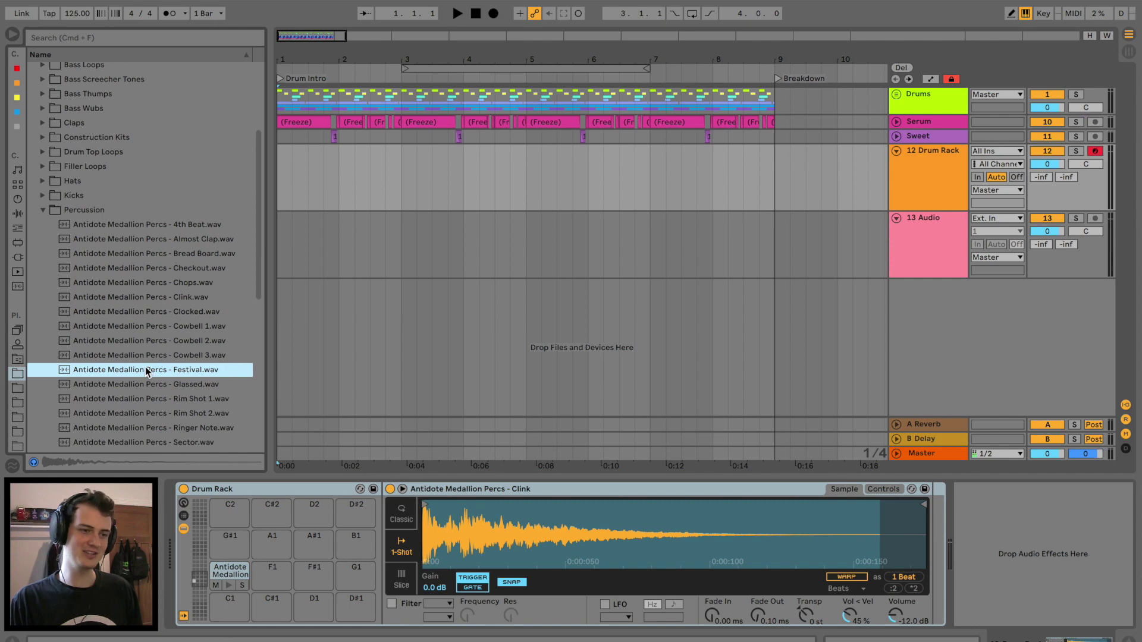
{"action": "left_click_drag", "start_coordinate": [147, 371], "coordinate": [308, 588]}
{"action": "left_click", "coordinate": [152, 402]}
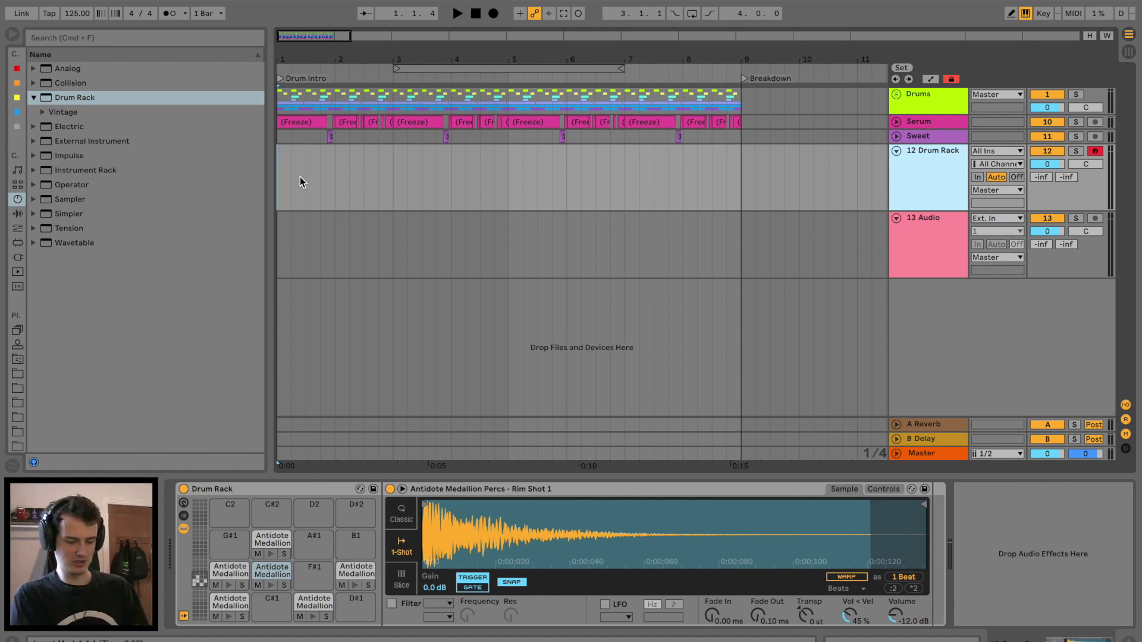
Record a two-bar Drum Rack percussion pattern over looped bars 1 and 2 of the 12 Drum Rack track
{"action": "key", "text": "d"}
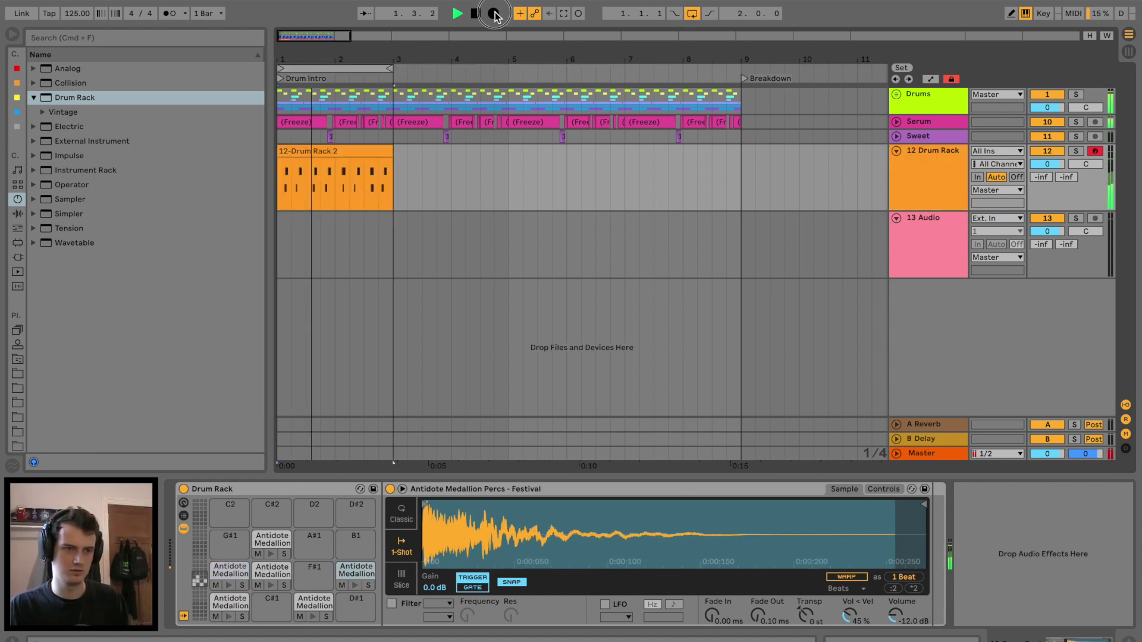
{"action": "left_click", "coordinate": [495, 13]}
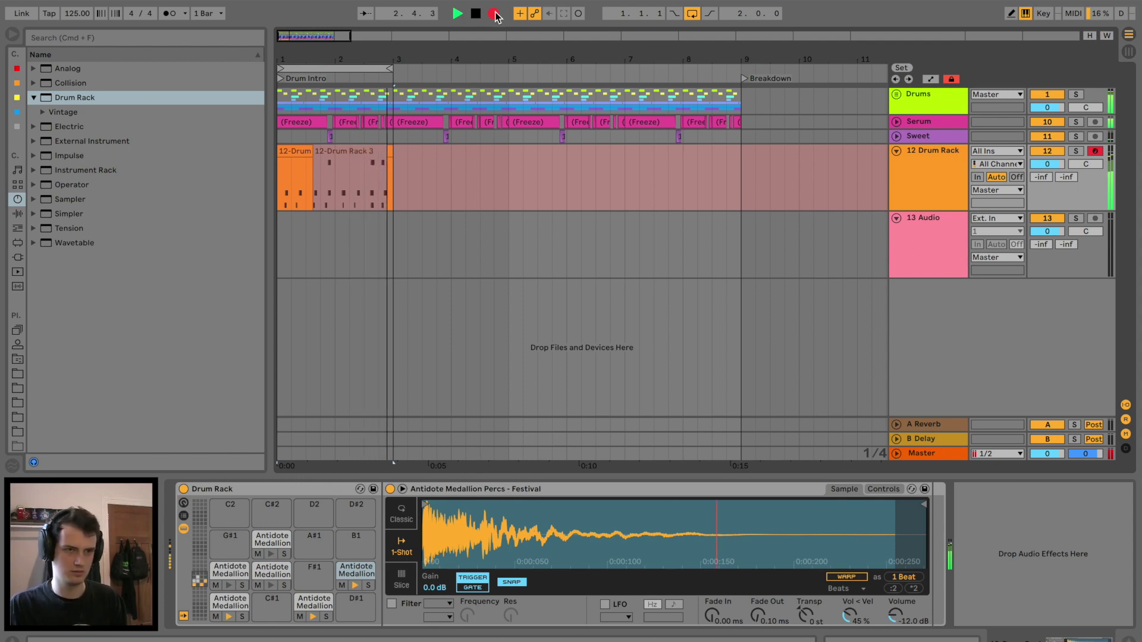
{"action": "key", "text": "space"}
Open the recorded percussion clip in an enlarged note editor and tighten the timing of the notes between 3.3.3 and 3.4.3
{"action": "double_click", "coordinate": [370, 152]}
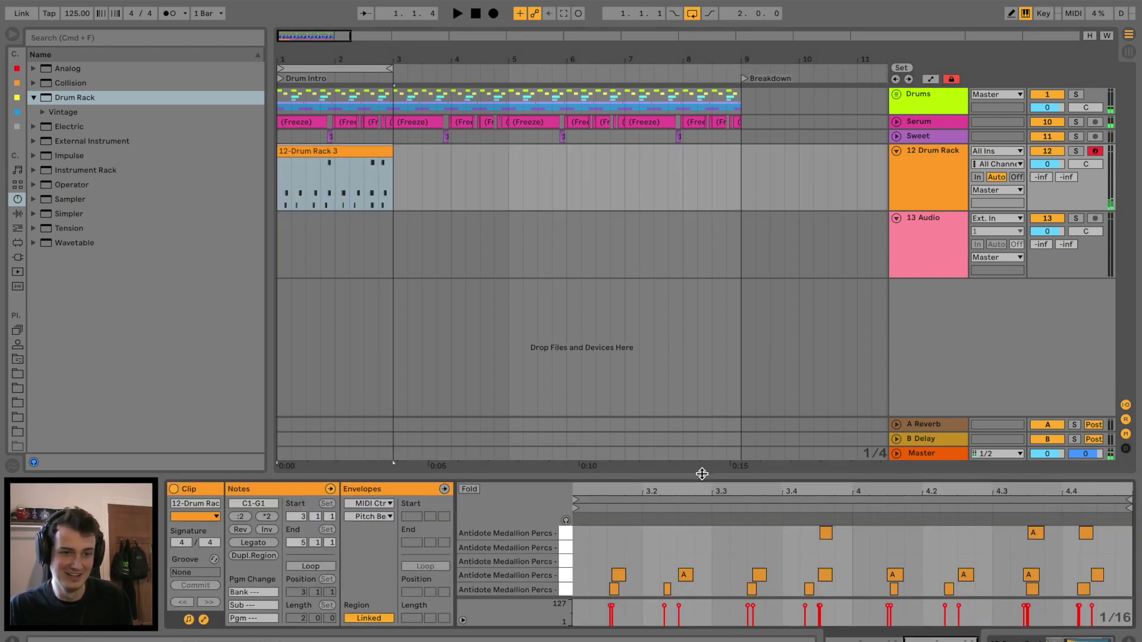
{"action": "left_click_drag", "start_coordinate": [712, 448], "coordinate": [712, 281]}
{"action": "left_click", "coordinate": [629, 461]}
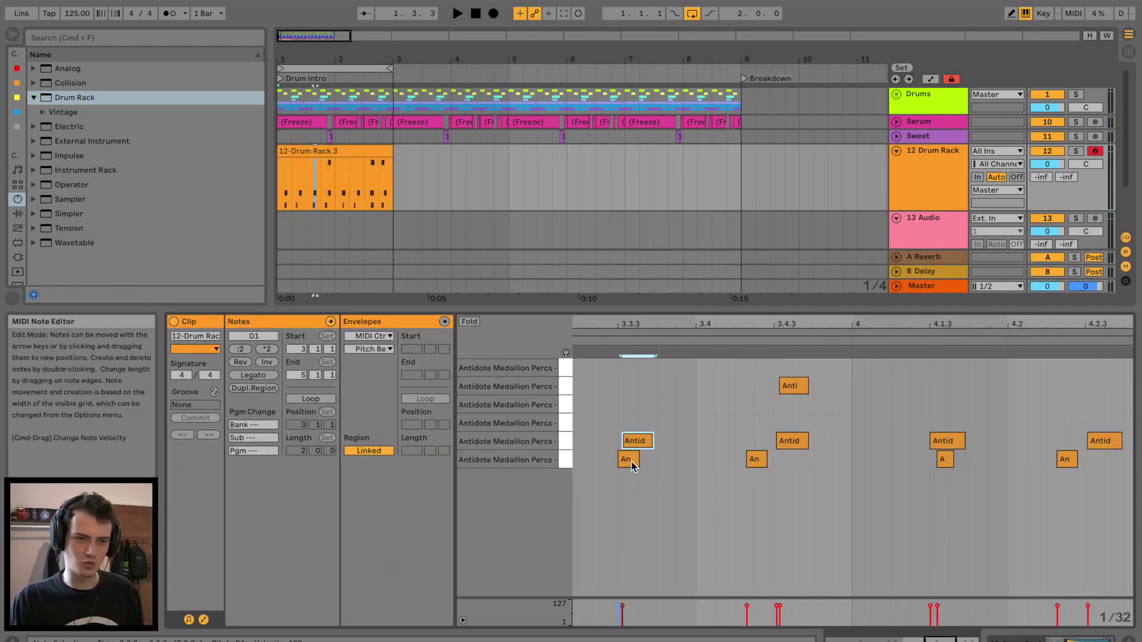
{"action": "left_click", "coordinate": [789, 443]}
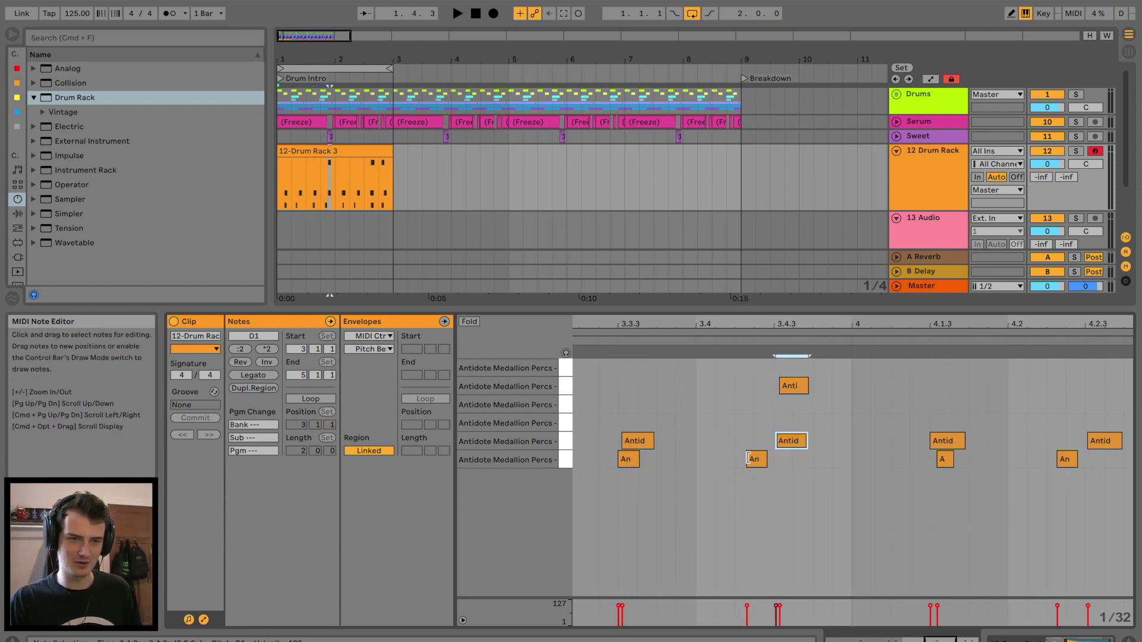
{"action": "left_click", "coordinate": [756, 460]}
{"action": "key", "text": "space"}
{"action": "left_click", "coordinate": [791, 386]}
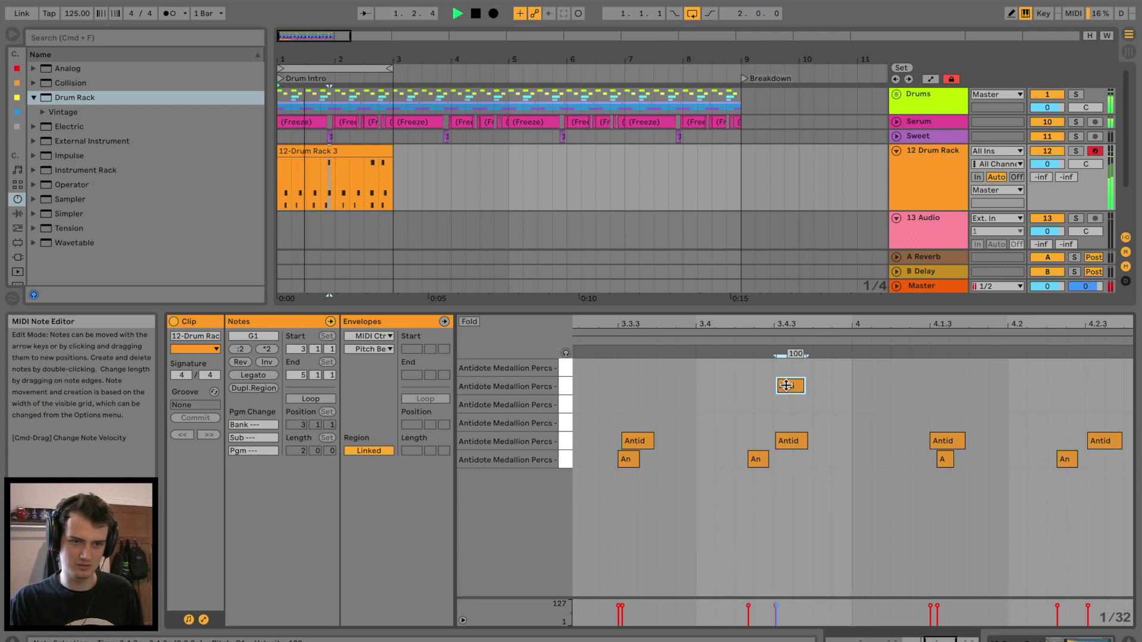
Adjust the timing of the lower percussion notes from 4.1.3 to 4.2.3 in the recorded clip
{"action": "left_click", "coordinate": [733, 440]}
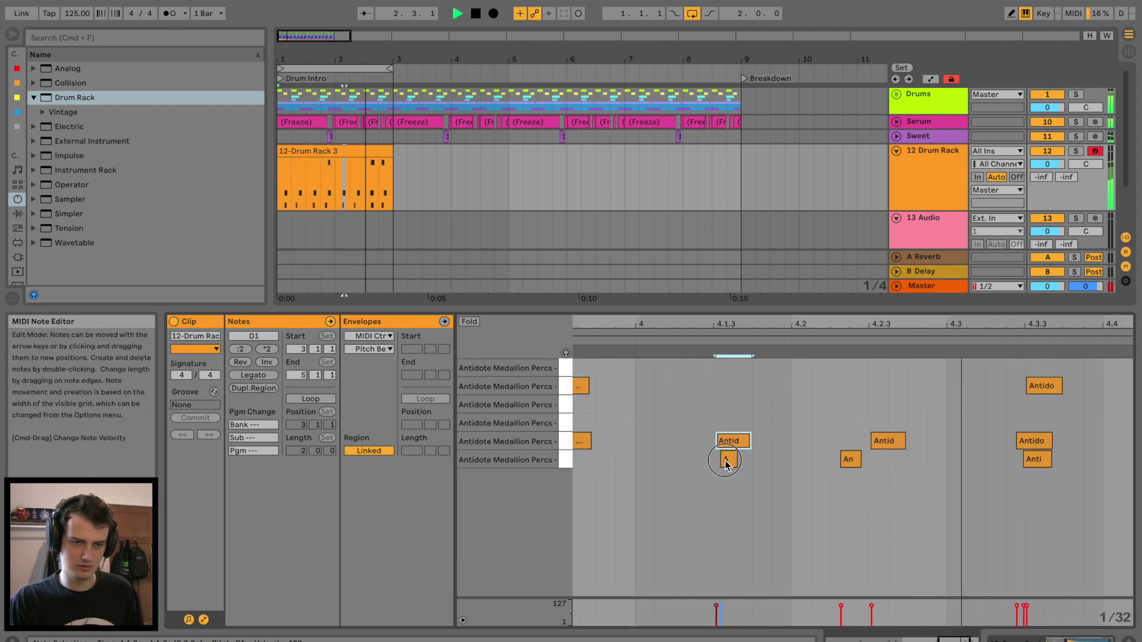
{"action": "left_click", "coordinate": [726, 459]}
{"action": "key", "text": "space"}
{"action": "scroll", "coordinate": [827, 434], "scroll_direction": "right", "scroll_amount": 2}
{"action": "left_click", "coordinate": [767, 459]}
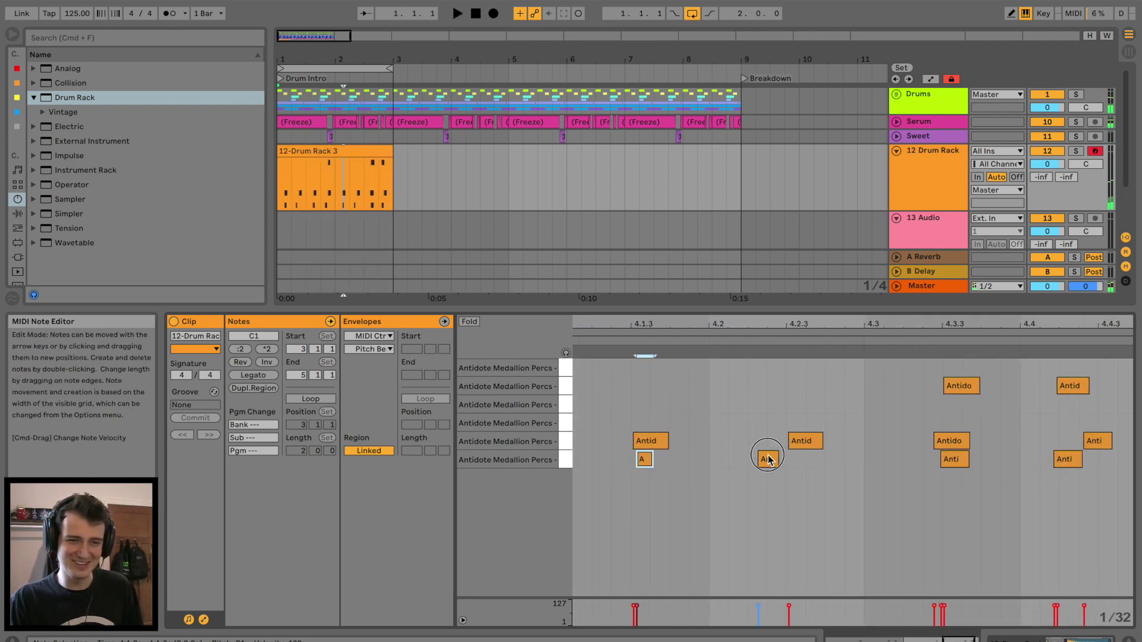
{"action": "left_click", "coordinate": [809, 442]}
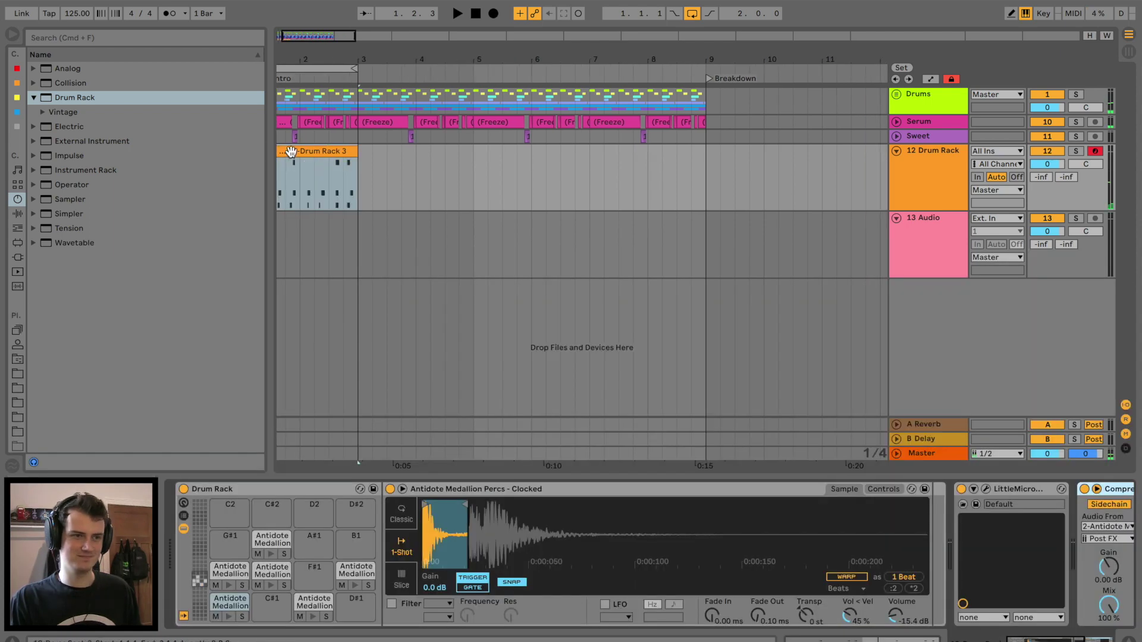
Play the percussion loop and lower the 12 Drum Rack track volume to -4.3 dB
{"action": "scroll", "coordinate": [291, 152], "scroll_direction": "left", "scroll_amount": 1}
{"action": "key", "text": "space"}
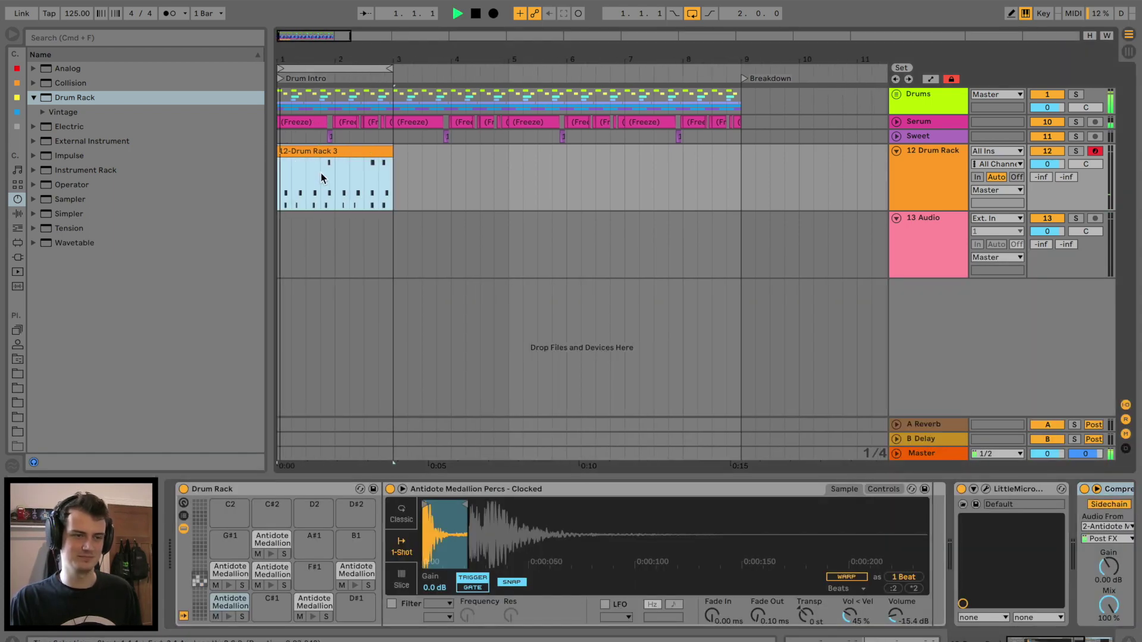
{"action": "mouse_move", "coordinate": [1038, 165]}
{"action": "left_mouse_down"}
{"action": "mouse_move", "coordinate": [1038, 178]}
{"action": "mouse_move", "coordinate": [1042, 169]}
{"action": "left_mouse_up"}
{"action": "scroll", "coordinate": [1042, 567], "scroll_direction": "right", "scroll_amount": 6}
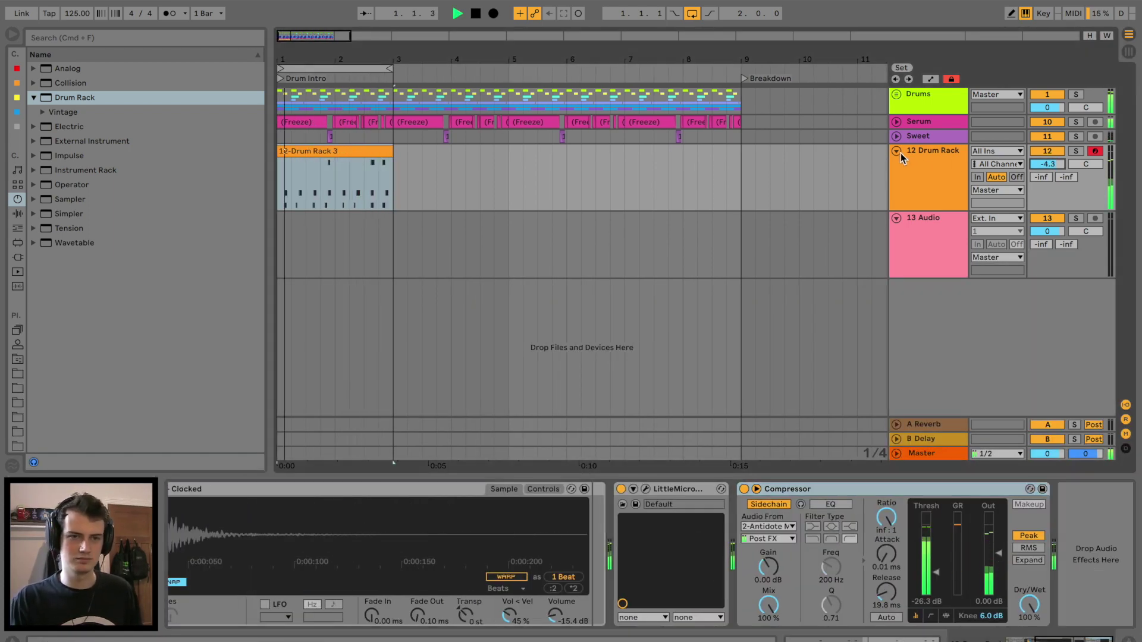
Duplicate the two-bar percussion clip three times to fill all eight bars of the Drum Intro
{"action": "left_click", "coordinate": [333, 149]}
{"action": "key", "text": "super+d"}
{"action": "key", "text": "super+d"}
{"action": "key", "text": "super+d"}
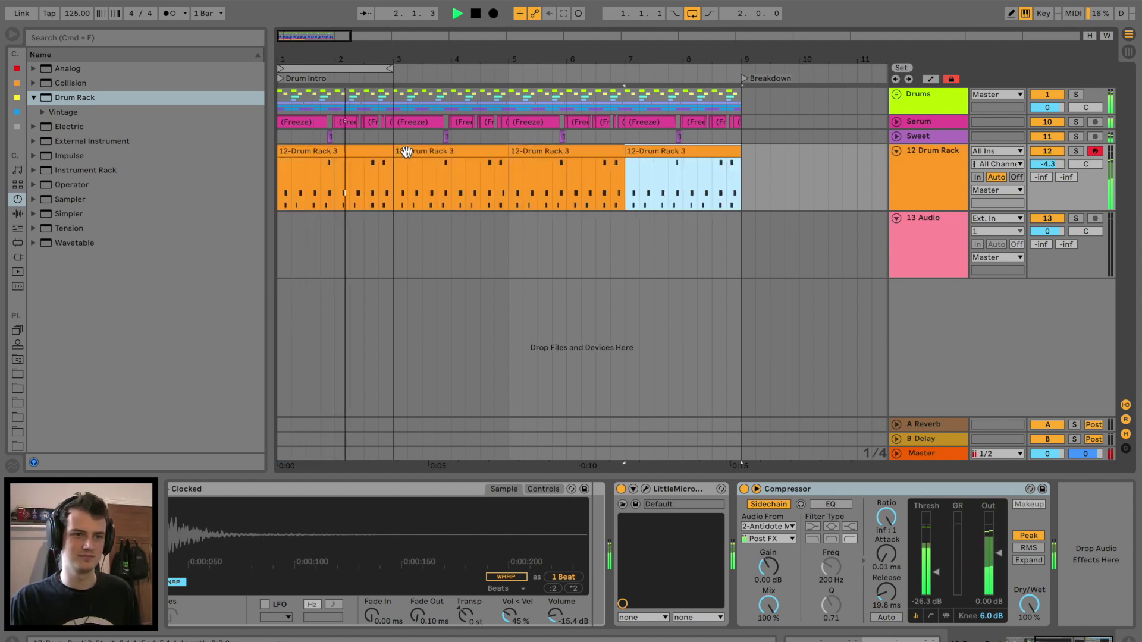
{"action": "left_click", "coordinate": [333, 148]}
{"action": "key", "text": "space"}
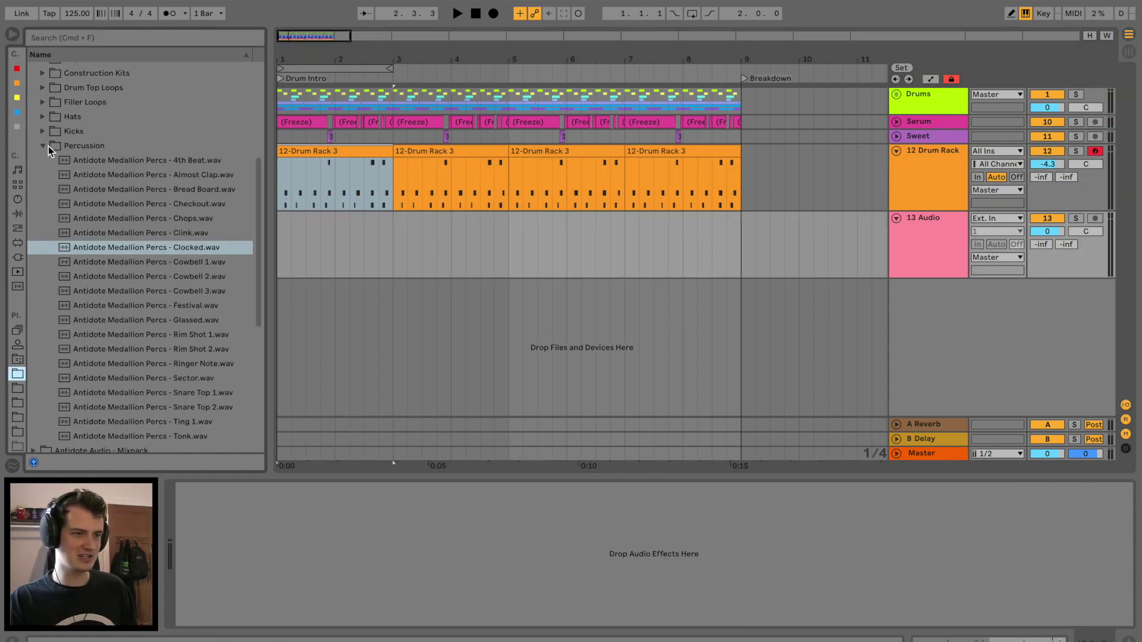
Find the Antidote Medallion filler loops and preview several of the 124 and 125 BPM samples
{"action": "left_click", "coordinate": [46, 147]}
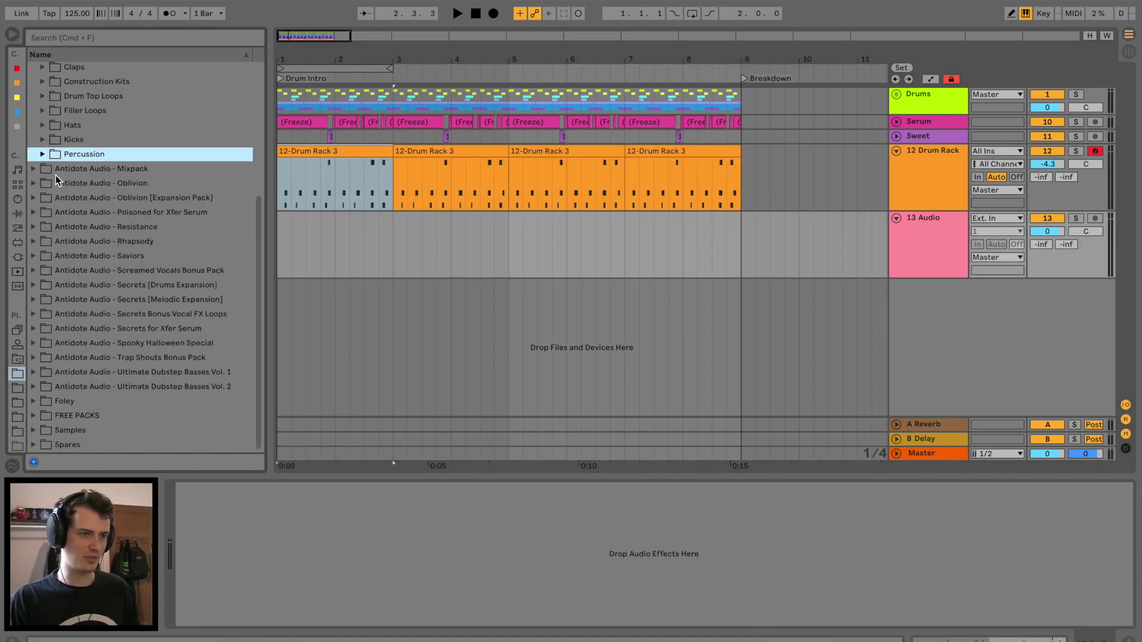
{"action": "scroll", "coordinate": [50, 177], "scroll_direction": "up", "scroll_amount": 5}
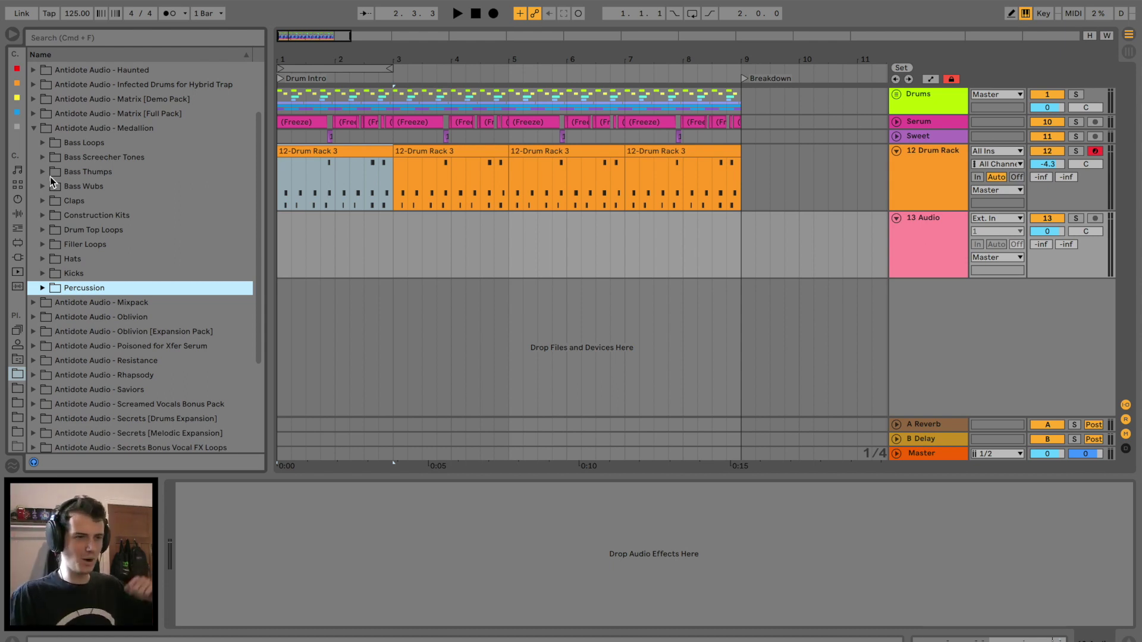
{"action": "left_click", "coordinate": [42, 244]}
{"action": "left_click", "coordinate": [155, 301]}
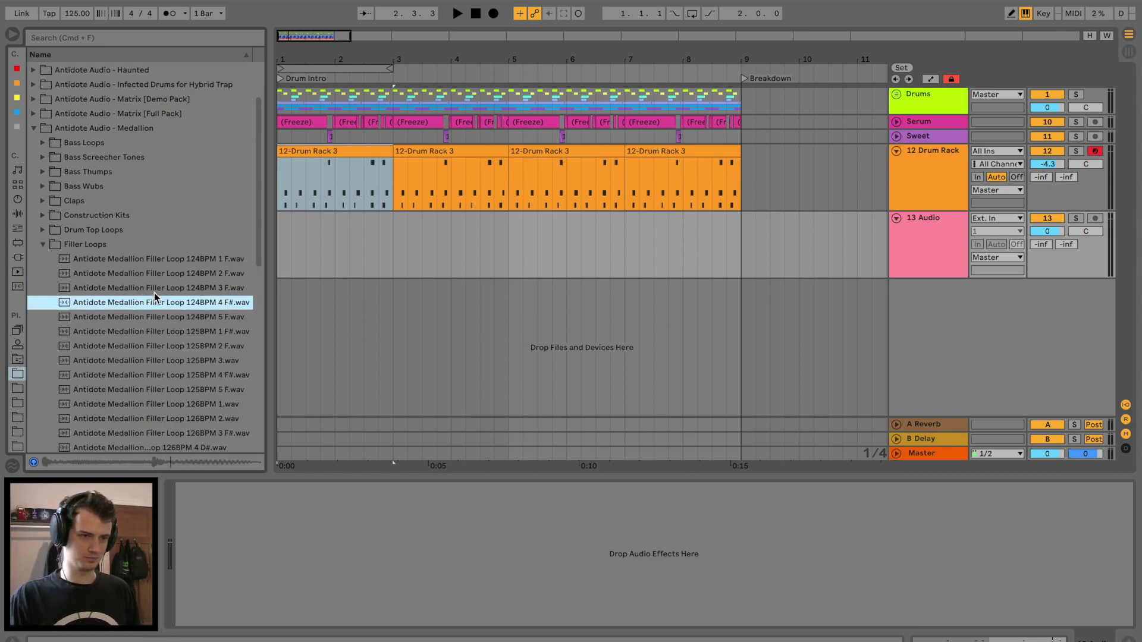
{"action": "left_click", "coordinate": [170, 348]}
{"action": "left_click", "coordinate": [191, 331]}
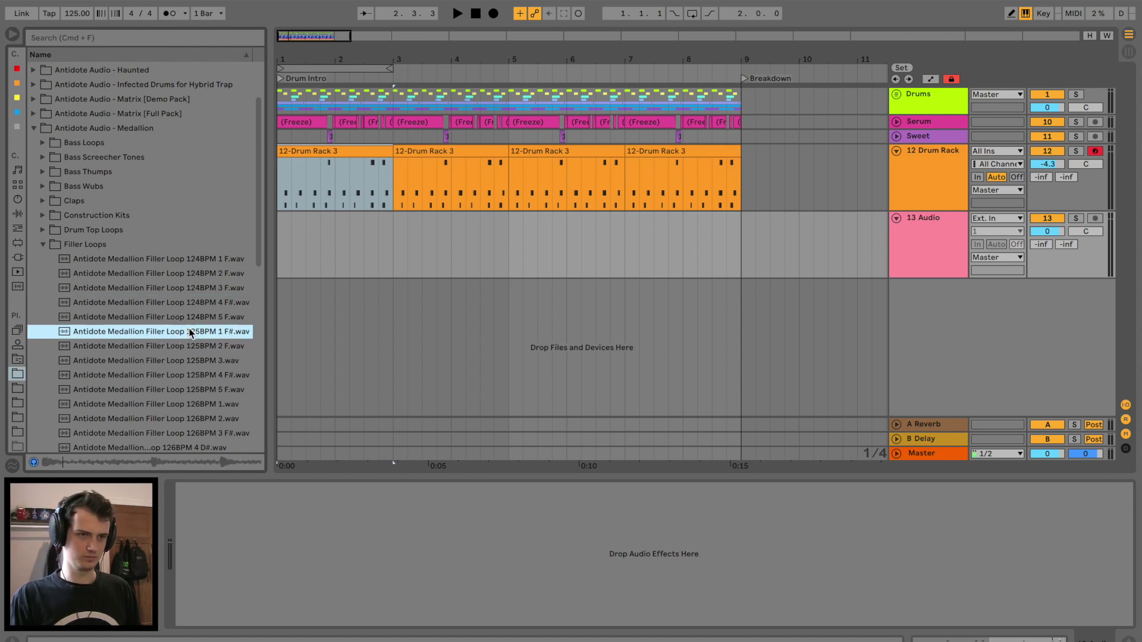
{"action": "left_click", "coordinate": [194, 319]}
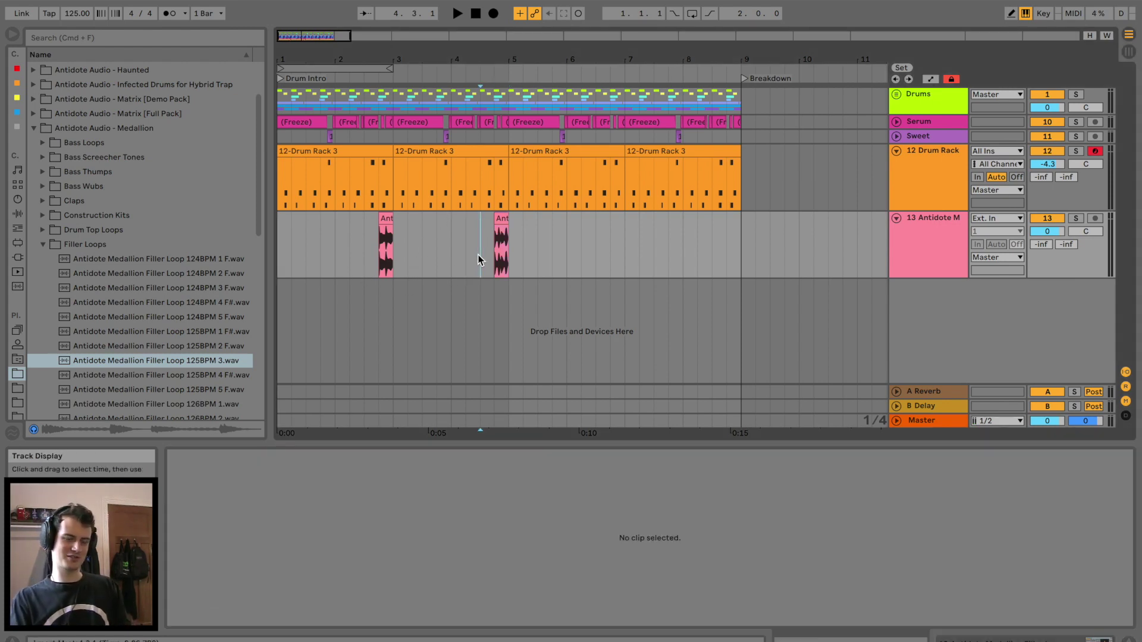
Transpose the filler slice at the end of bar 4 to -6 st during playback
{"action": "key", "text": "space"}
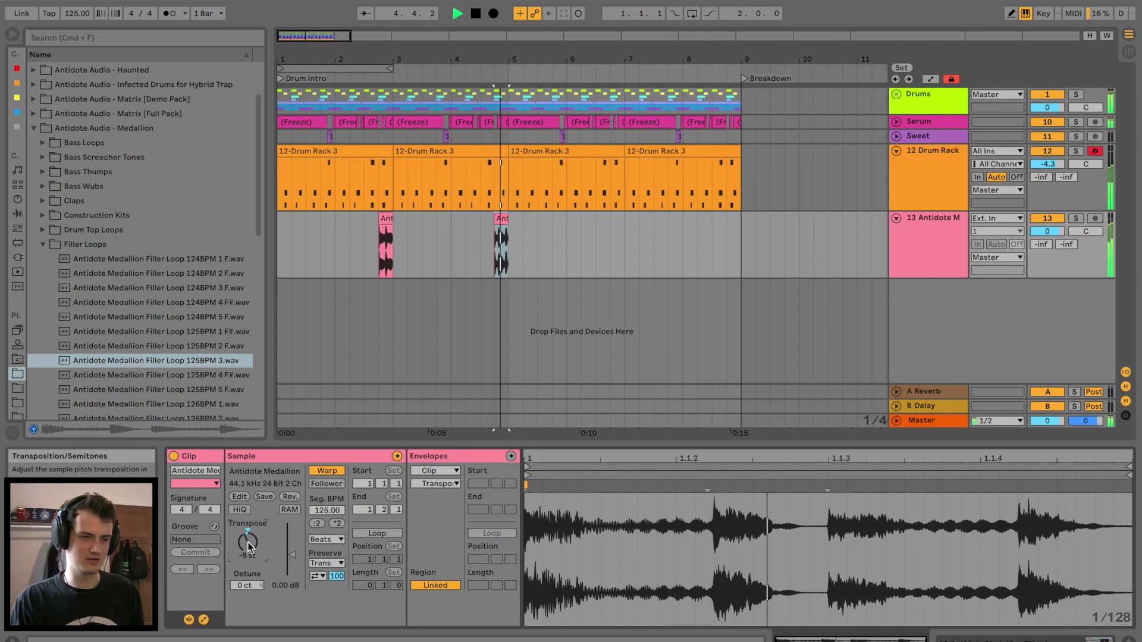
{"action": "key", "text": "space"}
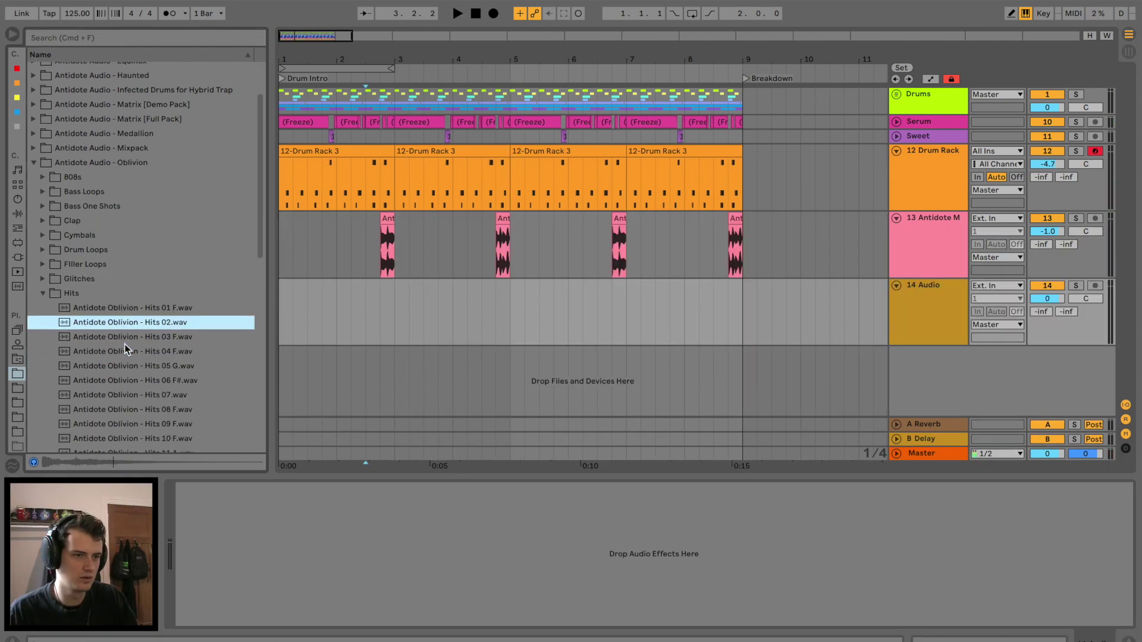
Preview the Antidote Oblivion hit samples and place Hits 08 F at the start of bar 1 on the 14 Audio track
{"action": "left_click", "coordinate": [174, 292]}
{"action": "left_click", "coordinate": [186, 278]}
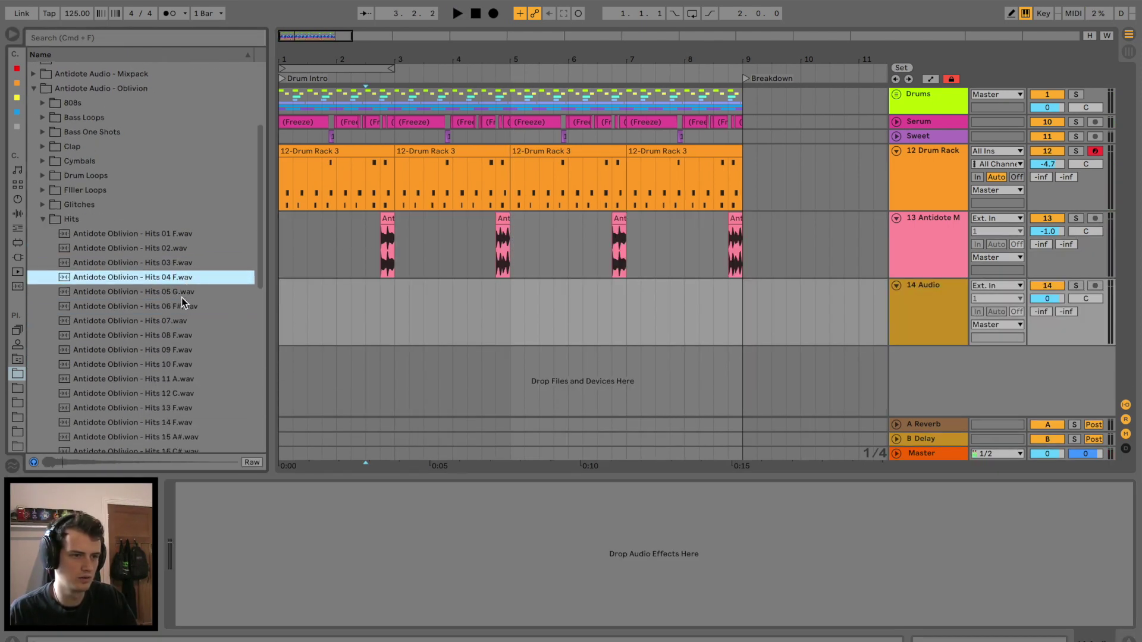
{"action": "left_click", "coordinate": [180, 296]}
{"action": "left_click", "coordinate": [178, 339]}
{"action": "scroll", "coordinate": [179, 344], "scroll_direction": "down", "scroll_amount": 3}
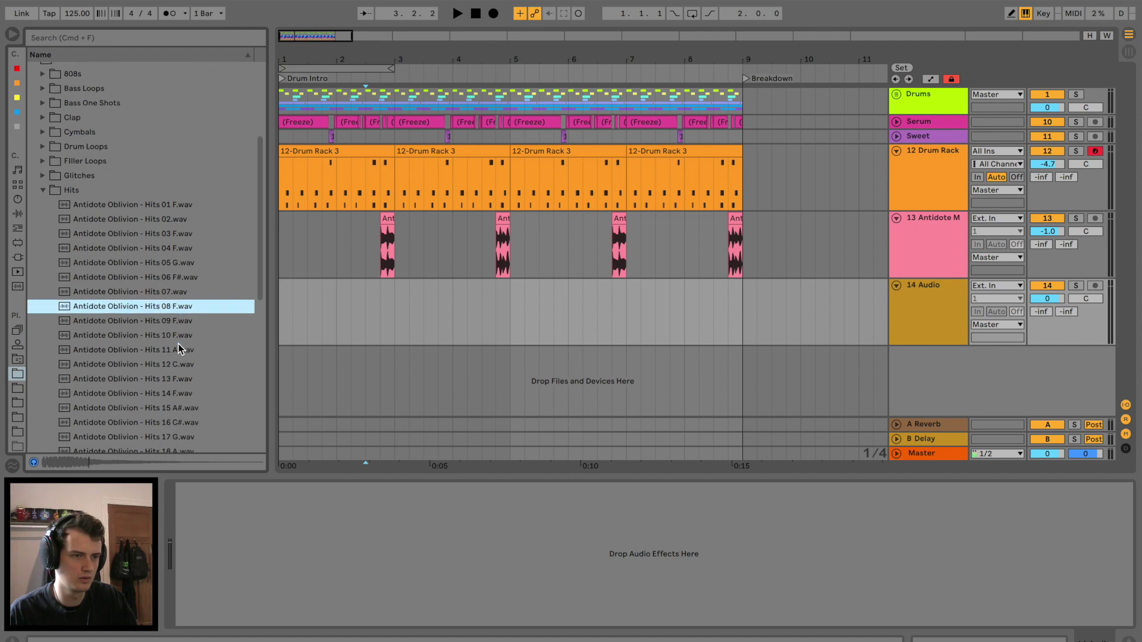
{"action": "left_click", "coordinate": [187, 278]}
{"action": "left_click", "coordinate": [178, 269]}
{"action": "left_click_drag", "start_coordinate": [161, 274], "coordinate": [287, 309]}
Copy the sidechain Compressor from the 13 Antidote M track to the 14 Antidote O track and audition the hit
{"action": "left_click", "coordinate": [818, 258]}
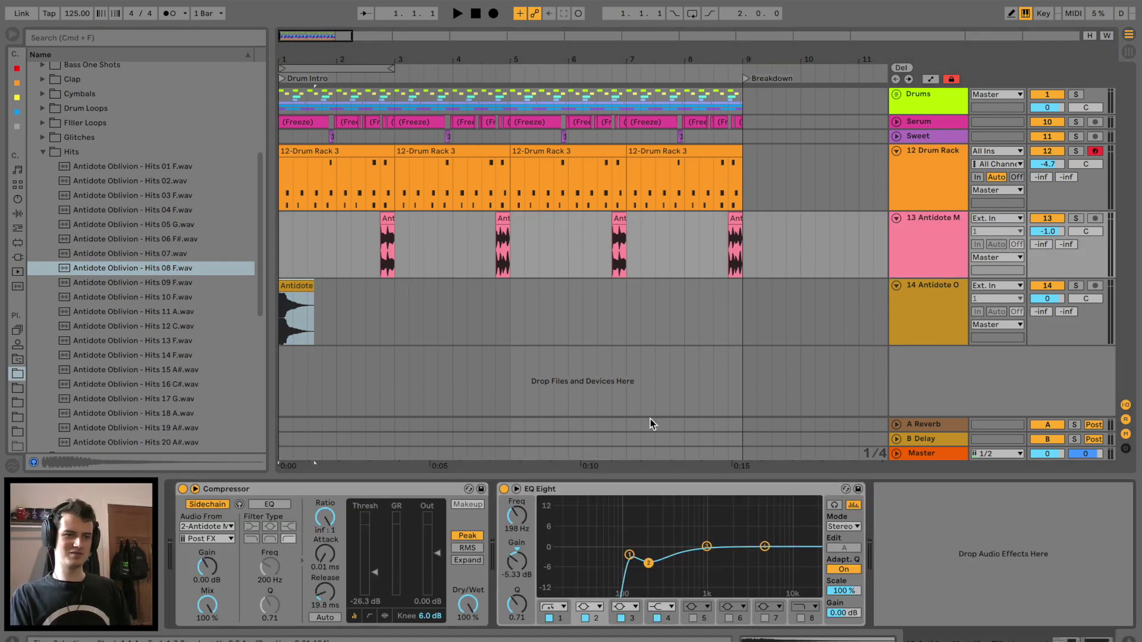
{"action": "left_click", "coordinate": [304, 315]}
{"action": "key", "text": "space"}
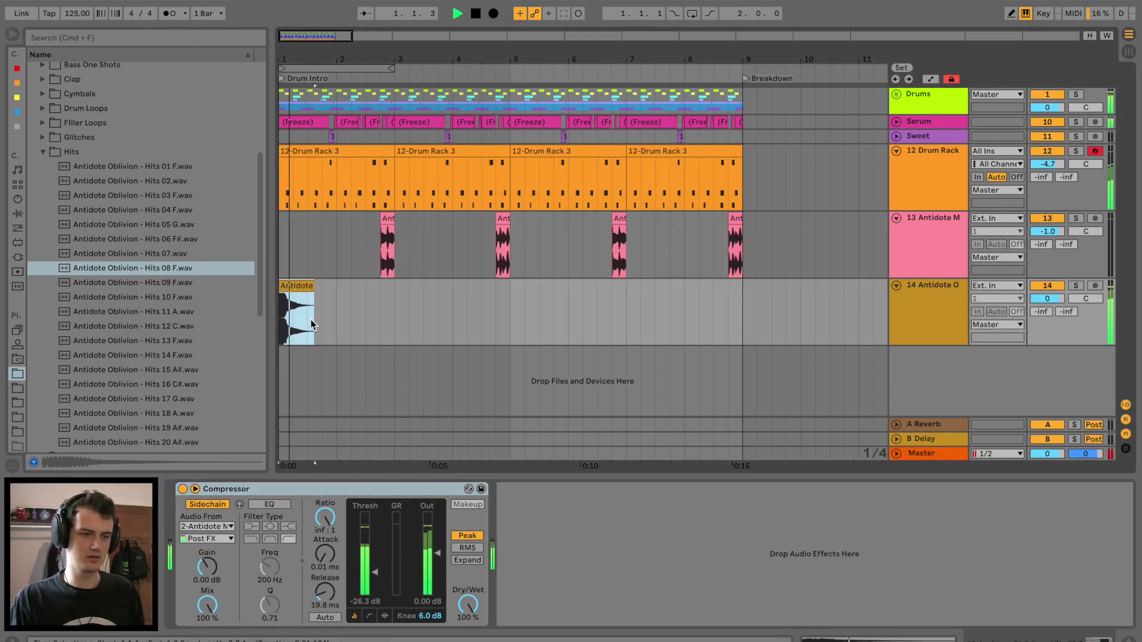
{"action": "key", "text": "space"}
{"action": "key", "text": "plus"}
{"action": "left_click", "coordinate": [331, 309]}
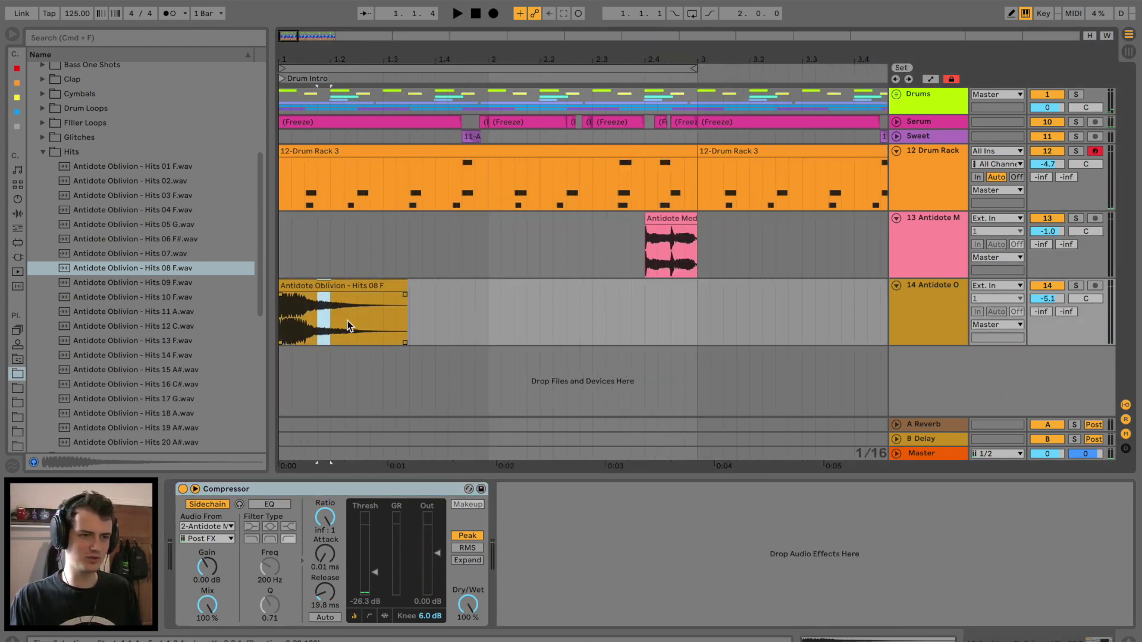
{"action": "left_click_drag", "start_coordinate": [344, 324], "coordinate": [309, 319]}
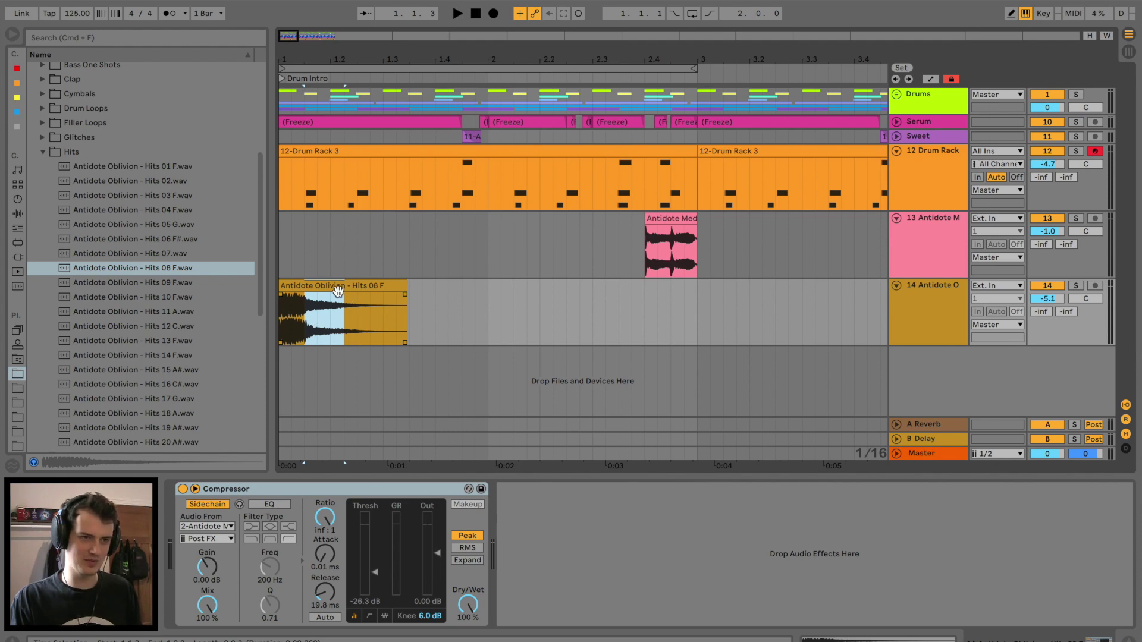
{"action": "key", "text": "super+d"}
{"action": "key", "text": "super+z"}
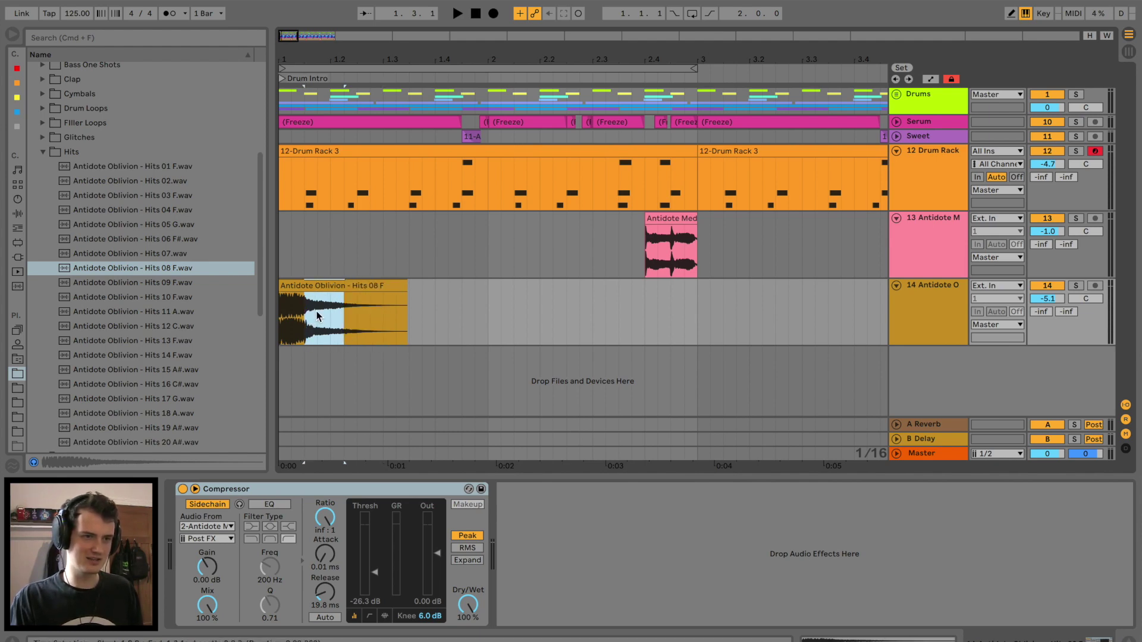
Select a one-beat section of the Hits 08 F tail from 1.1.3, duplicate it five times and play the result
{"action": "left_click_drag", "start_coordinate": [305, 313], "coordinate": [347, 316]}
{"action": "key", "text": "super+d"}
{"action": "key", "text": "super+d"}
{"action": "key", "text": "super+d"}
{"action": "key", "text": "super+d"}
{"action": "key", "text": "super+d"}
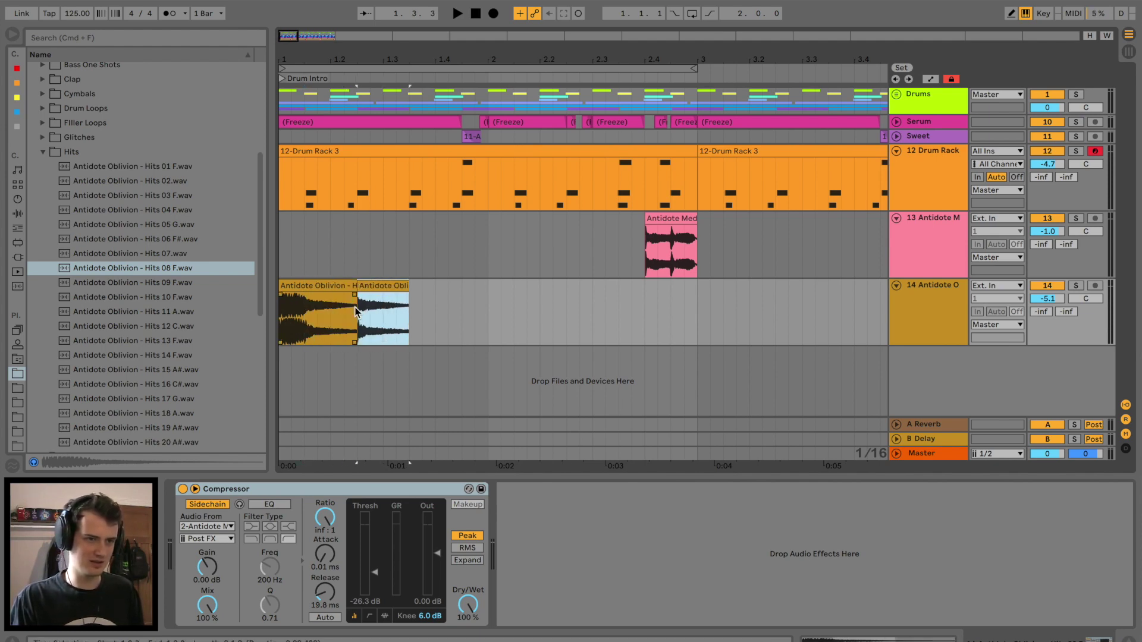
{"action": "left_click", "coordinate": [295, 287]}
{"action": "key", "text": "space"}
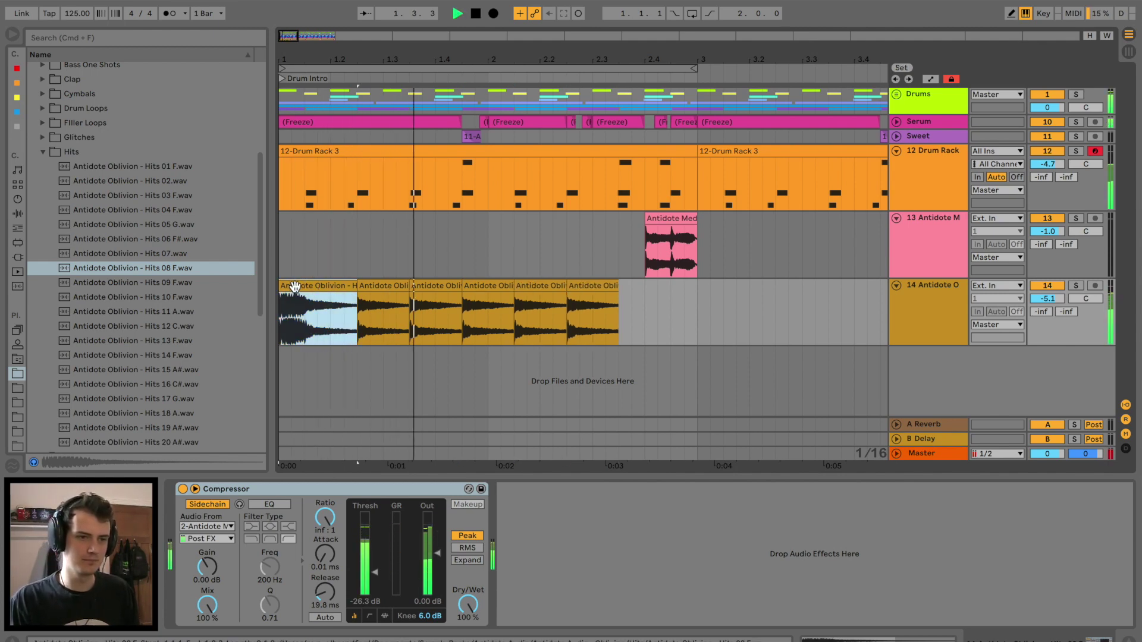
Duplicate the last hit tail slice twice more to extend the pulsing pattern through the end of bar 2
{"action": "left_click", "coordinate": [610, 286]}
{"action": "key", "text": "super+d"}
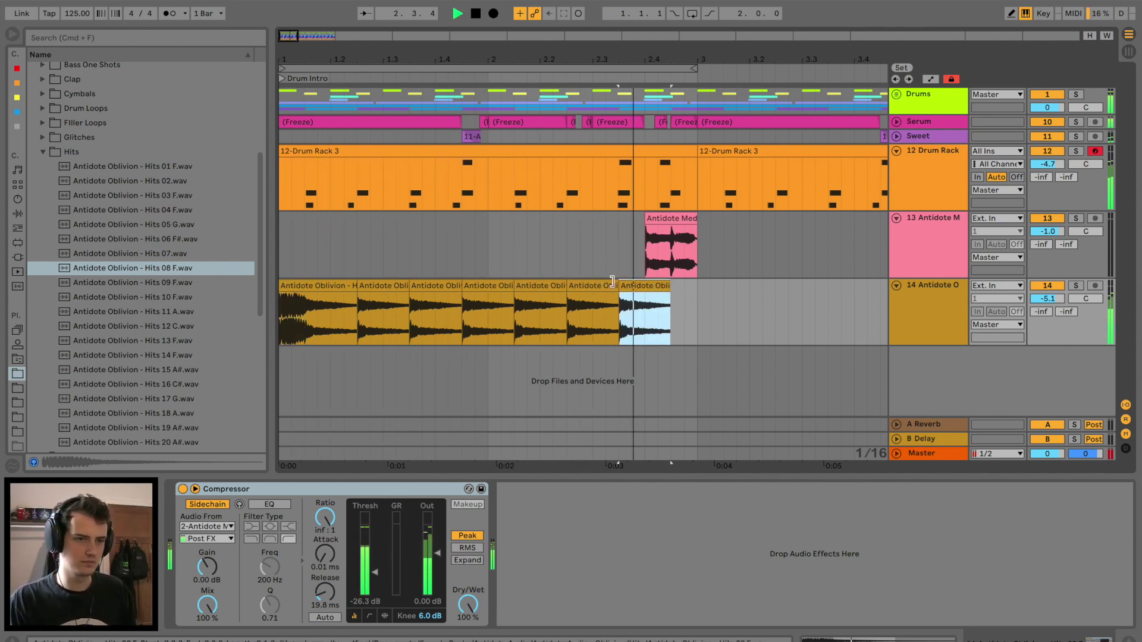
{"action": "key", "text": "super+d"}
{"action": "key", "text": "space"}
Duplicate the two-bar hit pattern three times to fill the eight-bar intro, and play it from the start
{"action": "left_click_drag", "start_coordinate": [721, 288], "coordinate": [273, 305]}
{"action": "key", "text": "super+d"}
{"action": "left_click_drag", "start_coordinate": [686, 54], "coordinate": [505, 68]}
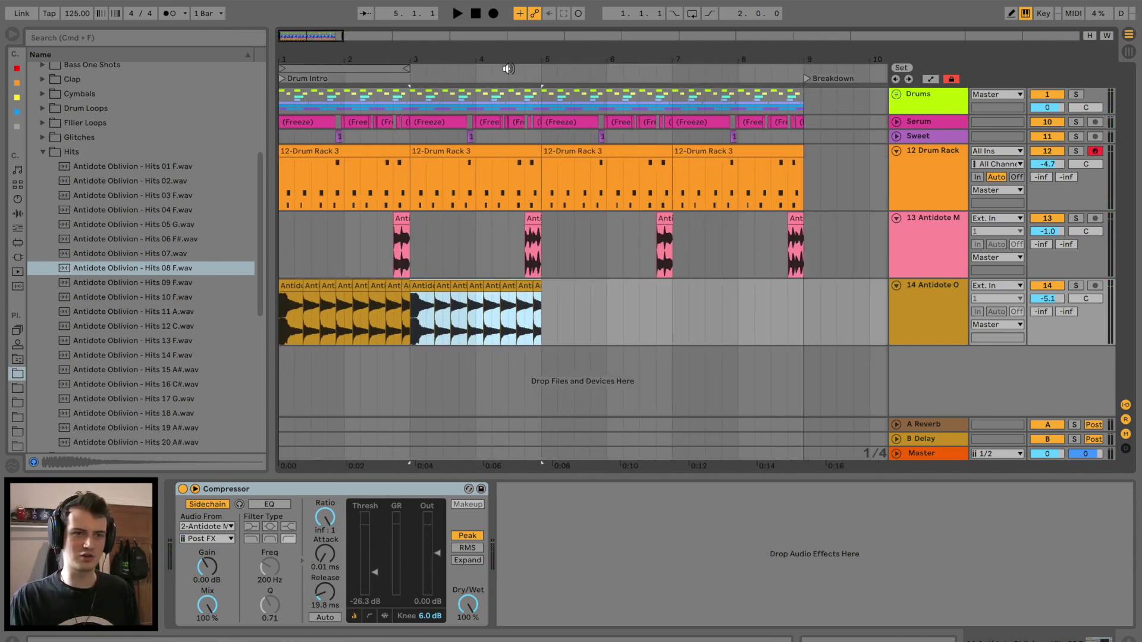
{"action": "key", "text": "super+d"}
{"action": "key", "text": "super+d"}
{"action": "left_click", "coordinate": [292, 298]}
{"action": "key", "text": "space"}
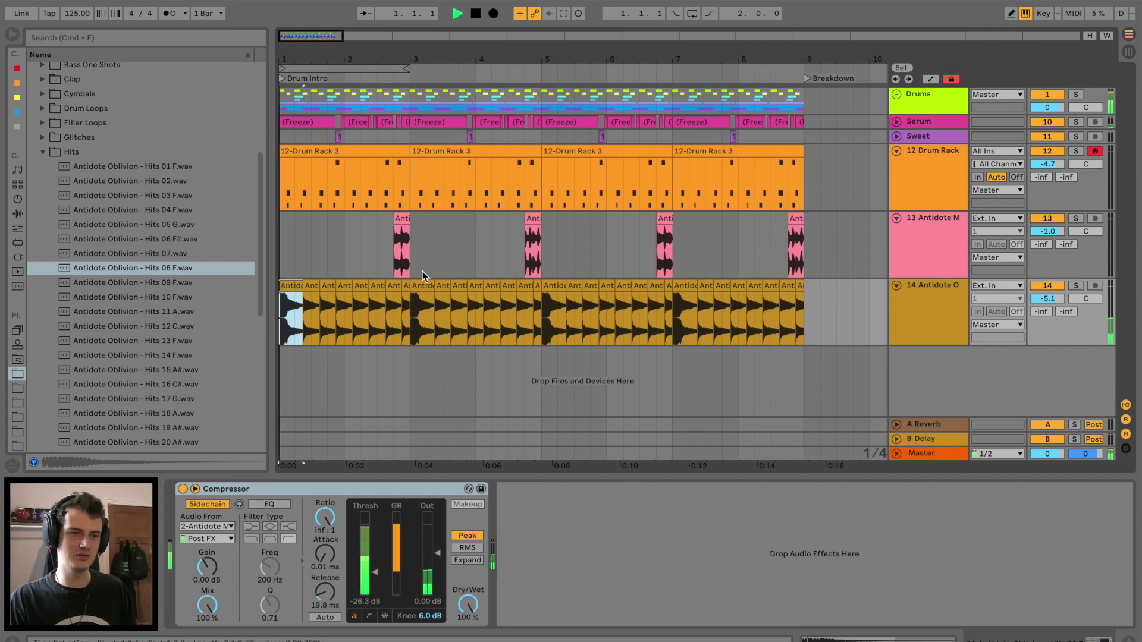
Move the full hit clip at bar 3 of the 14 Antidote O track to about one beat earlier
{"action": "left_click", "coordinate": [428, 286]}
{"action": "left_click_drag", "start_coordinate": [369, 57], "coordinate": [369, 80]}
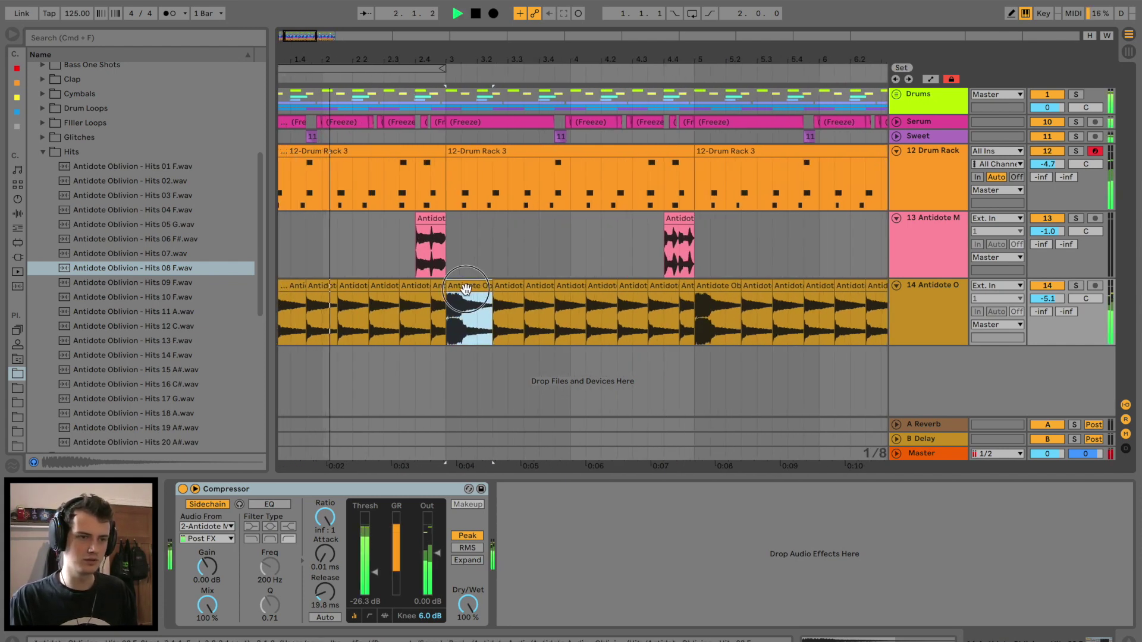
{"action": "left_click_drag", "start_coordinate": [469, 288], "coordinate": [421, 299]}
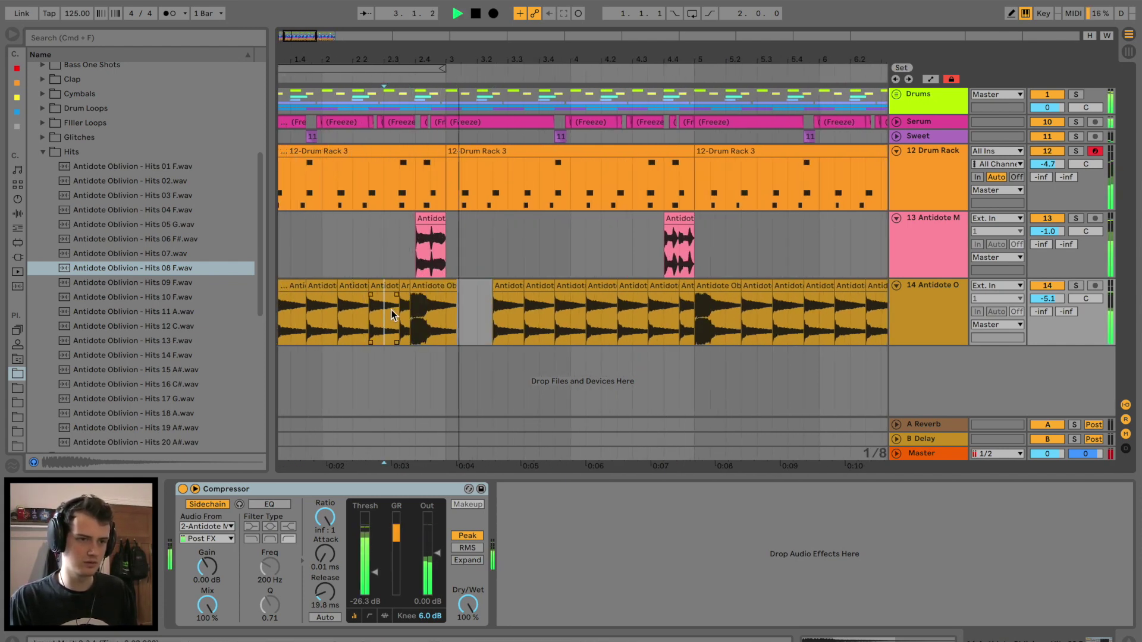
{"action": "left_click_drag", "start_coordinate": [407, 60], "coordinate": [409, 78]}
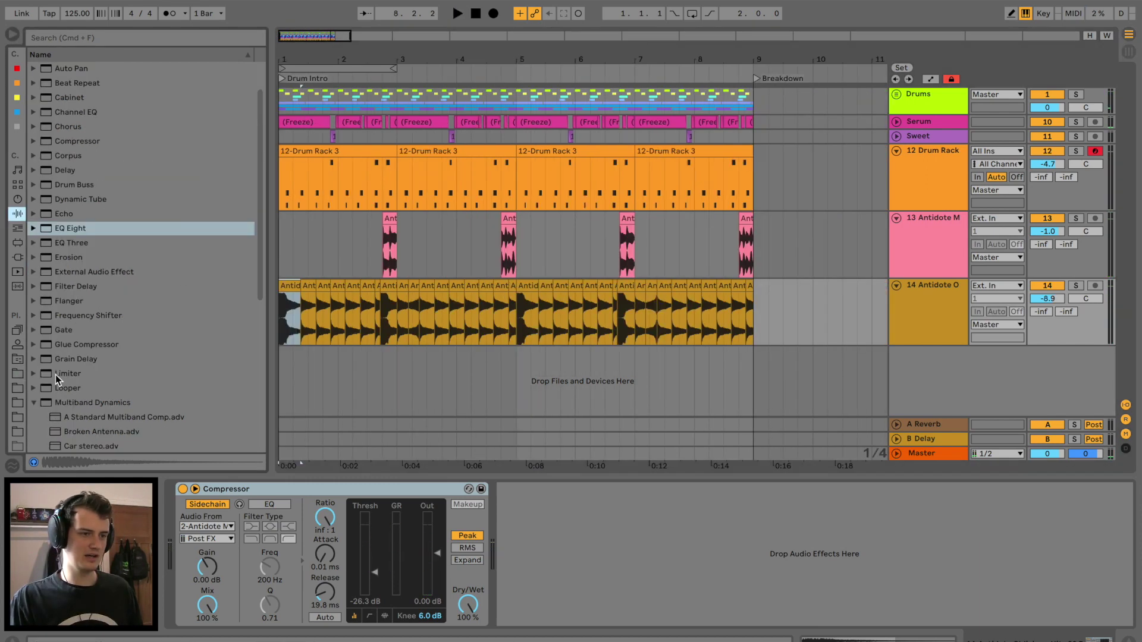
Add Grain Delay to the 14 Antidote O track with pitch 12.0, frequency 150 Hz, feedback 4.5%, delay 4 and 28% dry/wet, listening to it soloed
{"action": "left_click", "coordinate": [77, 360]}
{"action": "left_click_drag", "start_coordinate": [207, 342], "coordinate": [390, 321]}
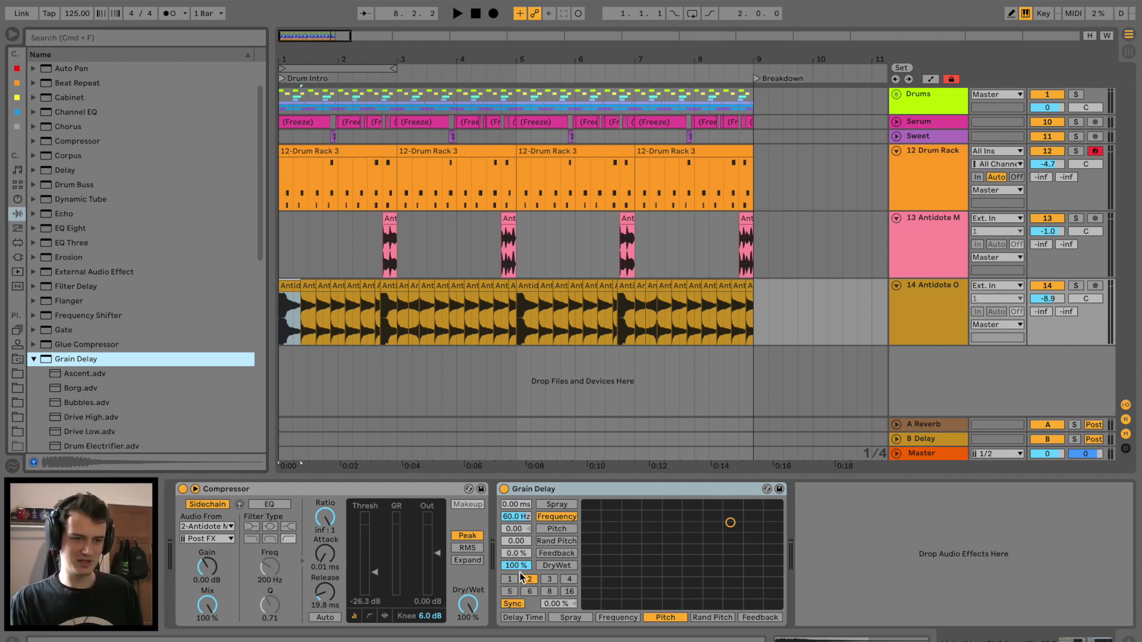
{"action": "left_click_drag", "start_coordinate": [514, 566], "coordinate": [514, 581]}
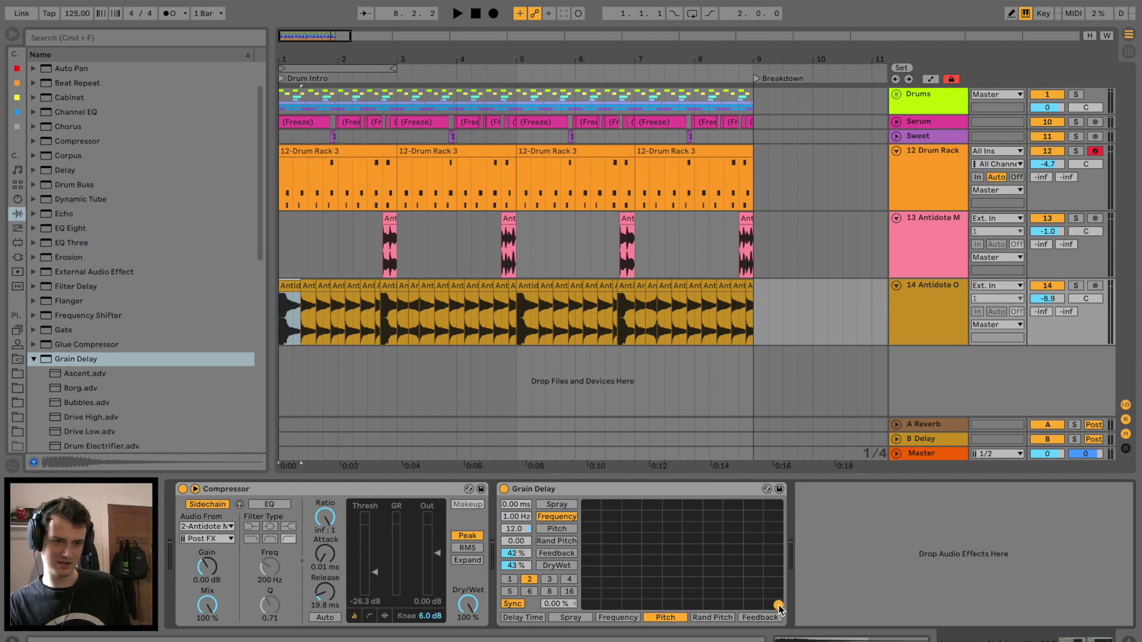
{"action": "key", "text": "space"}
{"action": "left_click", "coordinate": [1075, 286]}
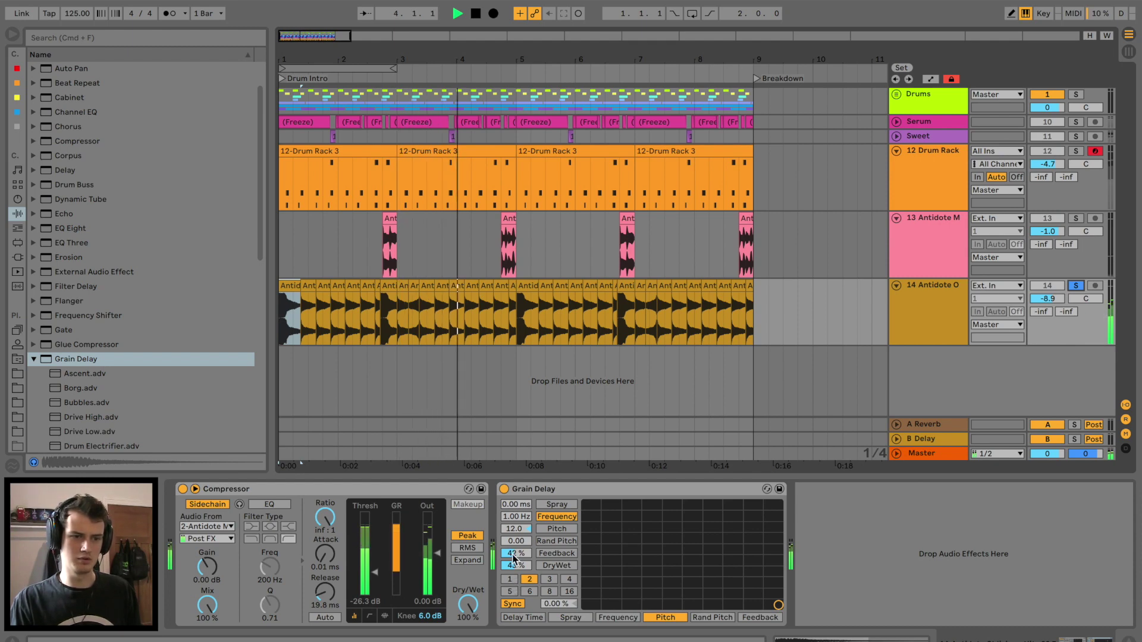
{"action": "left_click_drag", "start_coordinate": [512, 554], "coordinate": [518, 532]}
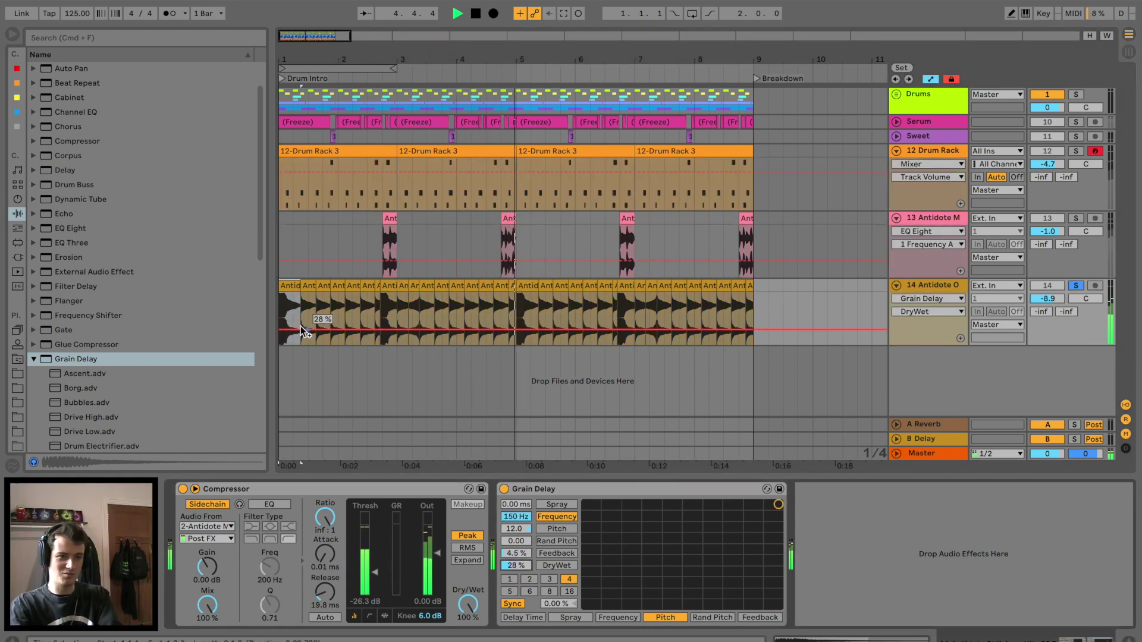
Automate the Grain Delay dry/wet to rise from 28% into late bar 2 and drop back, repeated every two bars, in its own automation lane
{"action": "left_click", "coordinate": [300, 331]}
{"action": "left_click", "coordinate": [390, 330]}
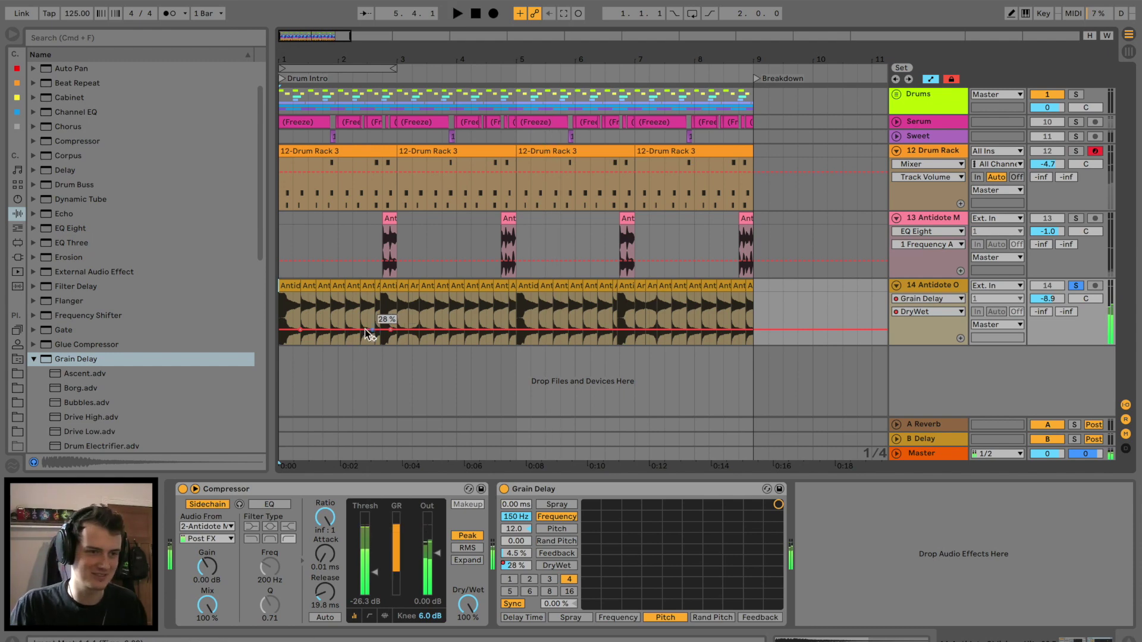
{"action": "key", "text": "space"}
{"action": "left_click_drag", "start_coordinate": [365, 328], "coordinate": [355, 315]}
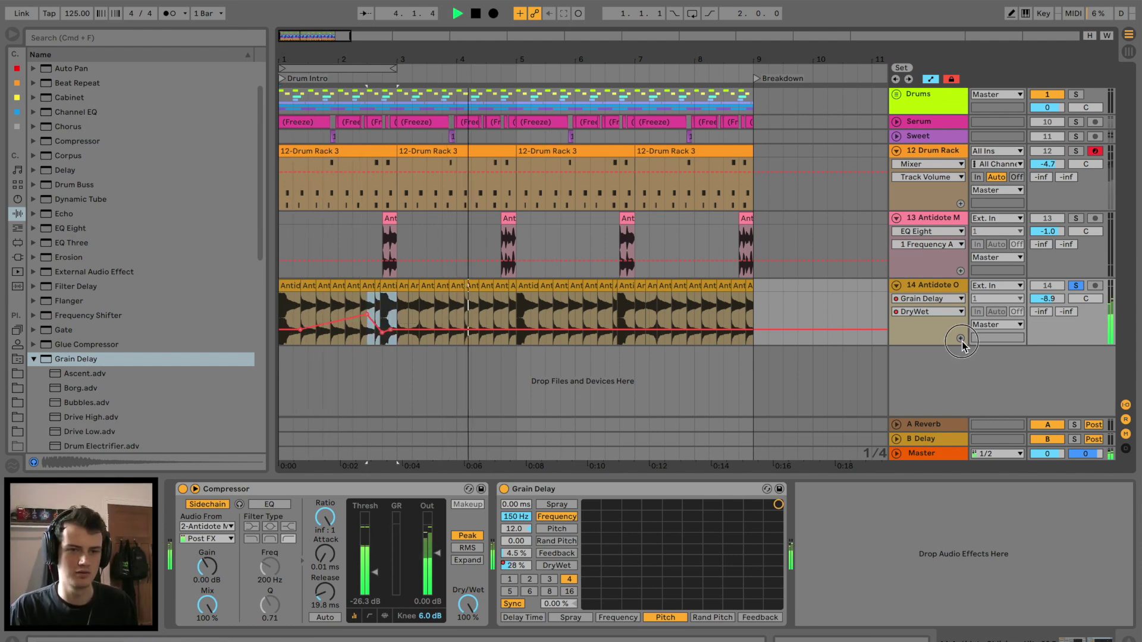
{"action": "left_click", "coordinate": [960, 338]}
{"action": "key", "text": "space"}
{"action": "left_click", "coordinate": [383, 361]}
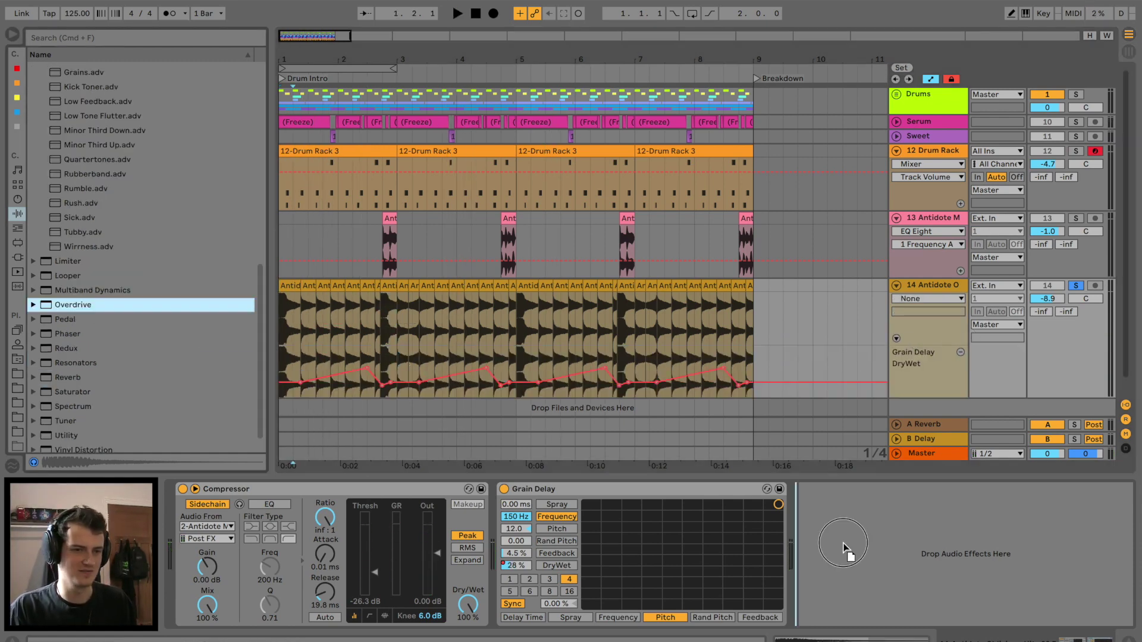
Add Overdrive ahead of the Compressor on the hit track, with the filter at 1.04 kHz, bandwidth 0.50 and 32% dry/wet
{"action": "left_click_drag", "start_coordinate": [773, 548], "coordinate": [779, 544]}
{"action": "left_click_drag", "start_coordinate": [404, 489], "coordinate": [898, 528]}
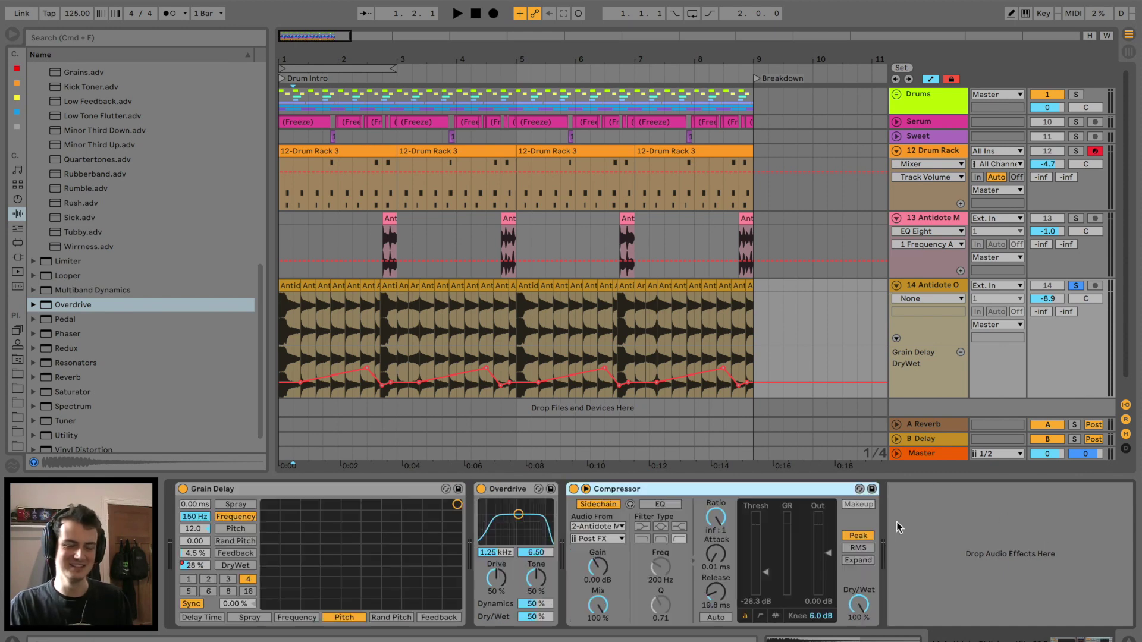
{"action": "key", "text": "space"}
{"action": "left_click_drag", "start_coordinate": [518, 514], "coordinate": [516, 540]}
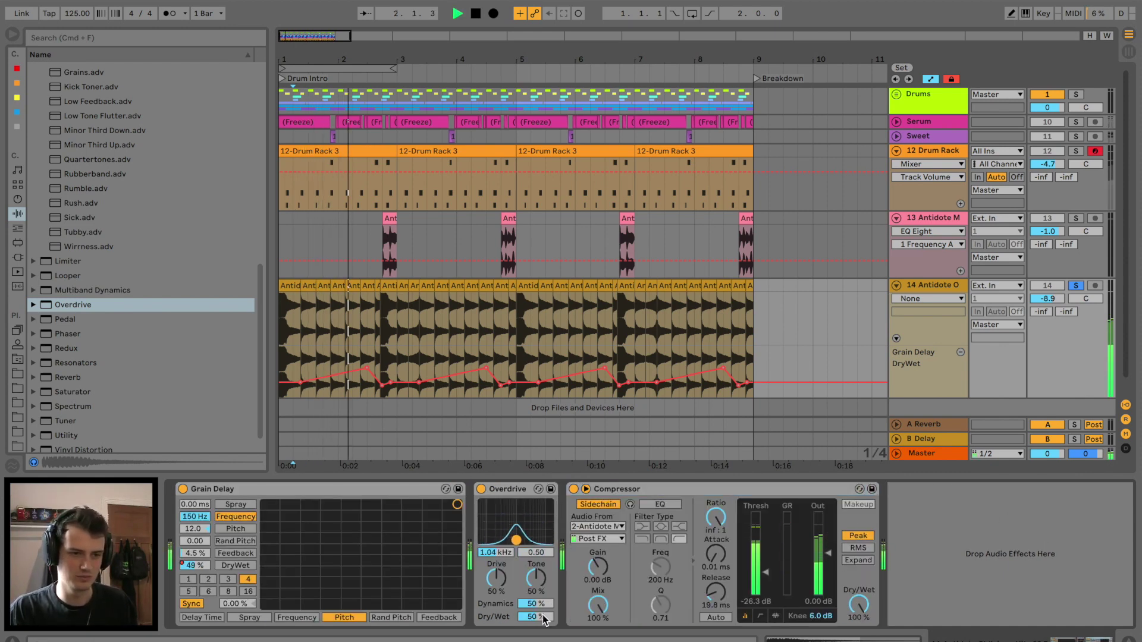
{"action": "left_click_drag", "start_coordinate": [545, 620], "coordinate": [544, 632]}
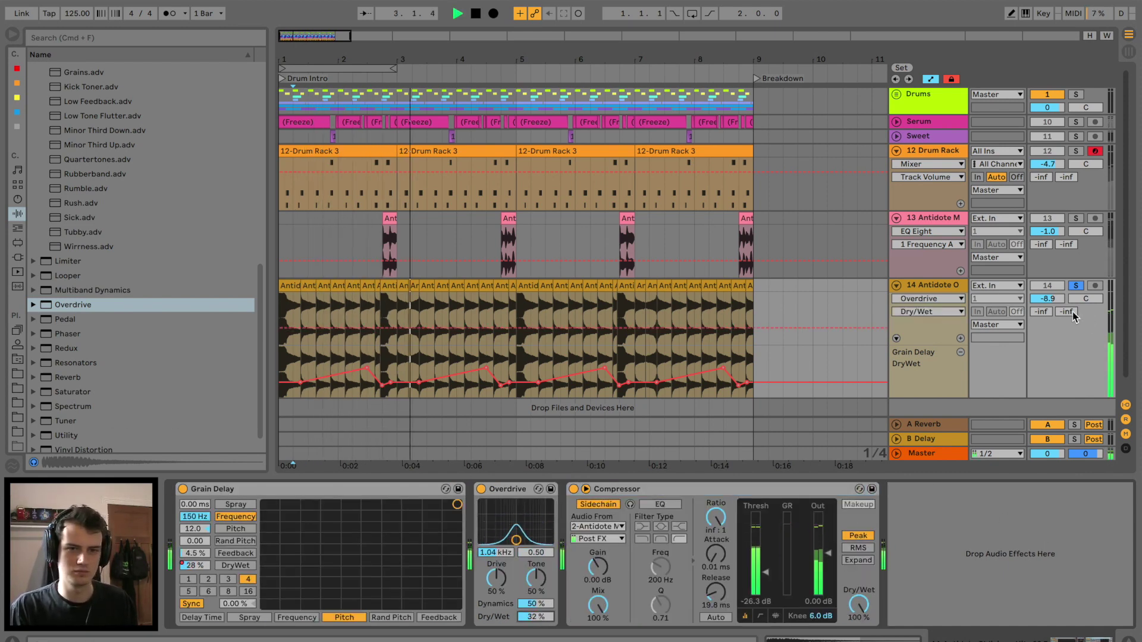
Set the hit track's A Reverb send to -15.0 dB, unsolo the track and play the intro with everything else
{"action": "left_click_drag", "start_coordinate": [1042, 312], "coordinate": [1042, 286]}
{"action": "left_click", "coordinate": [1074, 286]}
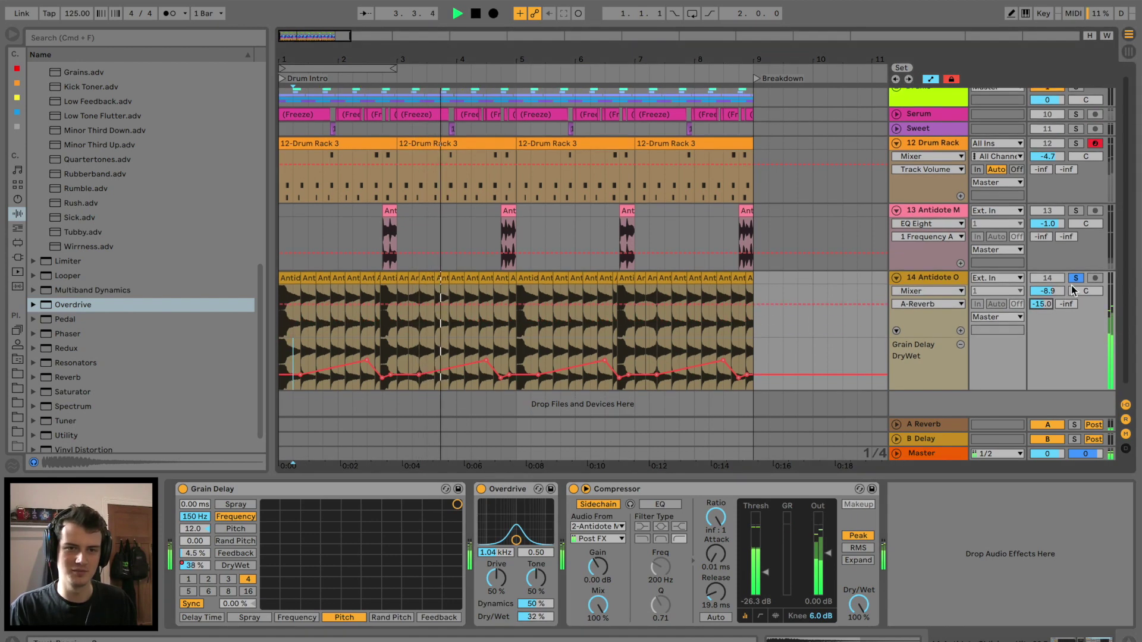
{"action": "scroll", "coordinate": [284, 288], "scroll_direction": "up", "scroll_amount": 1}
{"action": "key", "text": "space"}
{"action": "left_click", "coordinate": [284, 278]}
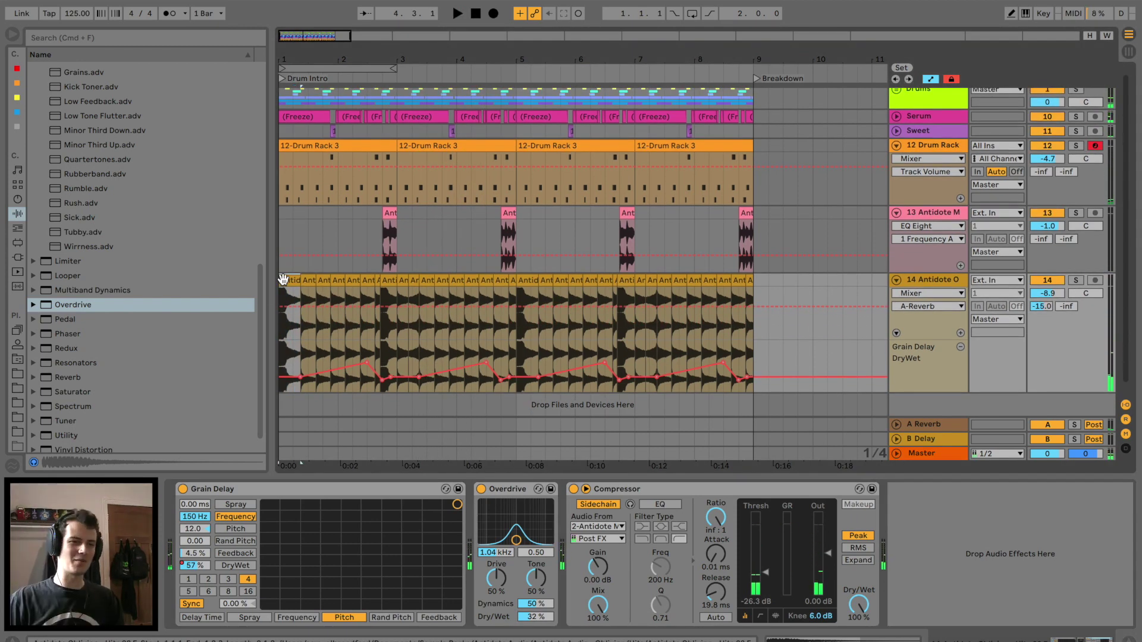
{"action": "key", "text": "space"}
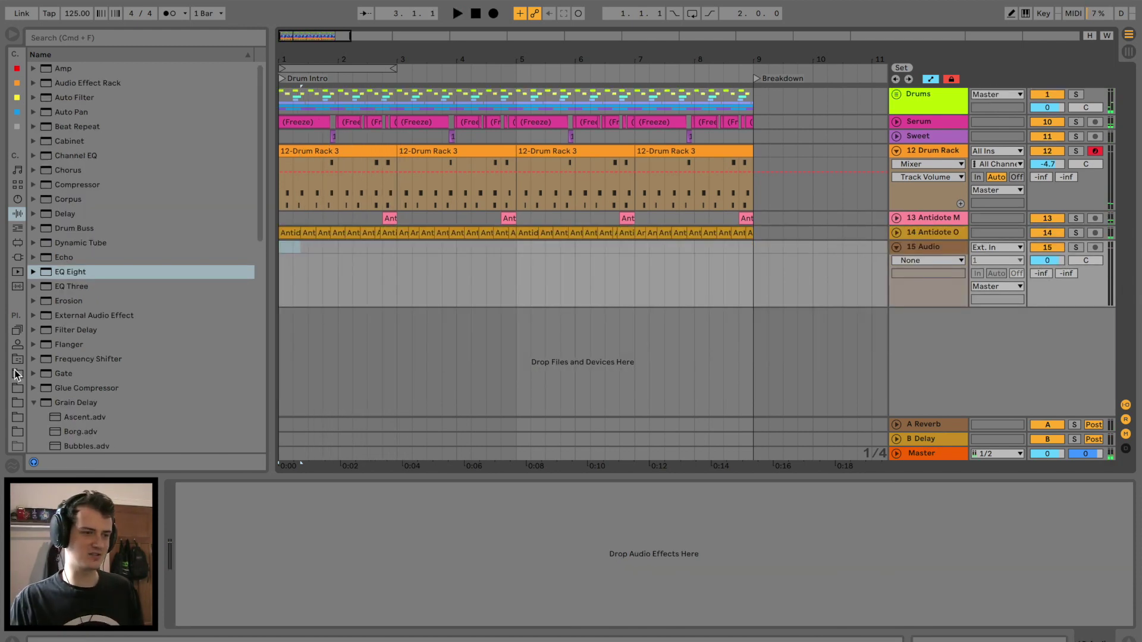
Collapse the Hits and Antidote Audio - Oblivion sample folders and open the Antidote Audio - Saviors vocal pack
{"action": "left_click", "coordinate": [17, 374]}
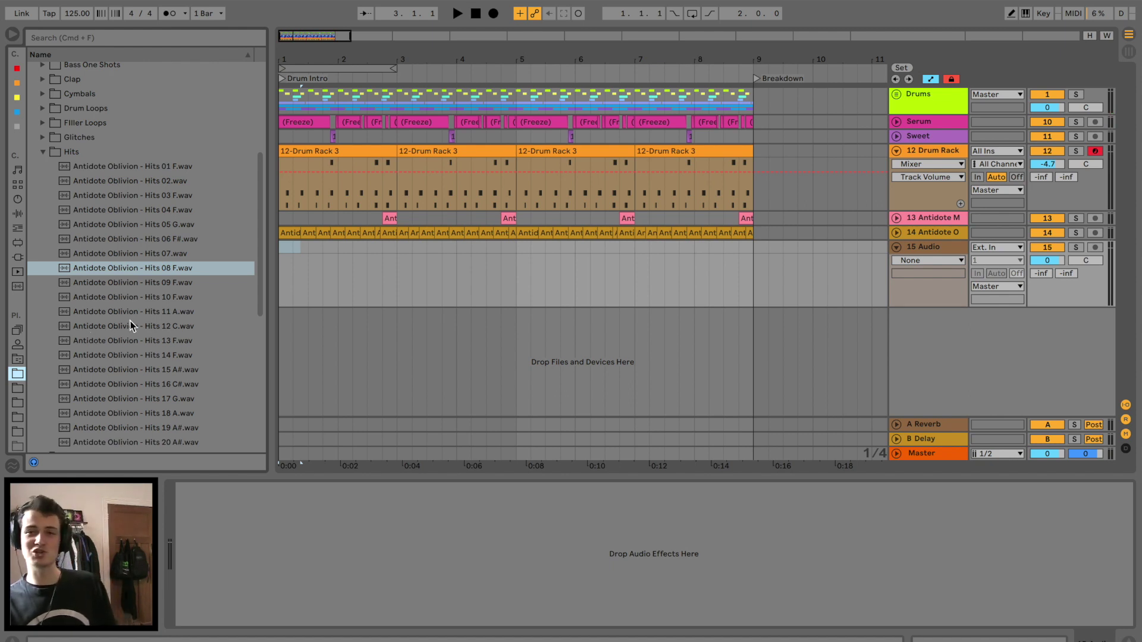
{"action": "scroll", "coordinate": [143, 291], "scroll_direction": "up", "scroll_amount": 5}
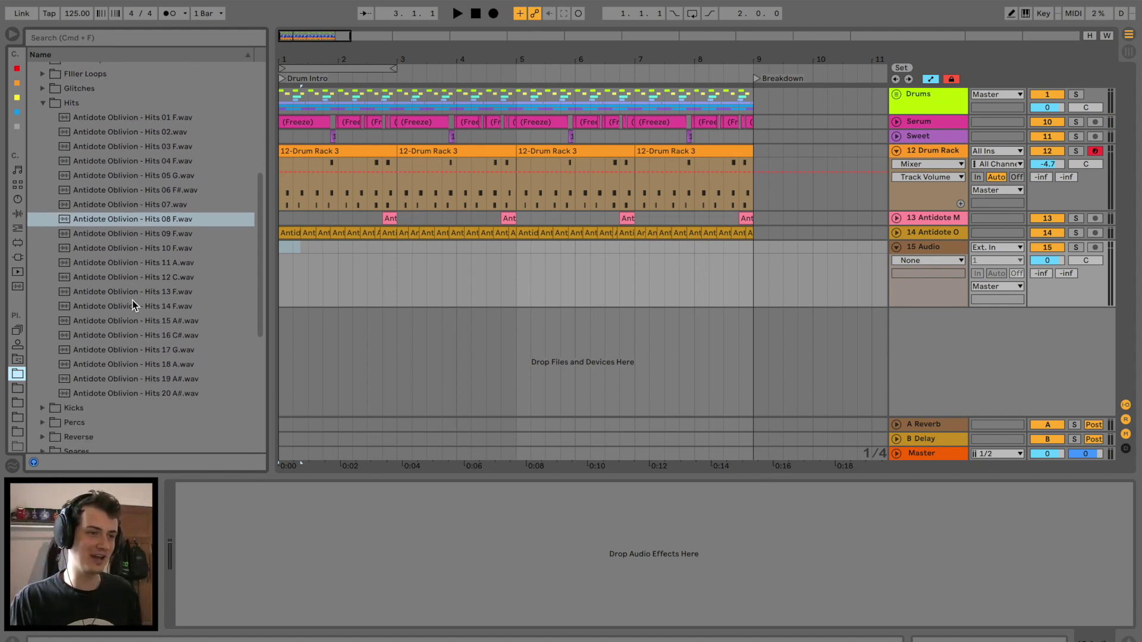
{"action": "left_click", "coordinate": [44, 233]}
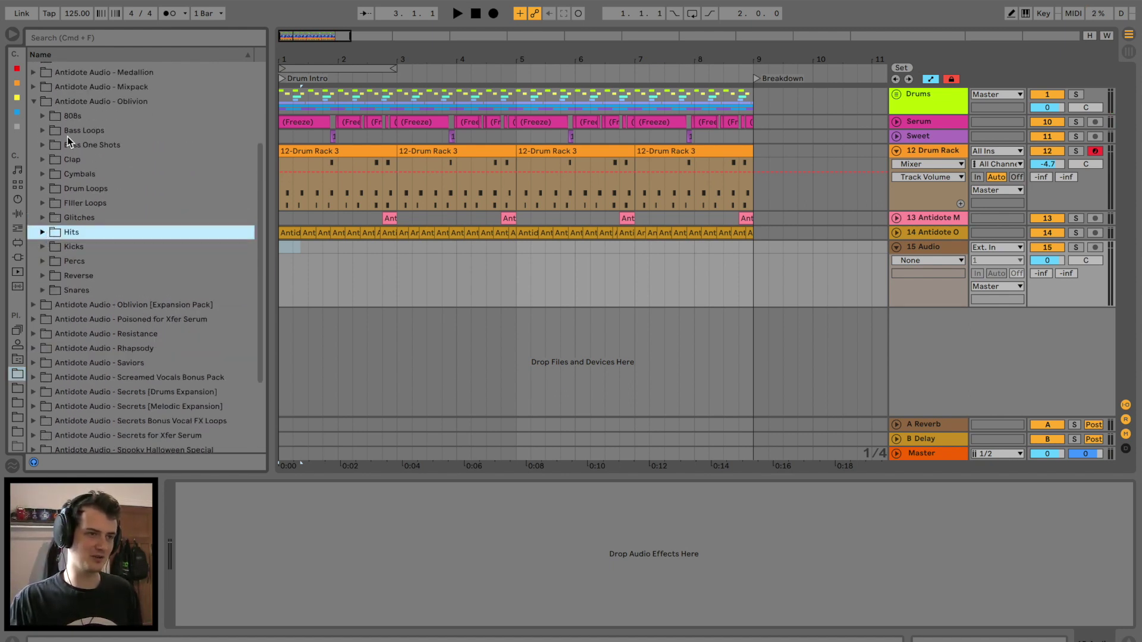
{"action": "left_click", "coordinate": [34, 103]}
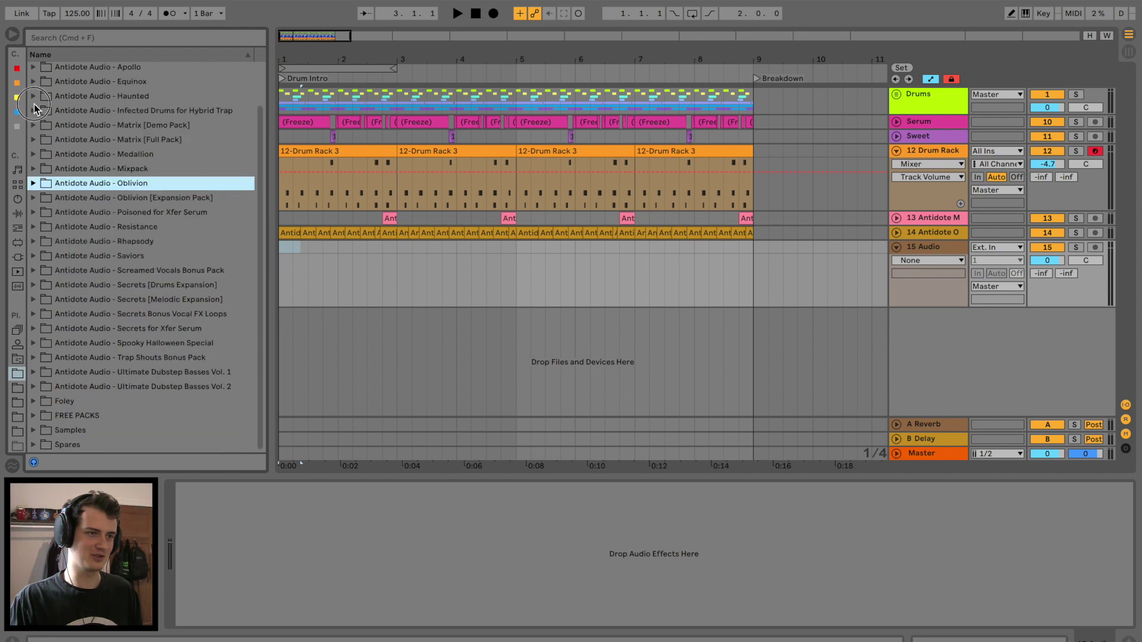
{"action": "left_click", "coordinate": [33, 256]}
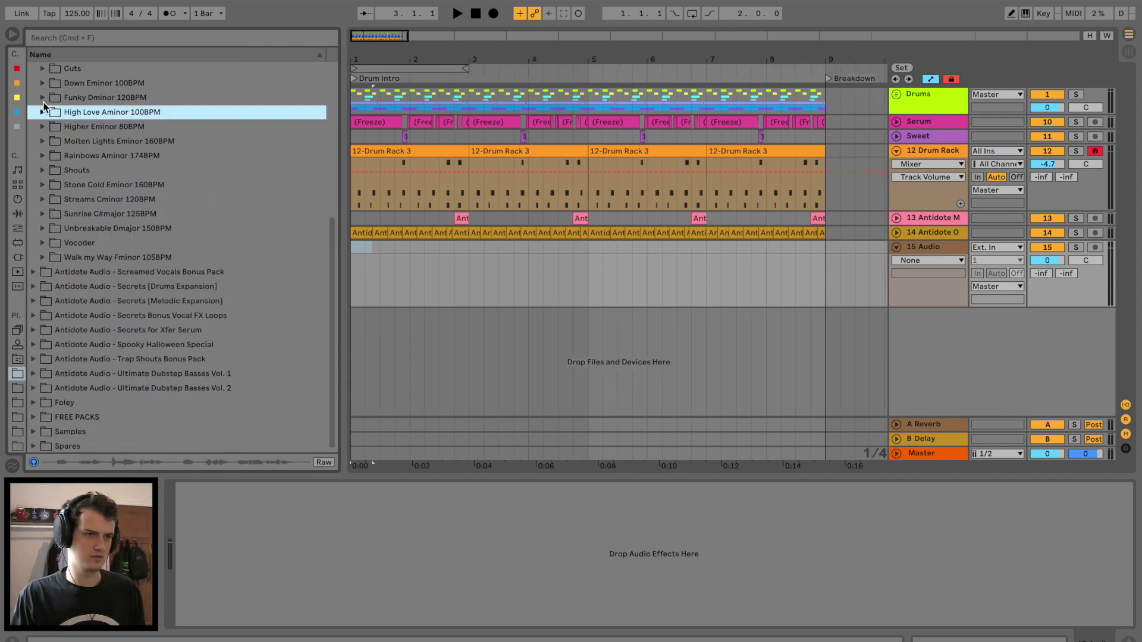
Place 120BPM Dmin - Funky Phrase 4 Main.wav from the Funky Dminor 120BPM folder at bar 1 of track 15 and play it
{"action": "left_click", "coordinate": [43, 97]}
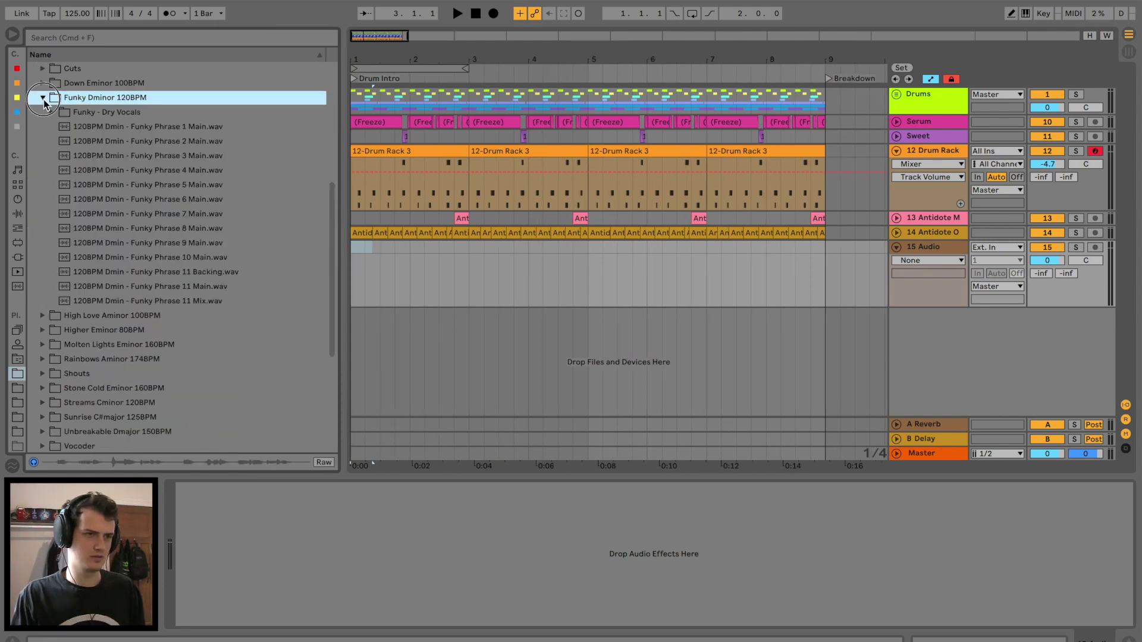
{"action": "left_click", "coordinate": [99, 173]}
{"action": "left_click_drag", "start_coordinate": [154, 172], "coordinate": [395, 244]}
{"action": "key", "text": "space"}
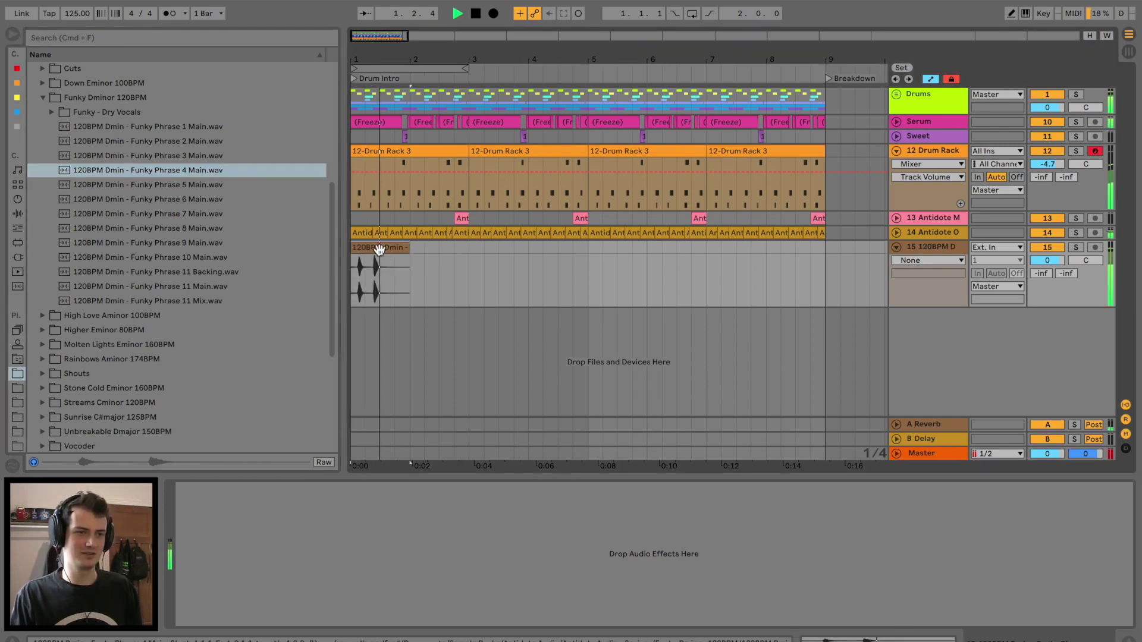
Warp the Funky Phrase 4 clip so its two vocal hits land on 1.1.3 and 1.2.3, and play it
{"action": "double_click", "coordinate": [380, 248]}
{"action": "left_click_drag", "start_coordinate": [604, 523], "coordinate": [602, 522]}
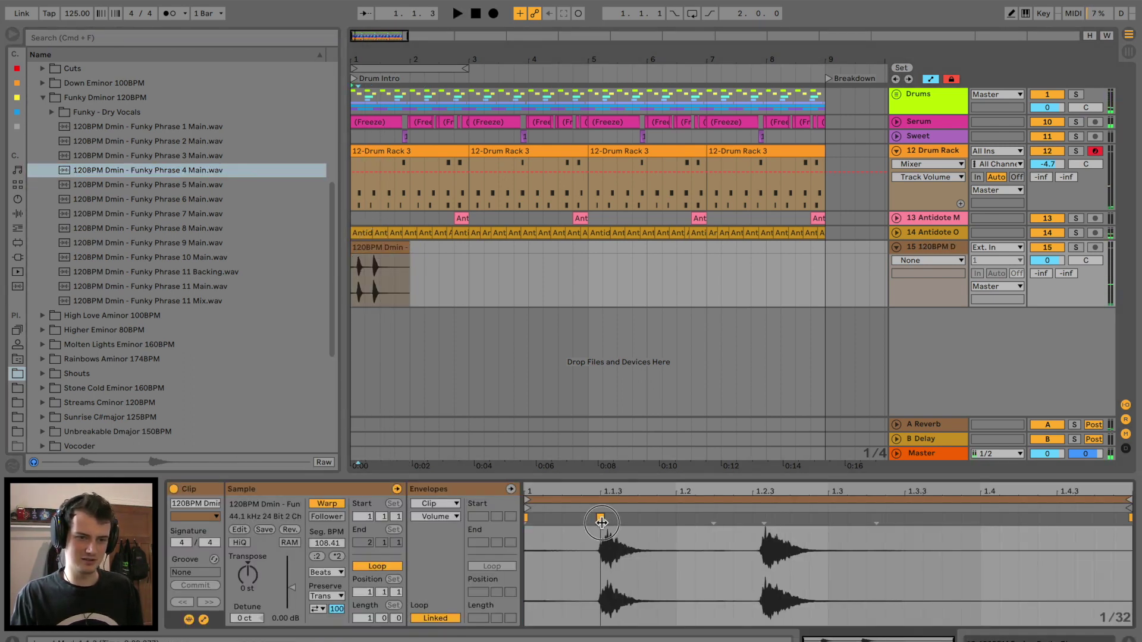
{"action": "left_click_drag", "start_coordinate": [764, 519], "coordinate": [754, 519]}
{"action": "key", "text": "space"}
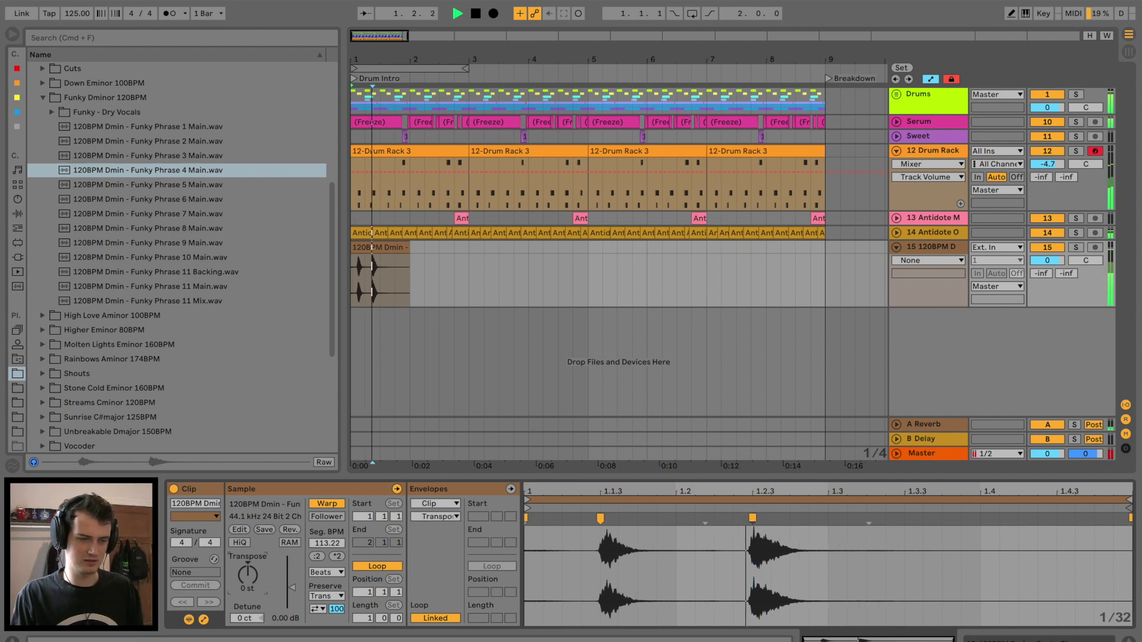
Try transposing the Funky Phrase 4 clip and switching its warp mode to Re-Pitch
{"action": "mouse_move", "coordinate": [248, 586]}
{"action": "left_mouse_down"}
{"action": "mouse_move", "coordinate": [248, 562]}
{"action": "mouse_move", "coordinate": [249, 599]}
{"action": "left_mouse_up"}
{"action": "key", "text": "space"}
{"action": "key", "text": "space"}
{"action": "left_click", "coordinate": [326, 572]}
{"action": "left_click", "coordinate": [327, 613]}
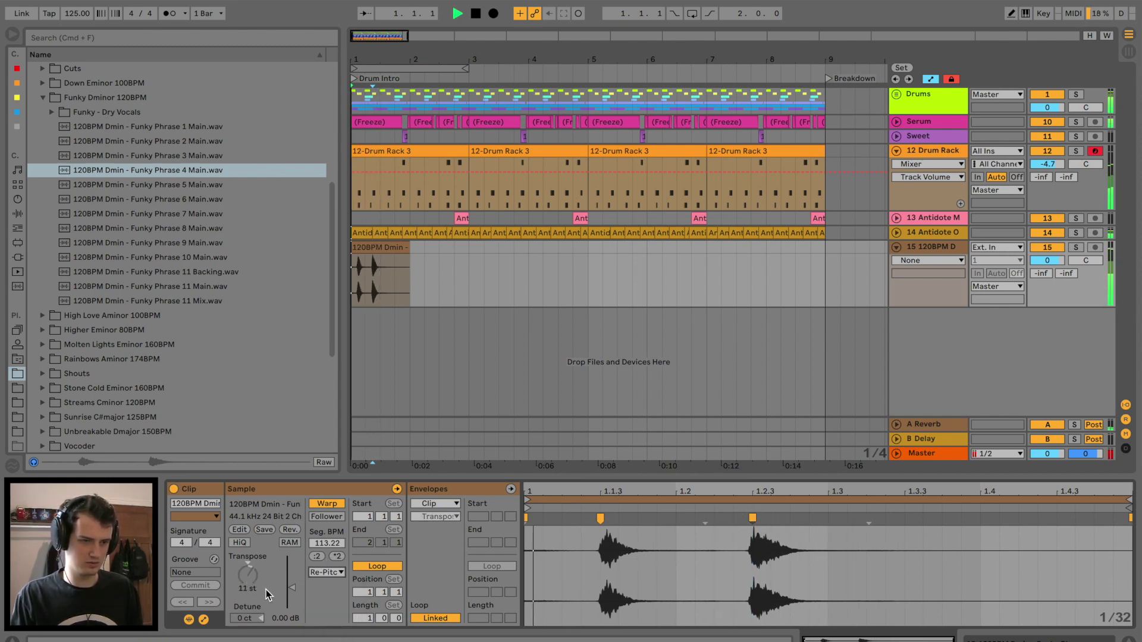
Set the Funky Phrase 4 clip to Complex warp mode, transpose it -12 semitones and audition it in the mix
{"action": "left_click", "coordinate": [326, 572]}
{"action": "left_click", "coordinate": [327, 585]}
{"action": "mouse_move", "coordinate": [247, 575]}
{"action": "left_mouse_down"}
{"action": "mouse_move", "coordinate": [248, 595]}
{"action": "mouse_move", "coordinate": [245, 584]}
{"action": "left_mouse_up"}
{"action": "key", "text": "space"}
{"action": "key", "text": "space"}
{"action": "key", "text": "space"}
{"action": "key", "text": "space"}
{"action": "key", "text": "space"}
{"action": "key", "text": "space"}
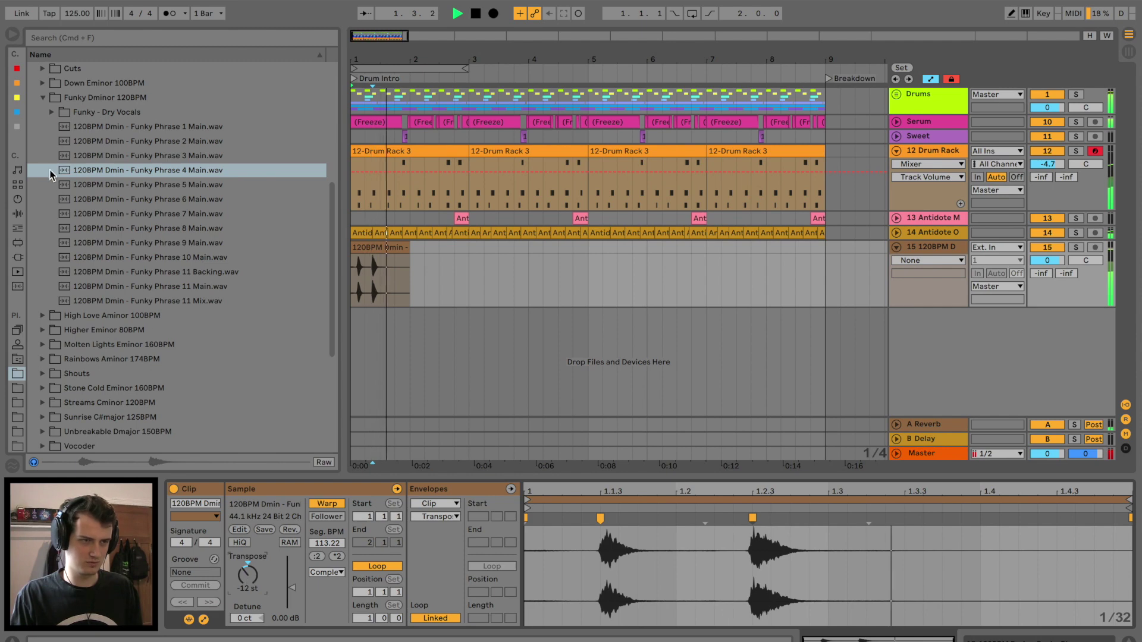
Add EQ Three to the Funky Phrase 4 track, turn down its low gain and play the result
{"action": "left_click", "coordinate": [18, 213]}
{"action": "left_click", "coordinate": [71, 286]}
{"action": "left_click_drag", "start_coordinate": [72, 286], "coordinate": [364, 582]}
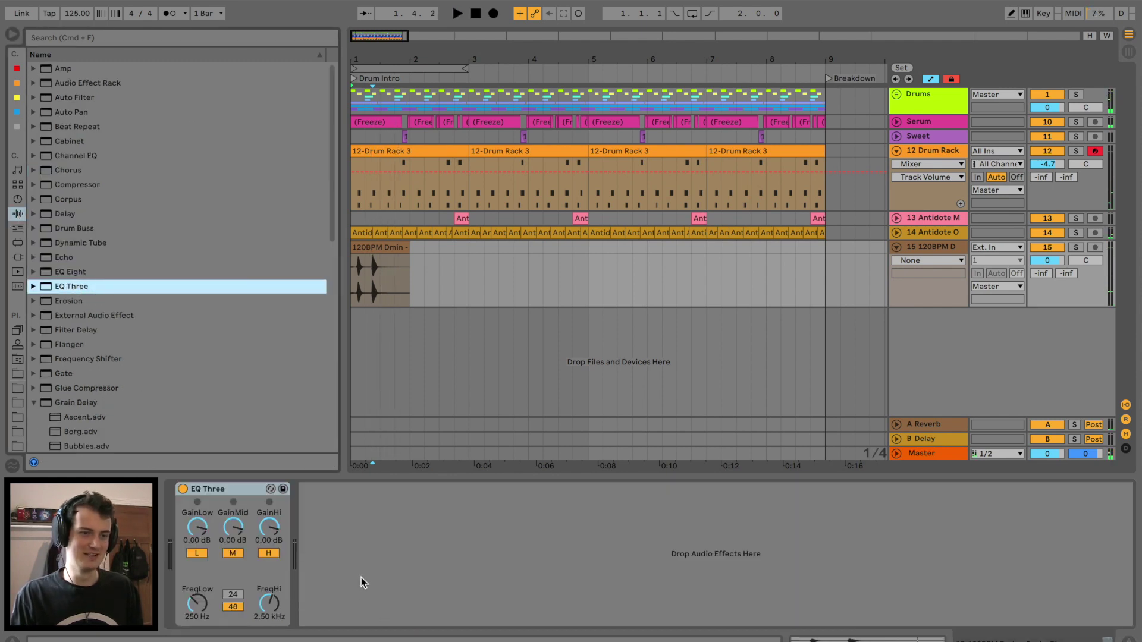
{"action": "left_click_drag", "start_coordinate": [197, 527], "coordinate": [196, 598]}
{"action": "key", "text": "space"}
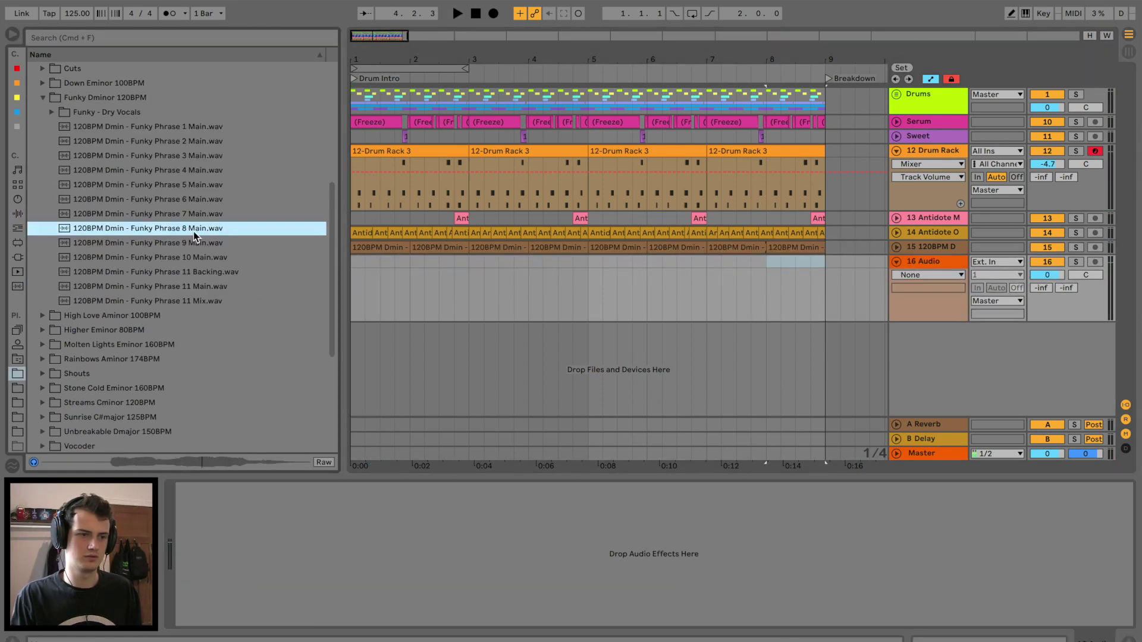
Place 120BPM Dmin - Funky Phrase 8 Main.wav at bar 1 of track 16, use Complex warping transposed 3 semitones, and play it
{"action": "left_click_drag", "start_coordinate": [332, 267], "coordinate": [370, 262]}
{"action": "left_click", "coordinate": [370, 263]}
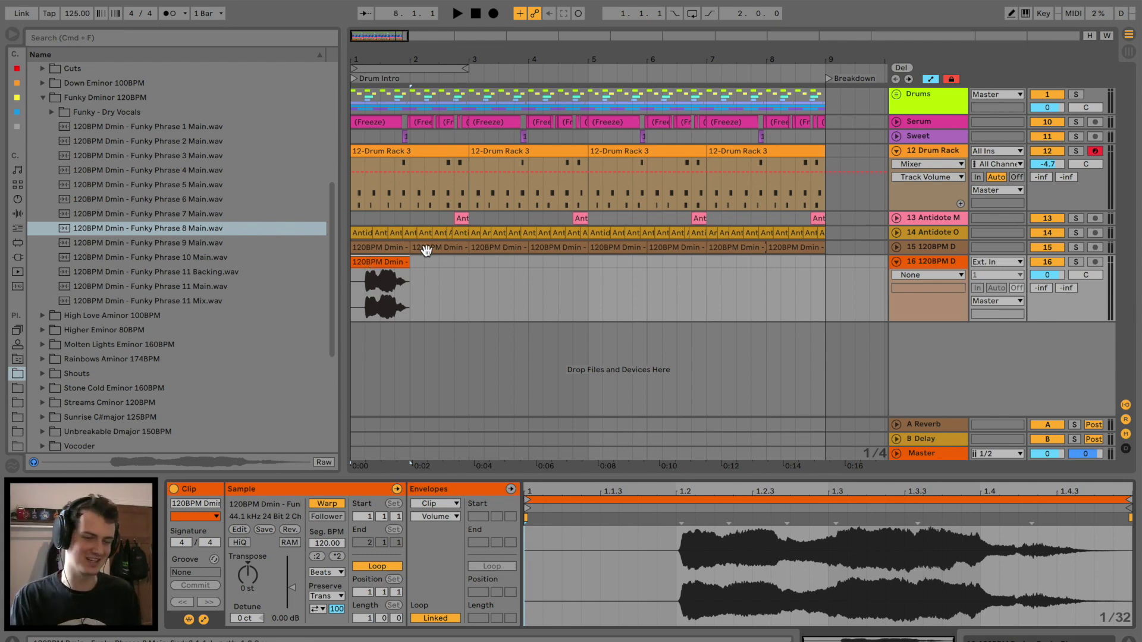
{"action": "key", "text": "space"}
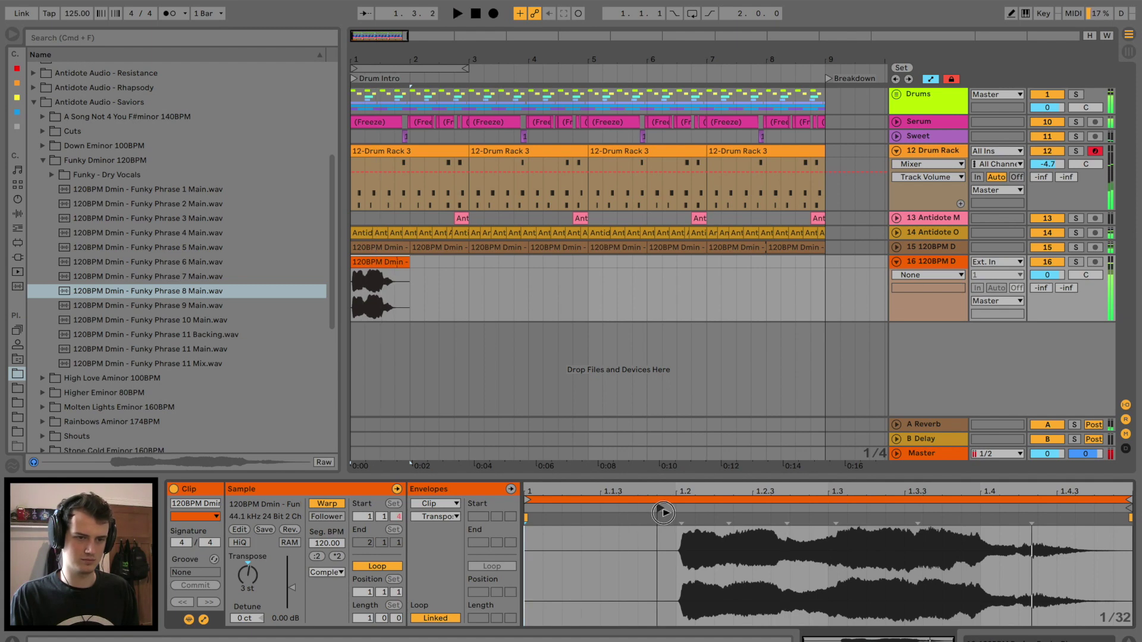
Add a warp marker at the Funky Phrase 8 vocal's onset, align it to 1.2 and play the clip
{"action": "double_click", "coordinate": [680, 521]}
{"action": "left_click_drag", "start_coordinate": [680, 521], "coordinate": [676, 520]}
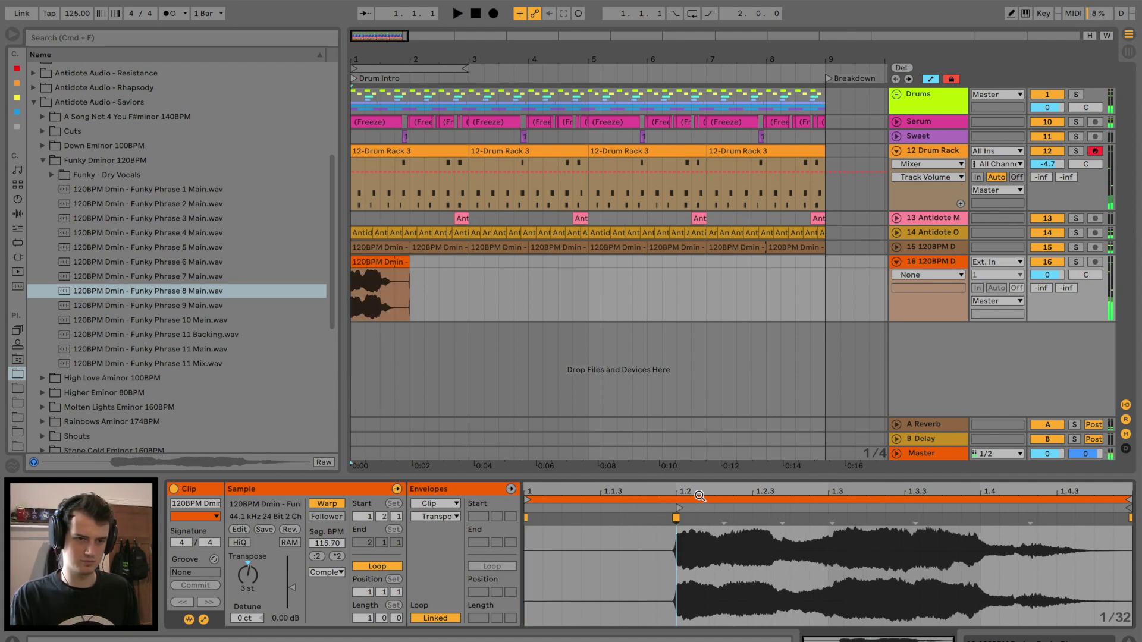
{"action": "key", "text": "space"}
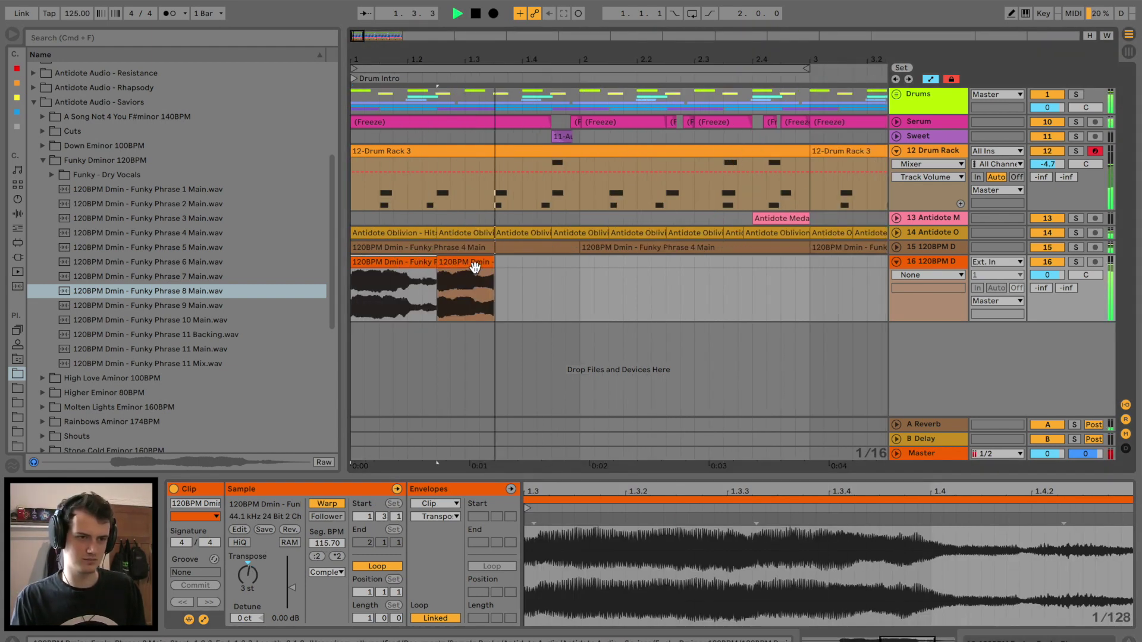
Repeat the short Funky Phrase 8 slice after an eighth-note gap at 1.3, and paste a copy of the opening slice at 1.4
{"action": "left_click_drag", "start_coordinate": [485, 262], "coordinate": [512, 267]}
{"action": "key", "text": "super+d"}
{"action": "left_click", "coordinate": [391, 261]}
{"action": "left_click", "coordinate": [407, 262]}
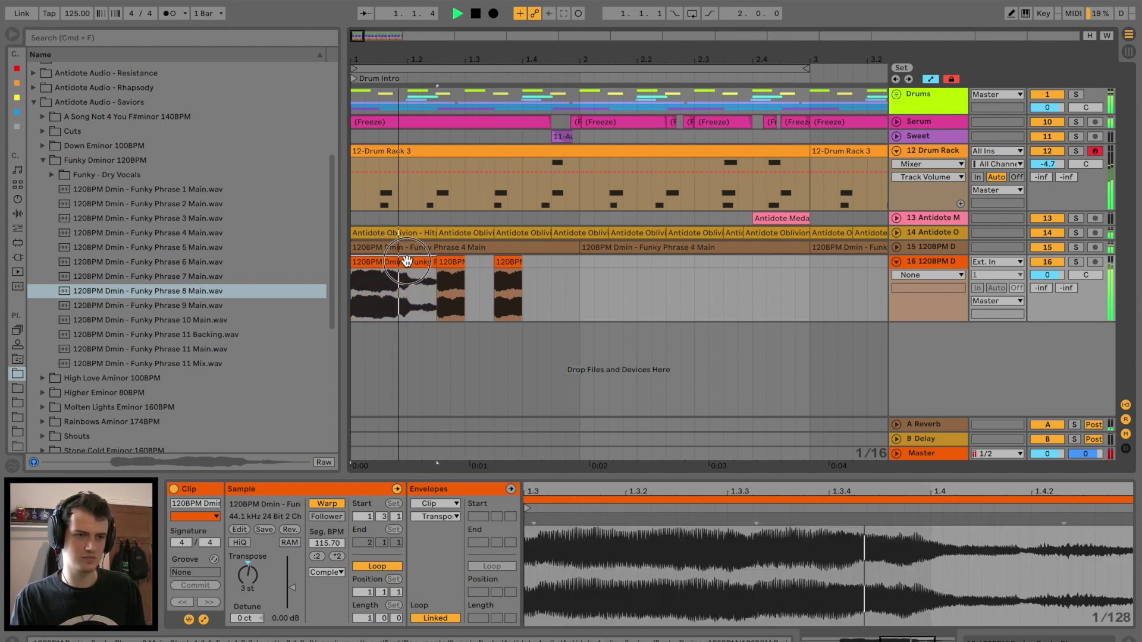
{"action": "key", "text": "super+c"}
{"action": "left_click", "coordinate": [523, 275]}
{"action": "key", "text": "super+v"}
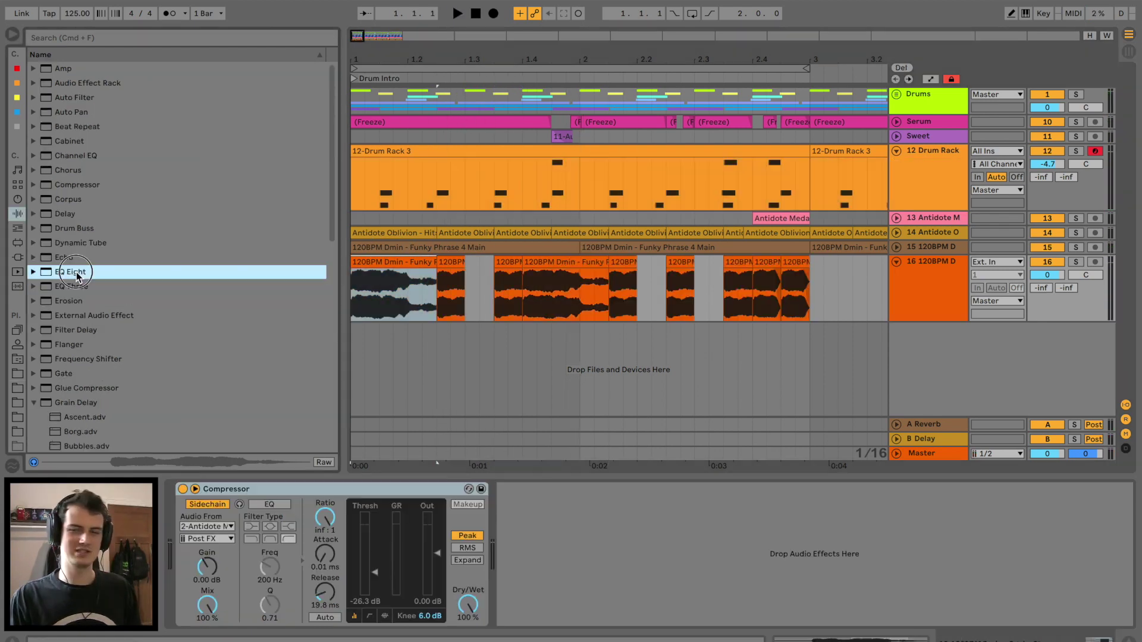
Add EQ Eight before the Compressor on track 16, with a low cut and a -7.07 dB dip at 918 Hz, auditioning it in playback
{"action": "left_click_drag", "start_coordinate": [70, 272], "coordinate": [211, 562]}
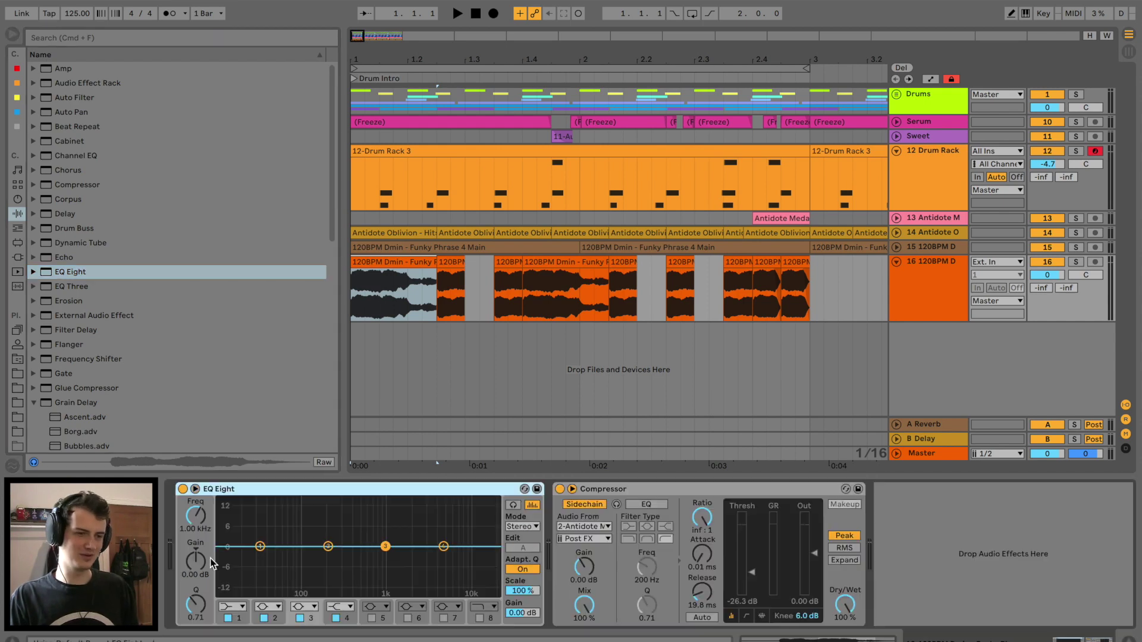
{"action": "left_click", "coordinate": [243, 607]}
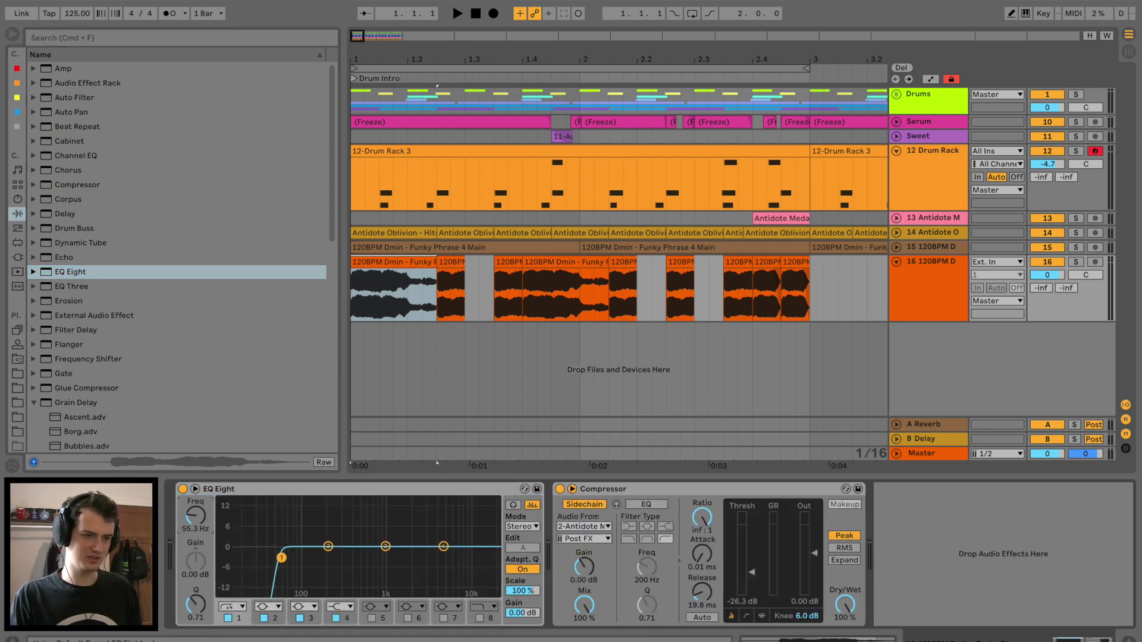
{"action": "key", "text": "space"}
{"action": "left_click_drag", "start_coordinate": [282, 558], "coordinate": [382, 550]}
{"action": "key", "text": "space"}
{"action": "key", "text": "space"}
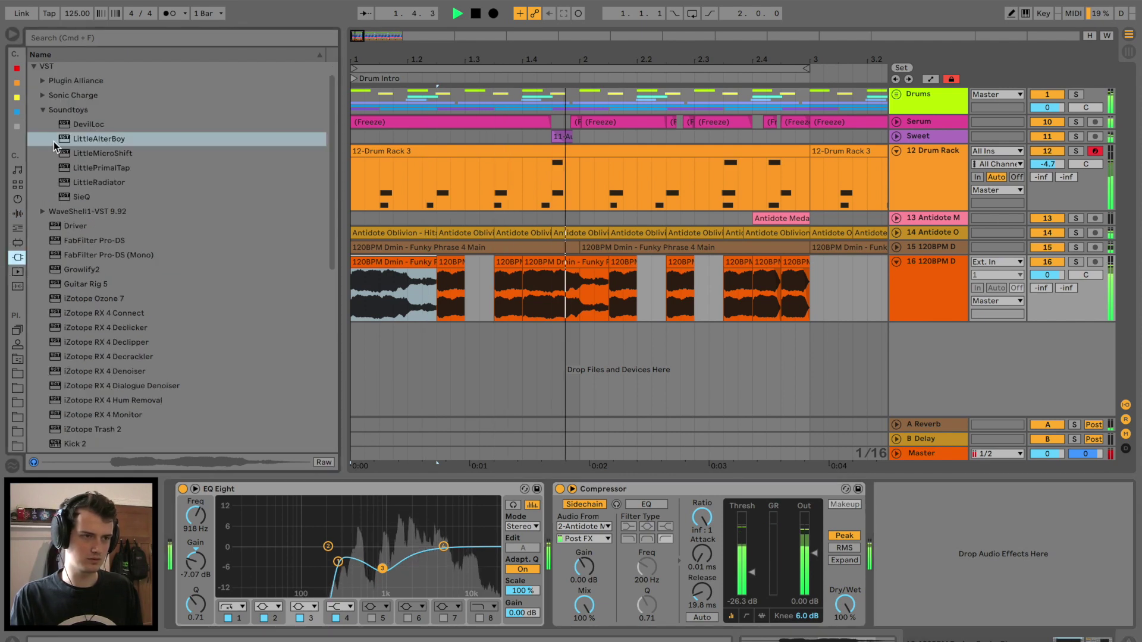
Add LittleAlterBoy between EQ Eight and the Compressor on track 16, raising pitch, formant and drive and lowering the mix during playback
{"action": "left_click_drag", "start_coordinate": [92, 140], "coordinate": [565, 572]}
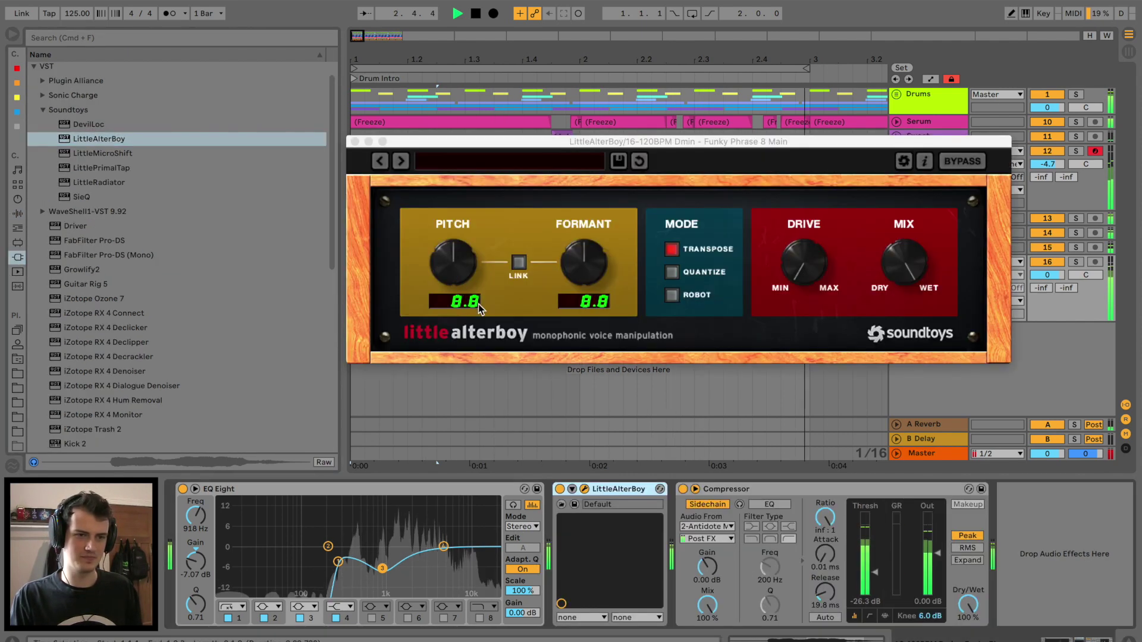
{"action": "left_click_drag", "start_coordinate": [462, 262], "coordinate": [466, 140]}
{"action": "left_click_drag", "start_coordinate": [589, 262], "coordinate": [580, 122]}
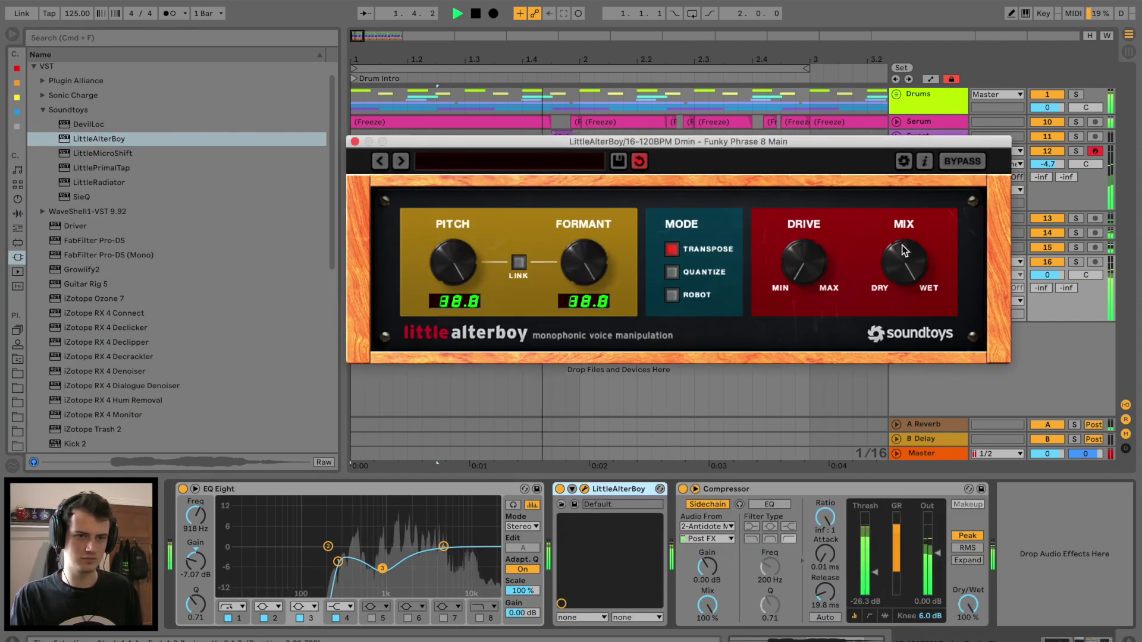
{"action": "left_click_drag", "start_coordinate": [902, 250], "coordinate": [894, 284]}
{"action": "left_click_drag", "start_coordinate": [816, 271], "coordinate": [818, 248]}
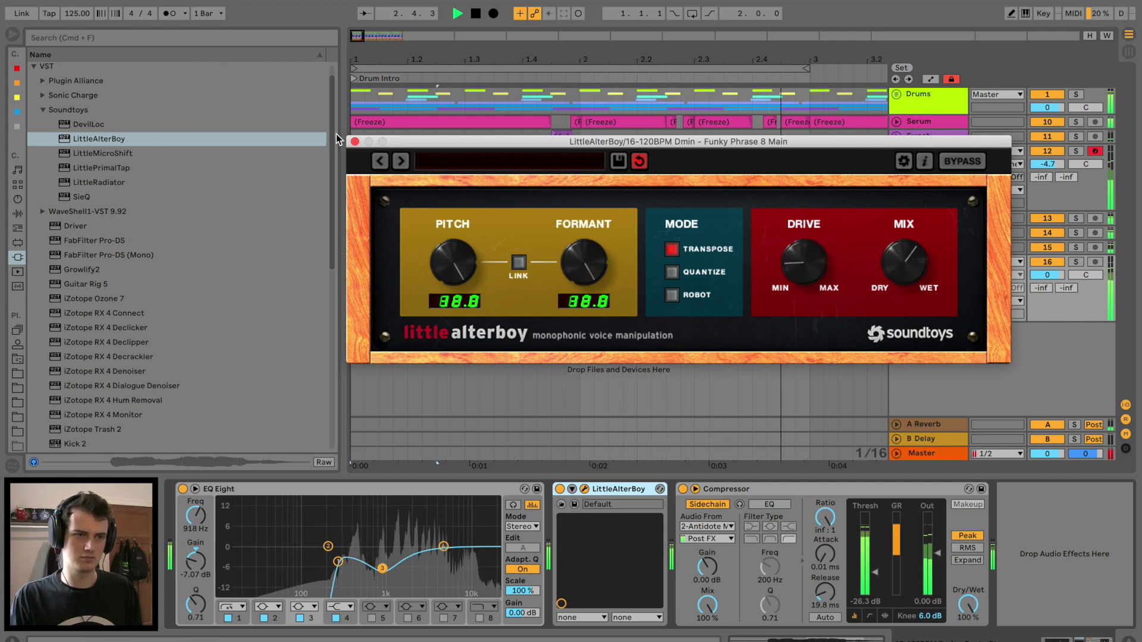
{"action": "left_click", "coordinate": [355, 142]}
{"action": "key", "text": "space"}
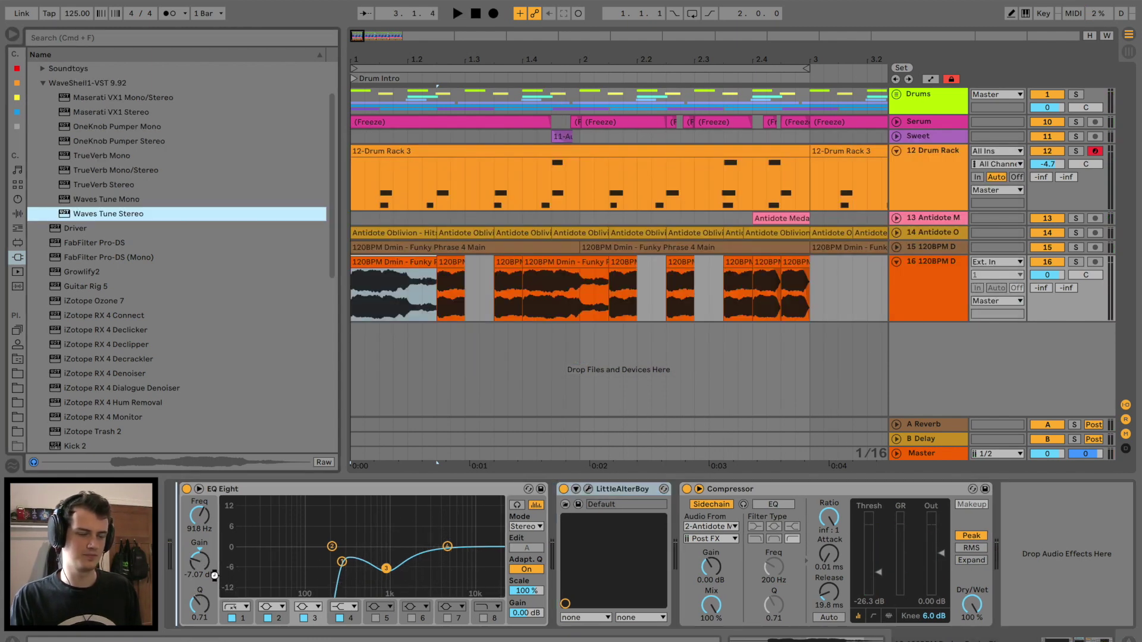
Add Waves Tune Stereo before EQ Eight on track 16, set its scale to F Natural Minor and scan the vocal in playback
{"action": "left_click_drag", "start_coordinate": [226, 574], "coordinate": [225, 574]}
{"action": "left_click_drag", "start_coordinate": [376, 580], "coordinate": [380, 578]}
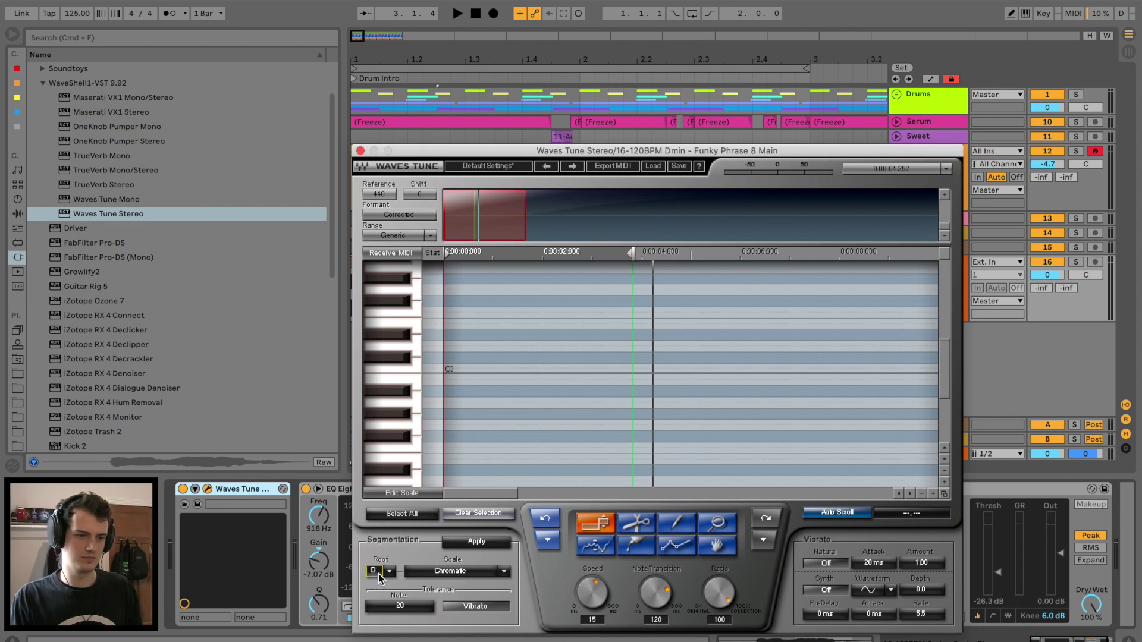
{"action": "scroll", "coordinate": [423, 576], "scroll_direction": "up", "scroll_amount": 2}
{"action": "key", "text": "space"}
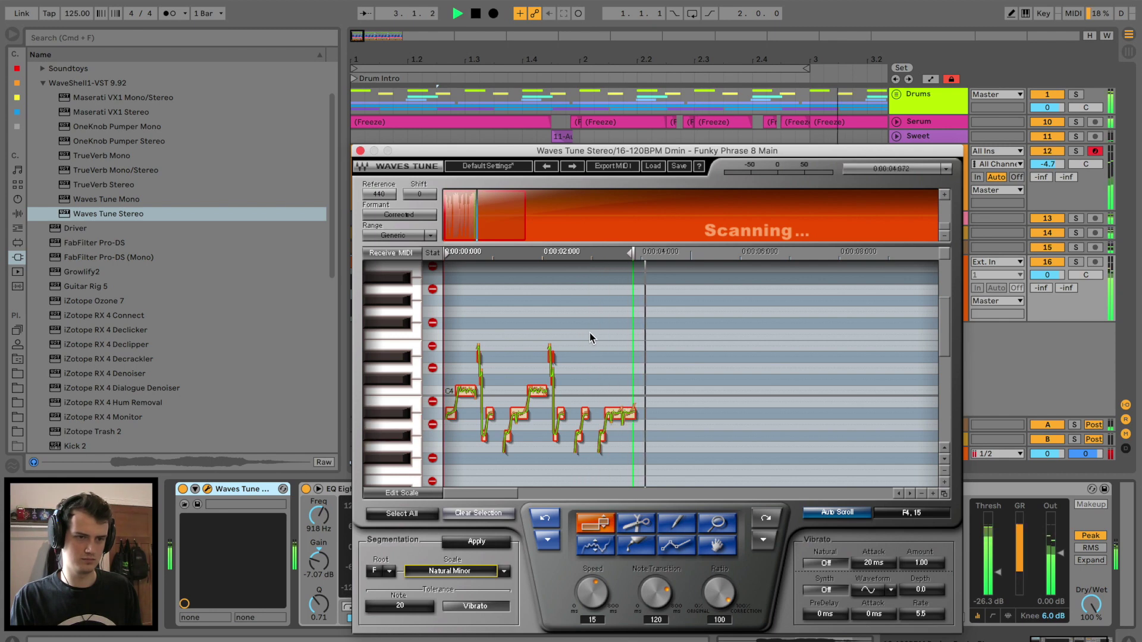
Set Waves Tune's Speed and Note Transition to 23 and audition the tuned vocal
{"action": "key", "text": "space"}
{"action": "mouse_move", "coordinate": [655, 593]}
{"action": "left_mouse_down"}
{"action": "mouse_move", "coordinate": [593, 589]}
{"action": "mouse_move", "coordinate": [592, 565]}
{"action": "mouse_move", "coordinate": [655, 590]}
{"action": "mouse_move", "coordinate": [655, 580]}
{"action": "left_mouse_up"}
{"action": "key", "text": "space"}
{"action": "key", "text": "space"}
{"action": "key", "text": "space"}
{"action": "key", "text": "space"}
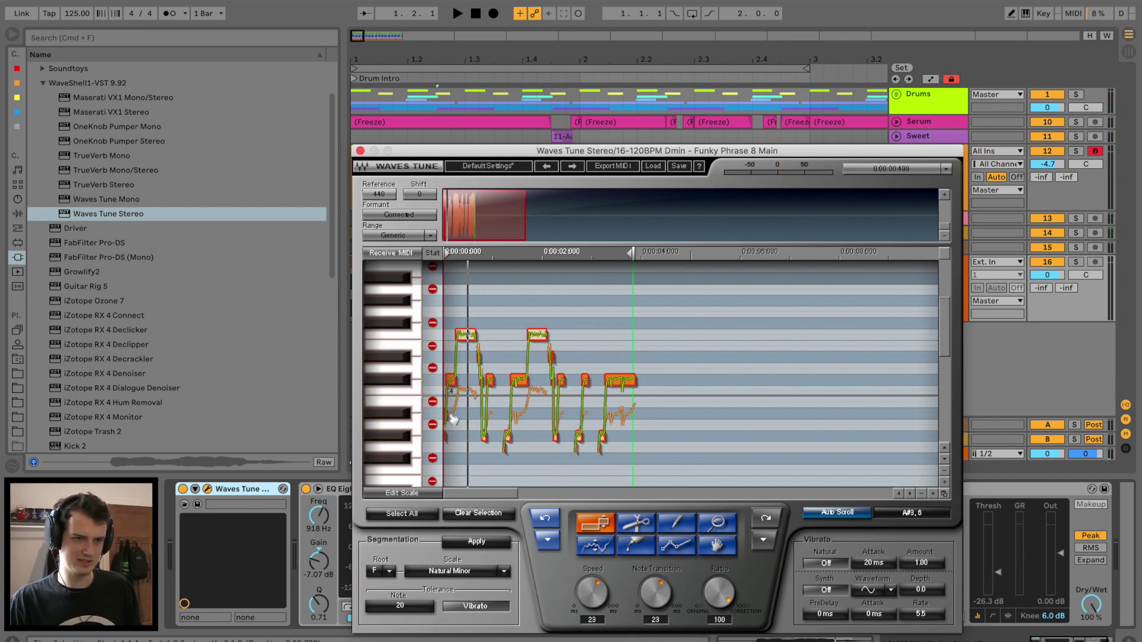
Place the lower vocal notes on C4 in Waves Tune and audition them
{"action": "left_click_drag", "start_coordinate": [453, 410], "coordinate": [454, 419]}
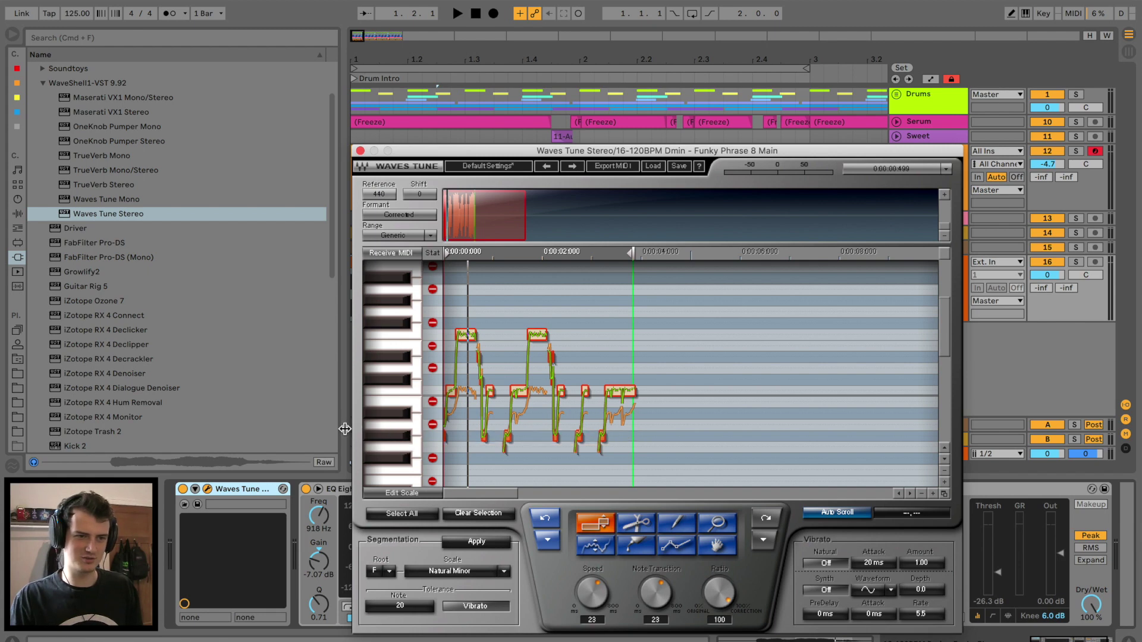
{"action": "key", "text": "super+z"}
{"action": "key", "text": "space"}
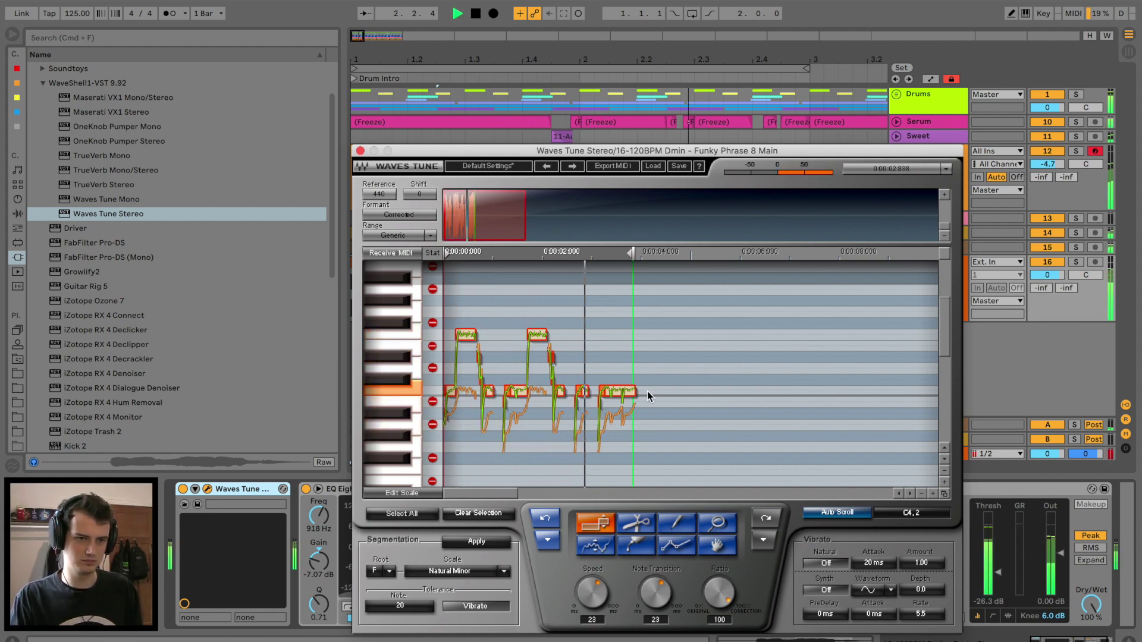
{"action": "key", "text": "space"}
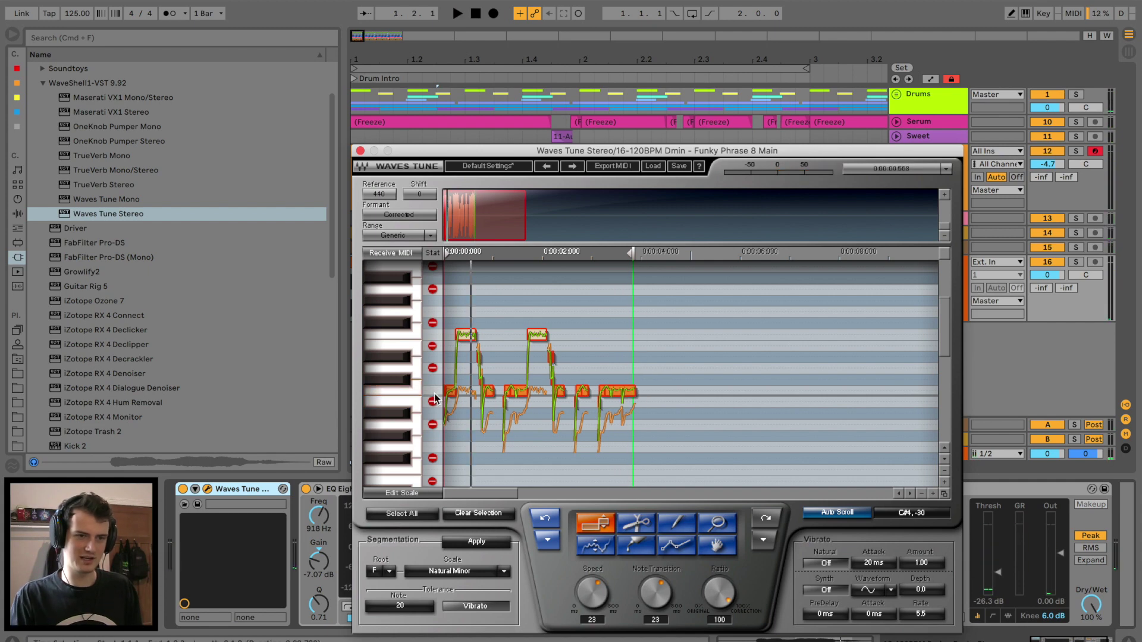
Move the two high vocal notes down to D#4, raise the C4 notes to F4 and play the result
{"action": "key", "text": "Down"}
{"action": "key", "text": "Down"}
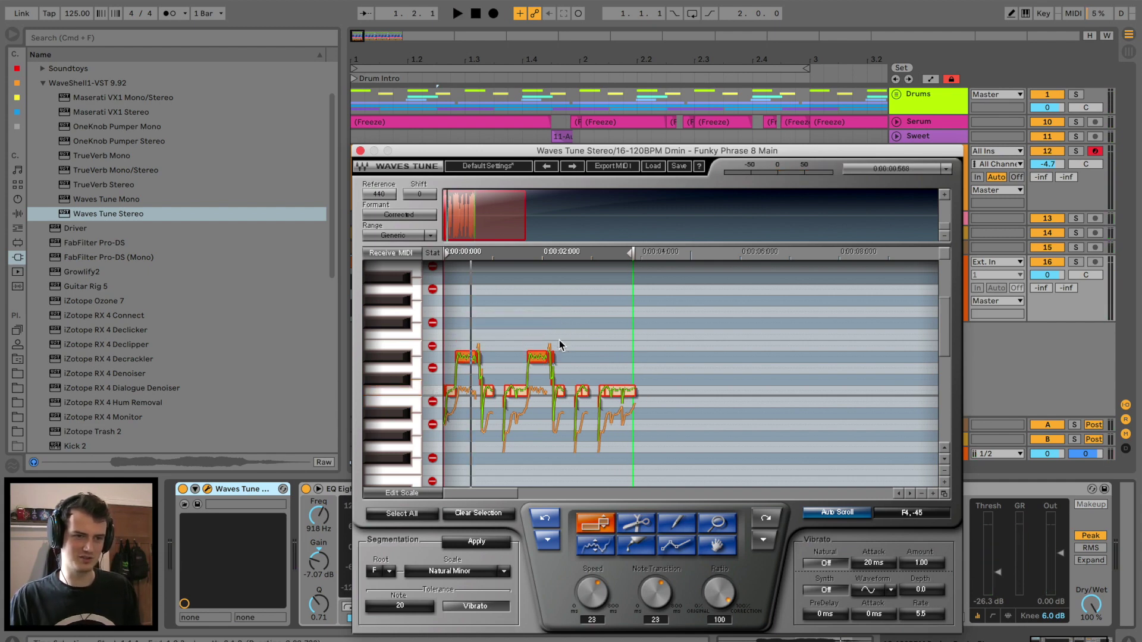
{"action": "left_click_drag", "start_coordinate": [677, 407], "coordinate": [445, 384]}
{"action": "key", "text": "Up"}
{"action": "key", "text": "Up"}
{"action": "key", "text": "Up"}
{"action": "key", "text": "Up"}
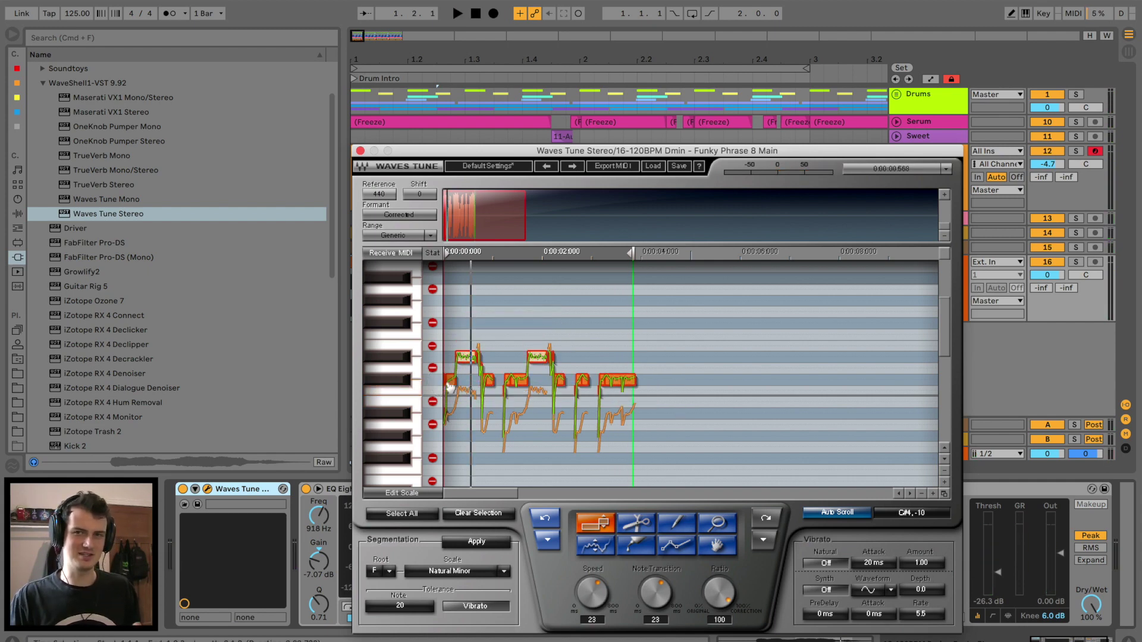
{"action": "key", "text": "Up"}
{"action": "key", "text": "space"}
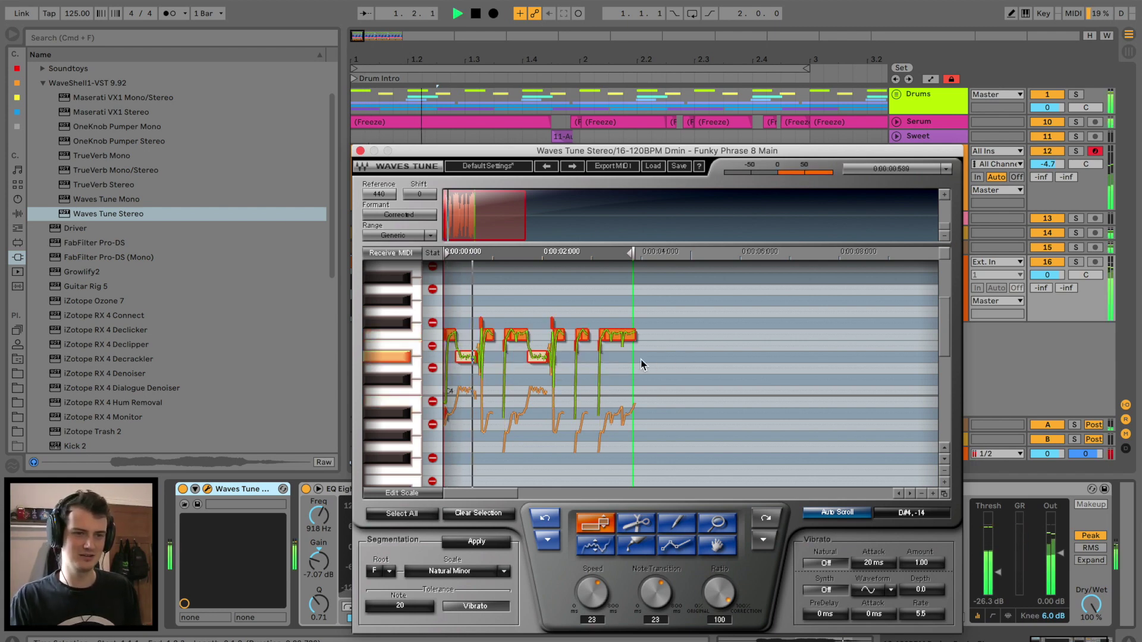
Lower the two D#4 vocal notes to C4 and audition the melody
{"action": "left_click_drag", "start_coordinate": [643, 364], "coordinate": [399, 360]}
{"action": "key", "text": "Down"}
{"action": "key", "text": "Down"}
{"action": "key", "text": "Down"}
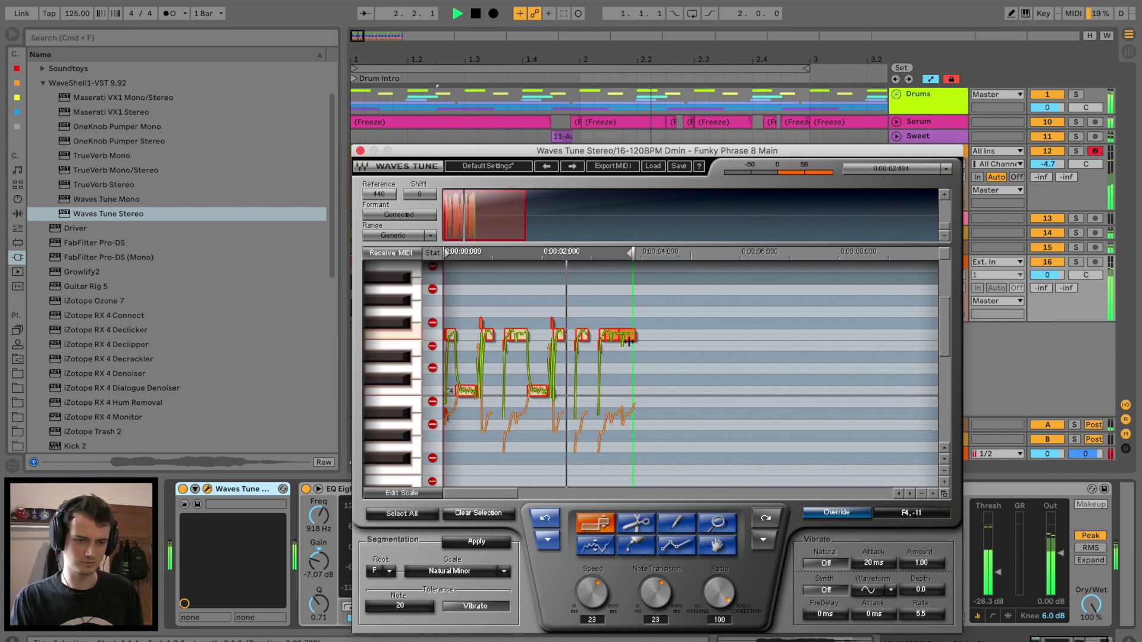
{"action": "key", "text": "space"}
Check the reset Waves Tune in playback, remove it and load a fresh Waves Tune Stereo before EQ Eight on track 16
{"action": "key", "text": "Delete"}
{"action": "key", "text": "super+z"}
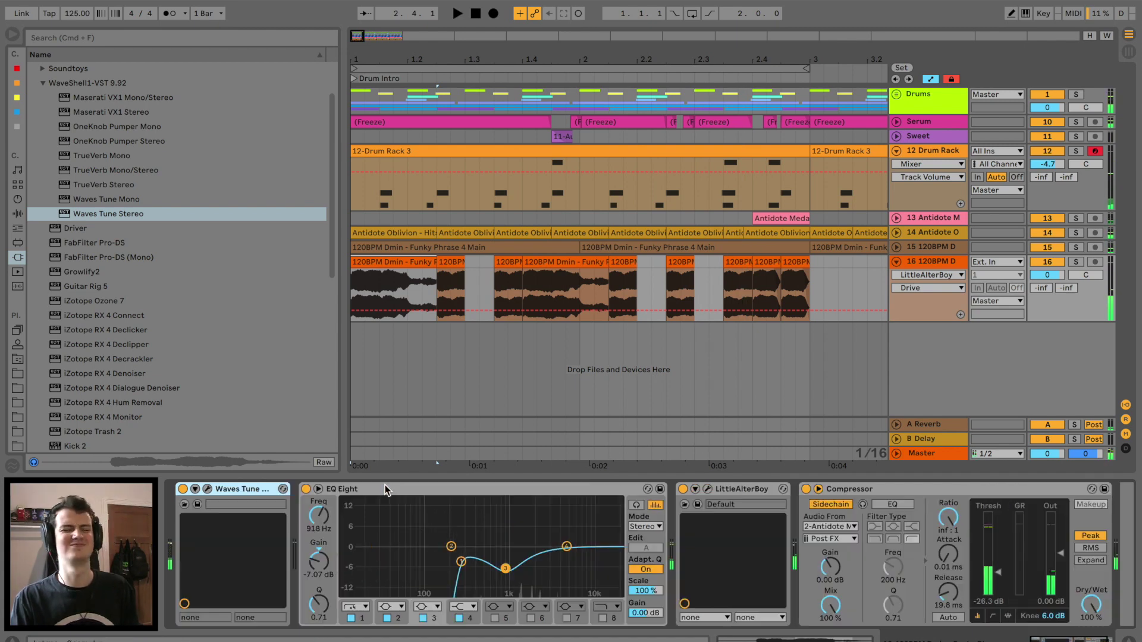
{"action": "left_click", "coordinate": [208, 490]}
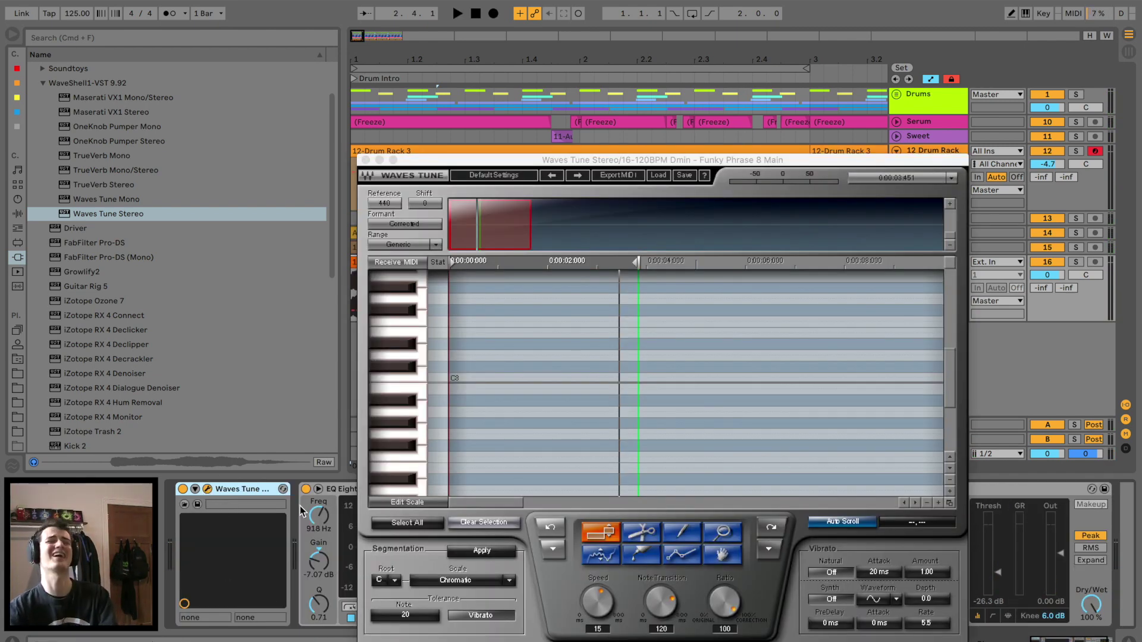
{"action": "left_click_drag", "start_coordinate": [457, 166], "coordinate": [577, 152]}
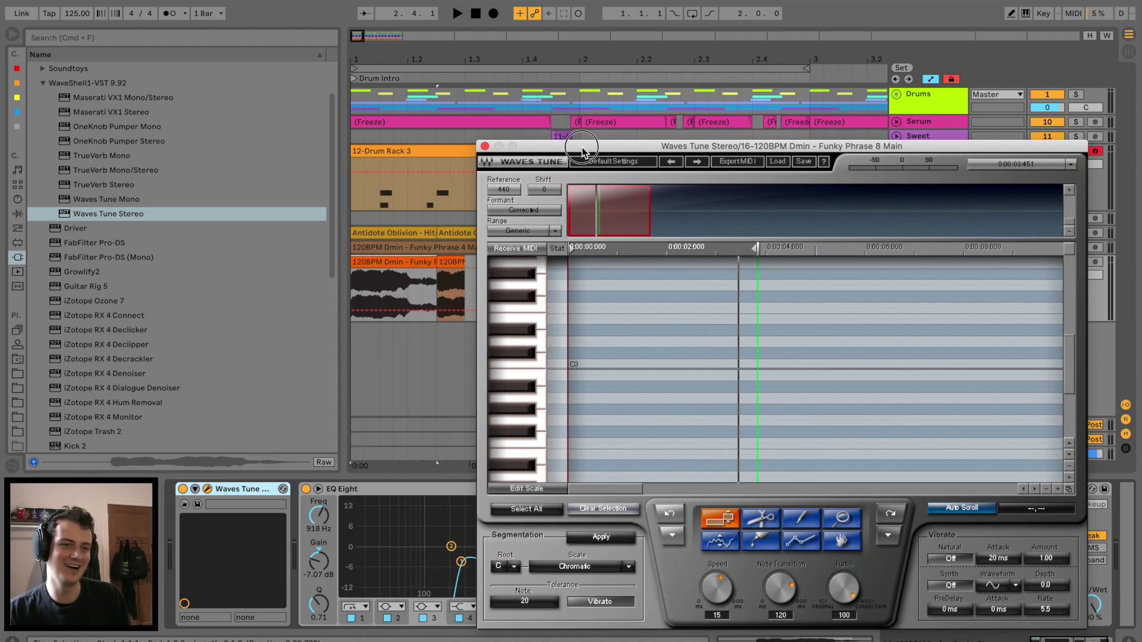
{"action": "key", "text": "space"}
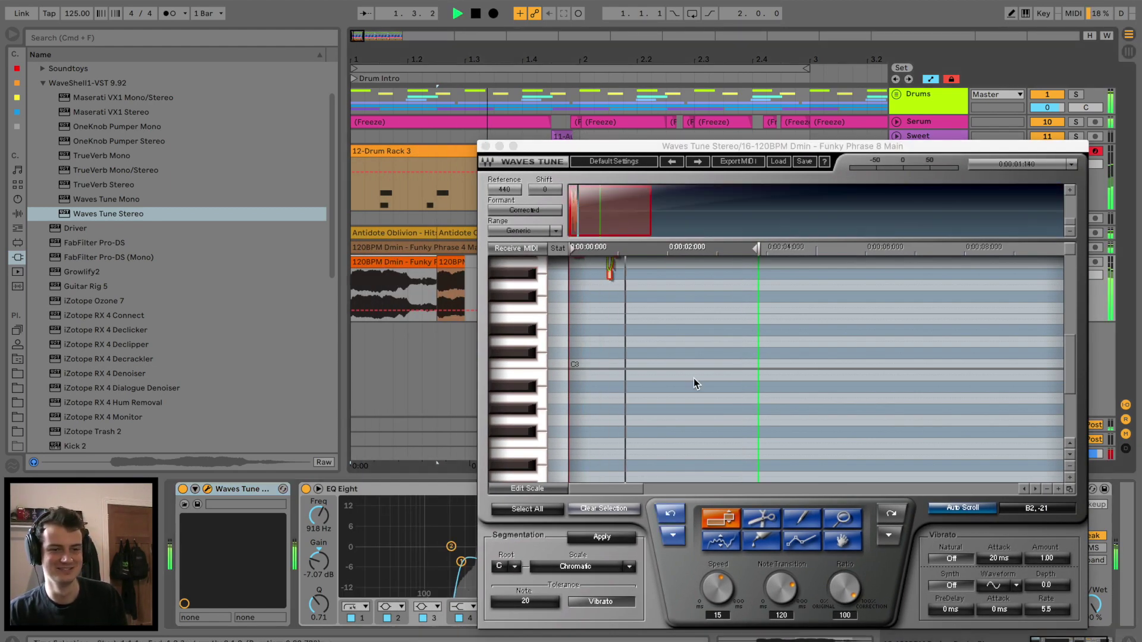
{"action": "key", "text": "super+z"}
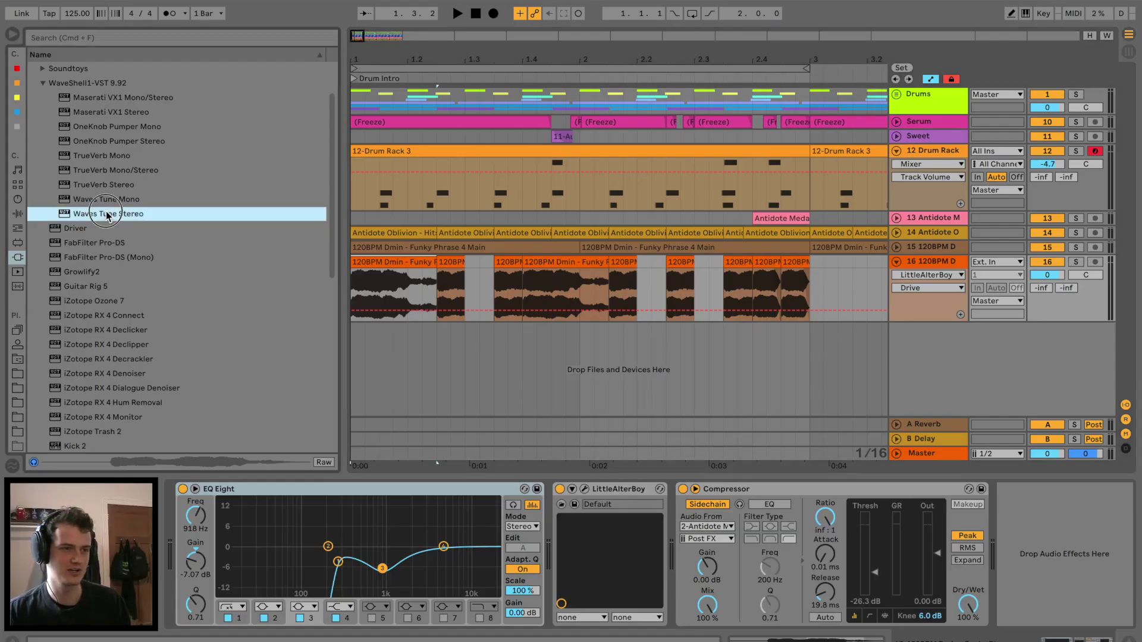
{"action": "left_click_drag", "start_coordinate": [113, 214], "coordinate": [179, 568]}
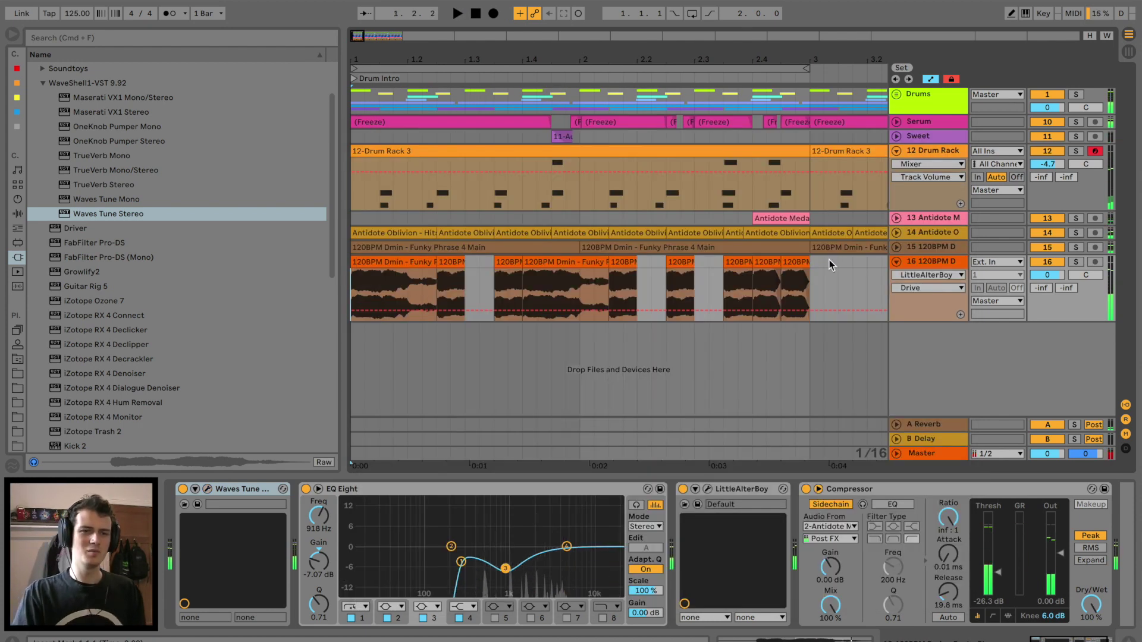
Remove the Compressor from the end of track 16's chain and flatten the track
{"action": "left_click", "coordinate": [947, 490]}
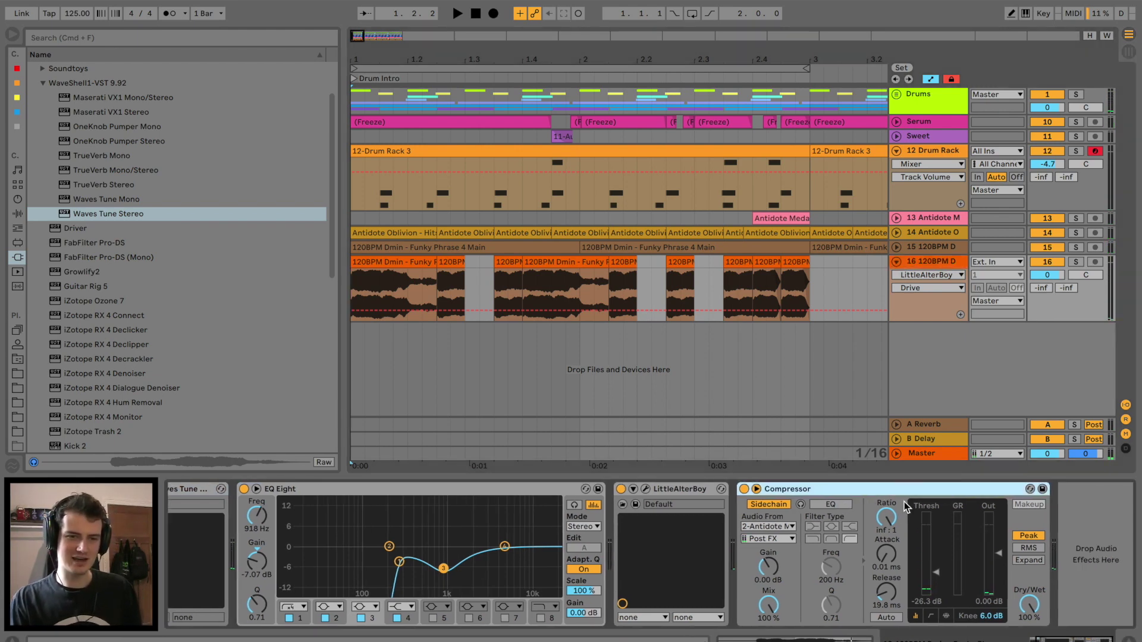
{"action": "key", "text": "BackSpace"}
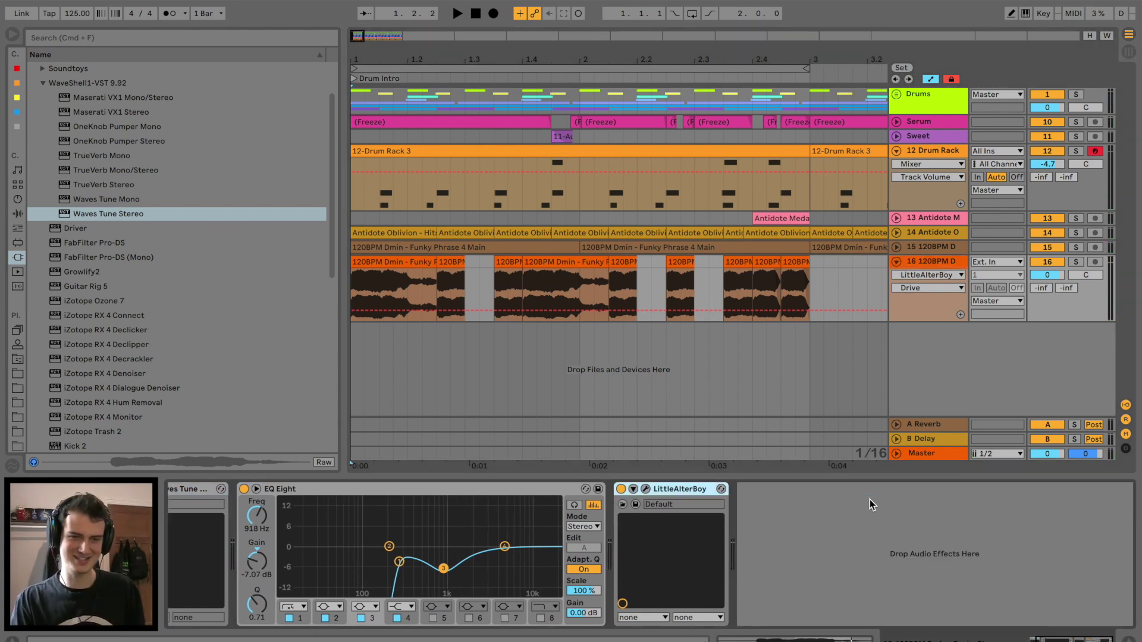
{"action": "right_click", "coordinate": [928, 259]}
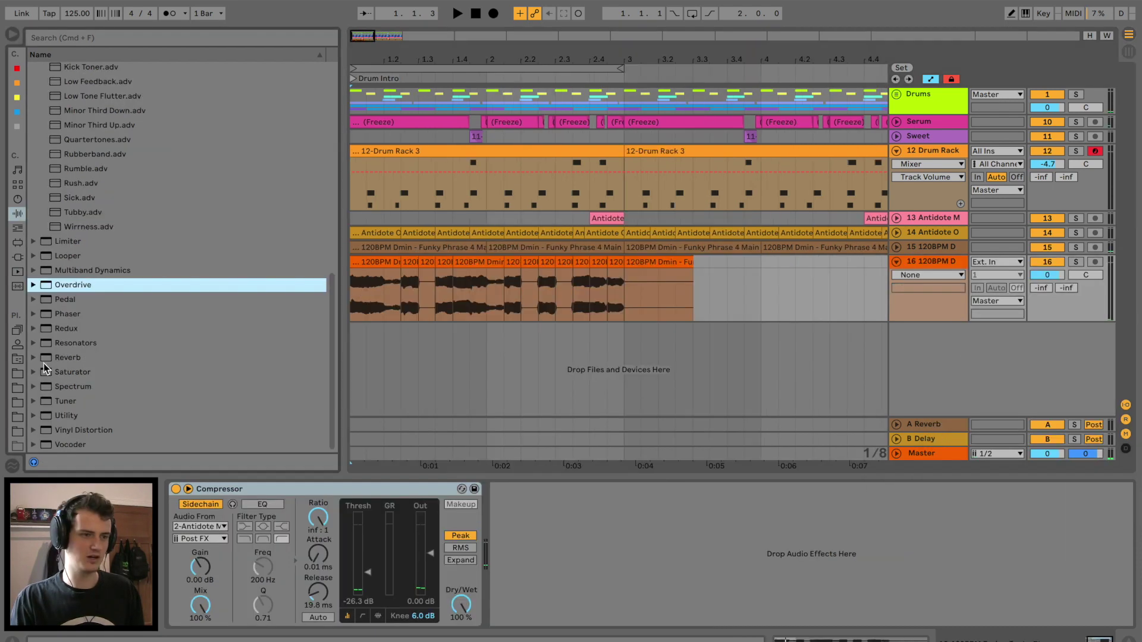
Add the Ballad Reverb before the Compressor on track 16 and audition it briefly
{"action": "left_click", "coordinate": [33, 358]}
{"action": "left_click_drag", "start_coordinate": [74, 361], "coordinate": [203, 531]}
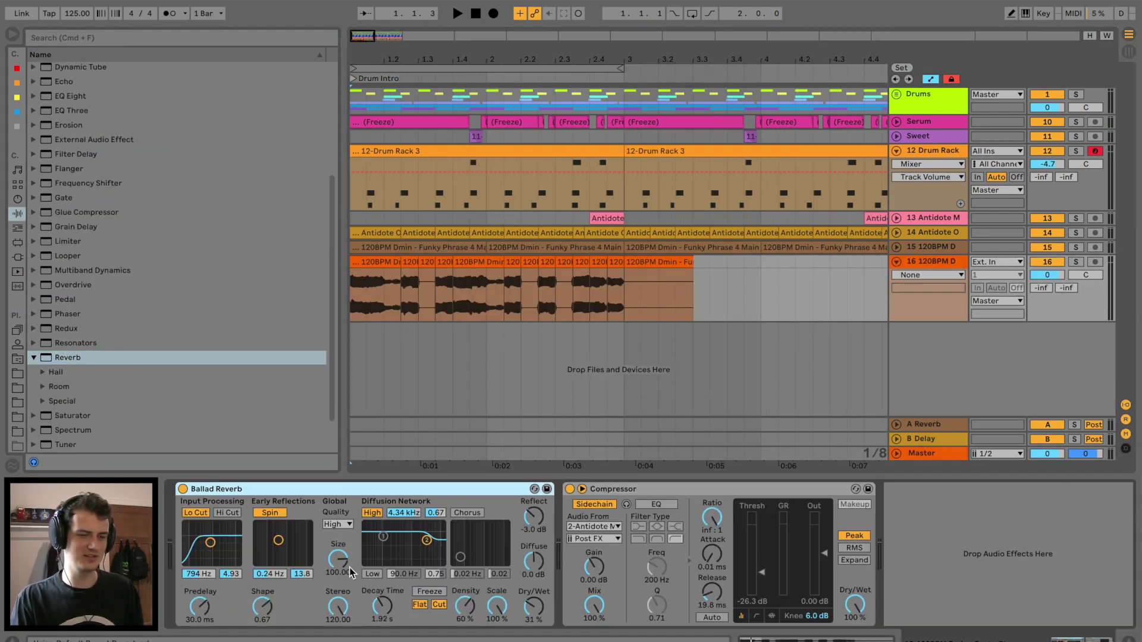
{"action": "key", "text": "space"}
{"action": "key", "text": "space"}
Set the Ballad Reverb's Decay Time to 1.84 s and Dry/Wet to 80% while auditioning the vocal
{"action": "left_click_drag", "start_coordinate": [382, 606], "coordinate": [382, 586]}
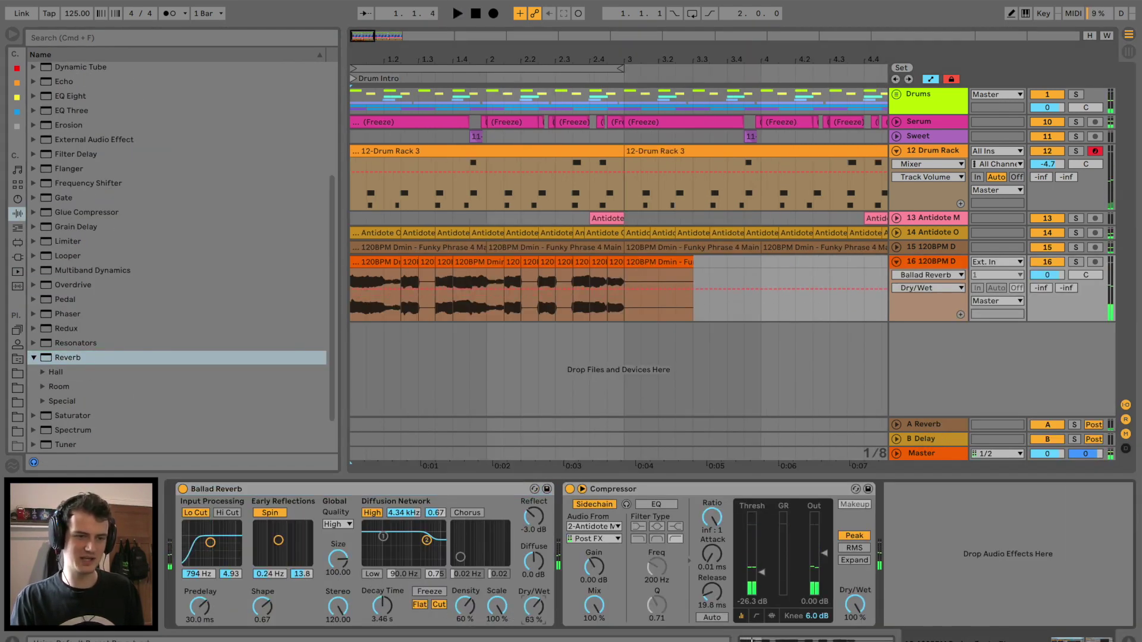
{"action": "left_click_drag", "start_coordinate": [533, 607], "coordinate": [534, 610]}
{"action": "key", "text": "space"}
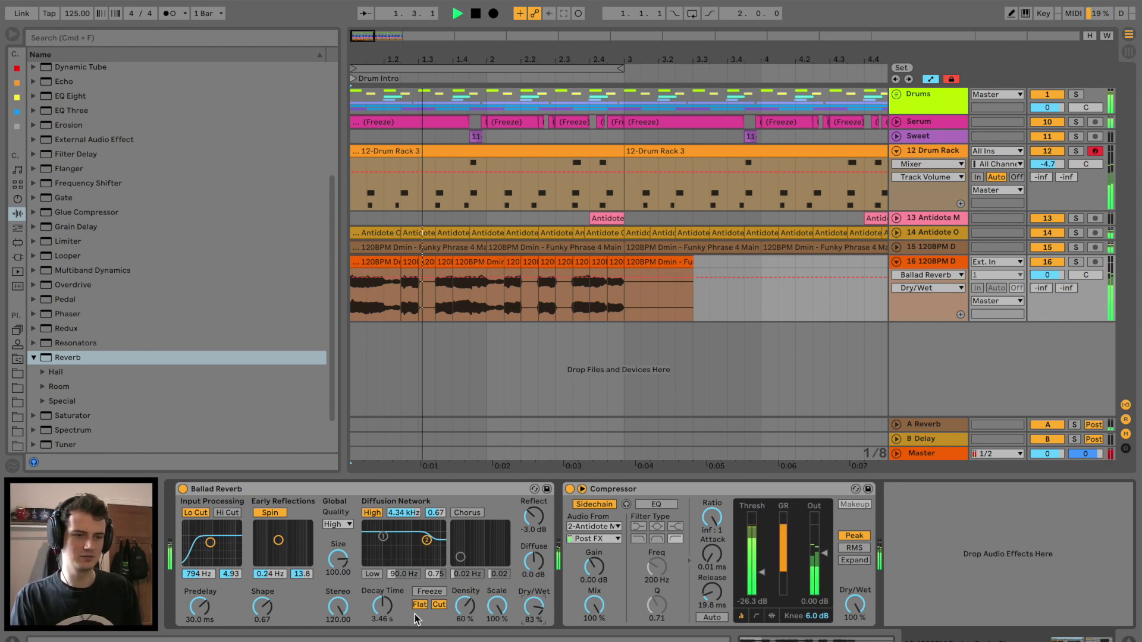
{"action": "left_click", "coordinate": [382, 606]}
{"action": "left_click_drag", "start_coordinate": [382, 606], "coordinate": [383, 622]}
{"action": "left_click_drag", "start_coordinate": [534, 606], "coordinate": [533, 610]}
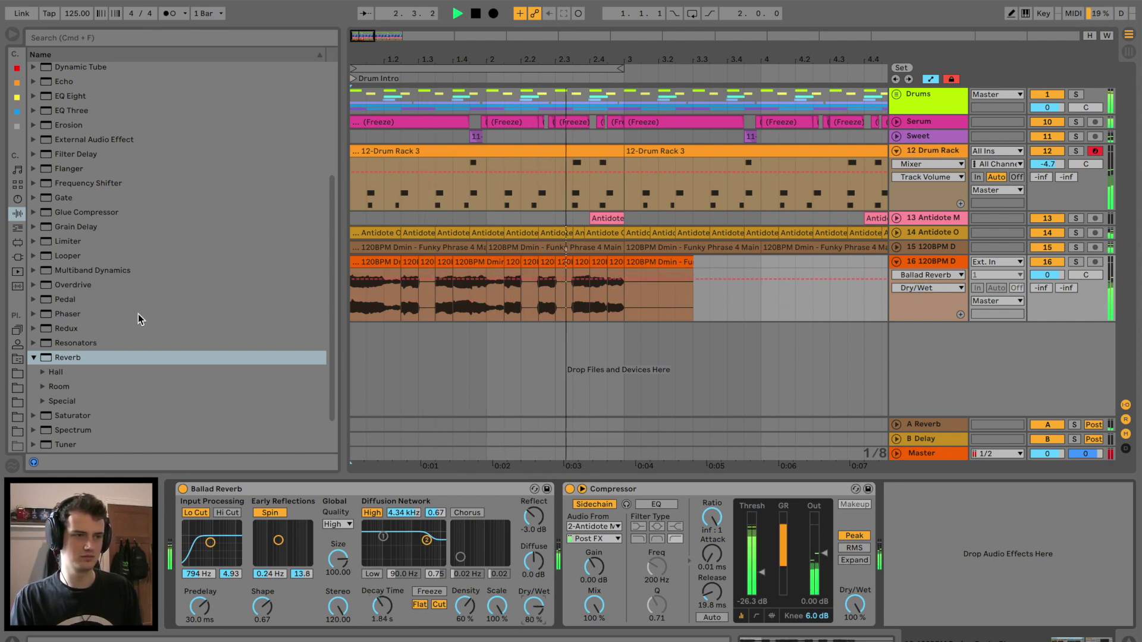
Add Overdrive at 597 Hz with 37% Dry/Wet before the Compressor, preceded by an EQ Eight boosting 8.55 dB at 1.90 kHz
{"action": "left_click_drag", "start_coordinate": [52, 286], "coordinate": [601, 529]}
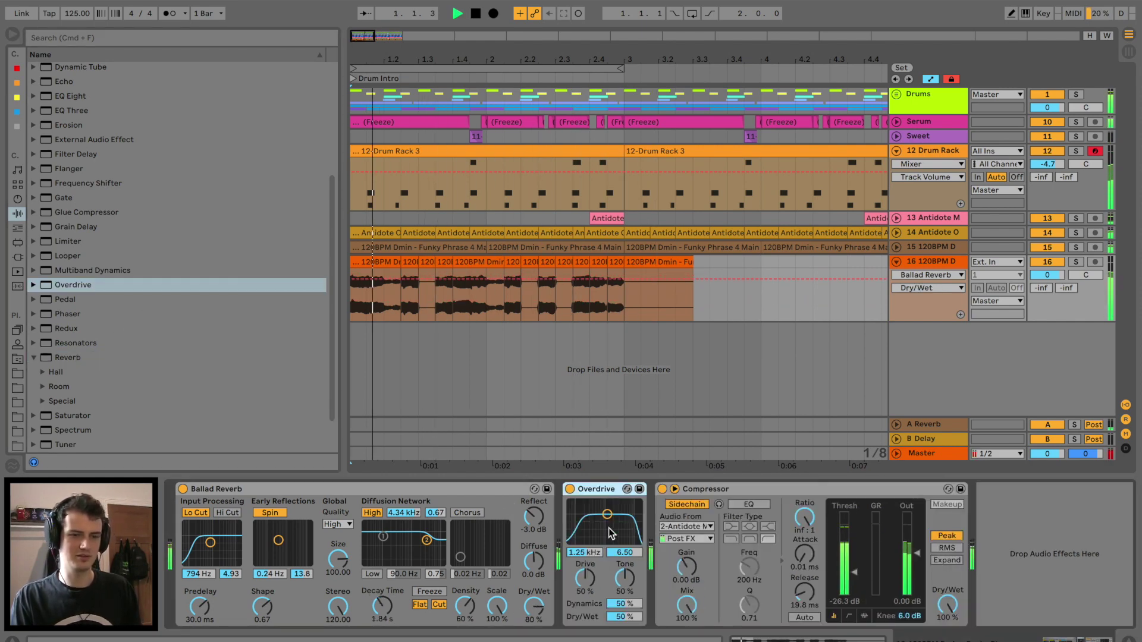
{"action": "left_click_drag", "start_coordinate": [624, 617], "coordinate": [624, 628]}
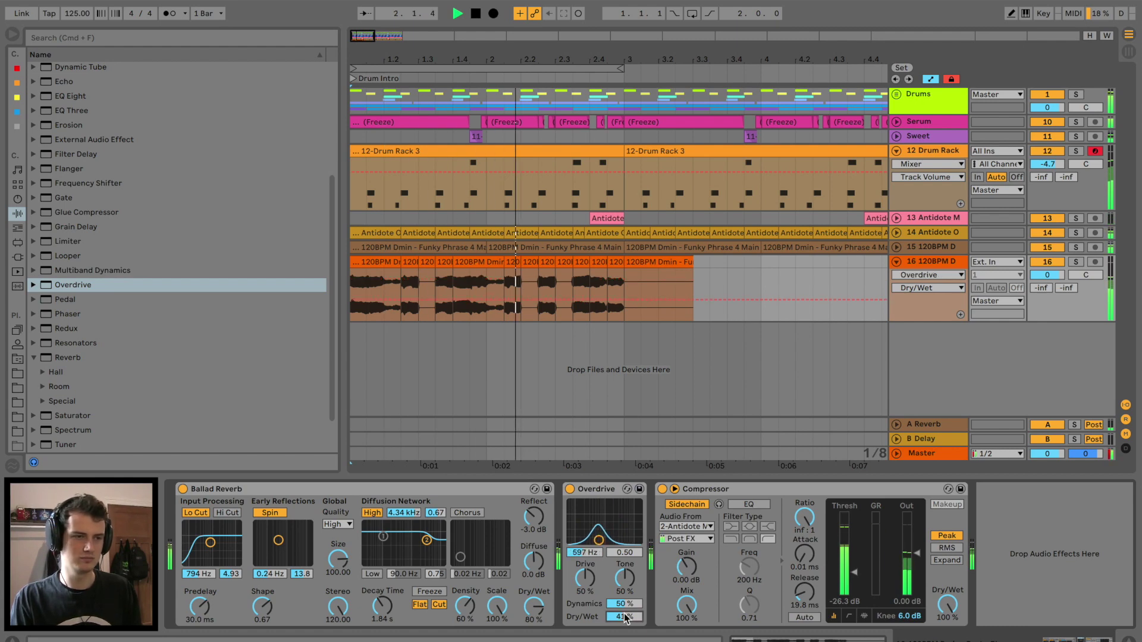
{"action": "scroll", "coordinate": [58, 253], "scroll_direction": "up", "scroll_amount": 5}
{"action": "left_click", "coordinate": [59, 271]}
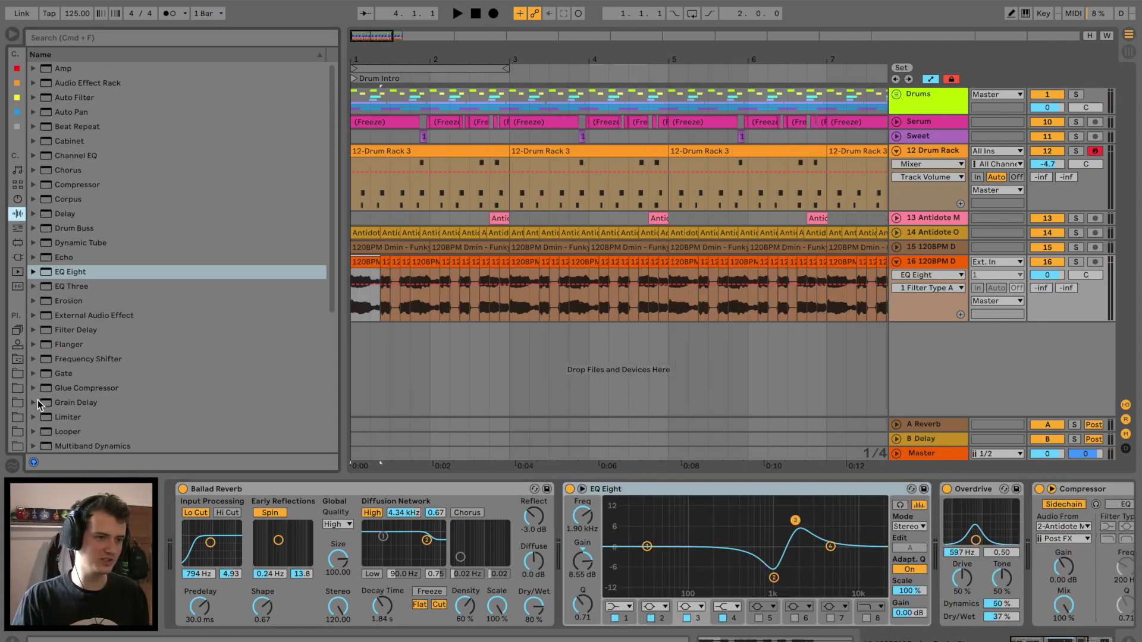
Add Grain Delay after the Ballad Reverb, solo track 16, and set Frequency 1.00 Hz, Pitch 12.0 and DryWet 54% in playback
{"action": "left_click", "coordinate": [37, 404]}
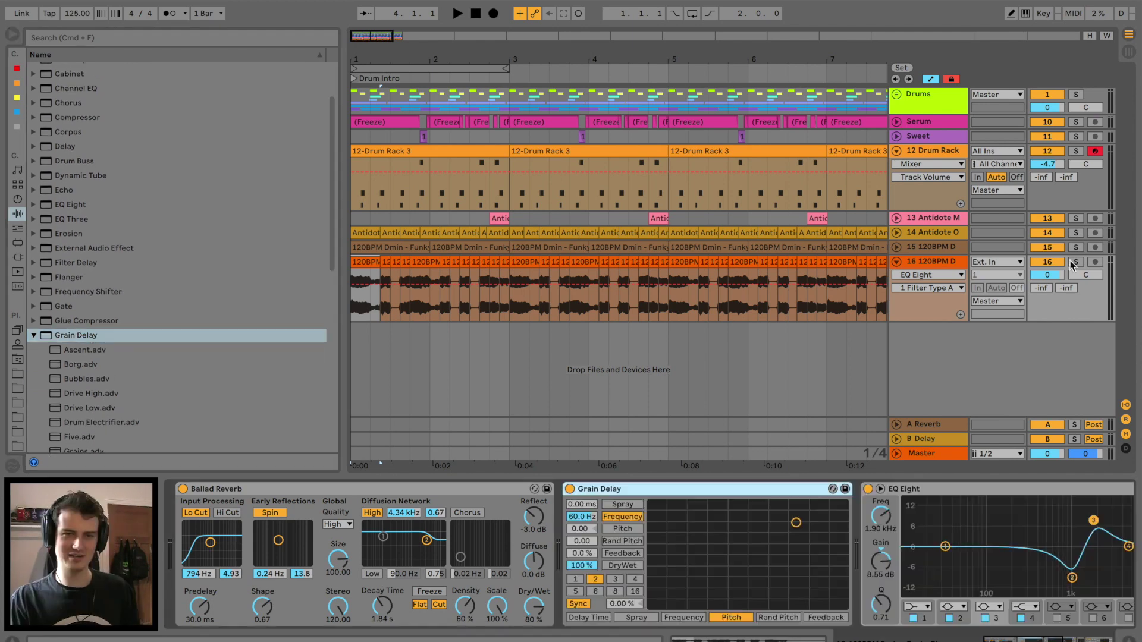
{"action": "left_click", "coordinate": [1075, 262]}
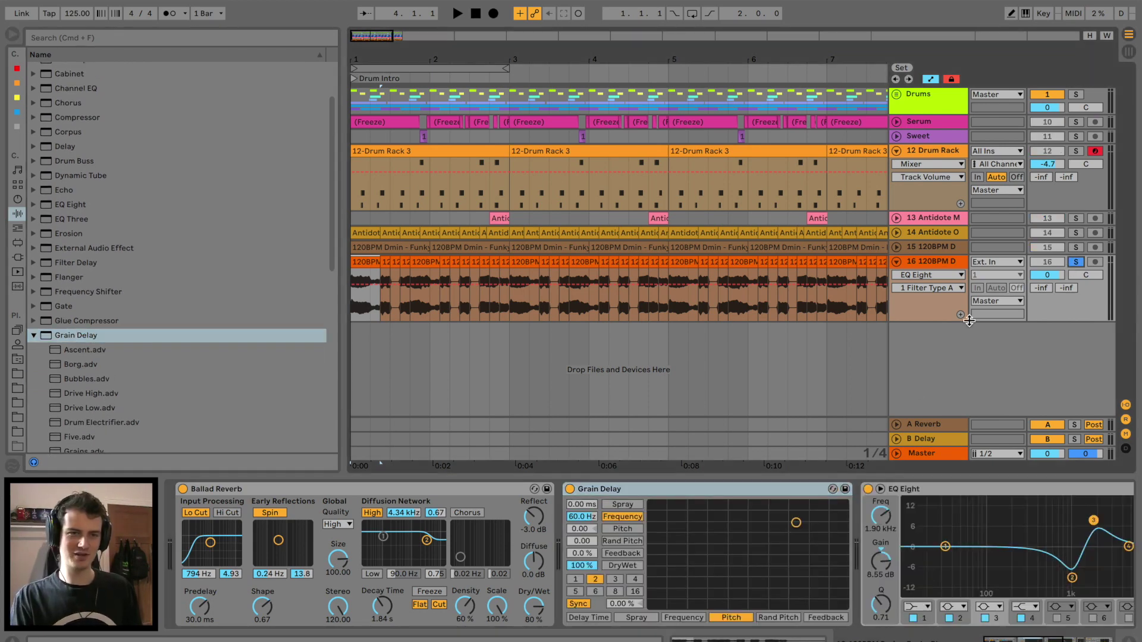
{"action": "left_click_drag", "start_coordinate": [585, 568], "coordinate": [586, 601]}
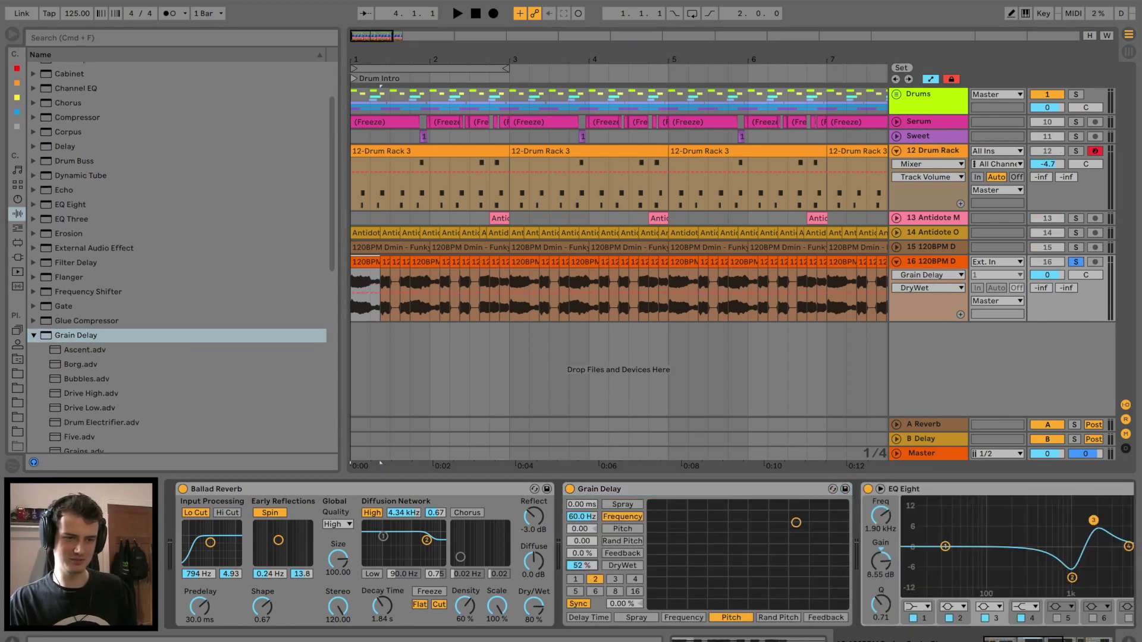
{"action": "key", "text": "space"}
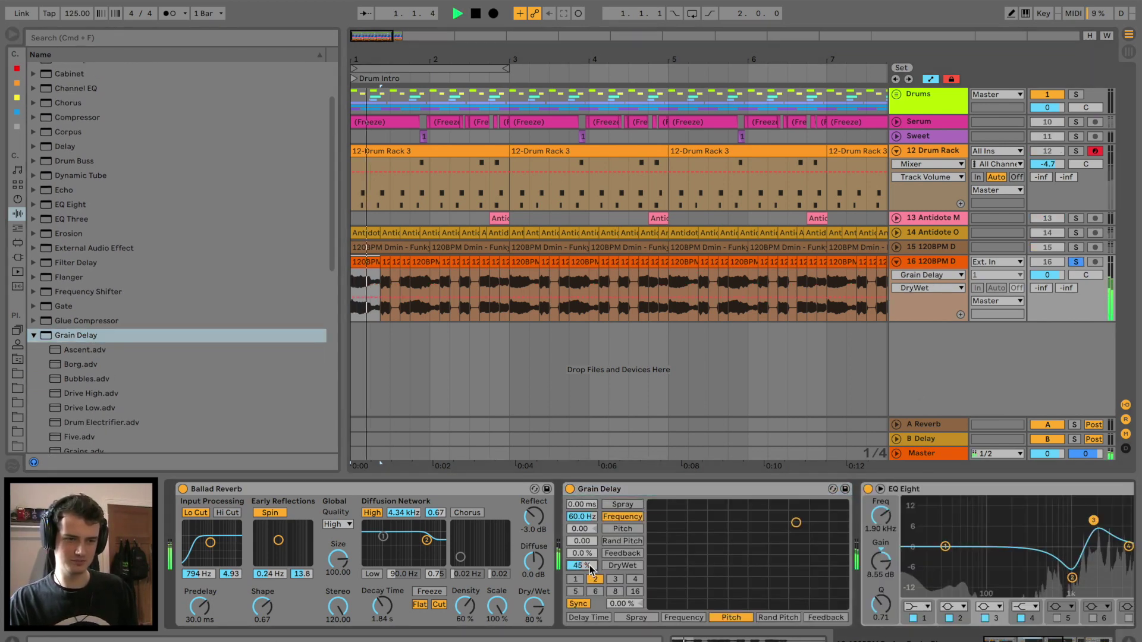
{"action": "left_click_drag", "start_coordinate": [797, 528], "coordinate": [847, 605]}
{"action": "left_click_drag", "start_coordinate": [582, 566], "coordinate": [582, 565]}
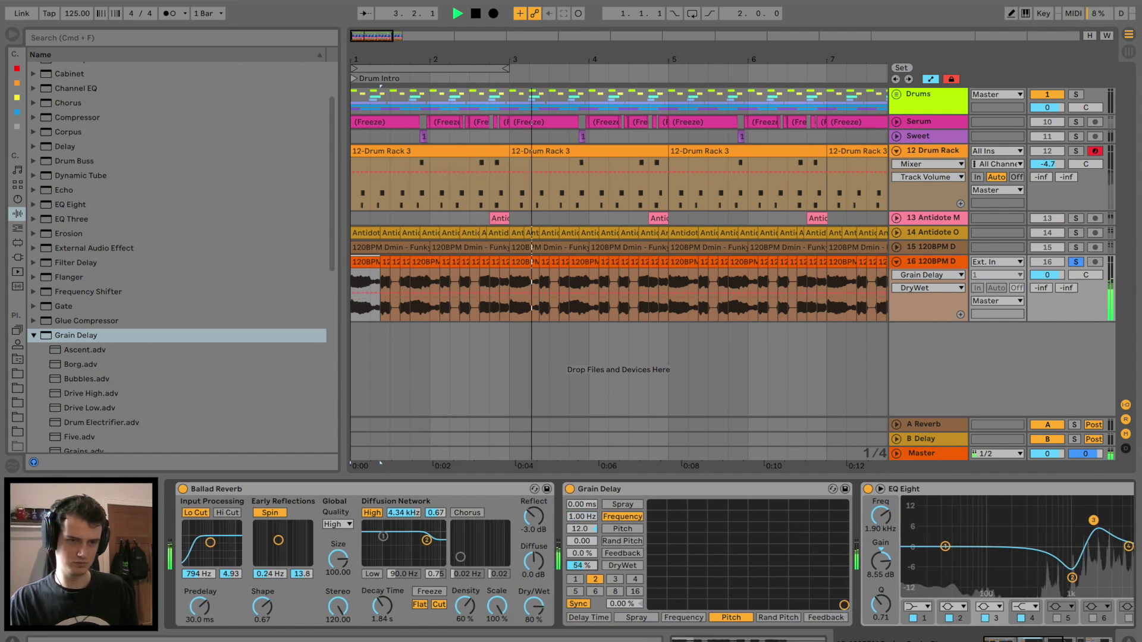
Take track 16 out of solo and lower the Grain Delay's DryWet to 34% while auditioning it in the full mix
{"action": "key", "text": "space"}
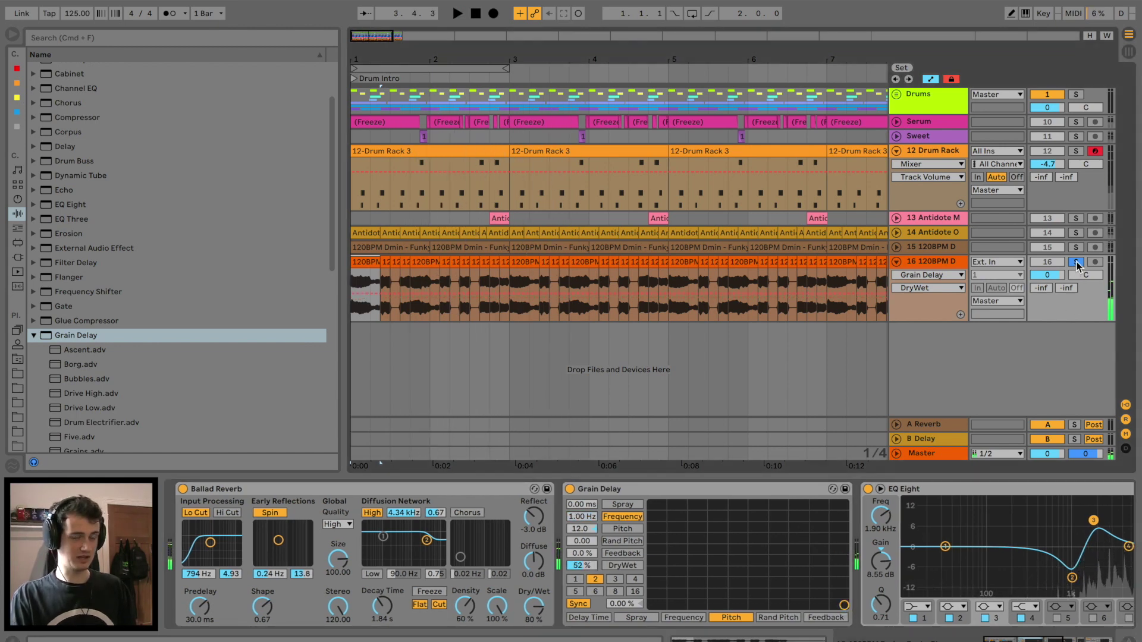
{"action": "left_click_drag", "start_coordinate": [592, 566], "coordinate": [593, 574]}
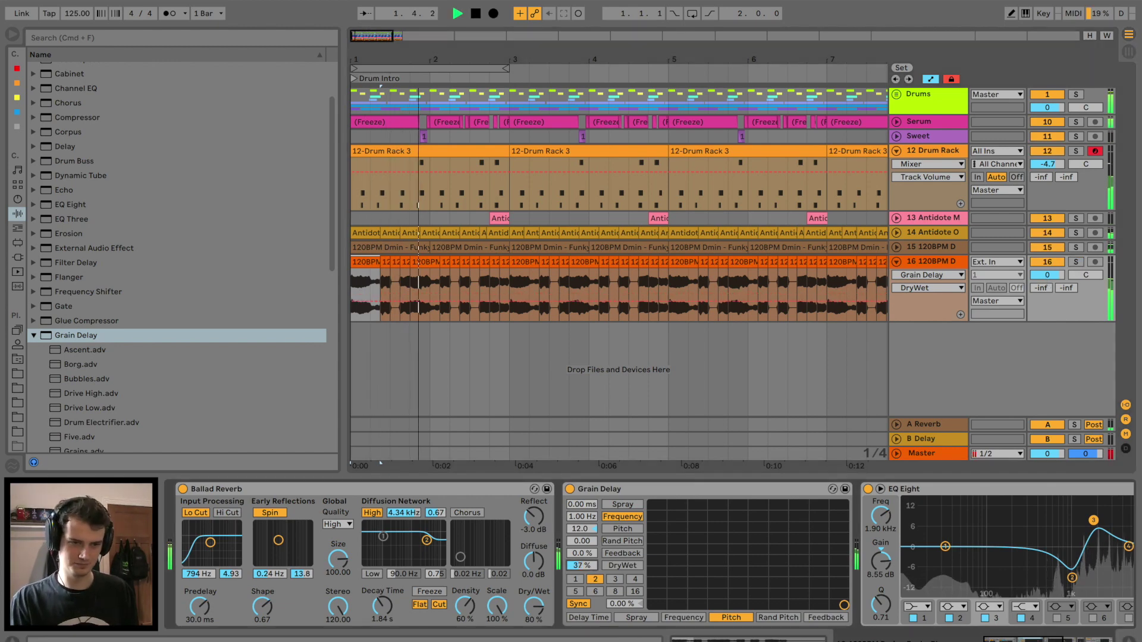
Delete the chopped vocal clips on track 16 from bar 1 up to bar 5
{"action": "left_click", "coordinate": [949, 261]}
{"action": "left_click", "coordinate": [682, 256]}
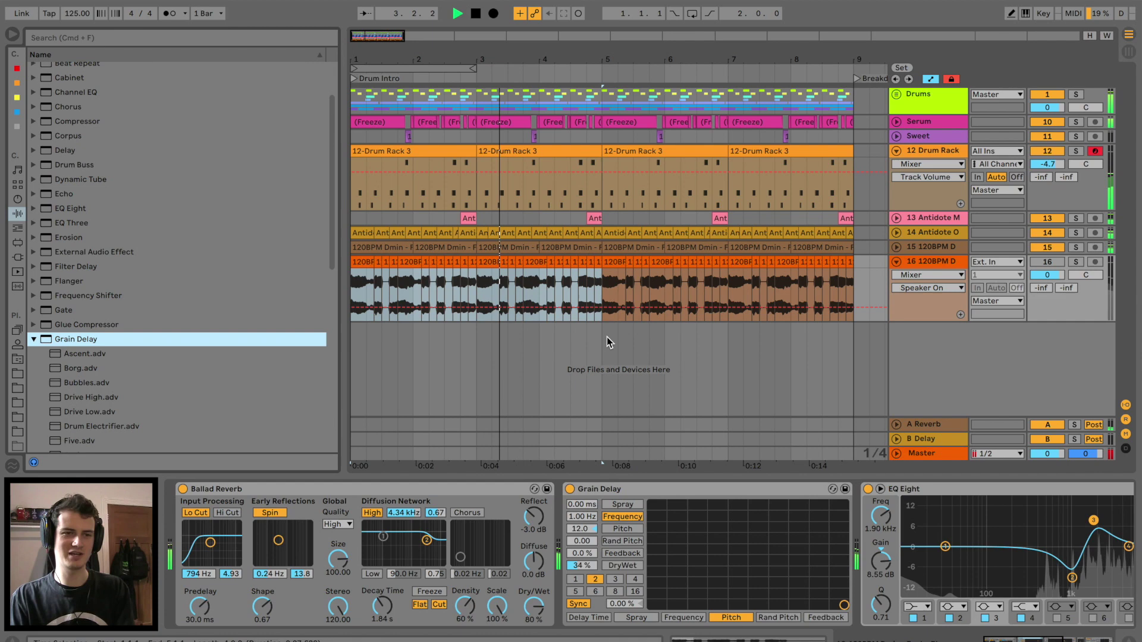
{"action": "key", "text": "Delete"}
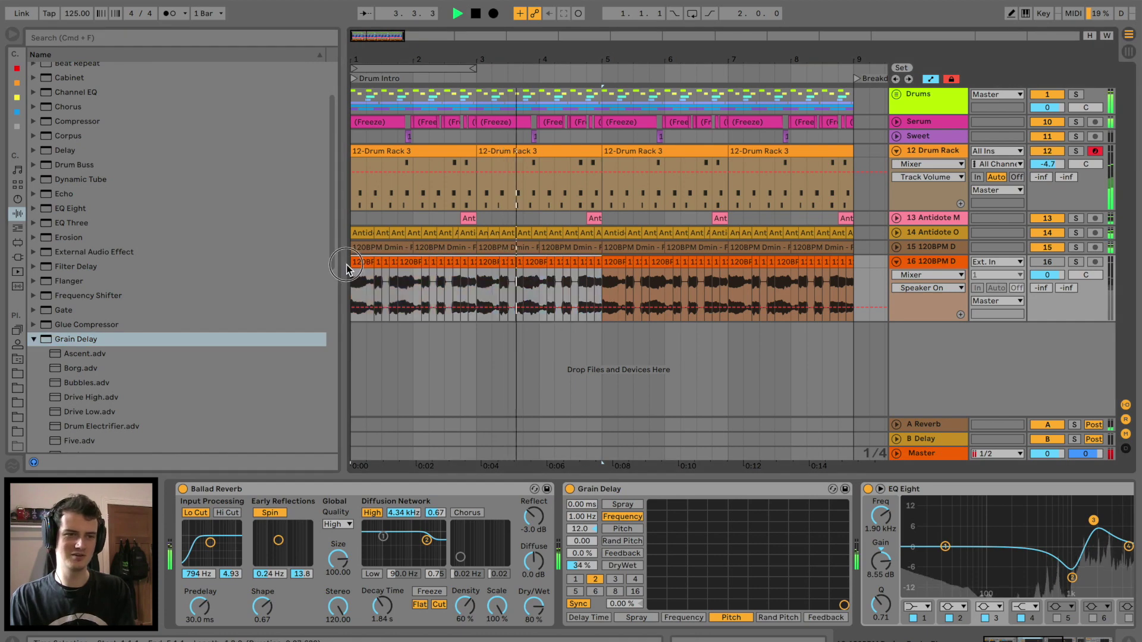
{"action": "left_click", "coordinate": [1060, 265]}
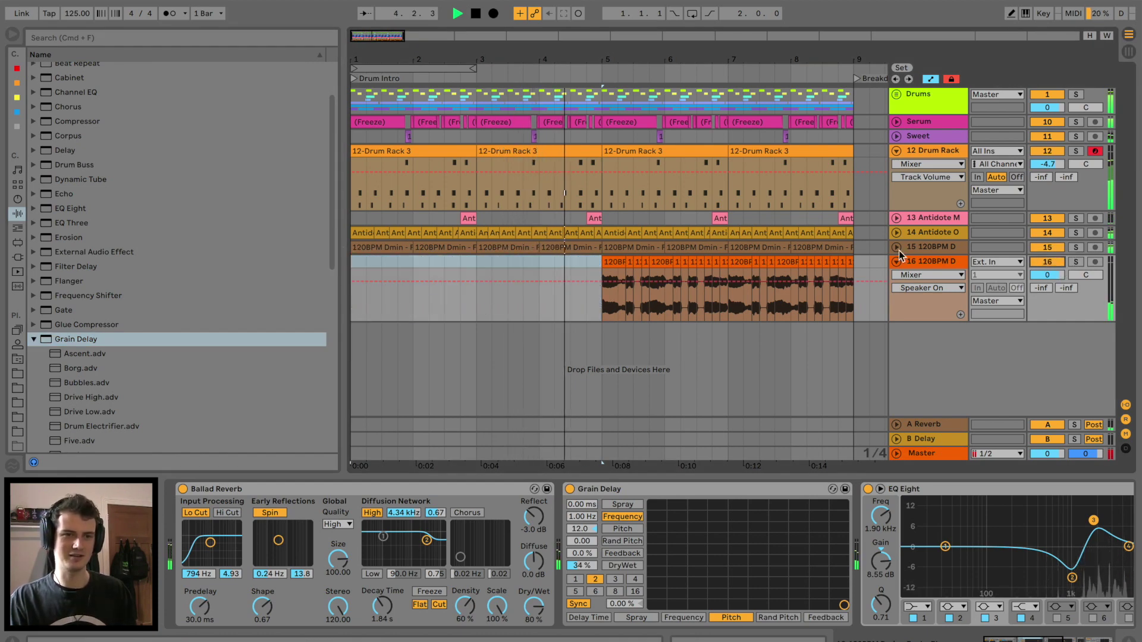
{"action": "left_click", "coordinate": [583, 265]}
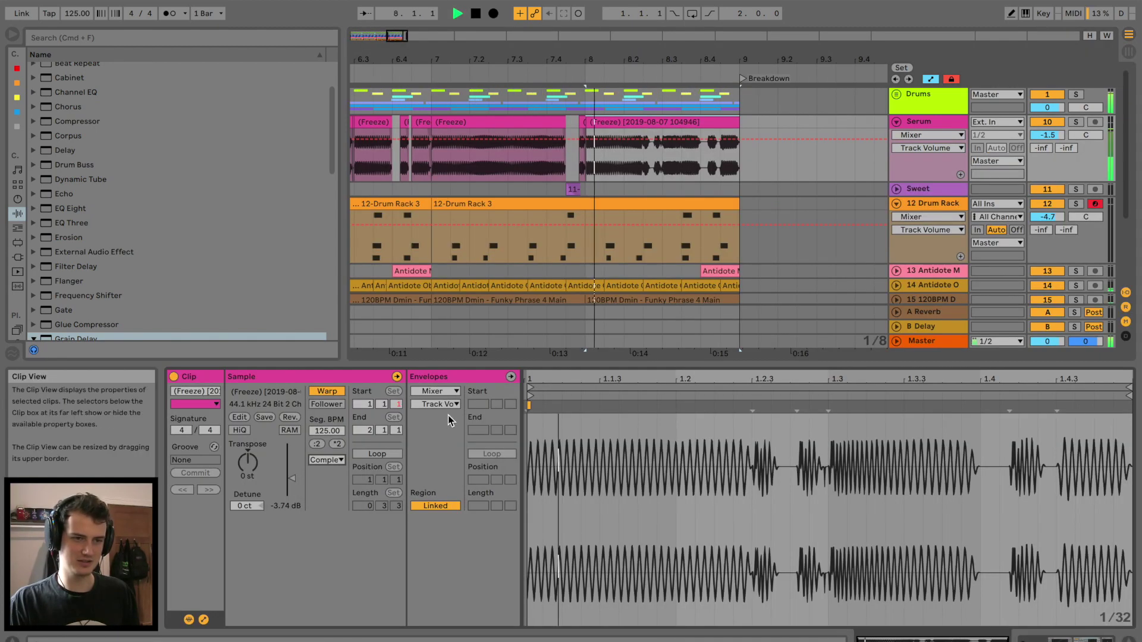
Draw a Clip Transposition envelope on the bar 8 Serum clip, falling from 0 to -15 st at its end, and audition it
{"action": "left_click", "coordinate": [440, 405]}
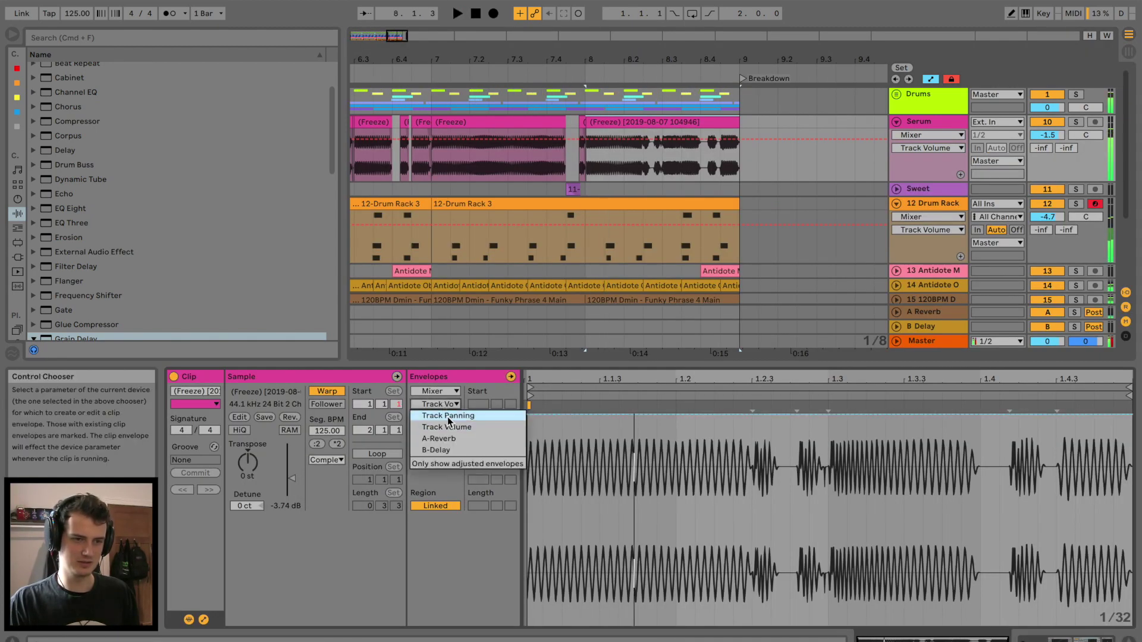
{"action": "left_click", "coordinate": [436, 393]}
{"action": "left_click", "coordinate": [437, 393]}
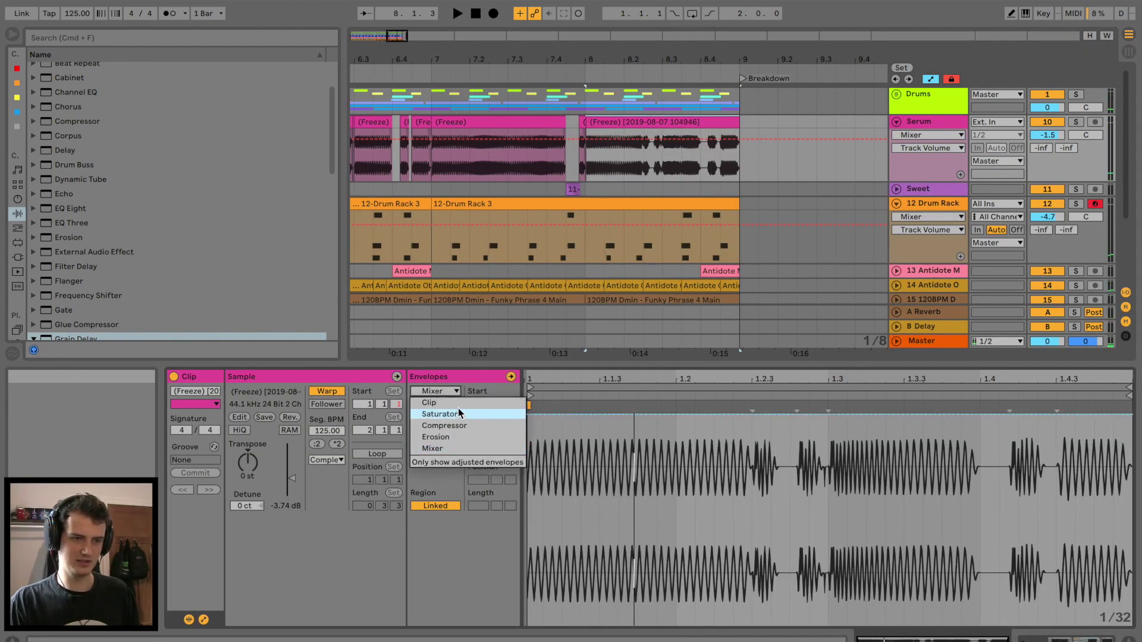
{"action": "left_click", "coordinate": [457, 407]}
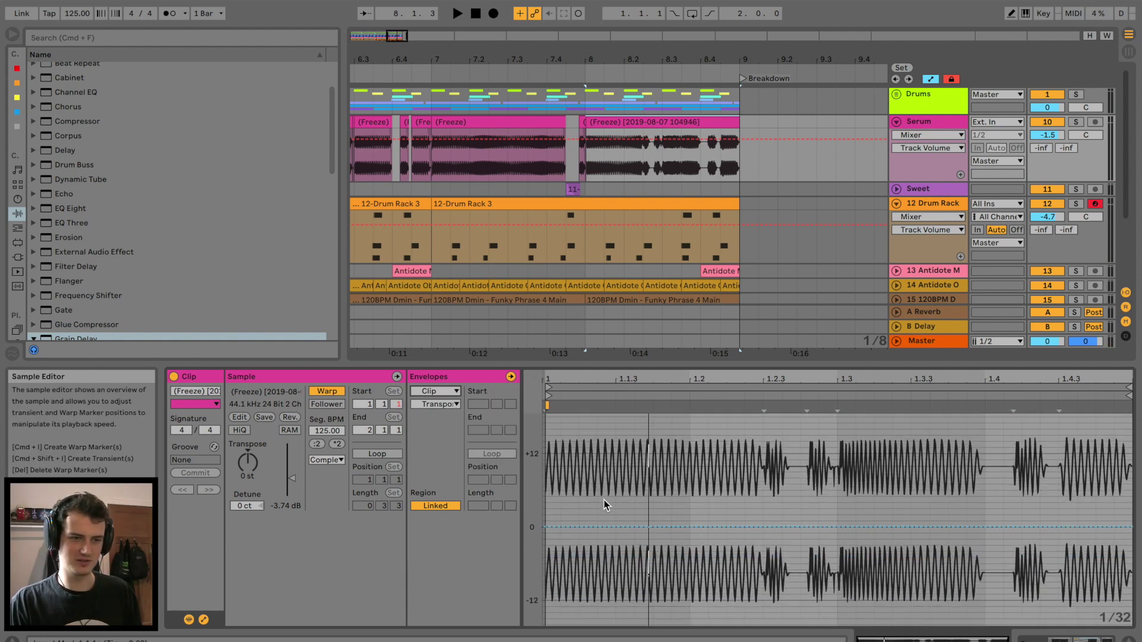
{"action": "left_click", "coordinate": [578, 525]}
{"action": "left_click_drag", "start_coordinate": [1130, 526], "coordinate": [1120, 622]}
{"action": "key", "text": "space"}
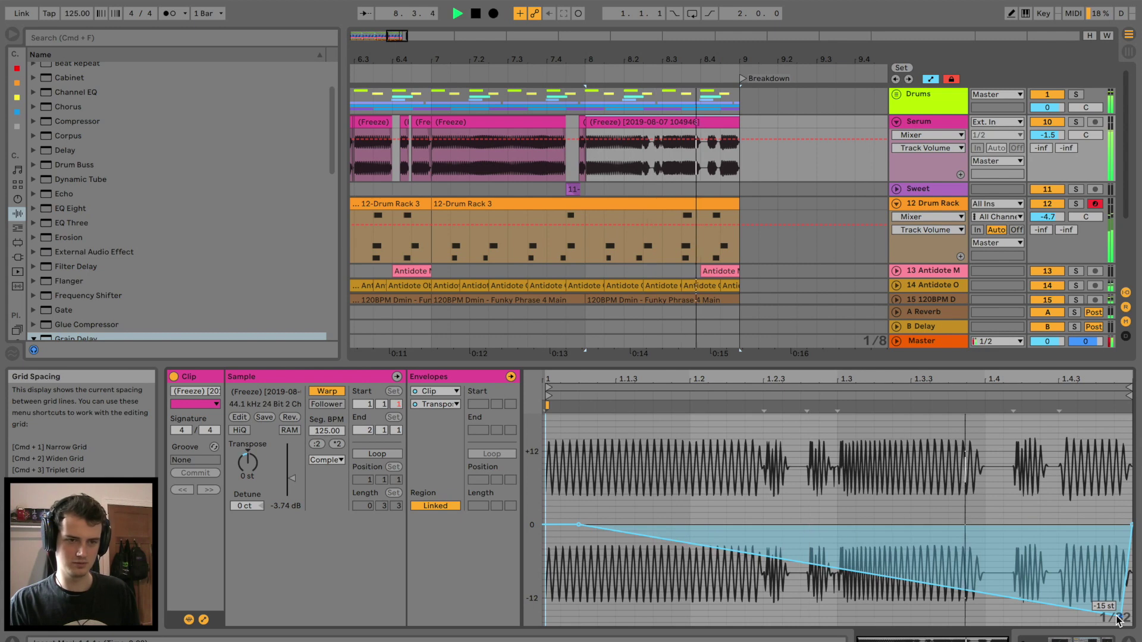
Unfold the Drums group and automate track 2's Speaker On to Off from beat 8.3
{"action": "left_click", "coordinate": [416, 173]}
{"action": "left_click", "coordinate": [946, 101]}
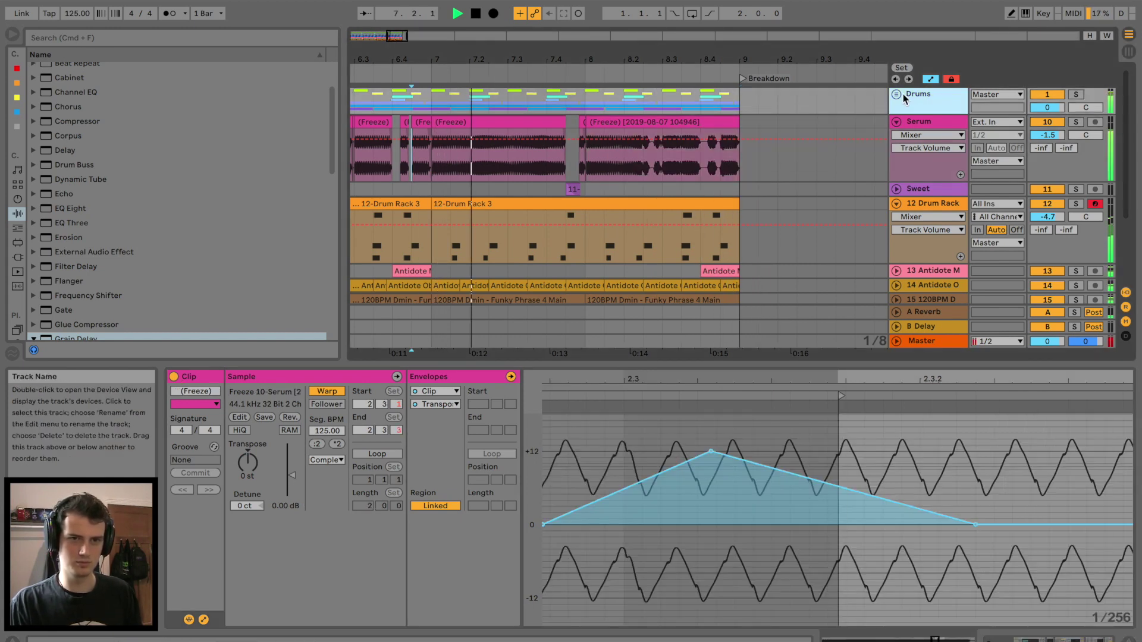
{"action": "left_click", "coordinate": [896, 94]}
{"action": "left_click", "coordinate": [899, 163]}
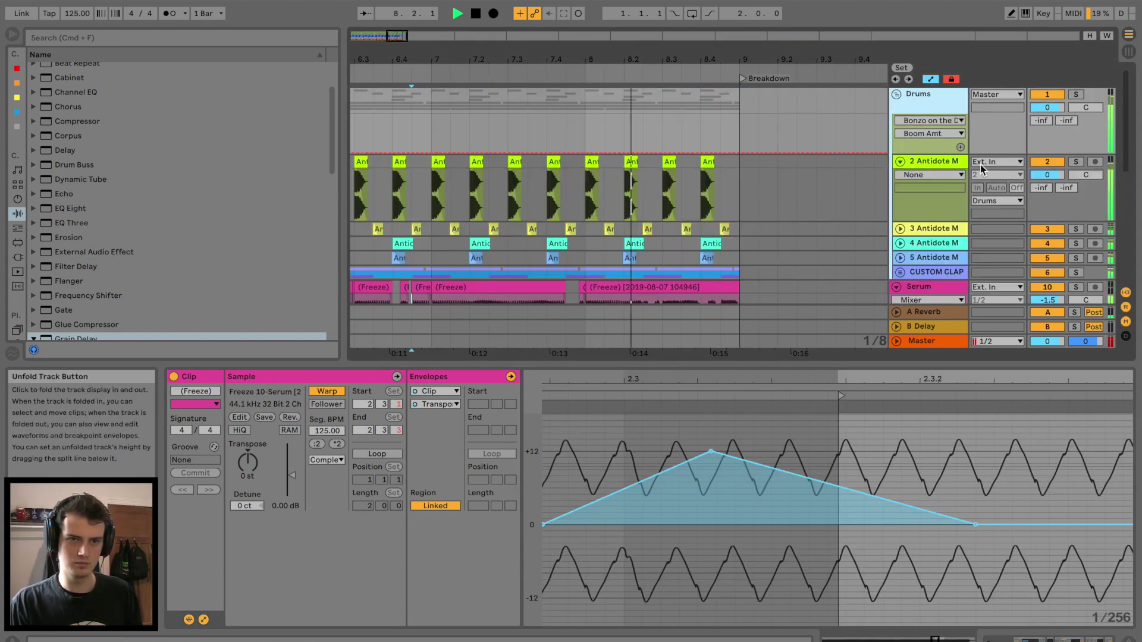
{"action": "key", "text": "space"}
{"action": "right_click", "coordinate": [1041, 161]}
{"action": "left_click", "coordinate": [1009, 167]}
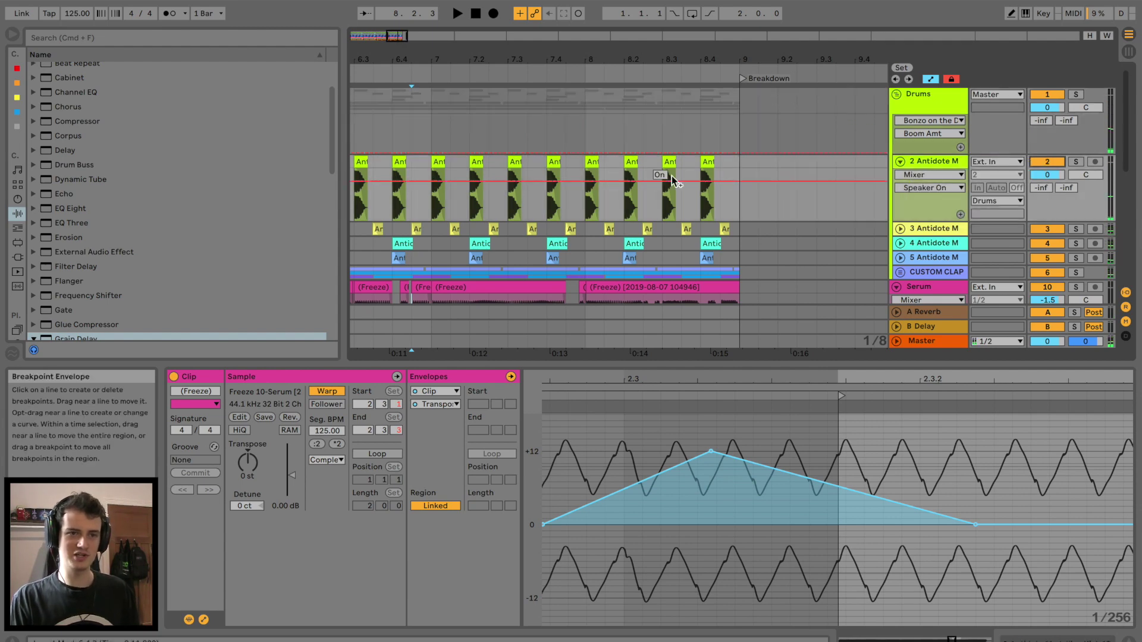
{"action": "left_click_drag", "start_coordinate": [650, 185], "coordinate": [650, 207]}
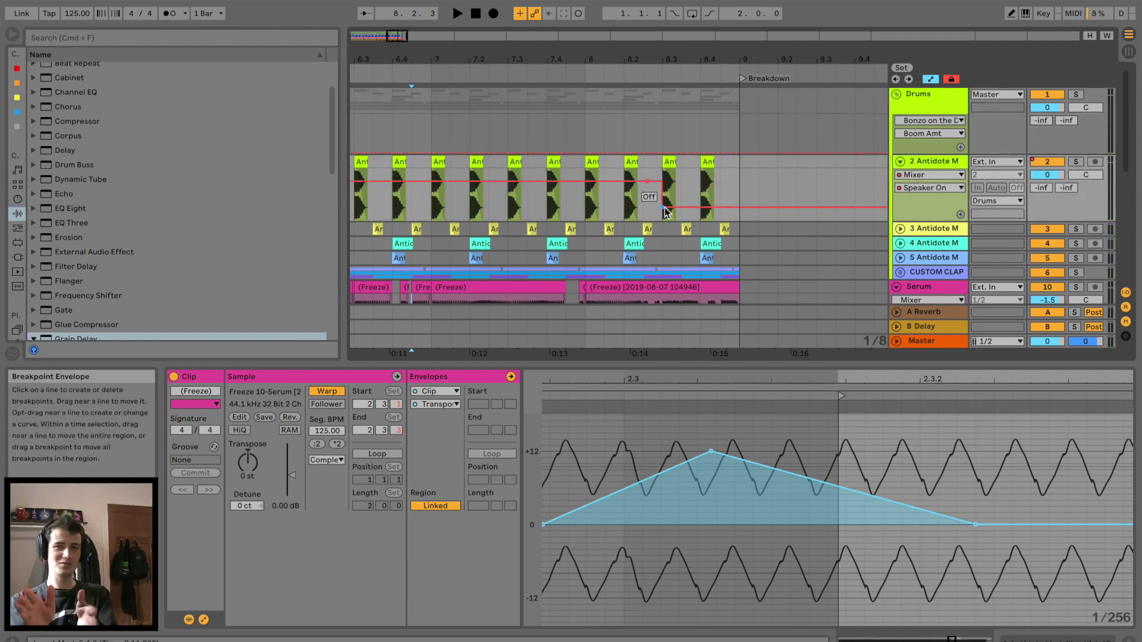
Audition the drum dropout from bar 7, then hide the clip details and fold the Drums group
{"action": "left_click", "coordinate": [584, 204]}
{"action": "key", "text": "space"}
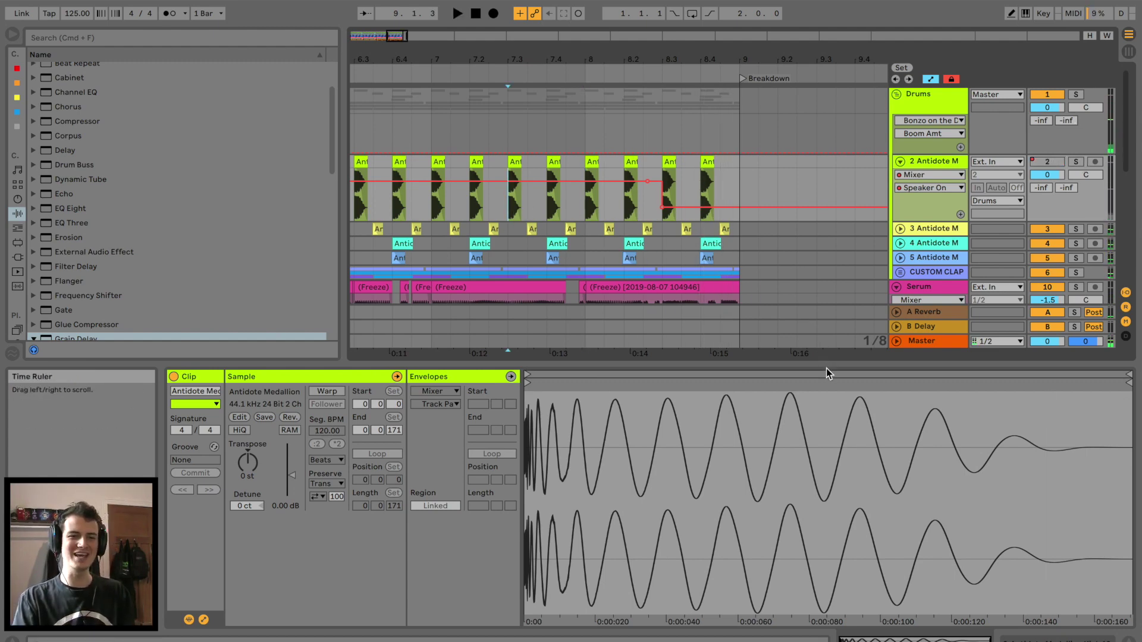
{"action": "key", "text": "super+alt+l"}
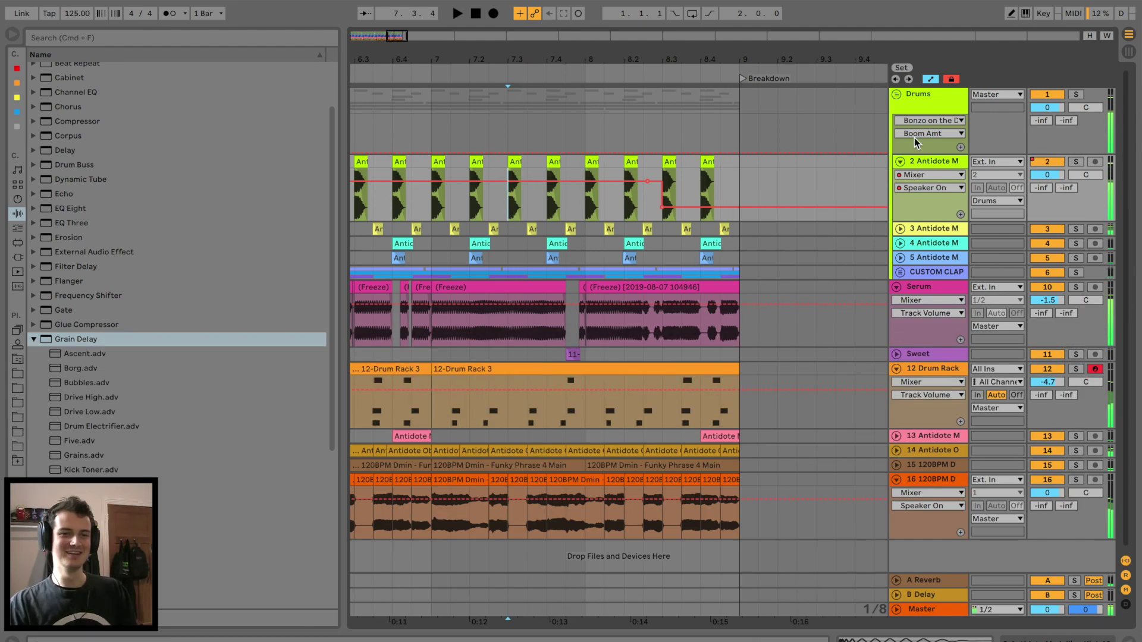
{"action": "left_click", "coordinate": [897, 94]}
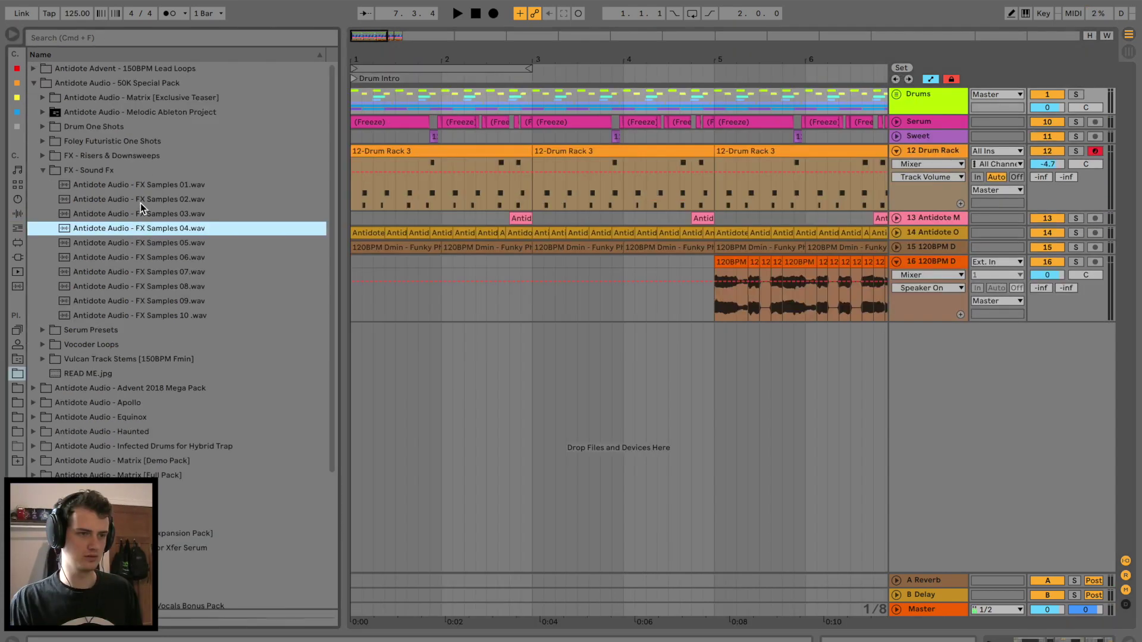
Preview the FX samples and place Antidote Audio - FX Samples 03.wav on a new track just after bar 3, auditioning it
{"action": "left_click", "coordinate": [140, 203]}
{"action": "left_click", "coordinate": [142, 218]}
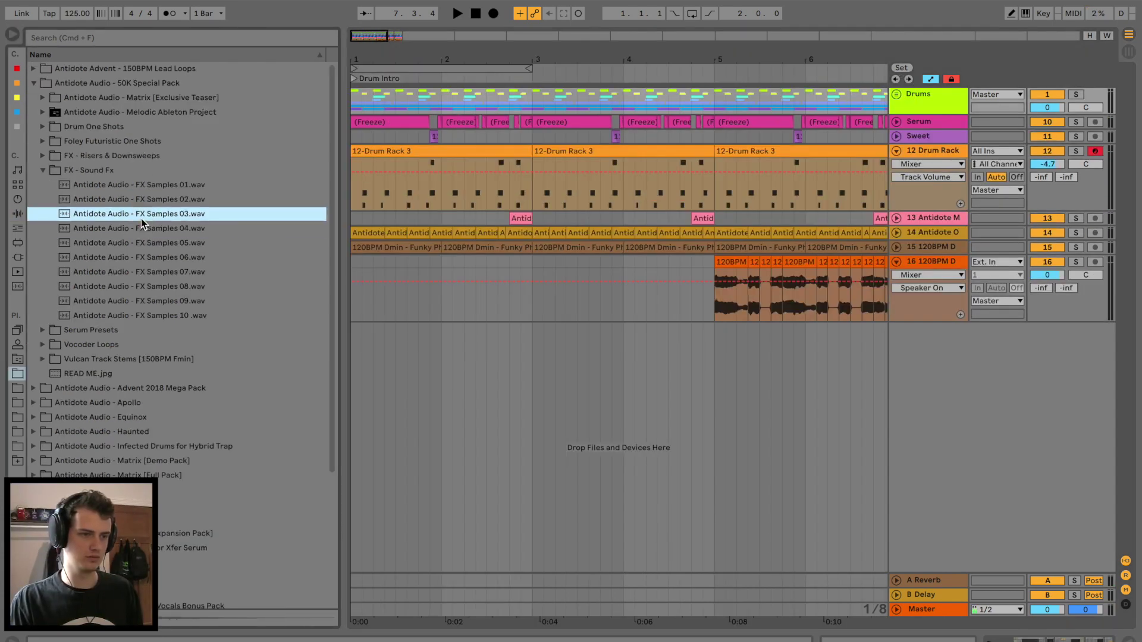
{"action": "left_click_drag", "start_coordinate": [149, 223], "coordinate": [572, 332]}
{"action": "key", "text": "space"}
{"action": "key", "text": "space"}
Transpose the FX sample clip on track 17 up to 23 st and audition it
{"action": "double_click", "coordinate": [576, 330]}
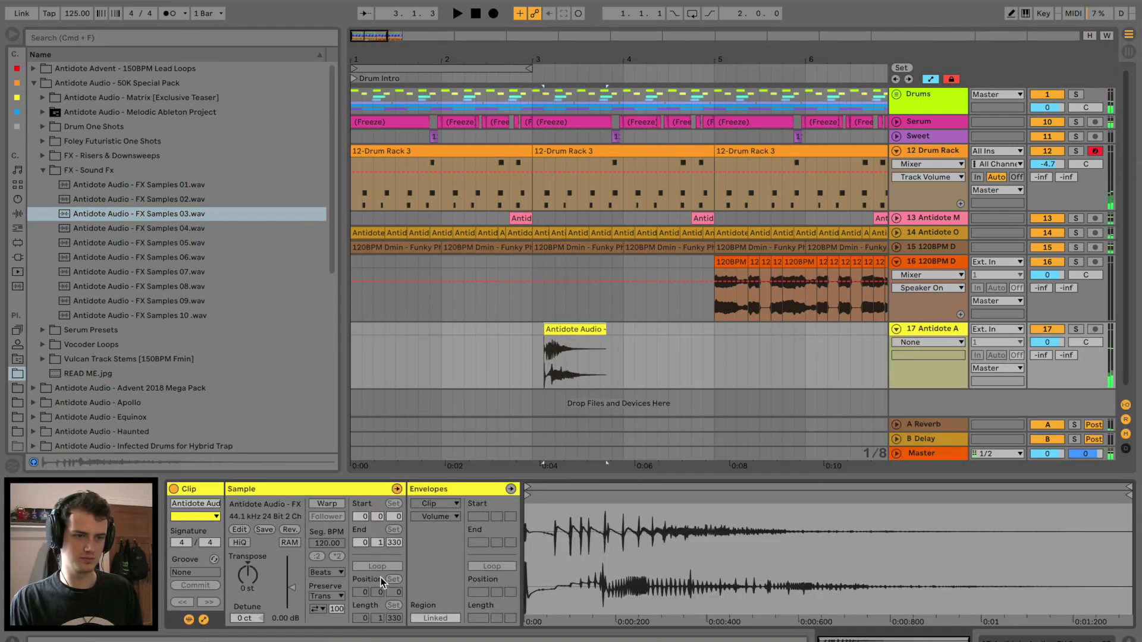
{"action": "left_click_drag", "start_coordinate": [248, 574], "coordinate": [247, 565]}
{"action": "key", "text": "space"}
{"action": "key", "text": "space"}
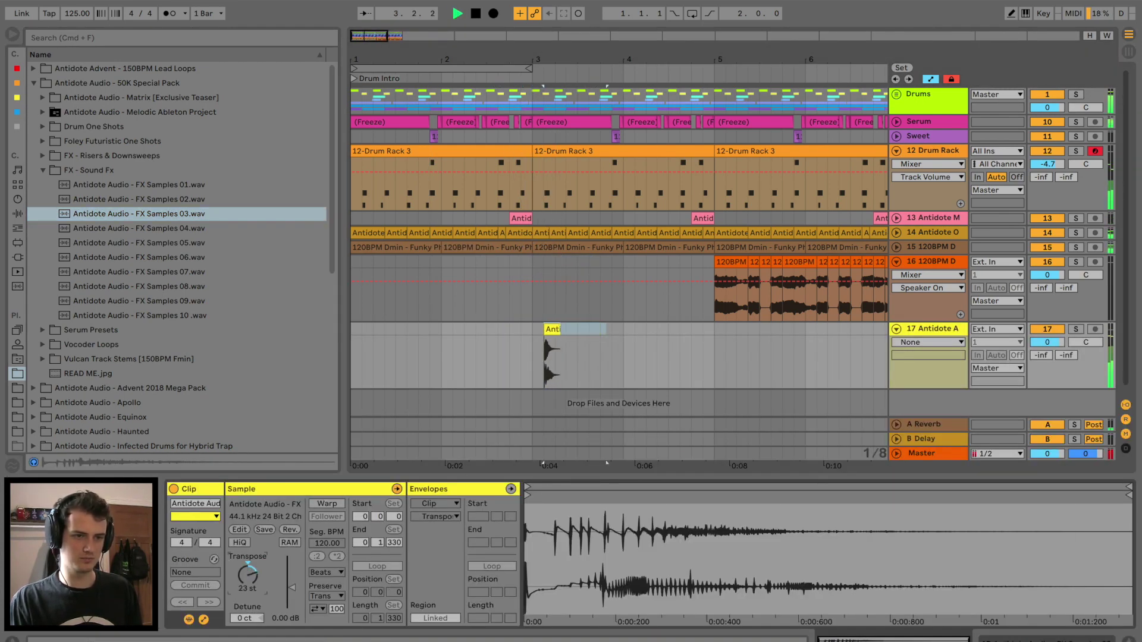
Lower track 17's volume to -5.7 dB while auditioning the FX sample with the mix
{"action": "left_click", "coordinate": [526, 371]}
{"action": "key", "text": "space"}
{"action": "left_click_drag", "start_coordinate": [1047, 342], "coordinate": [1046, 355]}
{"action": "key", "text": "space"}
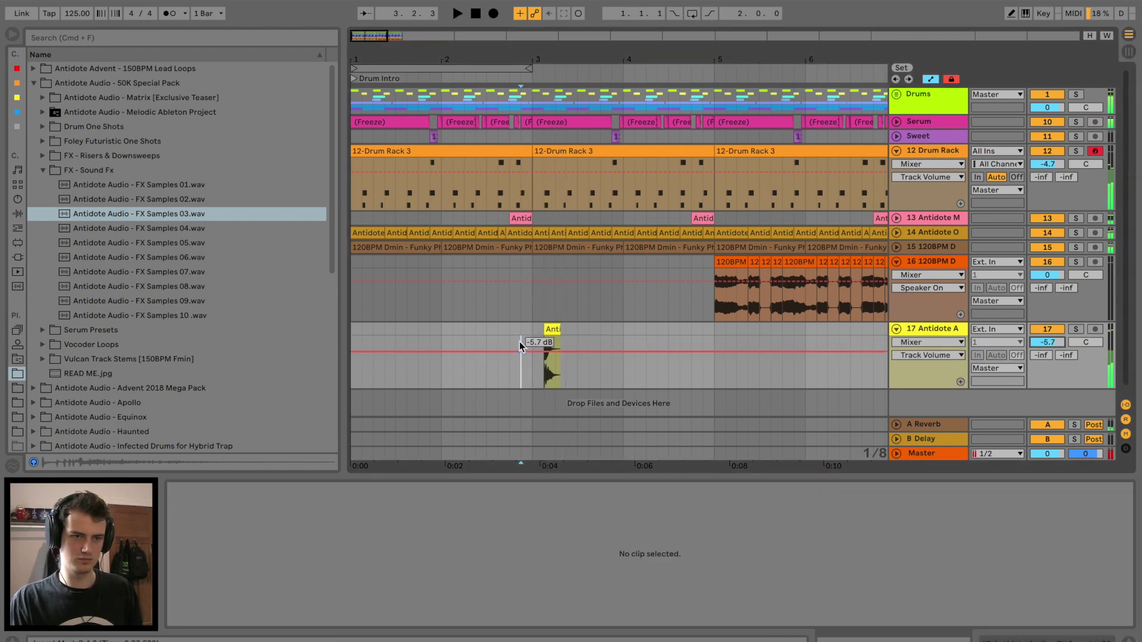
{"action": "key", "text": "space"}
Retune the FX sample clip to 21 st Transpose with 26 ct Detune and audition it
{"action": "left_click", "coordinate": [554, 329]}
{"action": "key", "text": "space"}
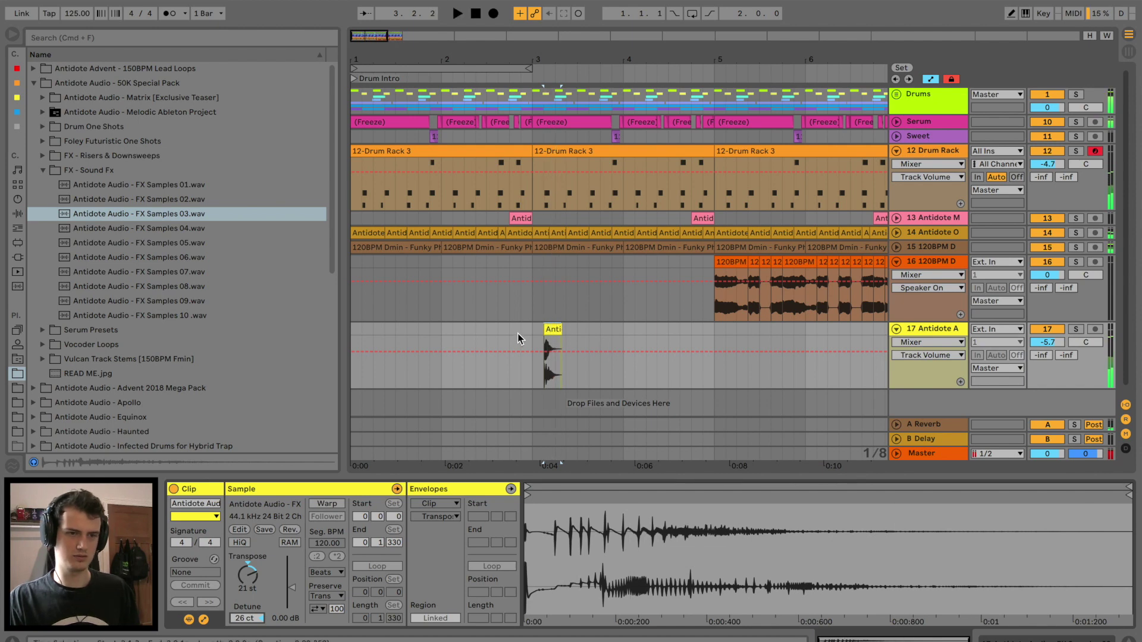
{"action": "left_click", "coordinate": [571, 330]}
{"action": "key", "text": "space"}
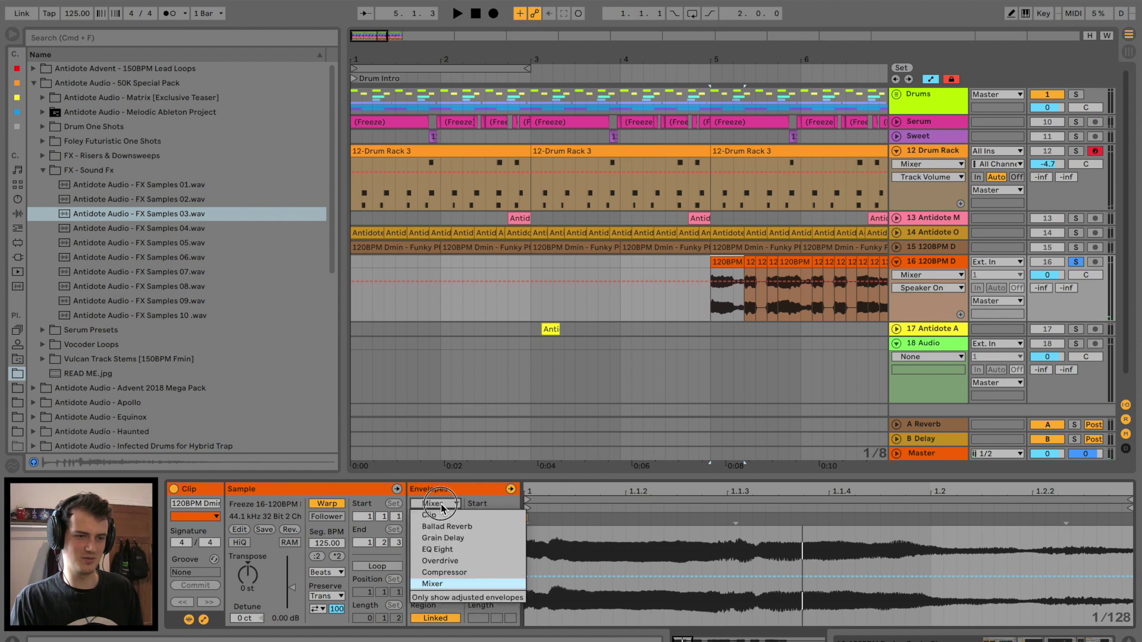
Draw a Clip Transposition envelope on track 16's first vocal clip in bar 5, raising the pitch from 1.1.3, and audition it
{"action": "left_click", "coordinate": [430, 515]}
{"action": "left_click", "coordinate": [440, 516]}
{"action": "left_click", "coordinate": [447, 539]}
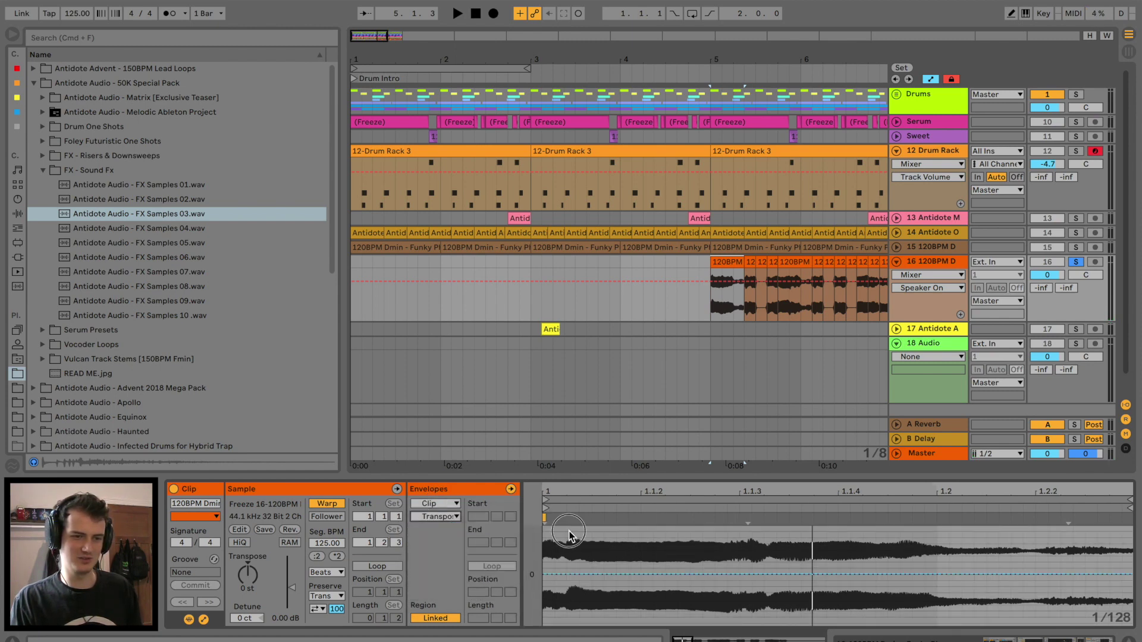
{"action": "left_click_drag", "start_coordinate": [745, 576], "coordinate": [745, 543]}
{"action": "key", "text": "space"}
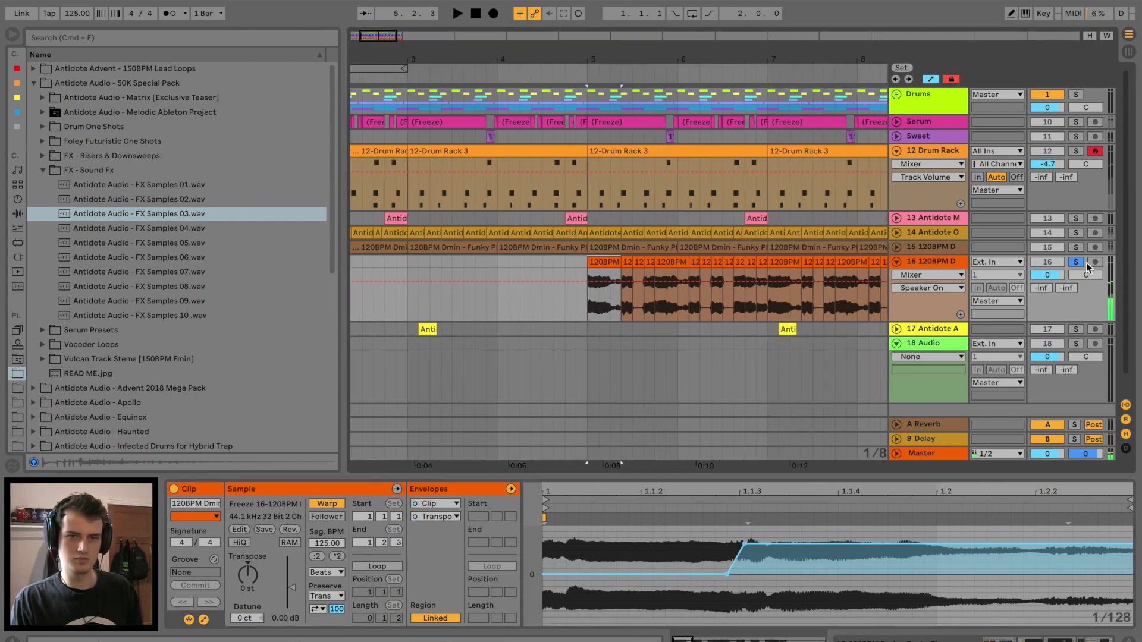
Audition the track 16 vocal phrases from bar 5 in the full mix, checking the individual clips
{"action": "key", "text": "space"}
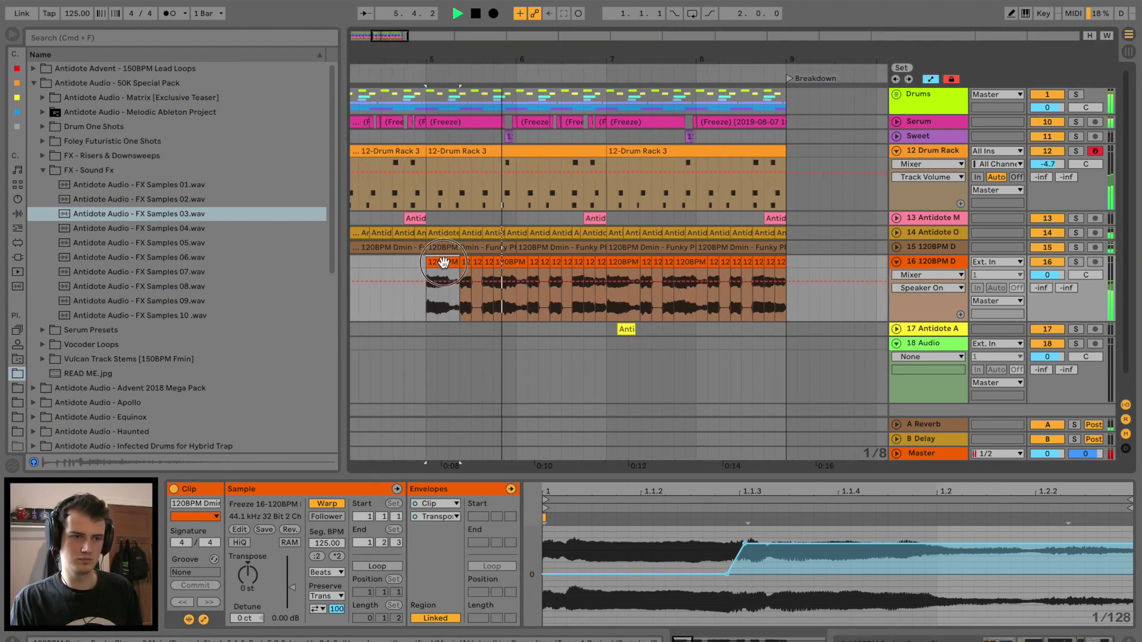
{"action": "key", "text": "space"}
{"action": "left_click", "coordinate": [500, 262]}
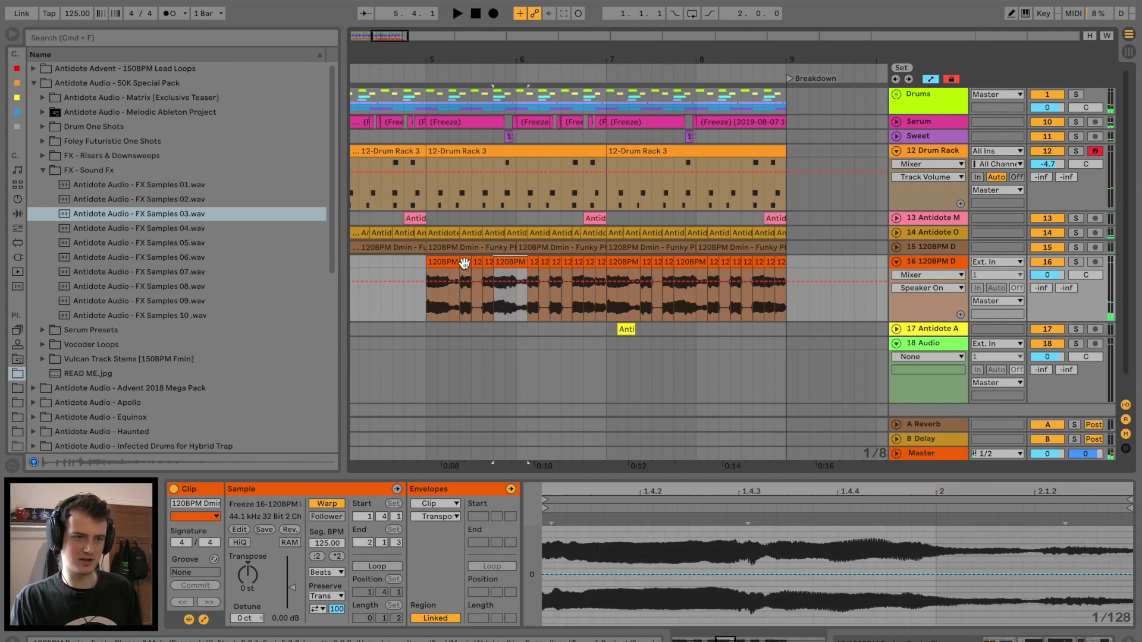
{"action": "left_click", "coordinate": [433, 263]}
{"action": "key", "text": "space"}
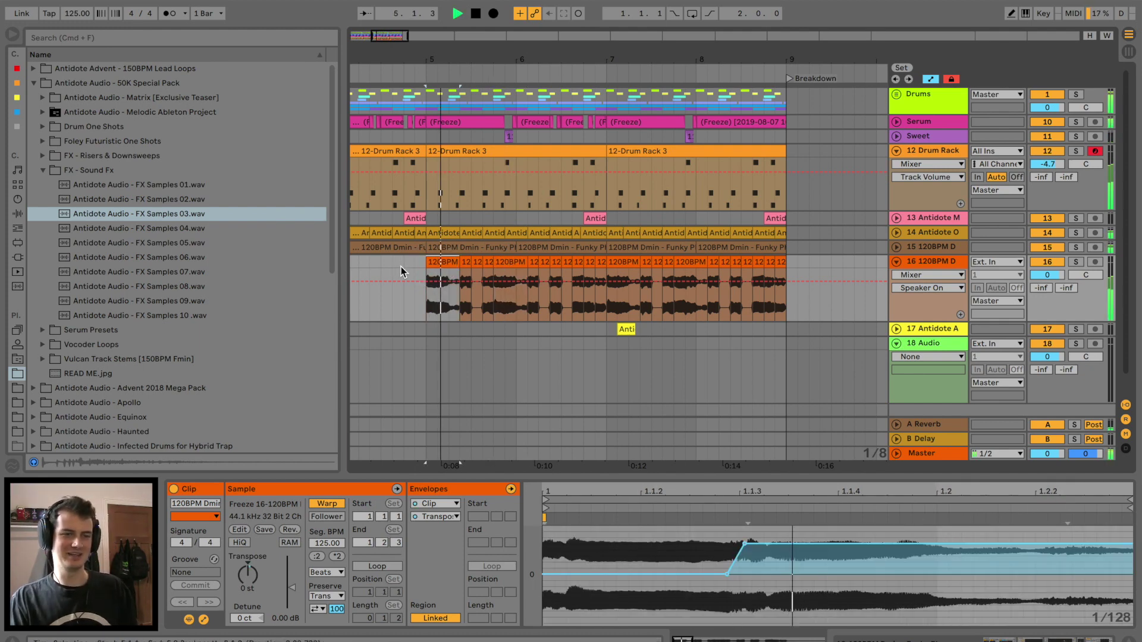
{"action": "left_click", "coordinate": [506, 262]}
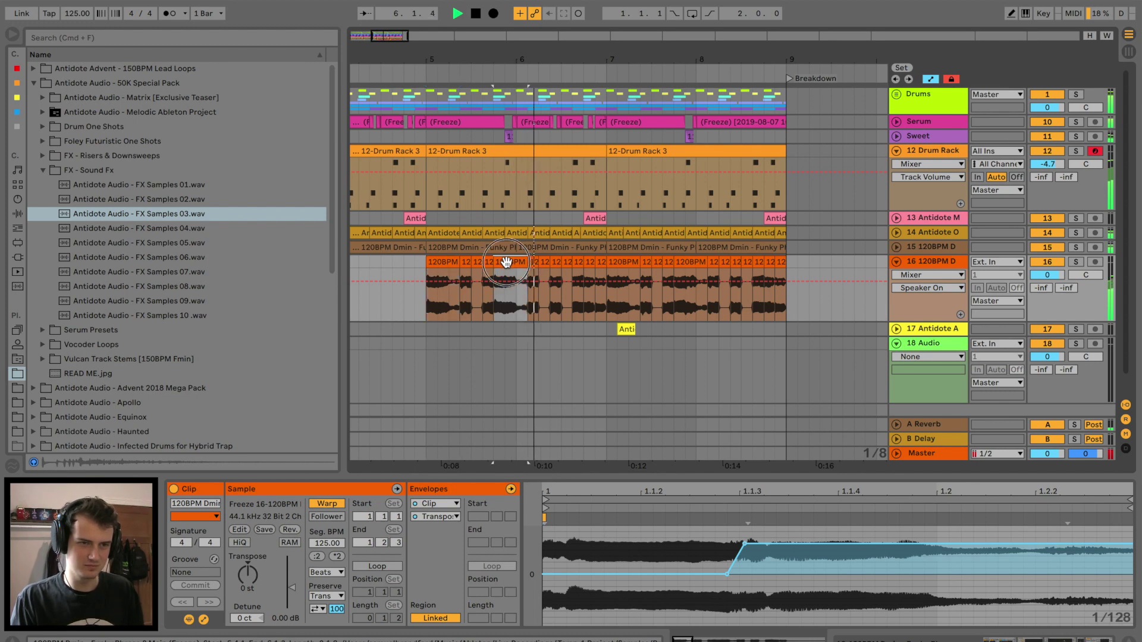
{"action": "left_click", "coordinate": [602, 266], "text": "shift"}
{"action": "left_click", "coordinate": [452, 261]}
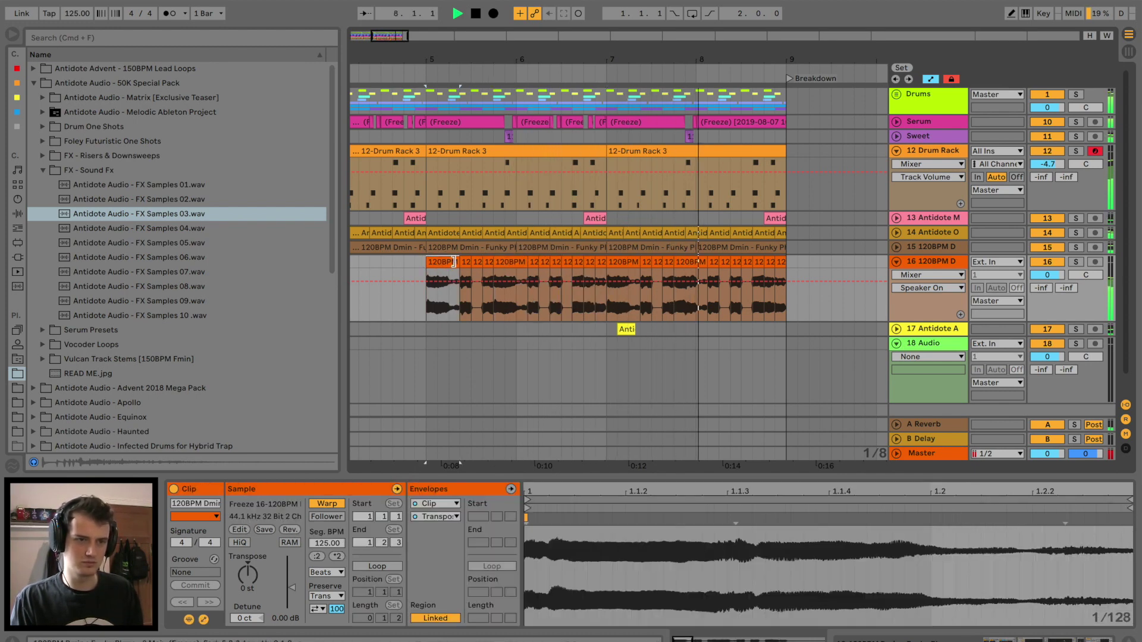
{"action": "key", "text": "space"}
{"action": "left_click", "coordinate": [513, 262]}
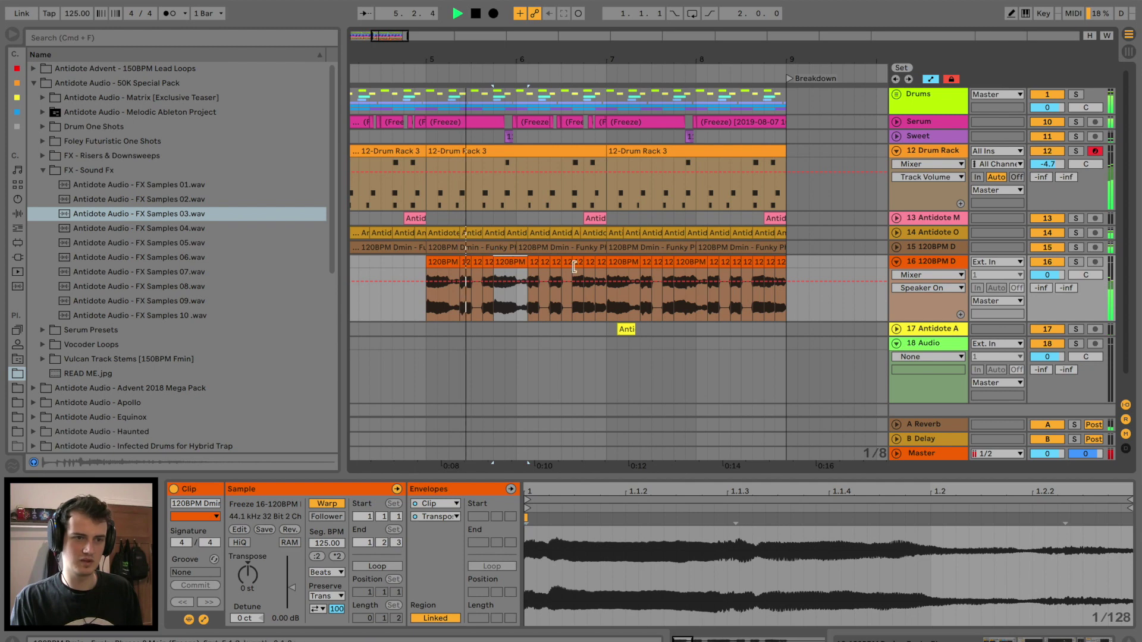
{"action": "left_click", "coordinate": [689, 263]}
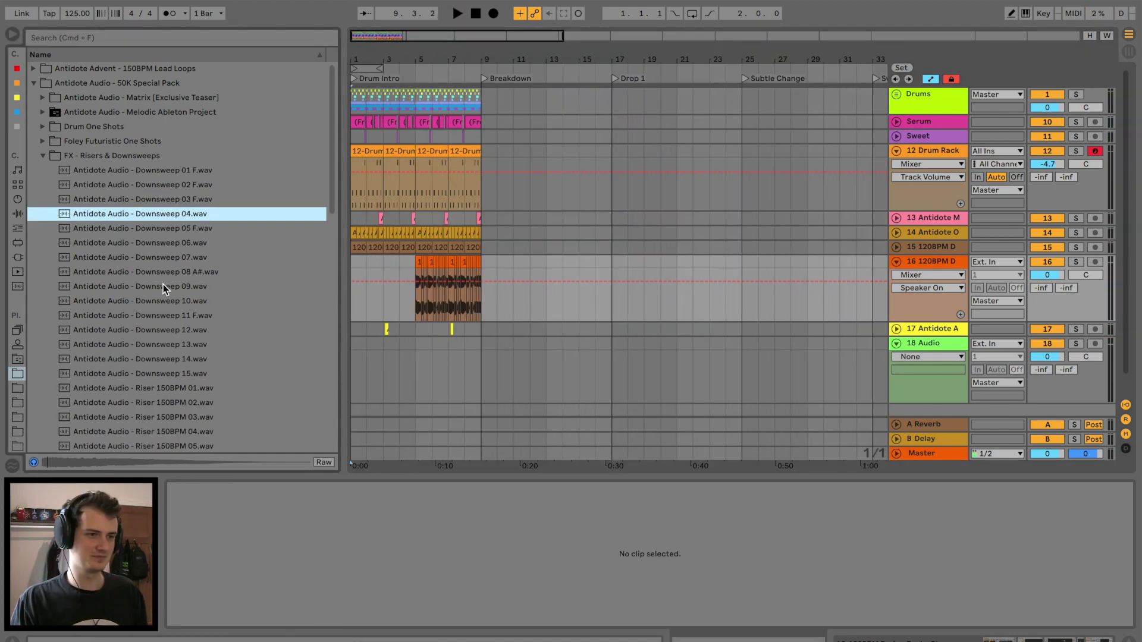
Browse the downsweep samples and place Antidote Audio - Downsweep 04.wav on track 18 at the Breakdown in bar 9, auditioning it
{"action": "key", "text": "Up"}
{"action": "key", "text": "Up"}
{"action": "key", "text": "Up"}
{"action": "key", "text": "Up"}
{"action": "key", "text": "Up"}
{"action": "key", "text": "Up"}
{"action": "left_click_drag", "start_coordinate": [169, 130], "coordinate": [488, 369]}
{"action": "key", "text": "space"}
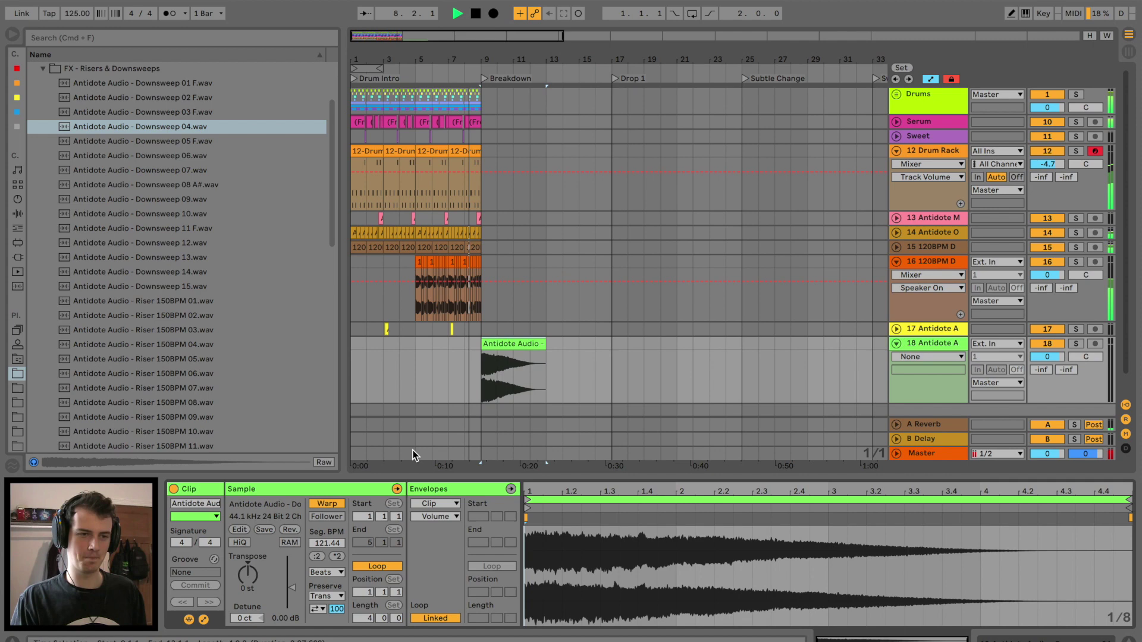
Turn off Warp on the downsweep clip and set track 18's volume to -15.3 dB during playback
{"action": "left_click", "coordinate": [327, 504]}
{"action": "left_click_drag", "start_coordinate": [1050, 357], "coordinate": [1042, 376]}
{"action": "key", "text": "space"}
{"action": "key", "text": "space"}
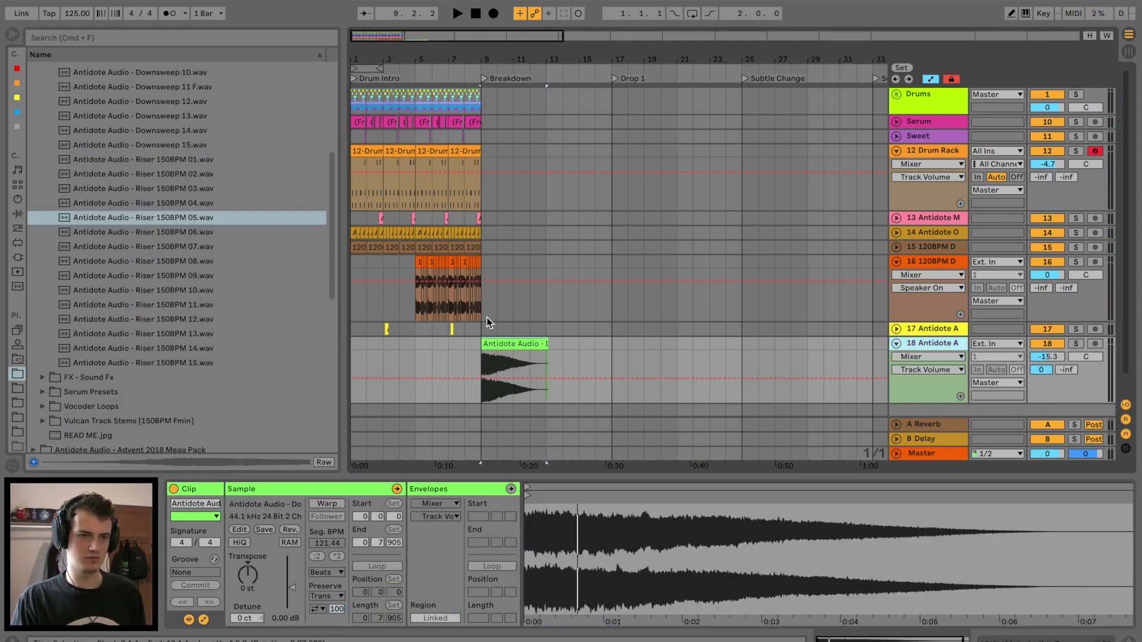
Place Antidote Audio - Riser 150BPM 05.wav on a new audio track leading up to bar 9, and hide the automation lanes
{"action": "key", "text": "super+t"}
{"action": "left_click_drag", "start_coordinate": [184, 219], "coordinate": [543, 337]}
{"action": "key", "text": "space"}
{"action": "key", "text": "a"}
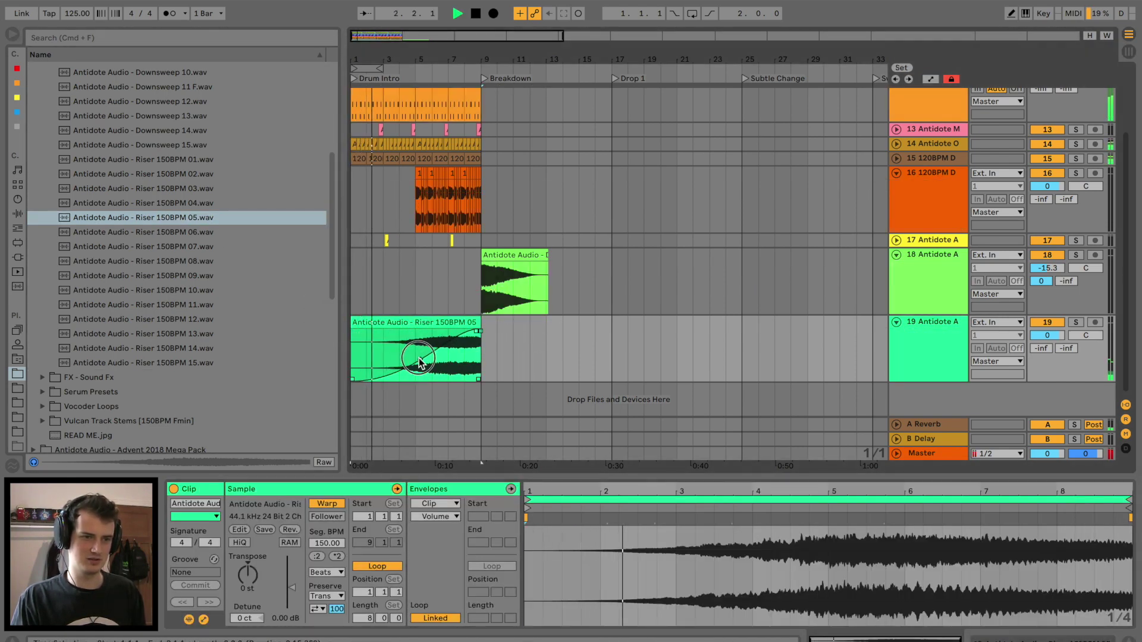
Copy the sidechained Compressor from track 16 to the riser on track 19 and lower track 19's volume to -4.1 dB
{"action": "left_click", "coordinate": [905, 337]}
{"action": "left_click", "coordinate": [948, 186]}
{"action": "scroll", "coordinate": [672, 568], "scroll_direction": "right", "scroll_amount": 5}
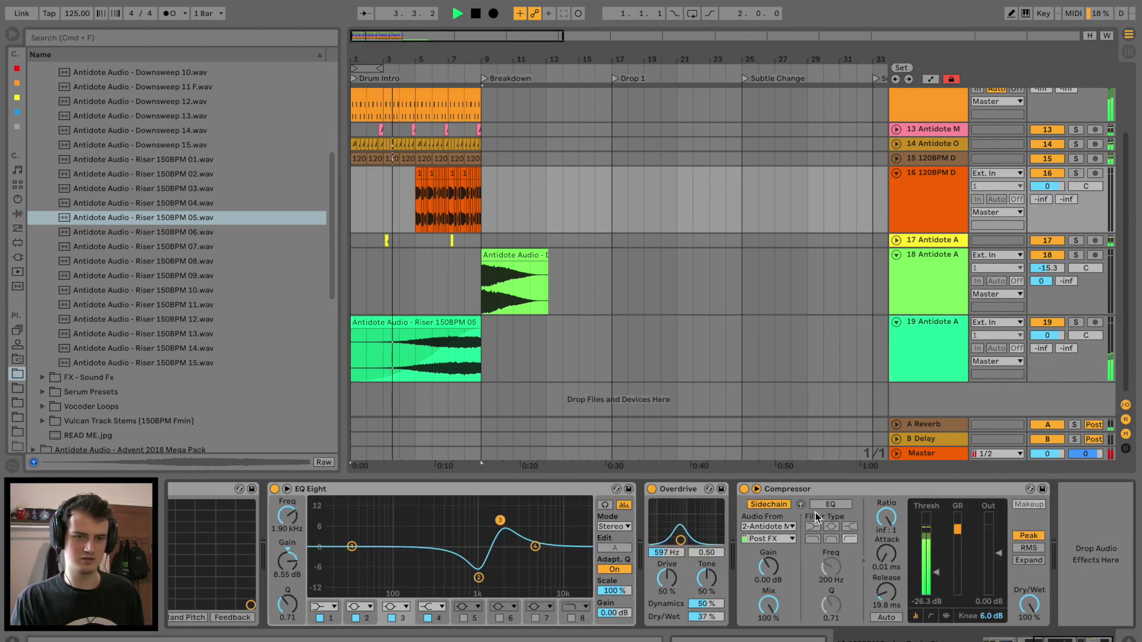
{"action": "left_click", "coordinate": [402, 322]}
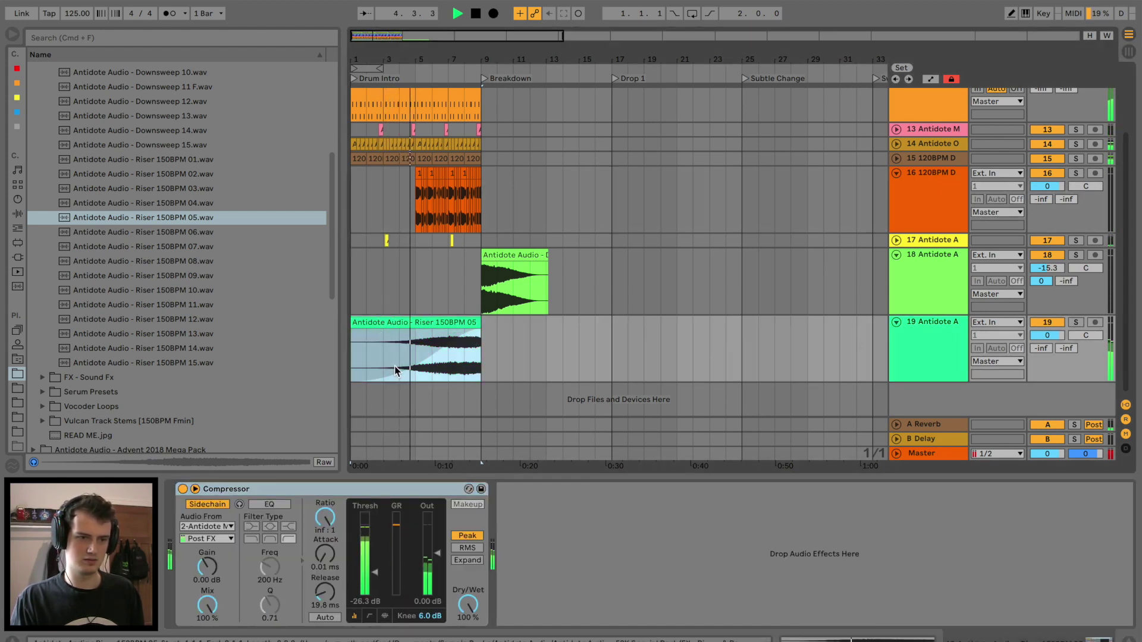
{"action": "left_click_drag", "start_coordinate": [1047, 335], "coordinate": [1047, 353]}
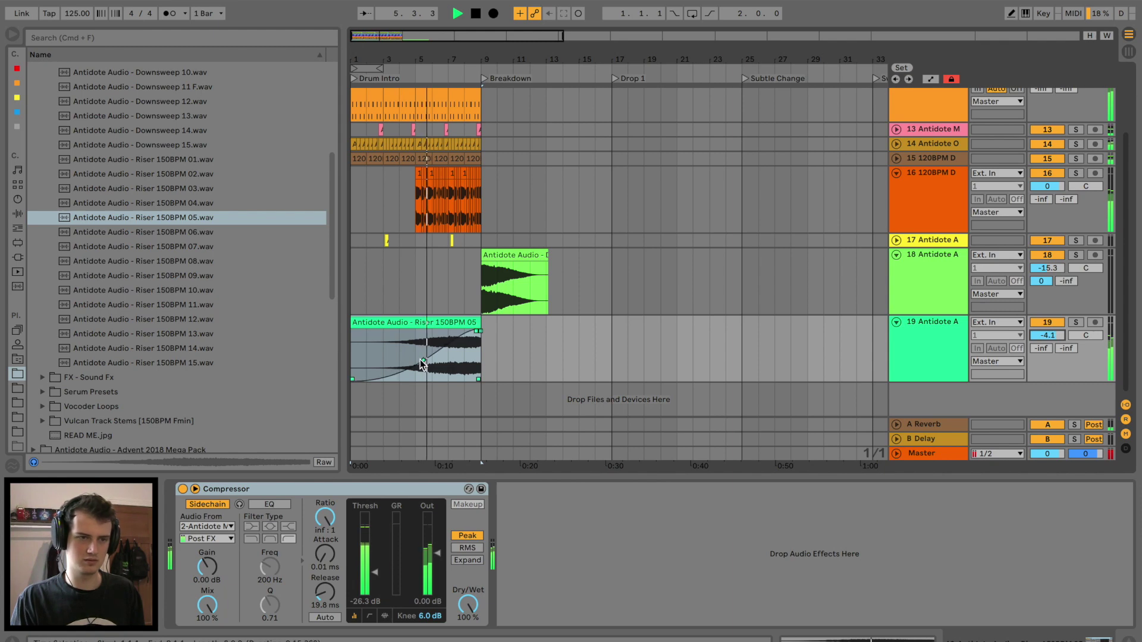
Set the riser clip's warp mode to Tones and lower track 19's volume to -4.7 dB
{"action": "left_click", "coordinate": [434, 319]}
{"action": "double_click", "coordinate": [434, 320]}
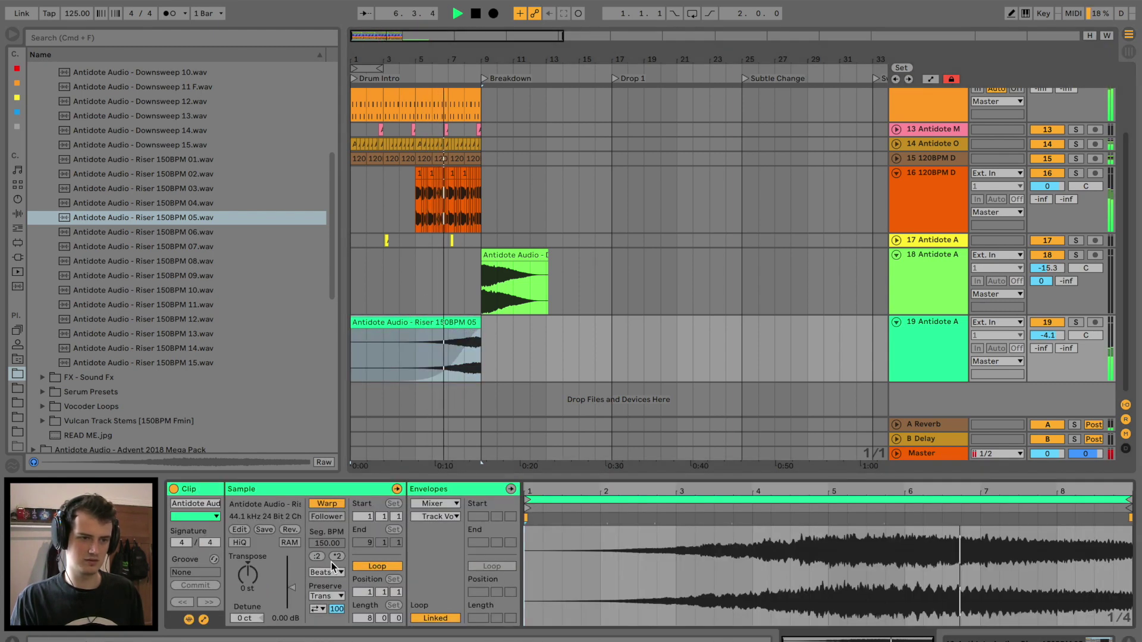
{"action": "left_click", "coordinate": [331, 570]}
{"action": "left_click", "coordinate": [328, 597]}
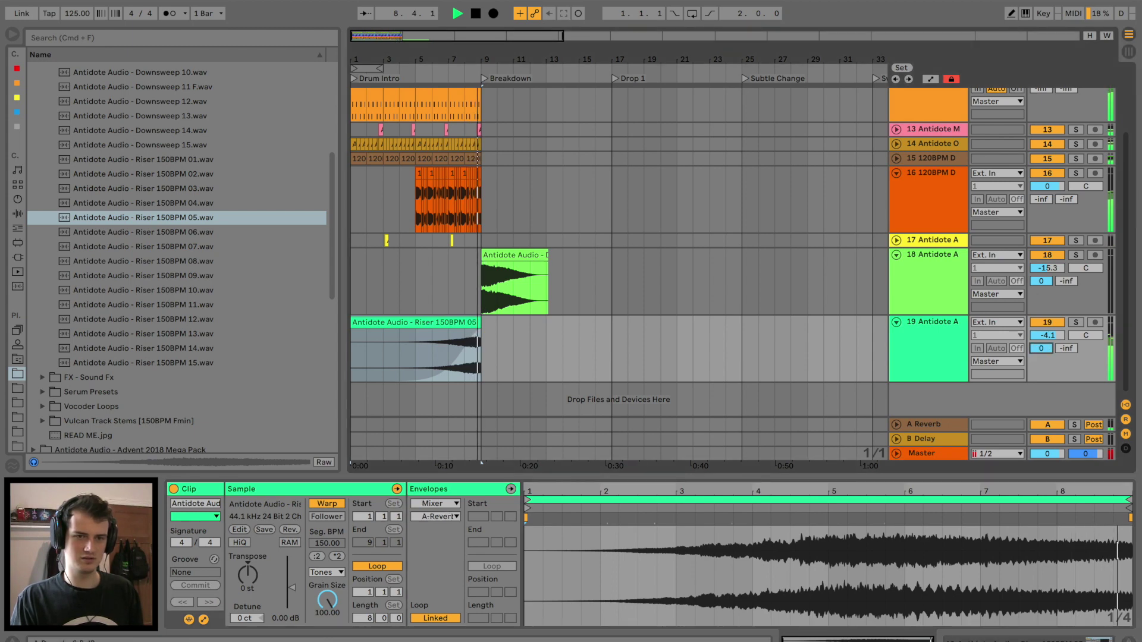
{"action": "left_click_drag", "start_coordinate": [1056, 335], "coordinate": [1056, 339]}
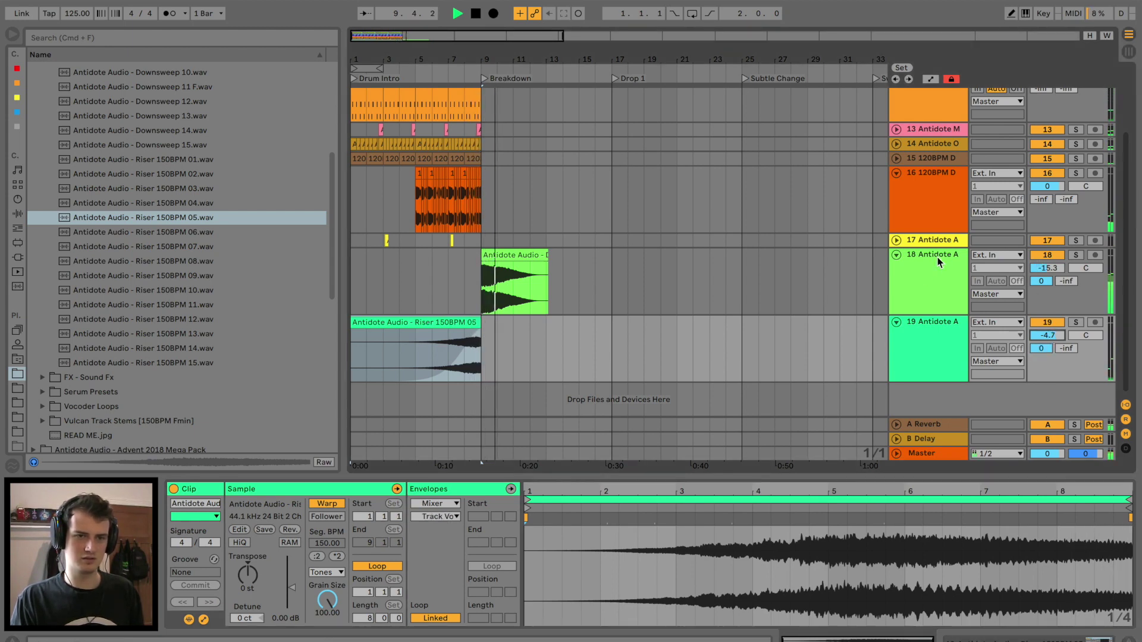
Duplicate the track 16 vocals from bars 5 to 9 twice to fill the Breakdown up to Drop 1, and audition from bar 9
{"action": "left_click_drag", "start_coordinate": [412, 201], "coordinate": [481, 201]}
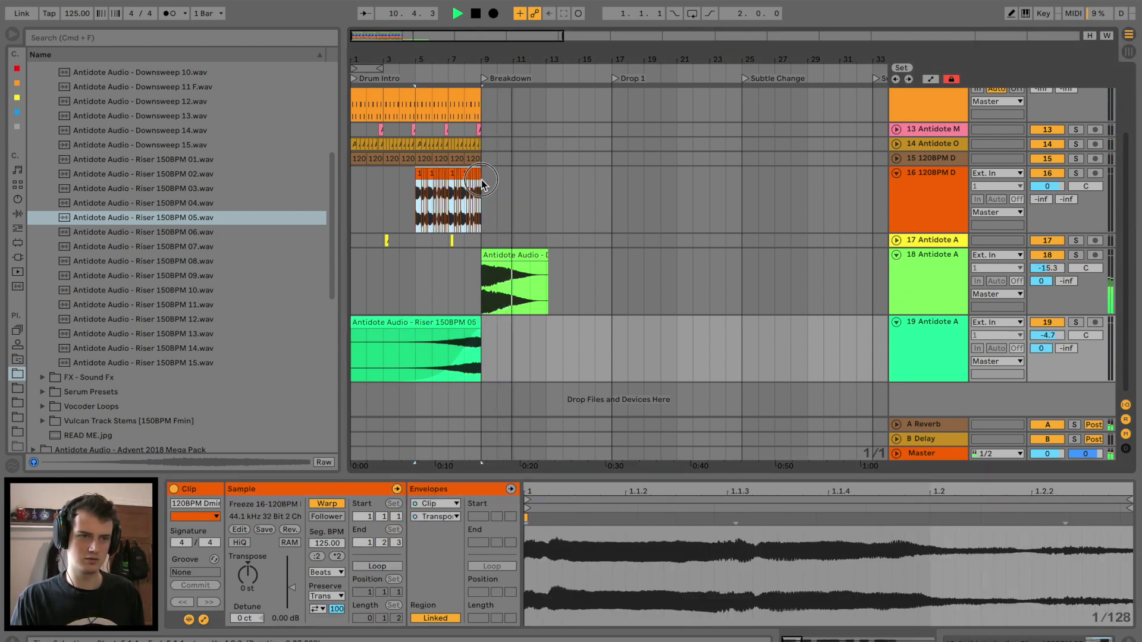
{"action": "key", "text": "super+d"}
{"action": "key", "text": "super+d"}
{"action": "left_click", "coordinate": [484, 176]}
{"action": "key", "text": "space"}
{"action": "key", "text": "space"}
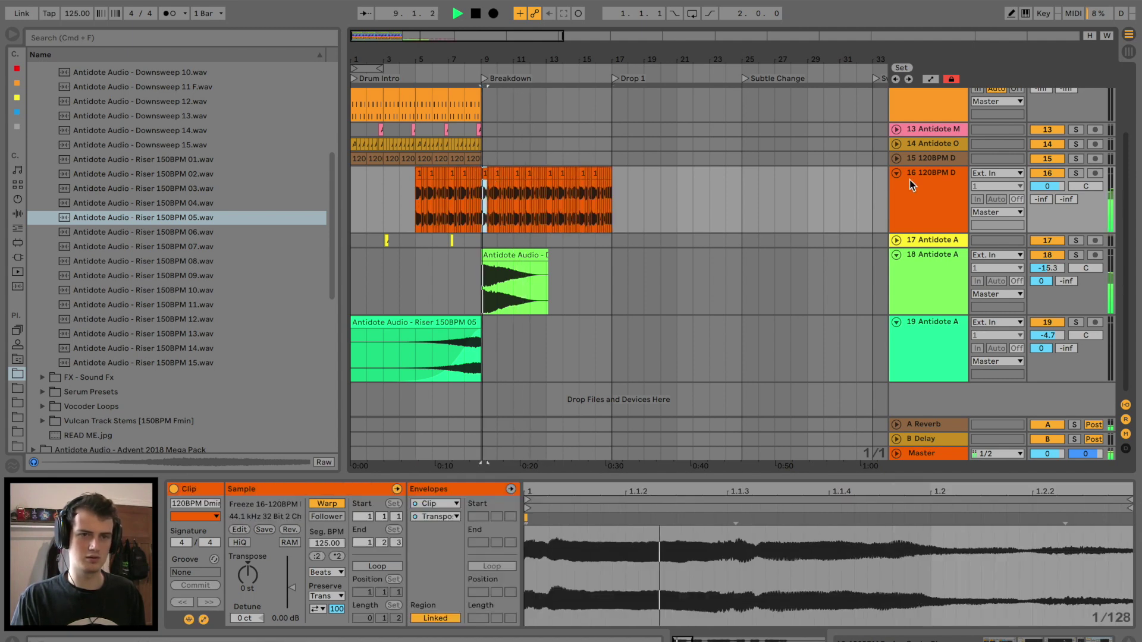
Insert an Auto Filter before the Compressor on track 16, adjust its low-pass frequency, and show its frequency automation during playback from bar 9
{"action": "double_click", "coordinate": [910, 181]}
{"action": "key", "text": "space"}
{"action": "left_click", "coordinate": [18, 213]}
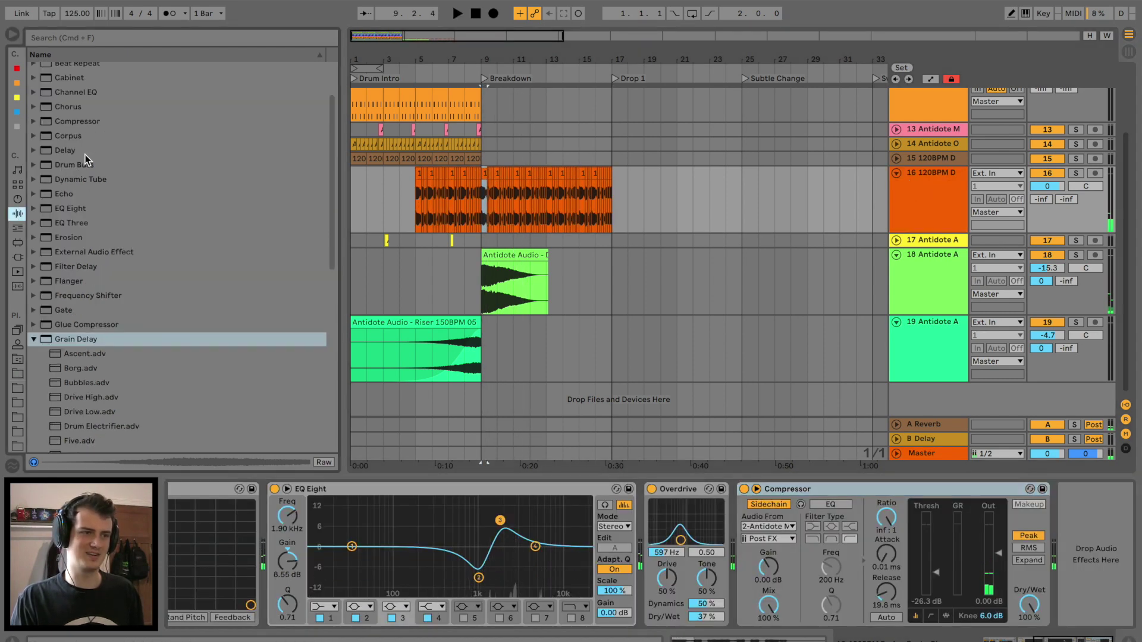
{"action": "scroll", "coordinate": [84, 155], "scroll_direction": "up", "scroll_amount": 4}
{"action": "left_click_drag", "start_coordinate": [83, 97], "coordinate": [798, 561]}
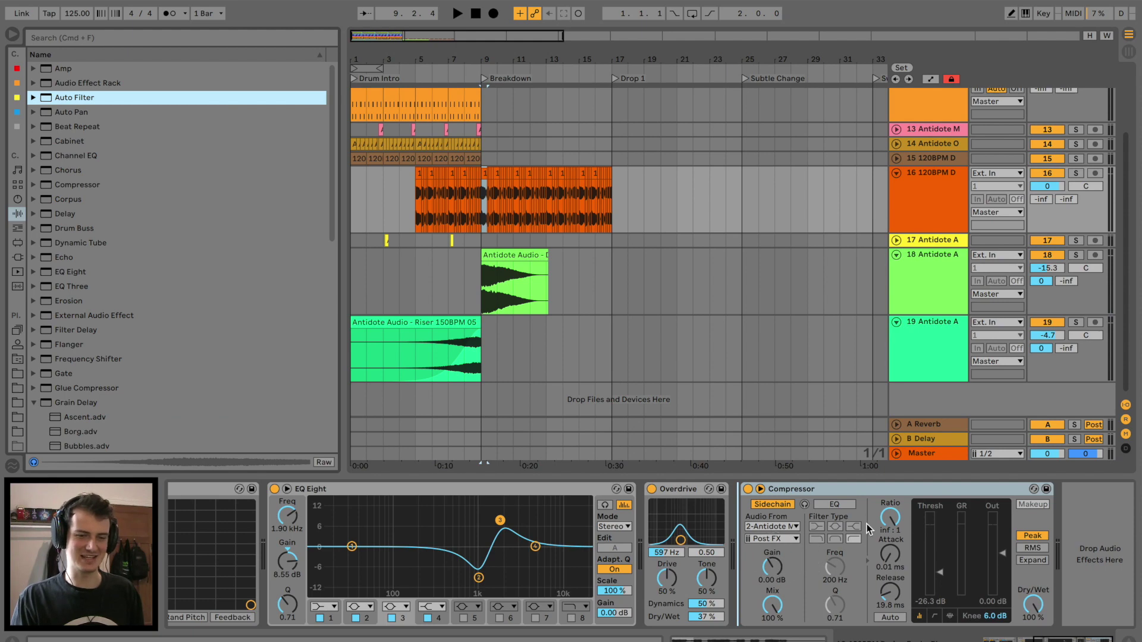
{"action": "left_click_drag", "start_coordinate": [868, 528], "coordinate": [865, 529]}
{"action": "key", "text": "a"}
{"action": "key", "text": "space"}
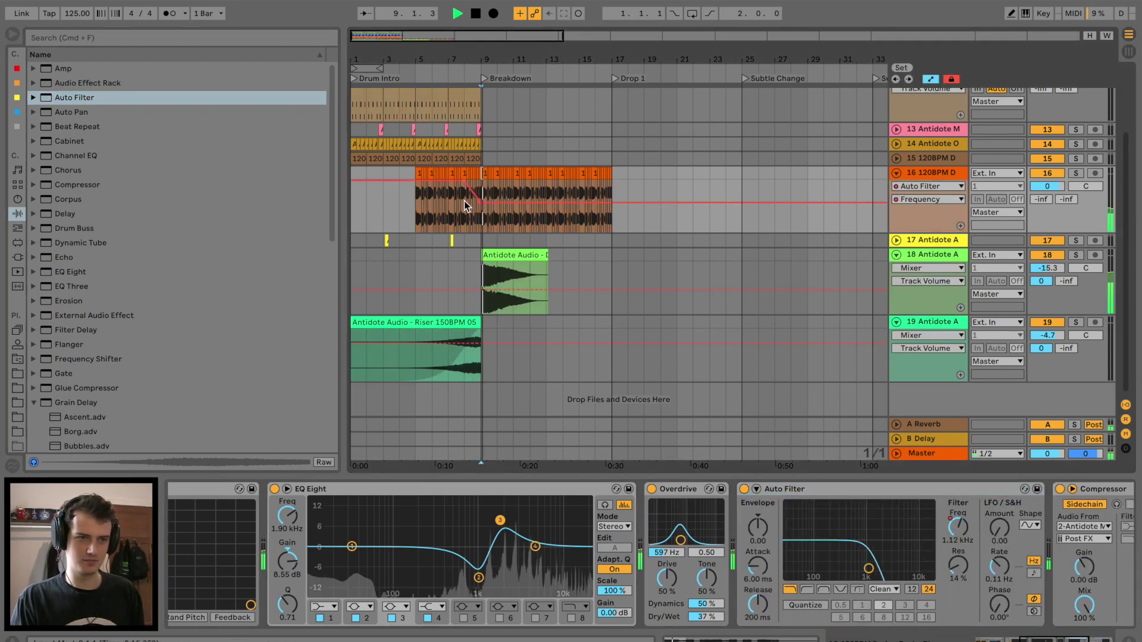
Automate track 16's Auto Filter frequency to rise from 684 Hz at bar 9 to 11.0 kHz at bar 17, with an extra breakpoint around bar 13
{"action": "mouse_move", "coordinate": [474, 194]}
{"action": "left_mouse_down"}
{"action": "mouse_move", "coordinate": [481, 180]}
{"action": "mouse_move", "coordinate": [480, 207]}
{"action": "left_mouse_up"}
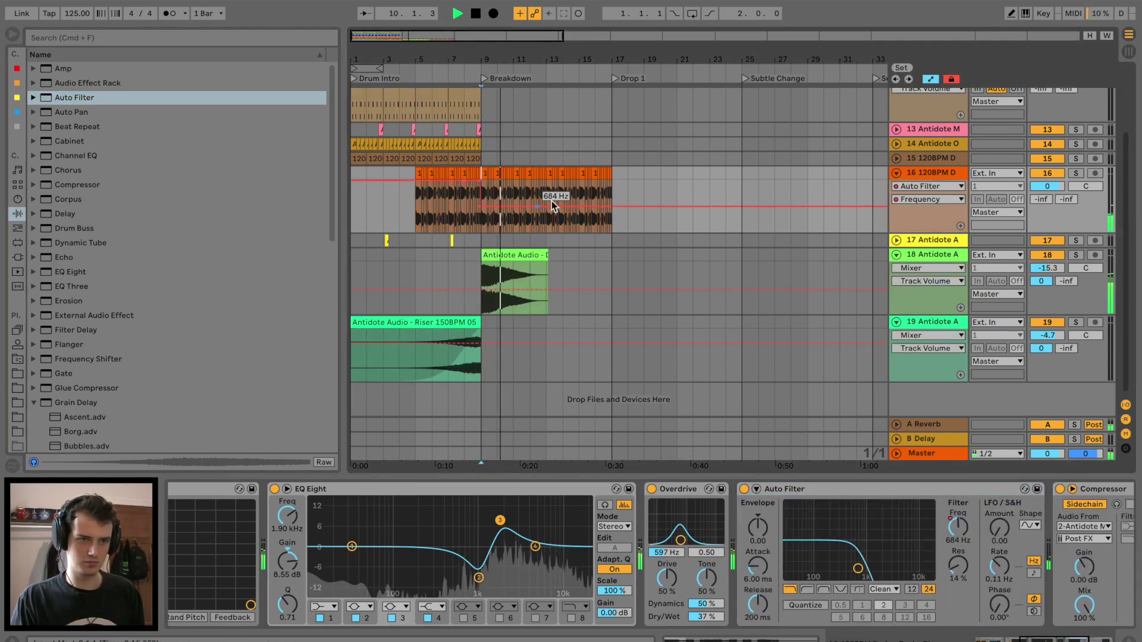
{"action": "left_click_drag", "start_coordinate": [610, 207], "coordinate": [611, 186]}
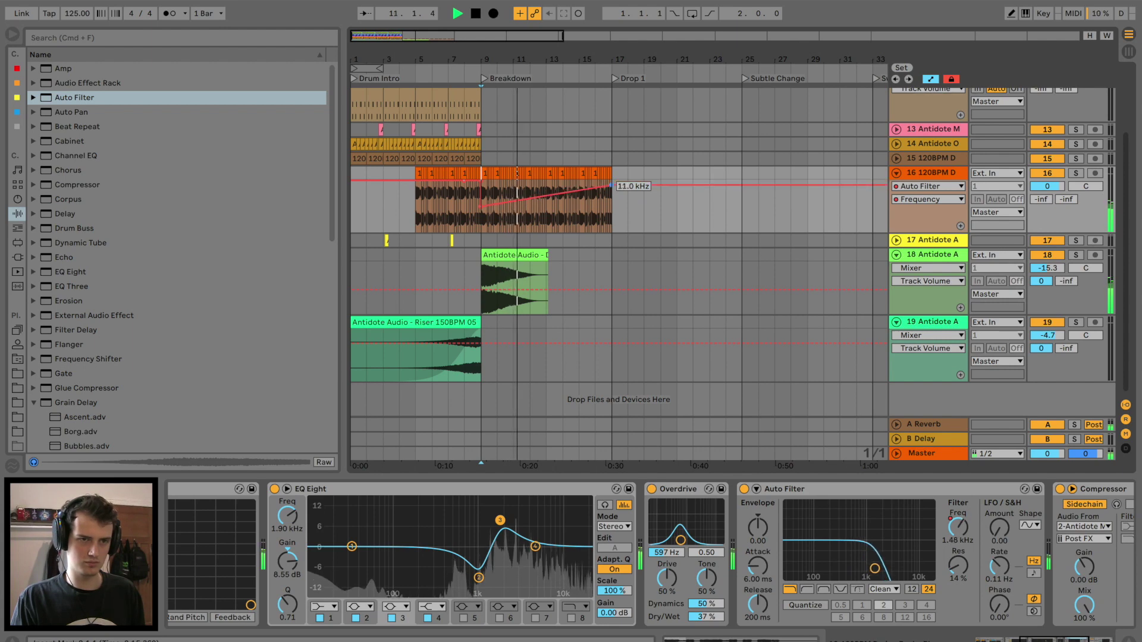
{"action": "left_click_drag", "start_coordinate": [514, 58], "coordinate": [514, 89]}
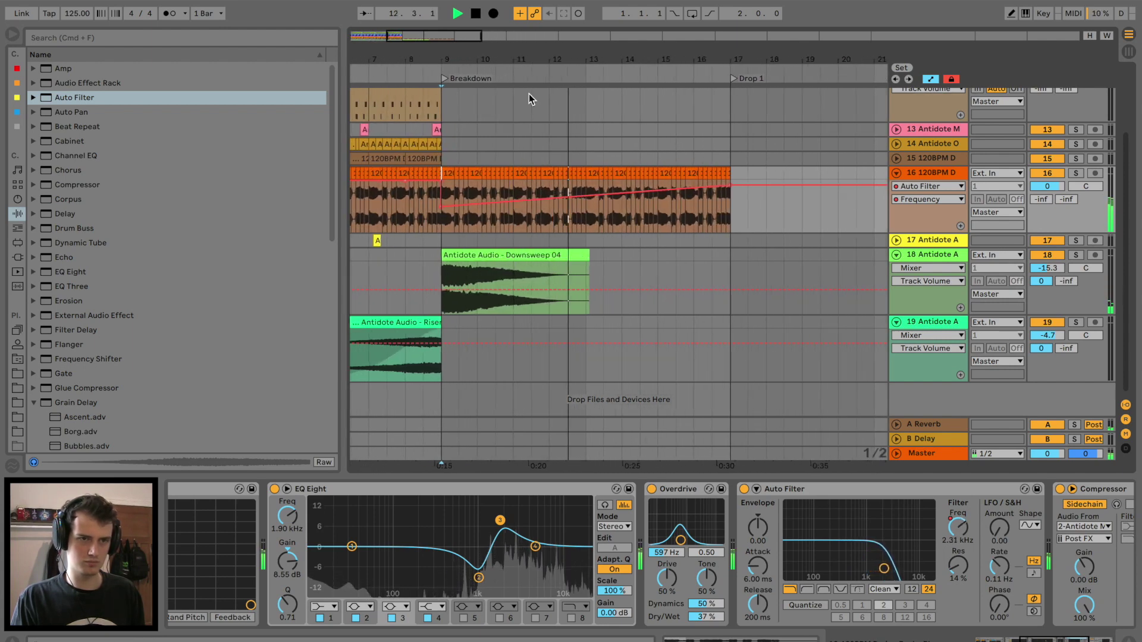
{"action": "left_click", "coordinate": [585, 201]}
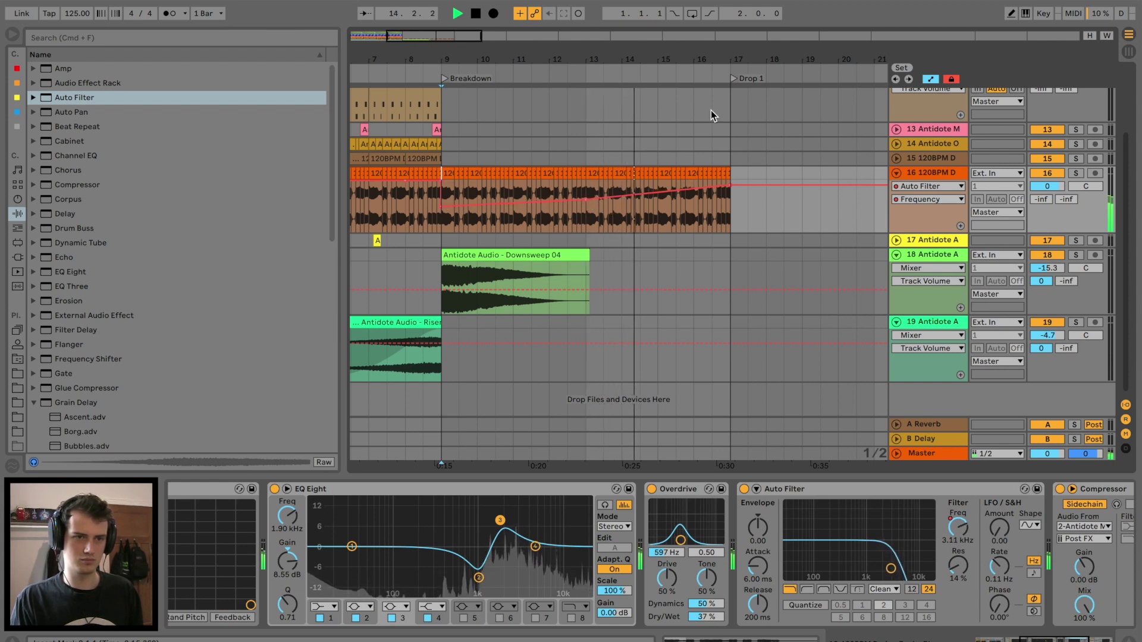
{"action": "left_click_drag", "start_coordinate": [648, 59], "coordinate": [618, 27]}
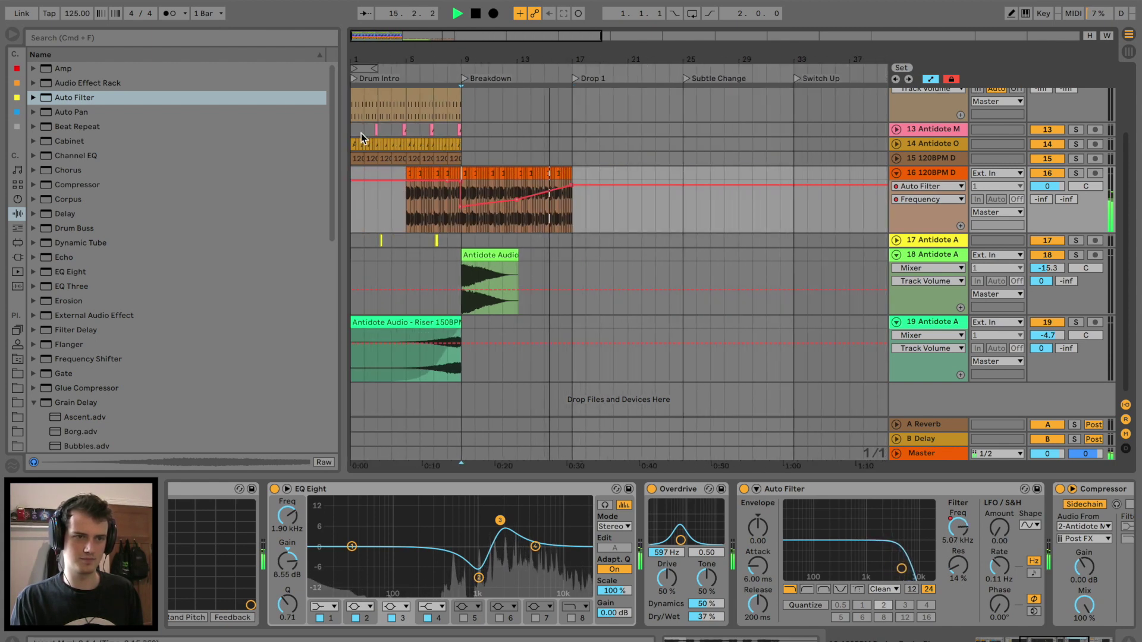
Copy the track 16 vocals from bars 5 to 9 and paste them at bar 1 of the Drum Intro
{"action": "scroll", "coordinate": [361, 138], "scroll_direction": "up", "scroll_amount": 3}
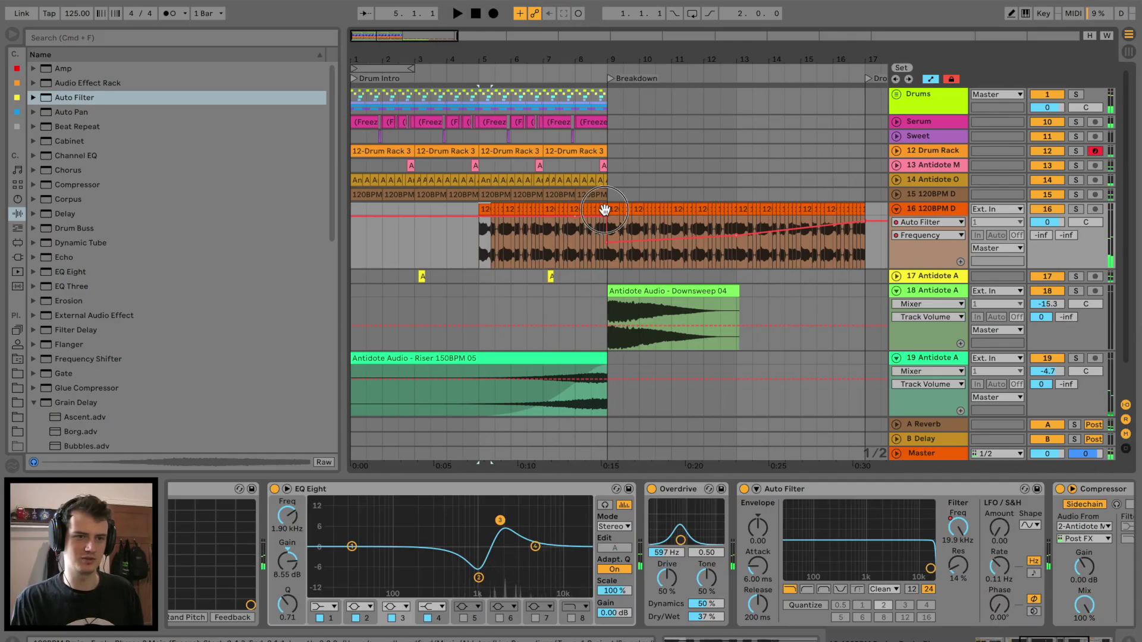
{"action": "left_click", "coordinate": [604, 209], "text": "shift"}
{"action": "left_click", "coordinate": [351, 209]}
{"action": "key", "text": "super+v"}
Shape track 16's filter frequency automation to rise slowly until just before bar 5, and play the arrangement from bar 1 into the Breakdown
{"action": "key", "text": "space"}
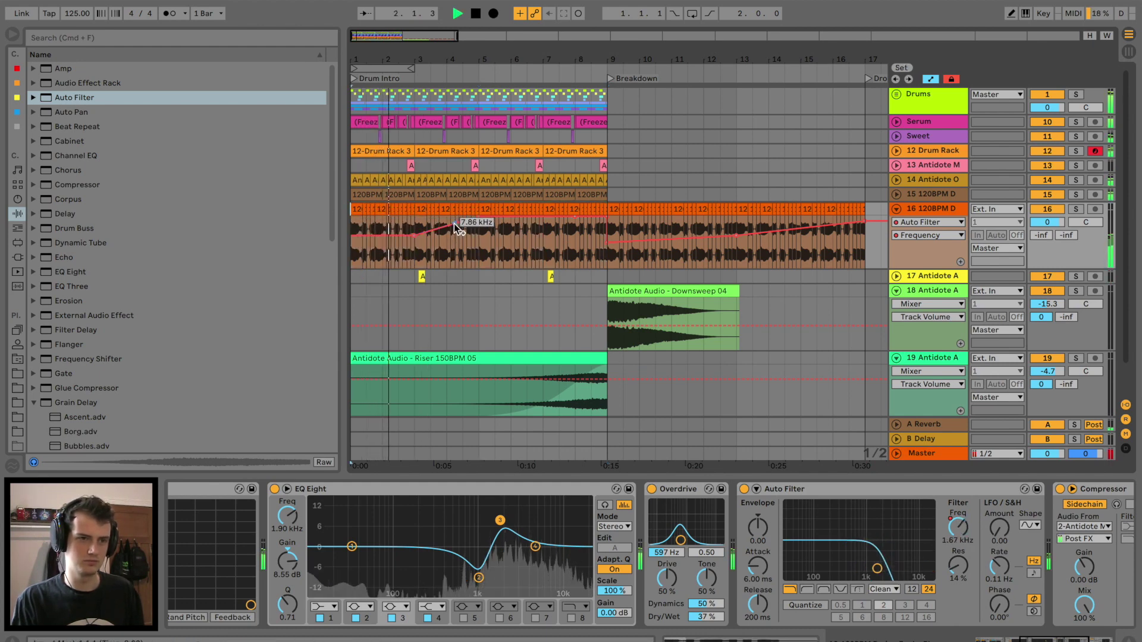
{"action": "left_click_drag", "start_coordinate": [453, 225], "coordinate": [470, 232]}
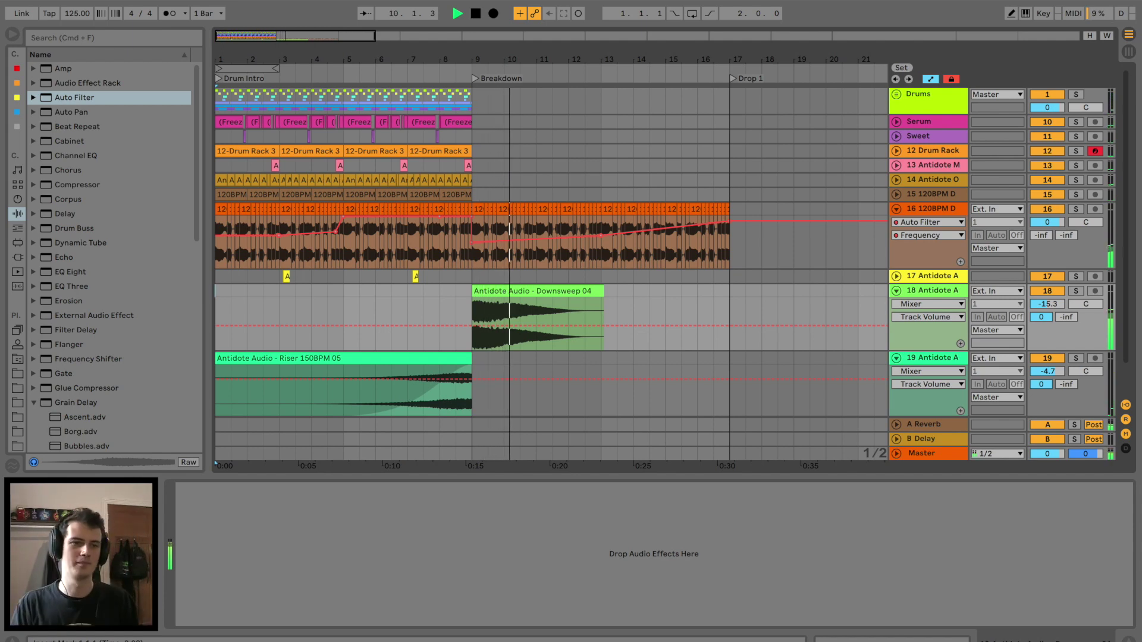
{"action": "key", "text": "space"}
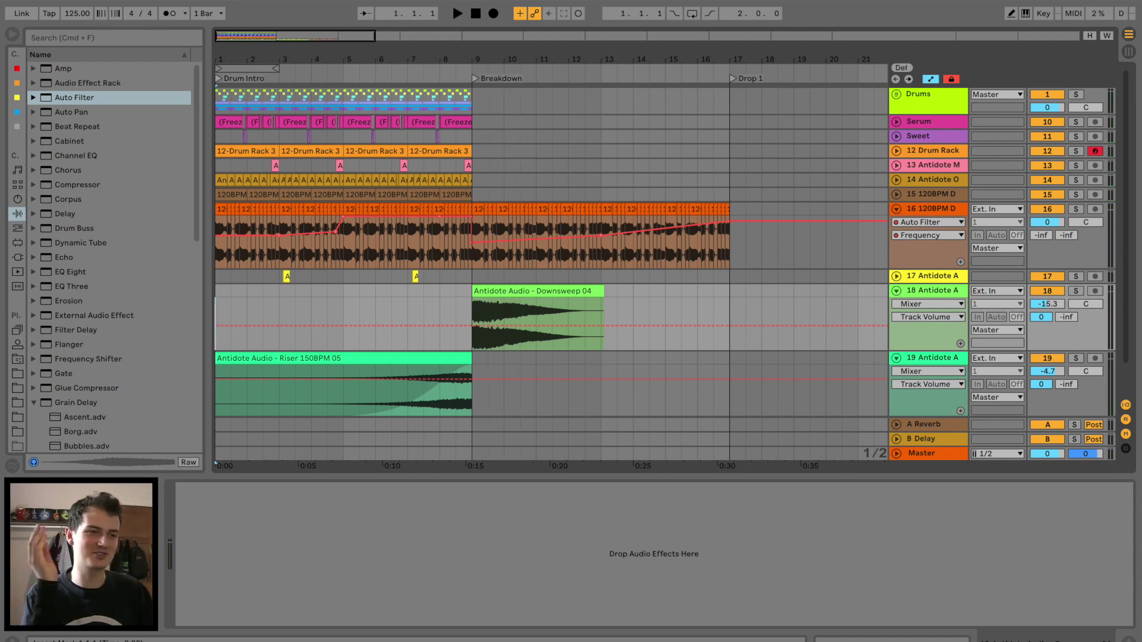